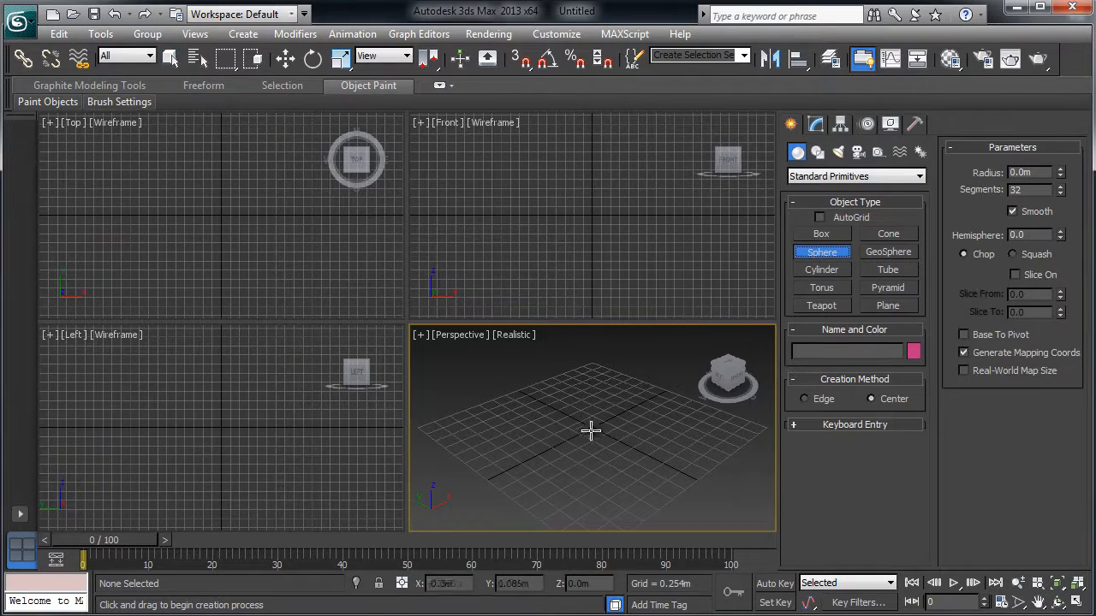
# Create a sphere with a radius of about 0.655 m and 18 segments at the centre of the perspective grid
pyautogui.moveTo(592, 425); pyautogui.dragTo(614, 448)
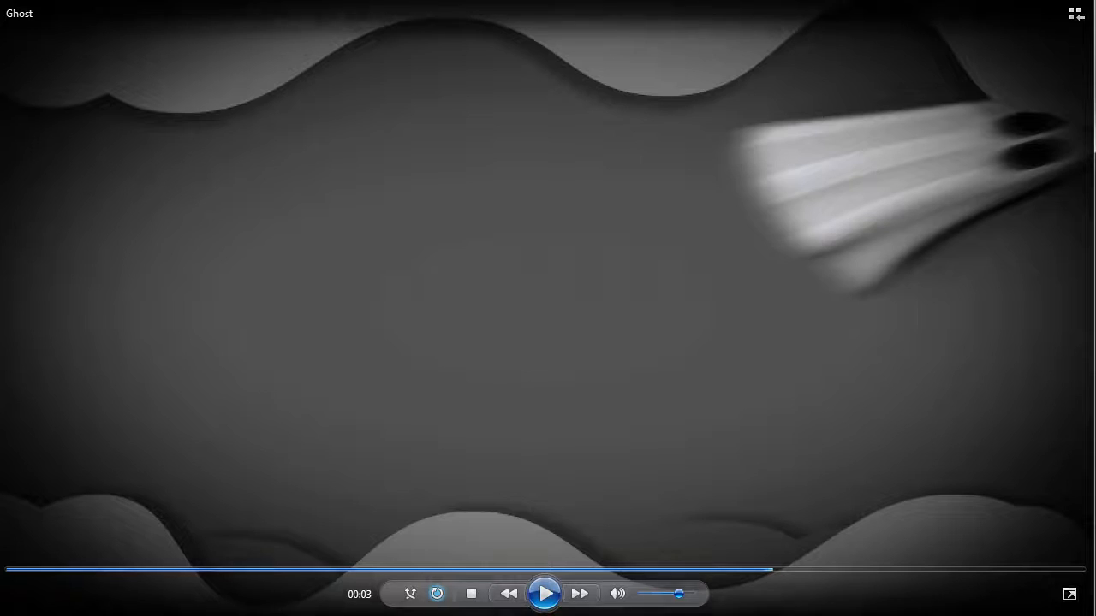
# Switch to the media player and replay the Ghost reference clip from about 00:01
pyautogui.click(316, 568)
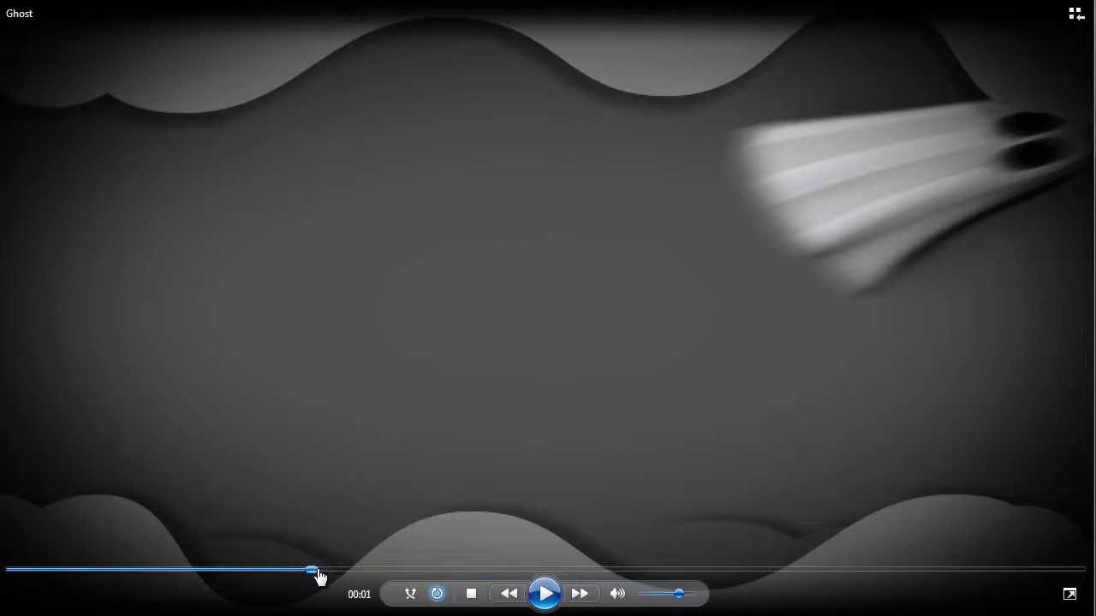
pyautogui.click(543, 597)
pyautogui.click(540, 596)
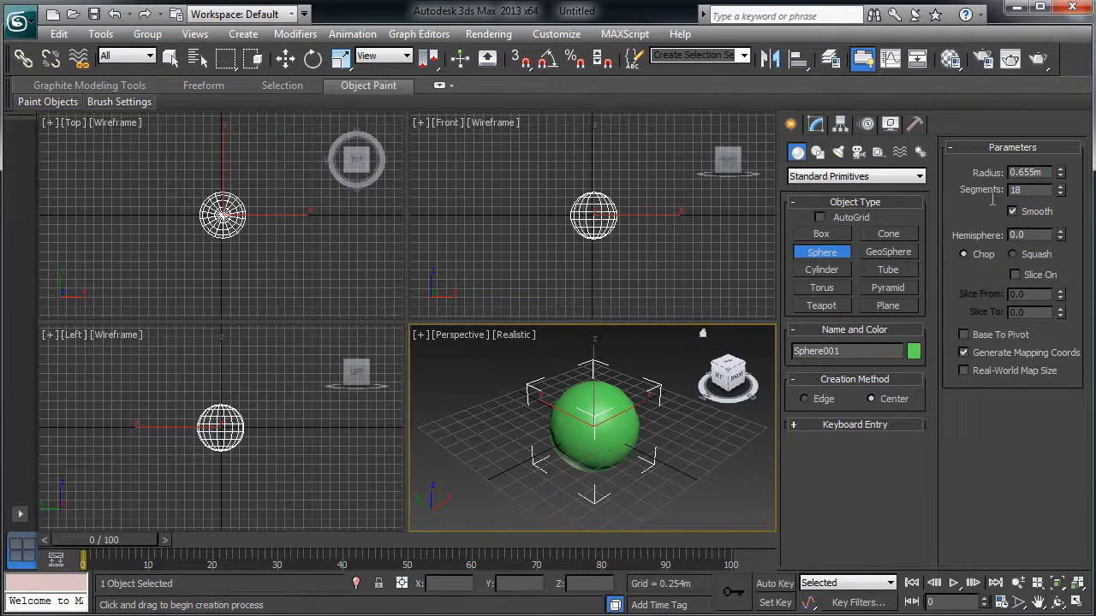
# Convert the sphere to an Editable Poly
pyautogui.click(816, 124)
pyautogui.rightClick(824, 195)
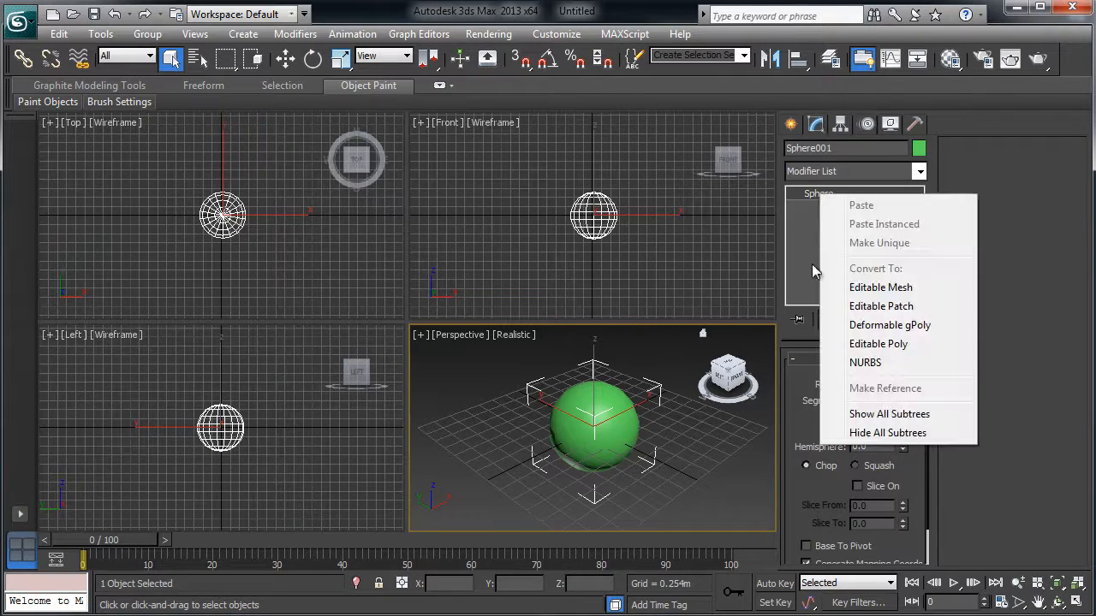
pyautogui.click(865, 344)
# Delete all polygons in the lower half of the sphere, selecting them in the front view
pyautogui.click(796, 193)
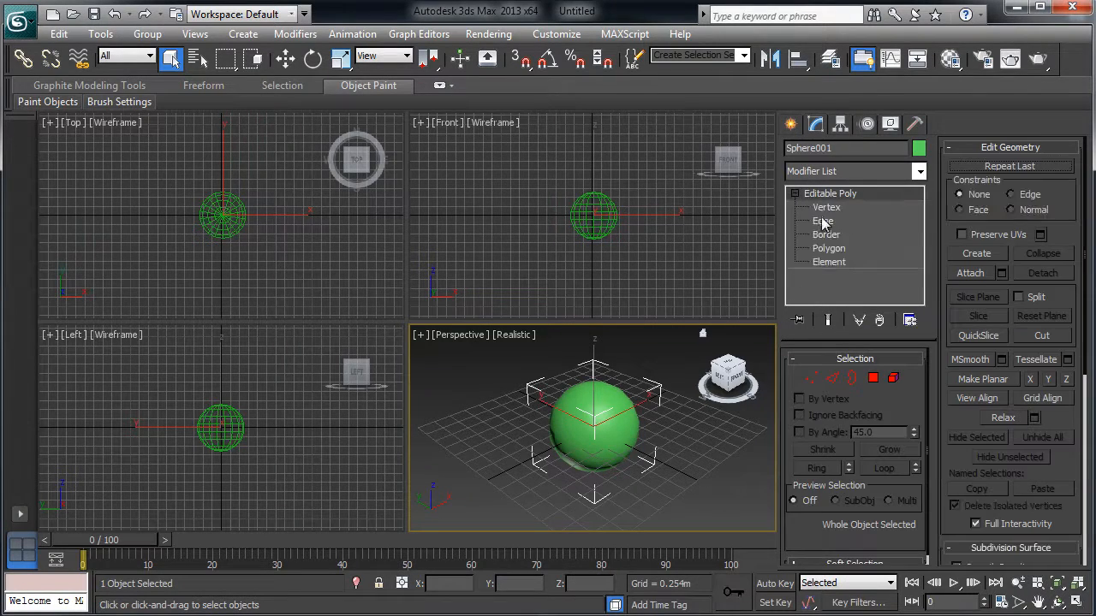
pyautogui.click(829, 248)
pyautogui.moveTo(682, 280); pyautogui.dragTo(550, 219)
pyautogui.press('Delete')
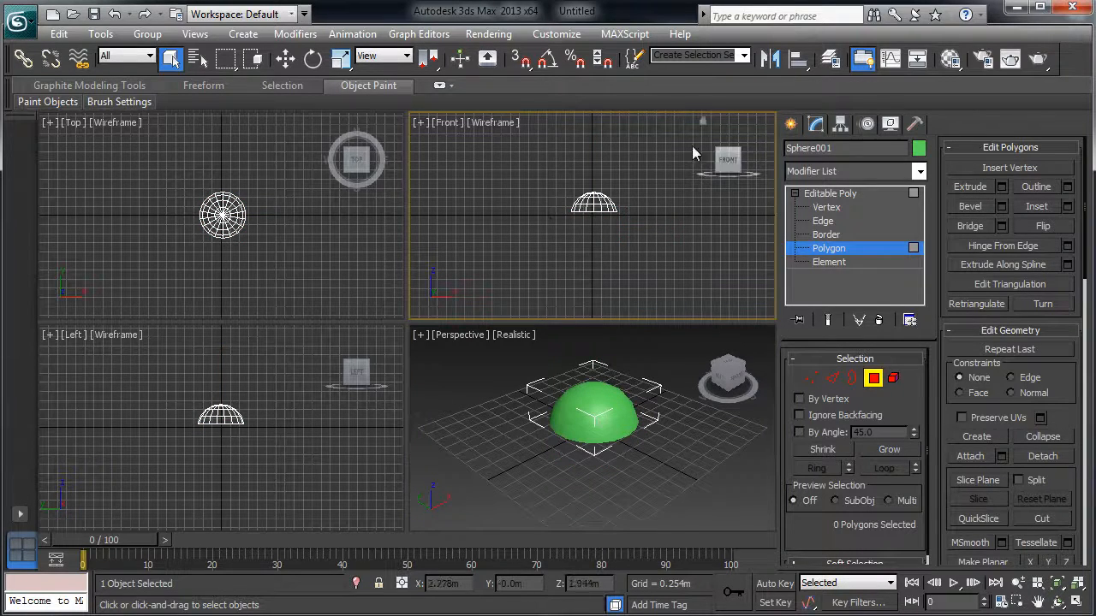
# Extend the dome's open bottom border straight downward in the front view to form a cylindrical body with new polygons
pyautogui.scroll(4, 659, 228)
pyautogui.click(809, 236)
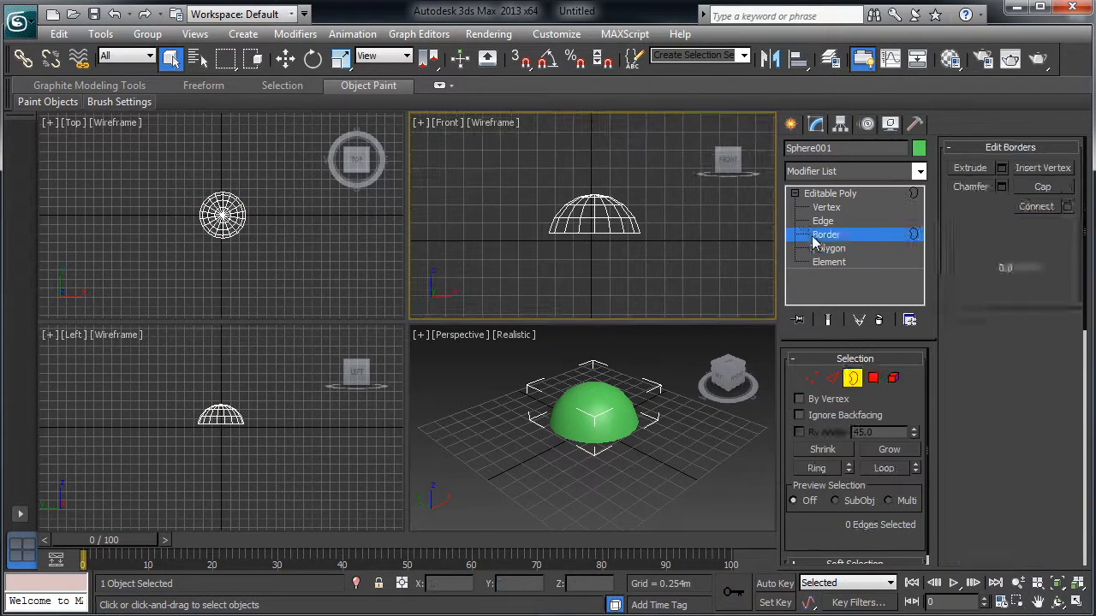
pyautogui.click(561, 237)
pyautogui.press('w')
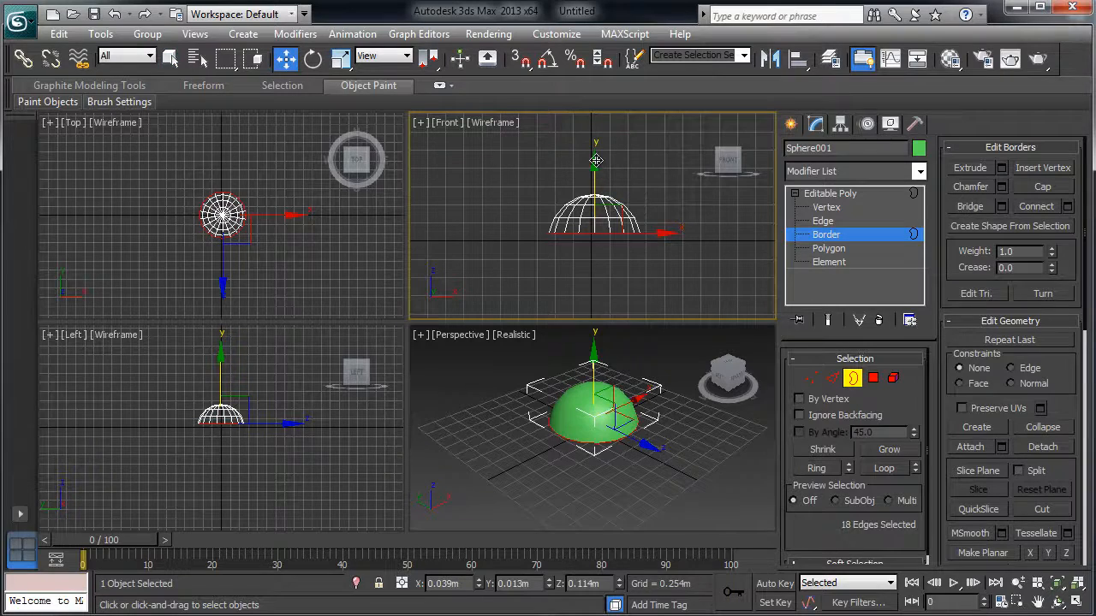
pyautogui.keyDown('shift'); pyautogui.moveTo(595, 162); pyautogui.dragTo(612, 254); pyautogui.keyUp('shift')
pyautogui.moveTo(612, 249); pyautogui.dragTo(611, 180, button='middle')
pyautogui.click(528, 374)
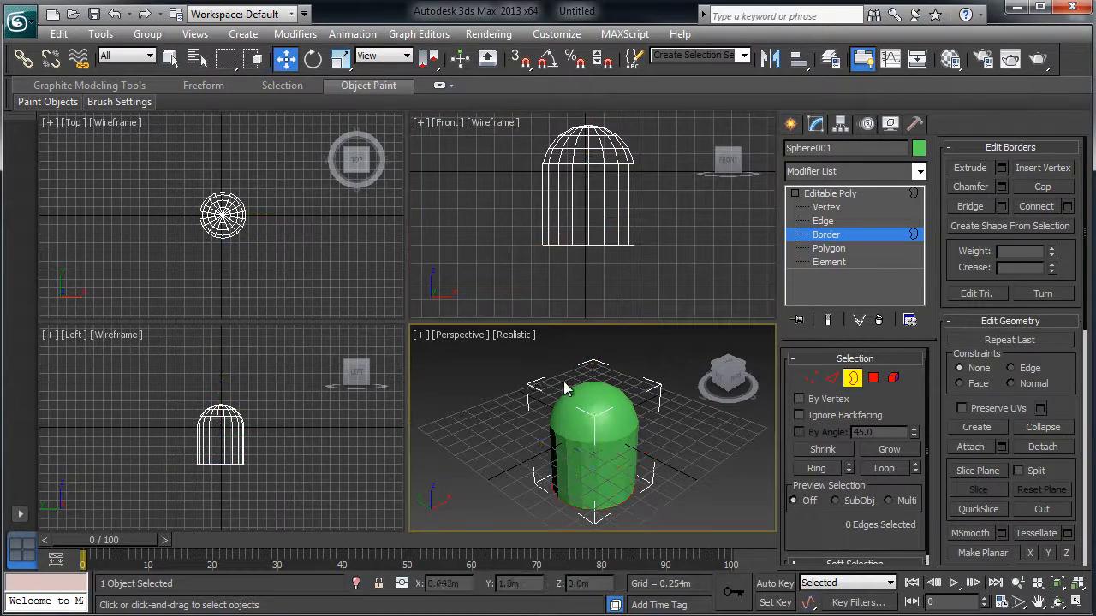
# Auto-smooth all polygons of the body with a 45 threshold and return to the whole-object level
pyautogui.keyDown('alt'); pyautogui.moveTo(564, 382); pyautogui.dragTo(522, 197, button='middle'); pyautogui.keyUp('alt')
pyautogui.hotkey('alt', 'w')
pyautogui.click(828, 248)
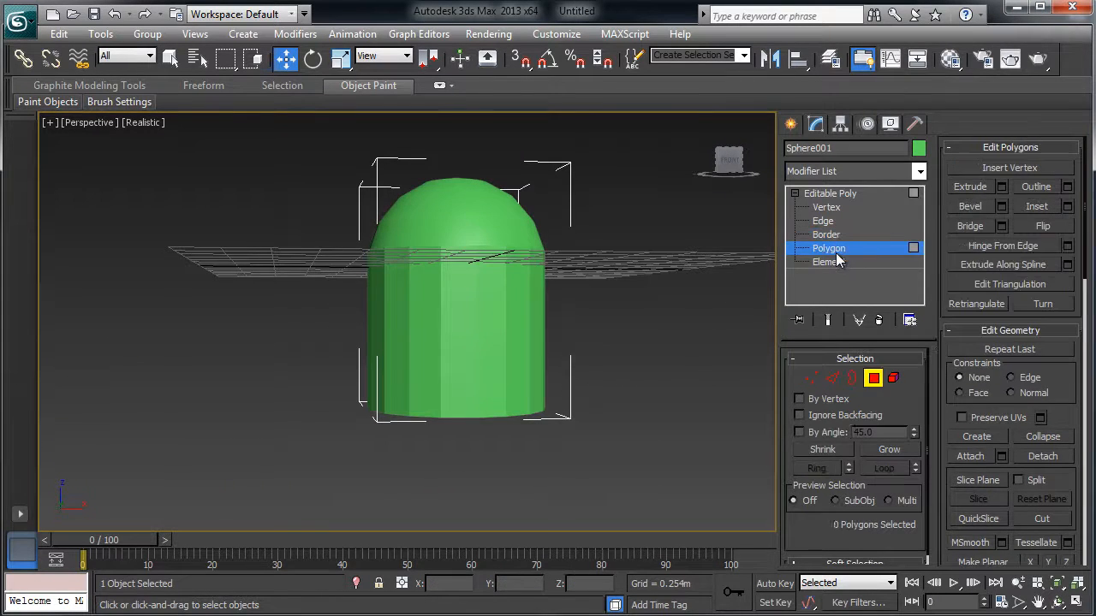
pyautogui.hotkey('ctrl', 'a')
pyautogui.scroll(-10, 1027, 385)
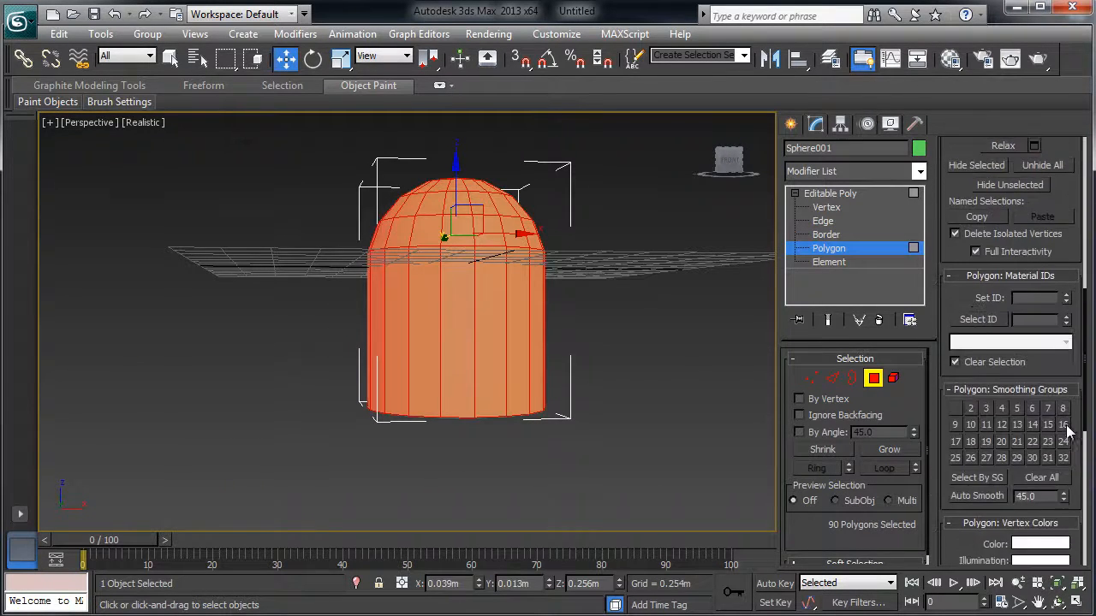
pyautogui.click(982, 495)
pyautogui.keyDown('alt'); pyautogui.moveTo(654, 356); pyautogui.dragTo(625, 342, button='middle'); pyautogui.keyUp('alt')
pyautogui.click(829, 193)
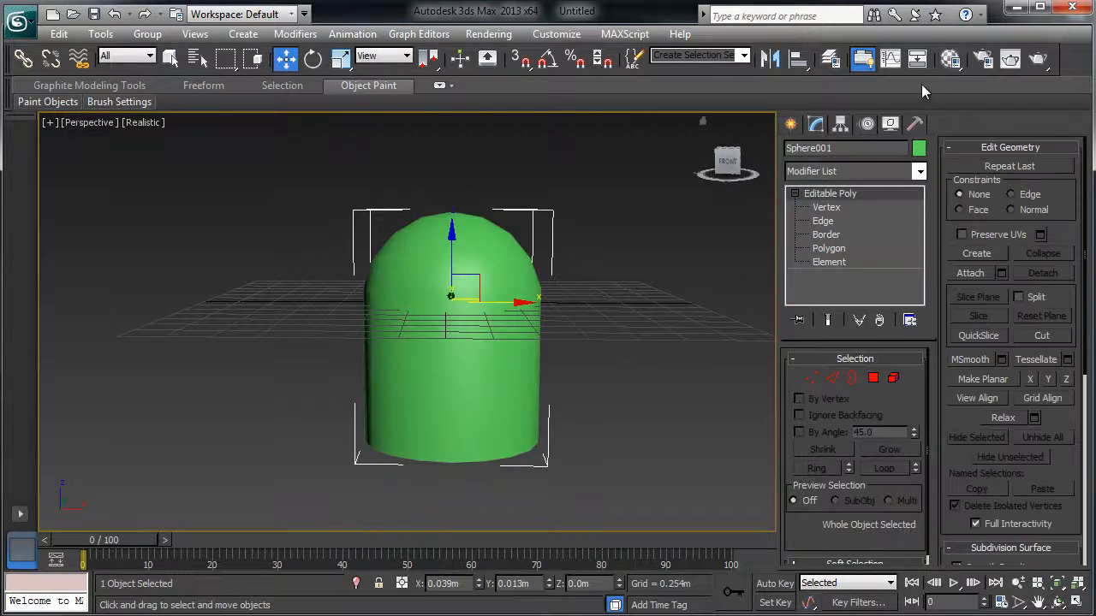
# Bring up the Material Editor and assign the 01 - Default material to the domed body
pyautogui.click(951, 58)
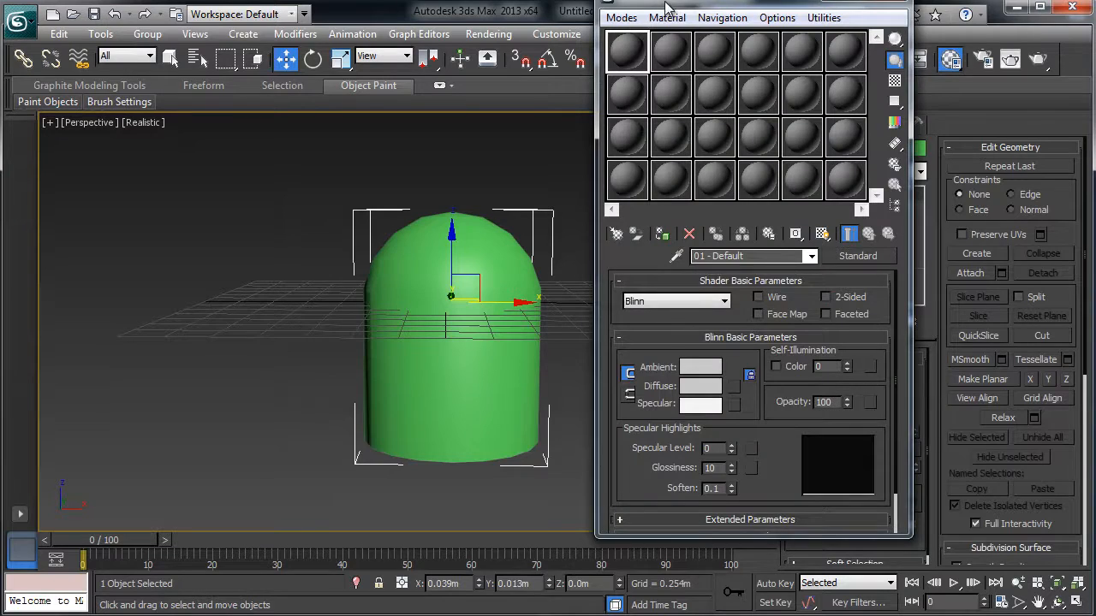
pyautogui.moveTo(667, 3); pyautogui.dragTo(725, 34)
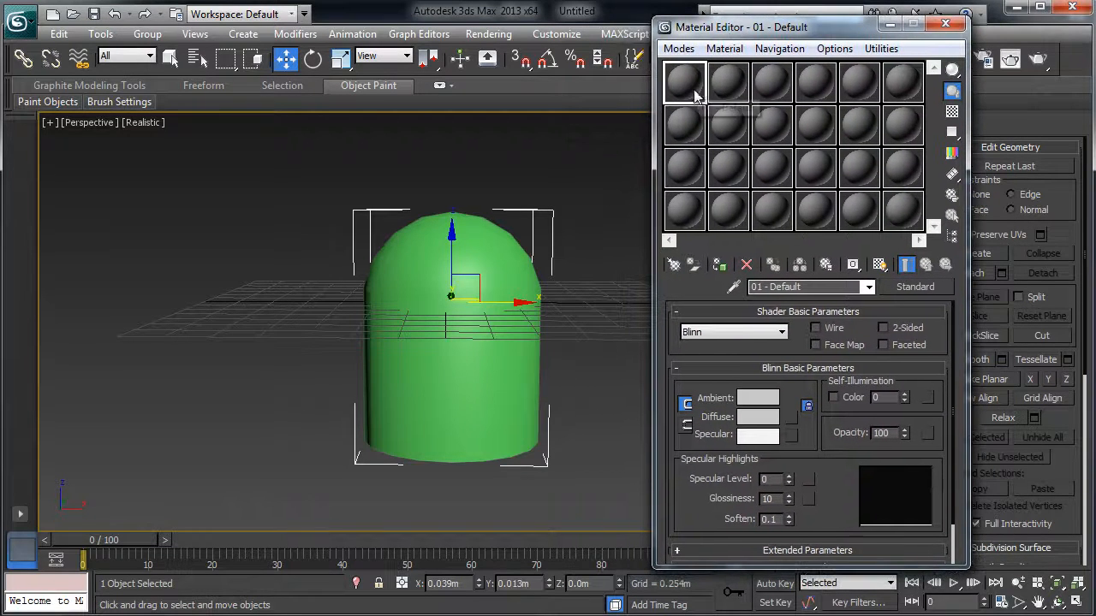
pyautogui.moveTo(695, 84); pyautogui.dragTo(505, 239)
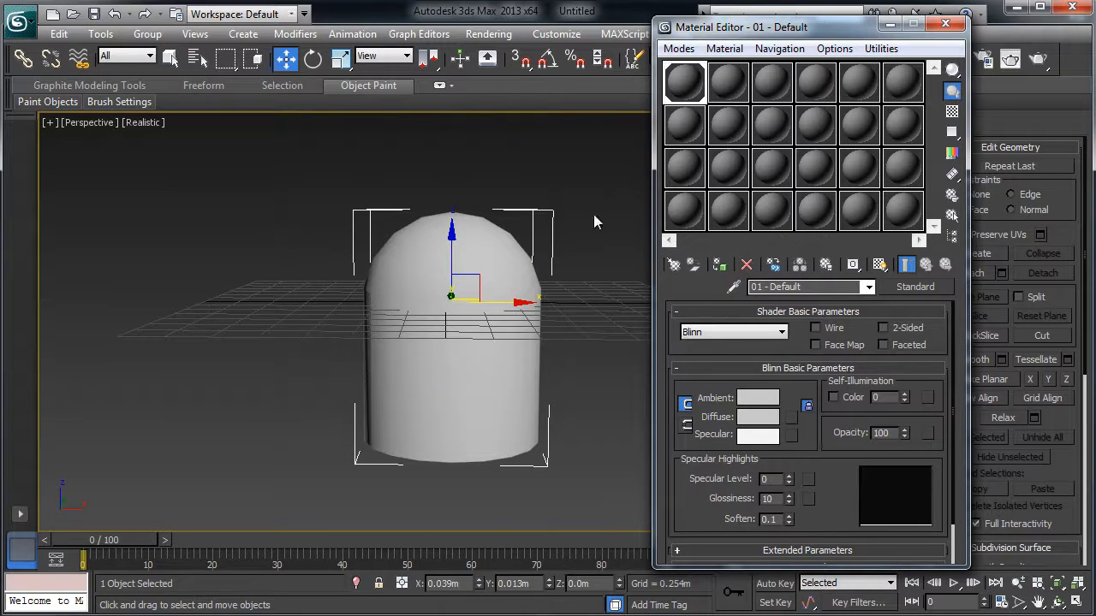
# Assign a Gradient Ramp map to the material's diffuse colour and display it shaded in the viewport
pyautogui.click(791, 419)
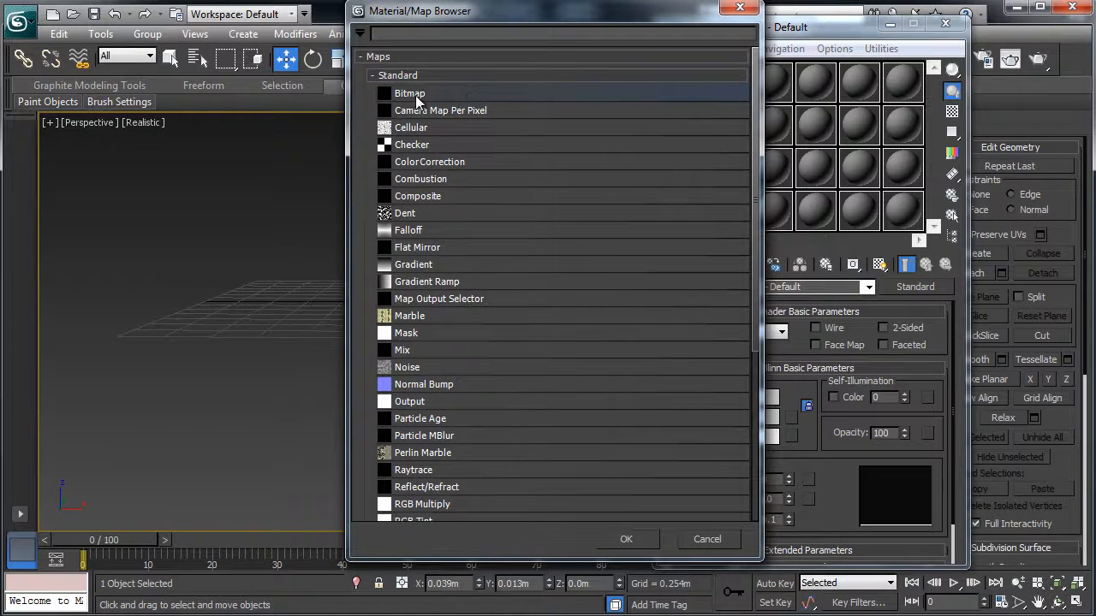
pyautogui.click(418, 285)
pyautogui.doubleClick(420, 284)
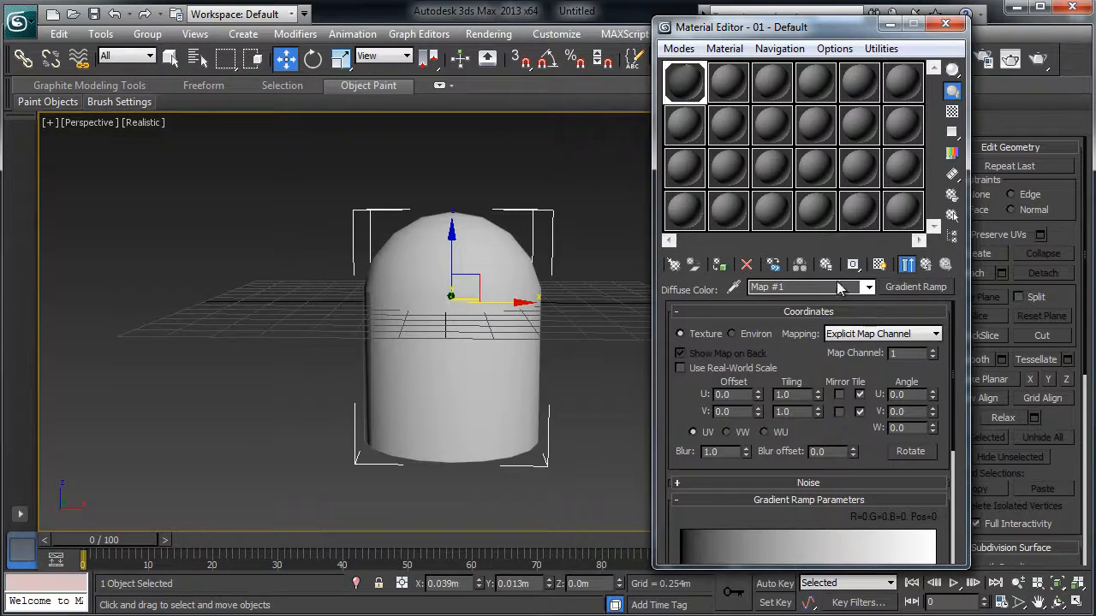
pyautogui.moveTo(787, 27); pyautogui.dragTo(790, 9)
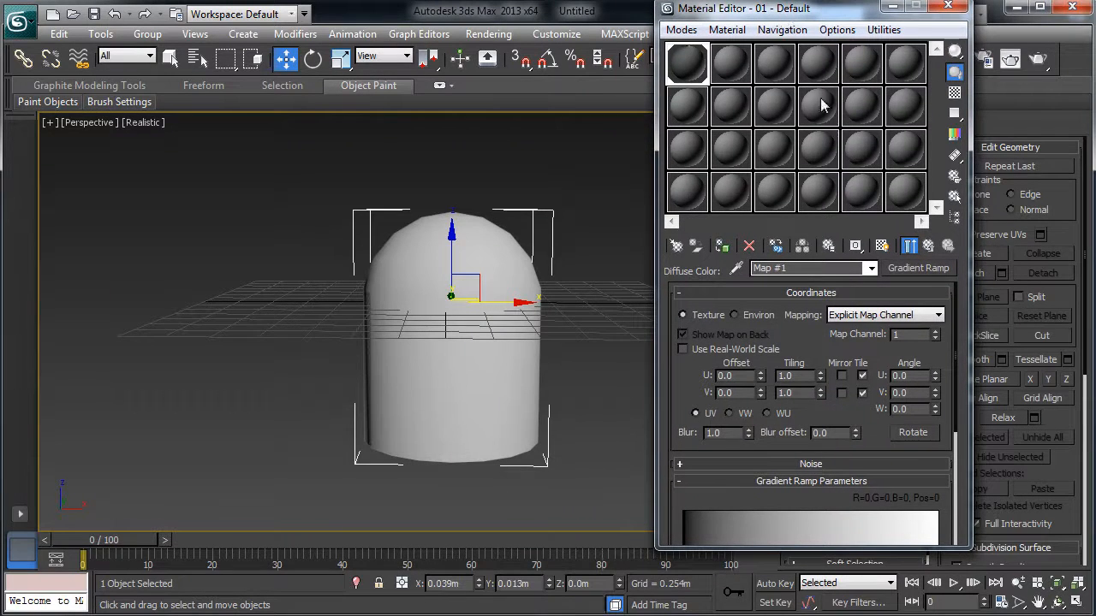
pyautogui.click(882, 248)
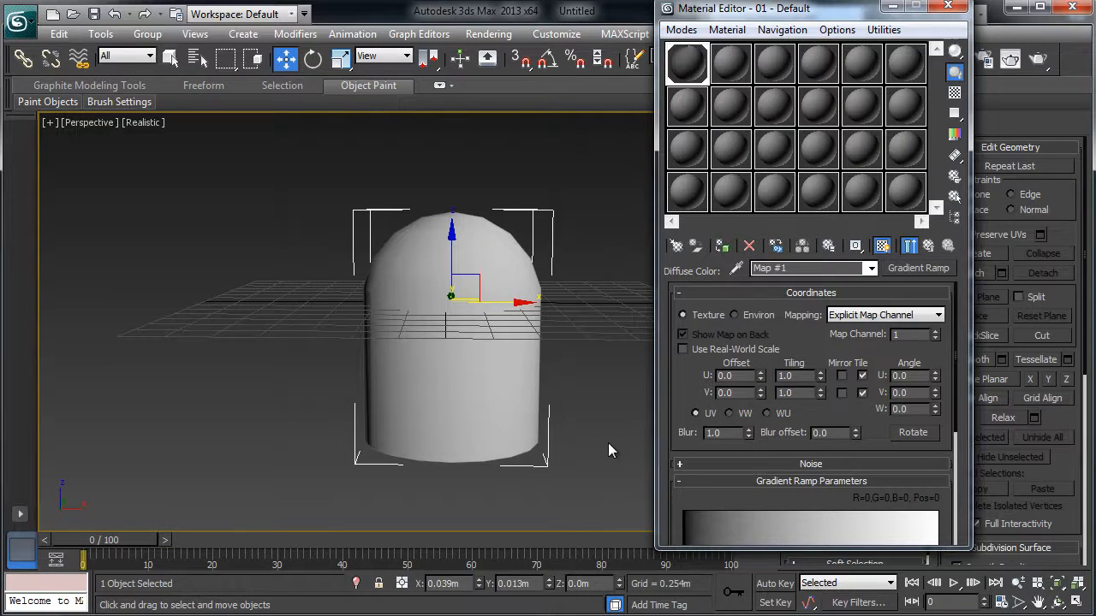
# Set the gradient ramp's interpolation to Solid
pyautogui.keyDown('alt'); pyautogui.moveTo(367, 380); pyautogui.dragTo(593, 361, button='middle'); pyautogui.keyUp('alt')
pyautogui.keyDown('alt'); pyautogui.moveTo(493, 309); pyautogui.dragTo(437, 289, button='middle'); pyautogui.keyUp('alt')
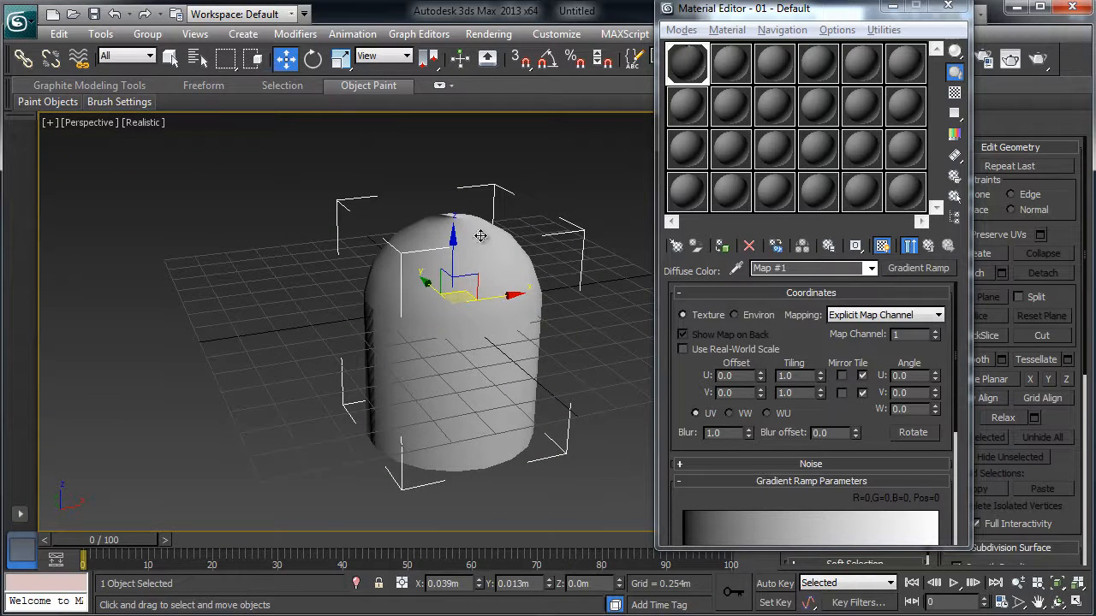
pyautogui.moveTo(444, 429); pyautogui.dragTo(440, 367, button='middle')
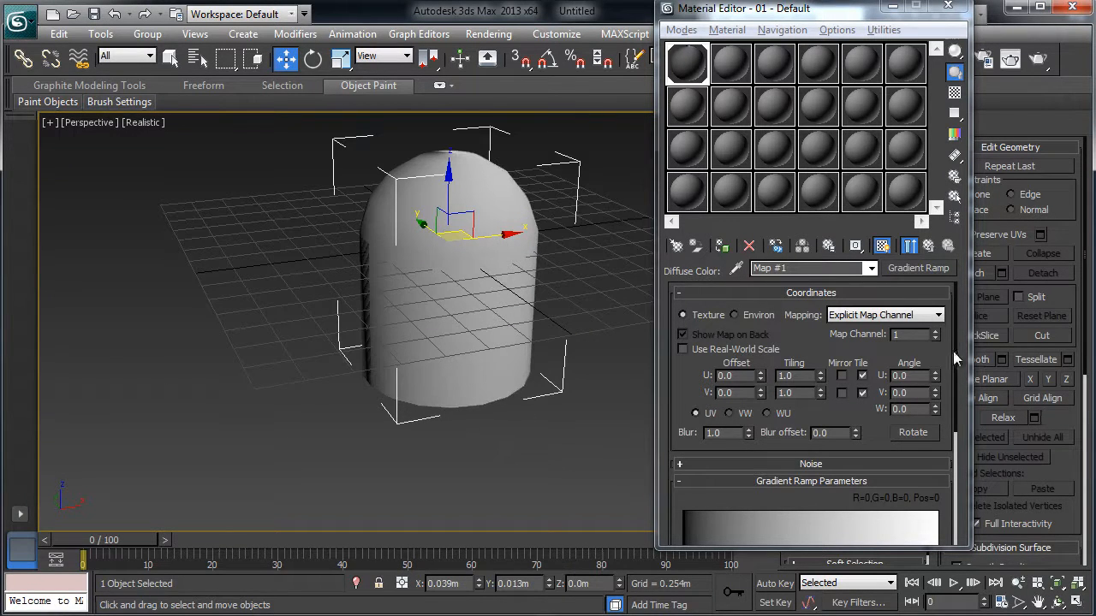
pyautogui.moveTo(954, 352); pyautogui.dragTo(954, 407)
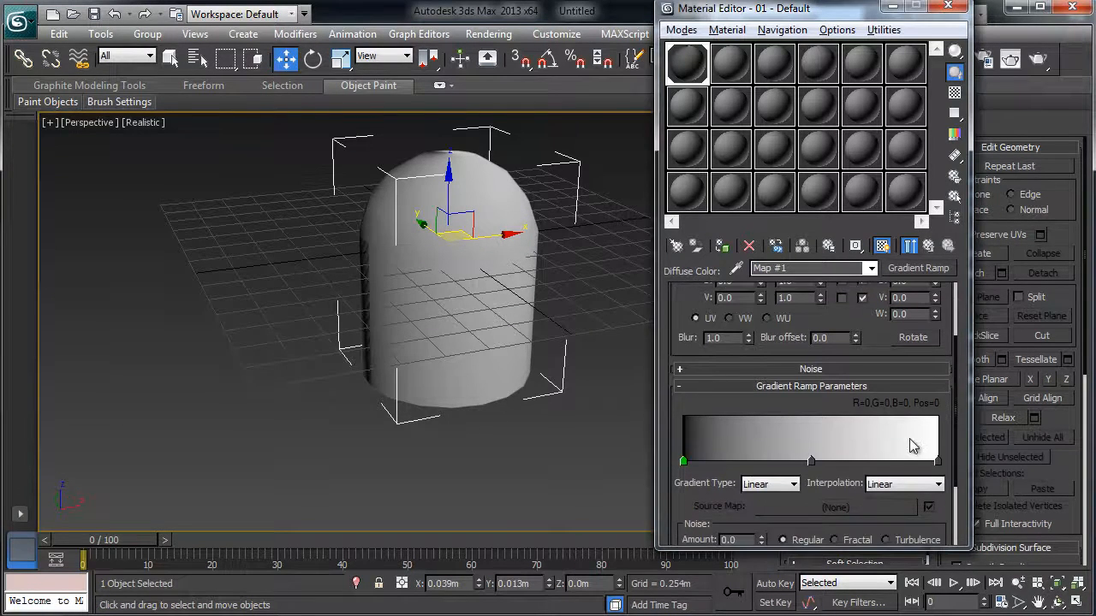
pyautogui.click(895, 484)
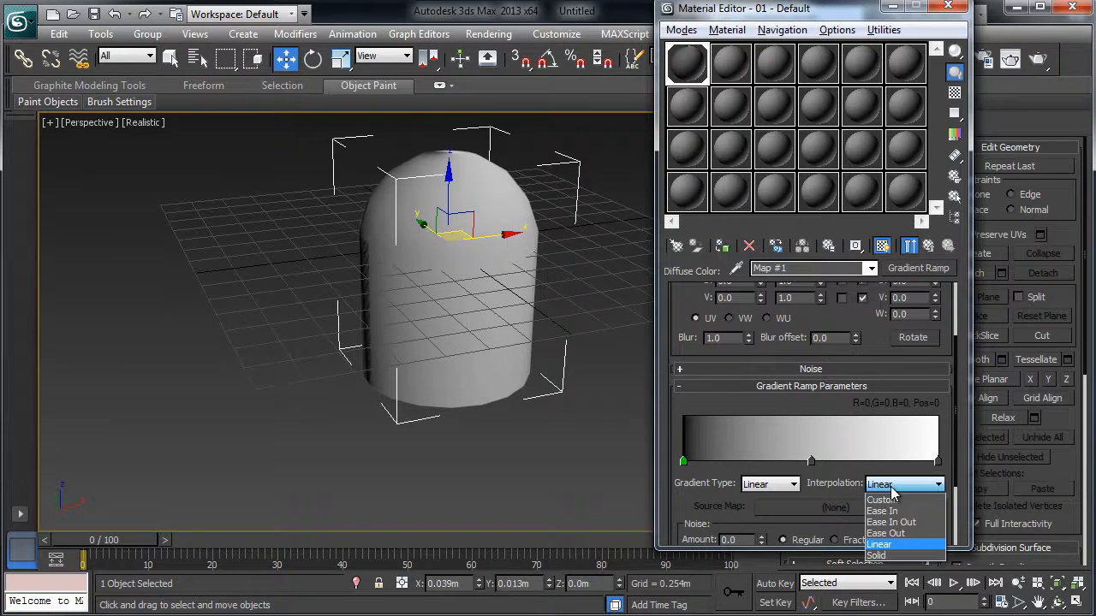
pyautogui.click(882, 557)
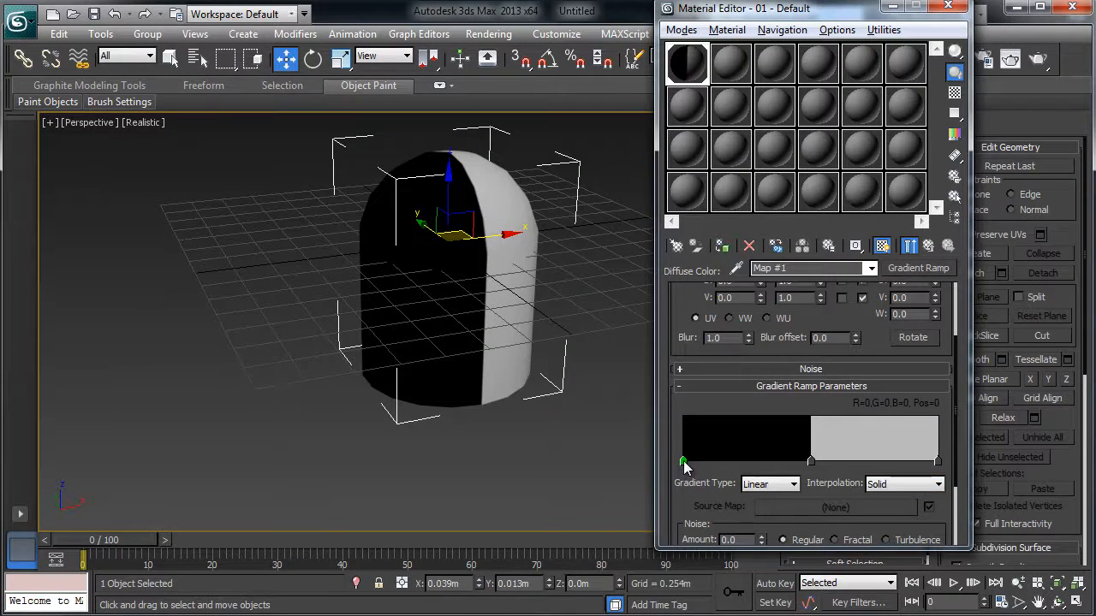
# Change the gradient ramp's start flag to light grey, RGB 205
pyautogui.doubleClick(683, 462)
pyautogui.moveTo(355, 137)
pyautogui.mouseDown()
pyautogui.moveTo(356, 162)
pyautogui.moveTo(353, 149)
pyautogui.mouseUp()
pyautogui.click(484, 185)
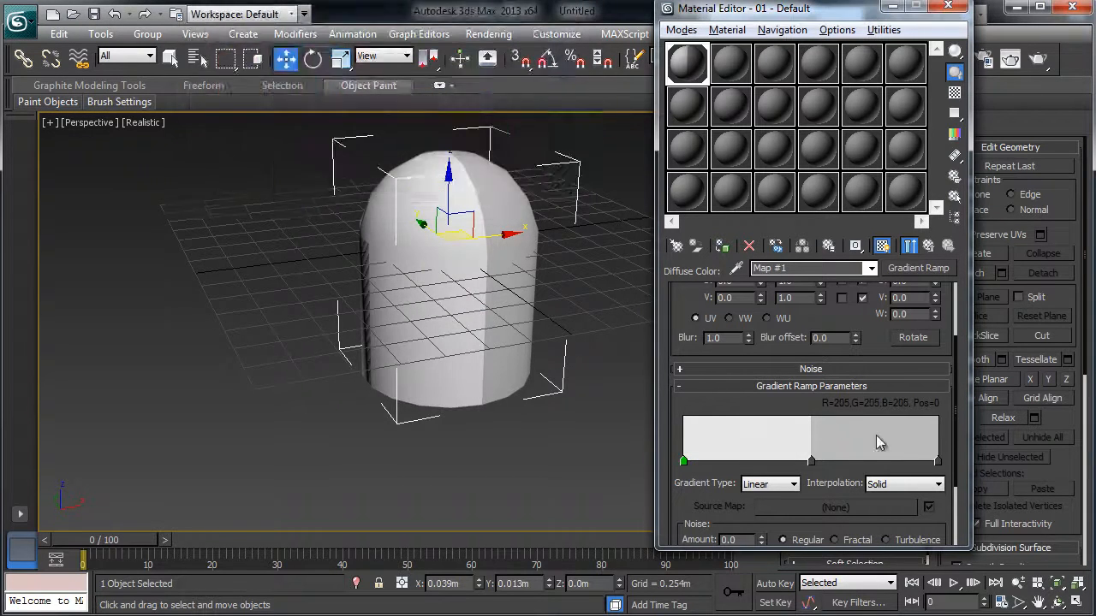
# Colour the gradient's middle flag dark grey, RGB 49, and move it to position 8
pyautogui.doubleClick(811, 463)
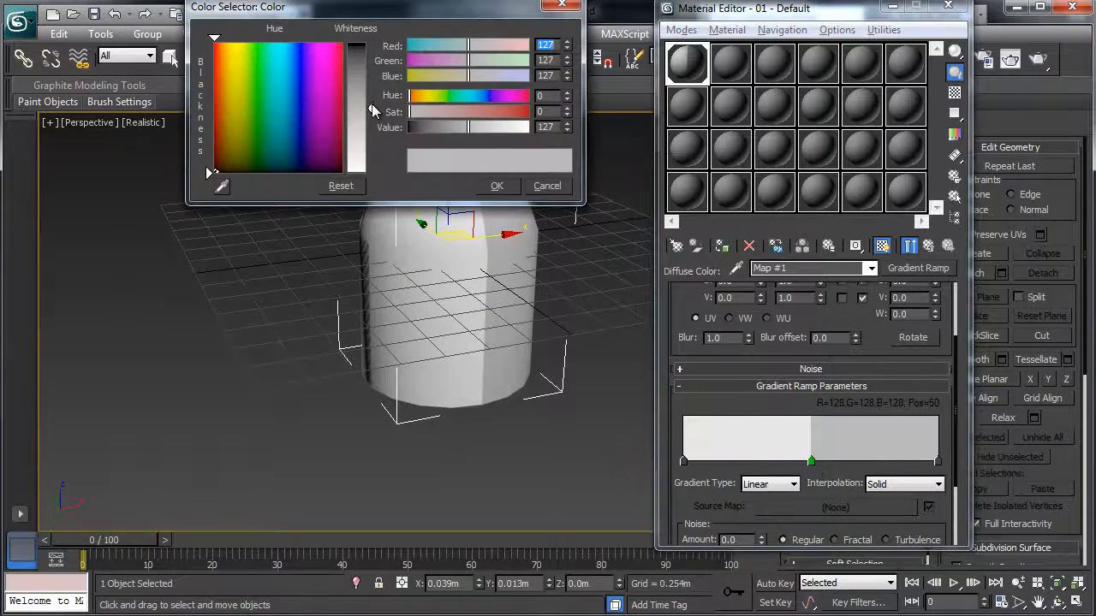
pyautogui.moveTo(373, 110); pyautogui.dragTo(372, 70)
pyautogui.click(496, 186)
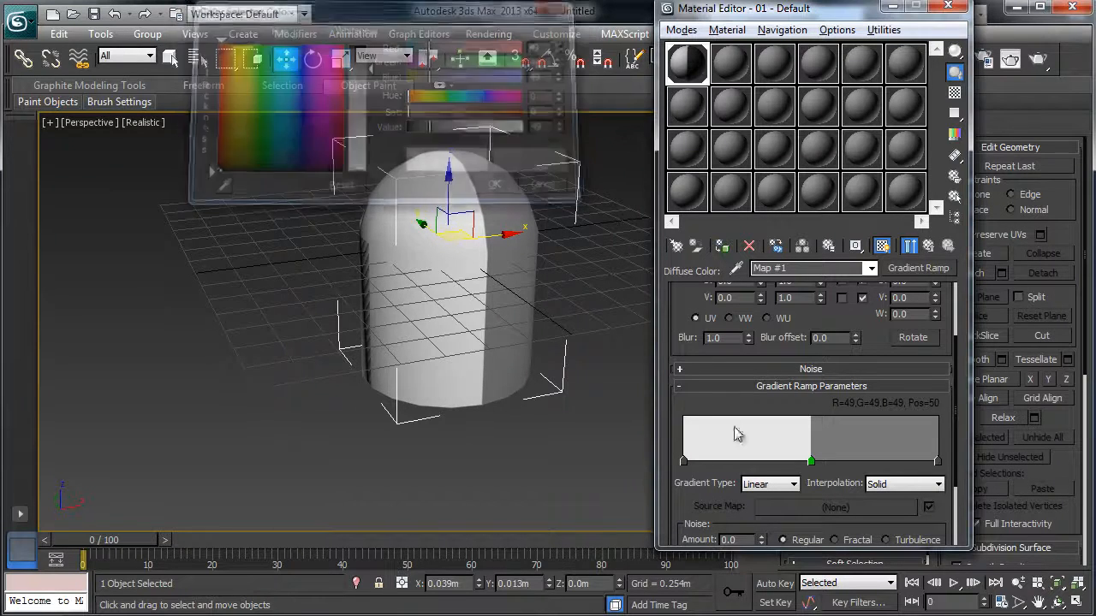
pyautogui.moveTo(811, 463); pyautogui.dragTo(703, 464)
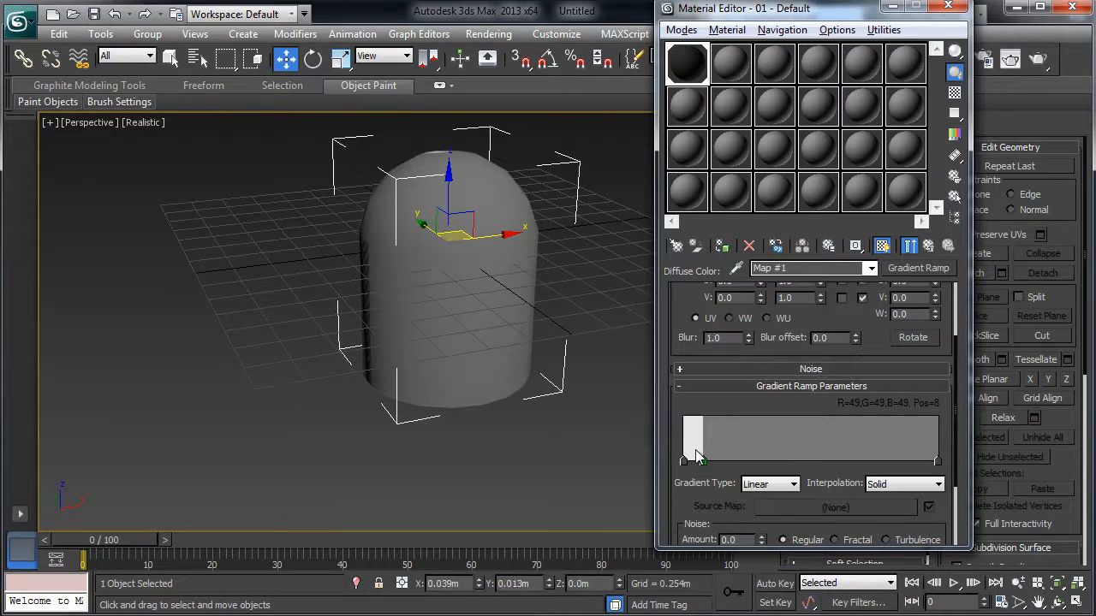
# Add a light grey flag at position 14 and a dark grey flag at position 20 on the gradient ramp
pyautogui.click(693, 462)
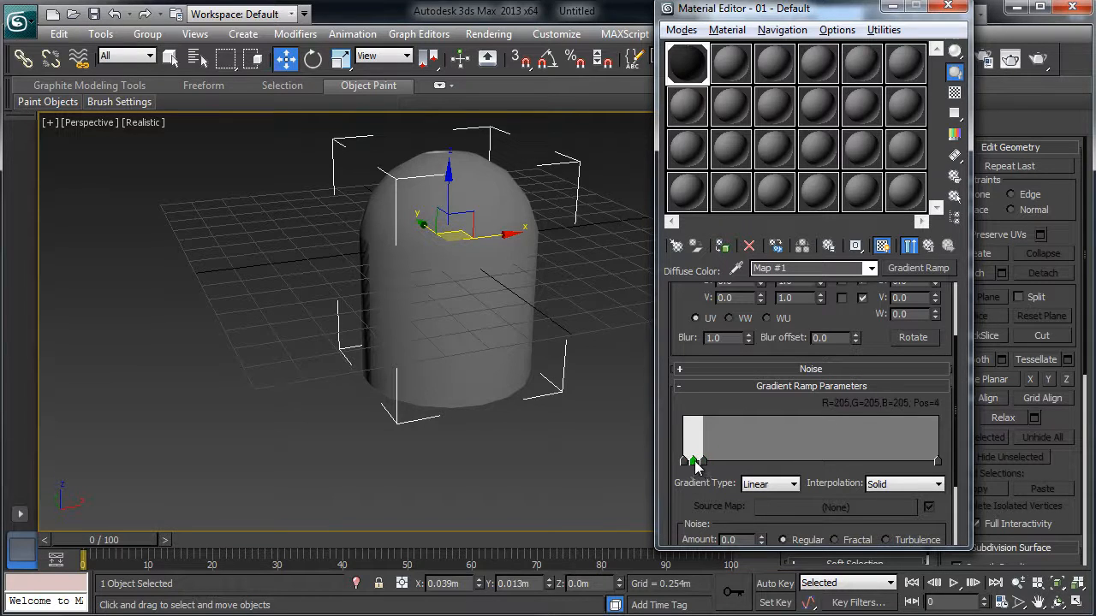
pyautogui.moveTo(697, 463); pyautogui.dragTo(723, 466)
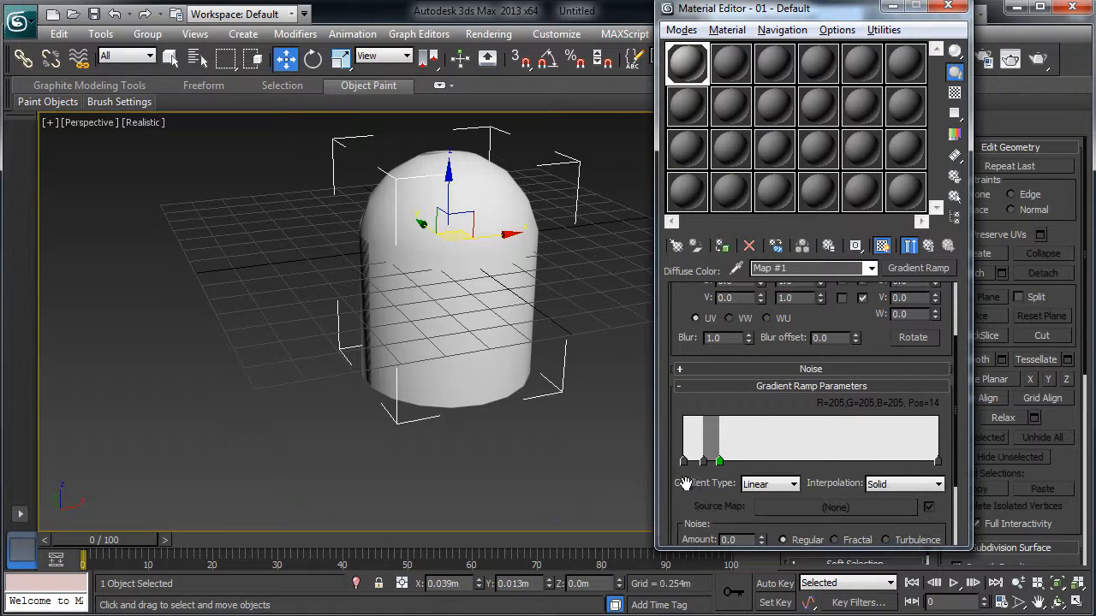
pyautogui.click(713, 463)
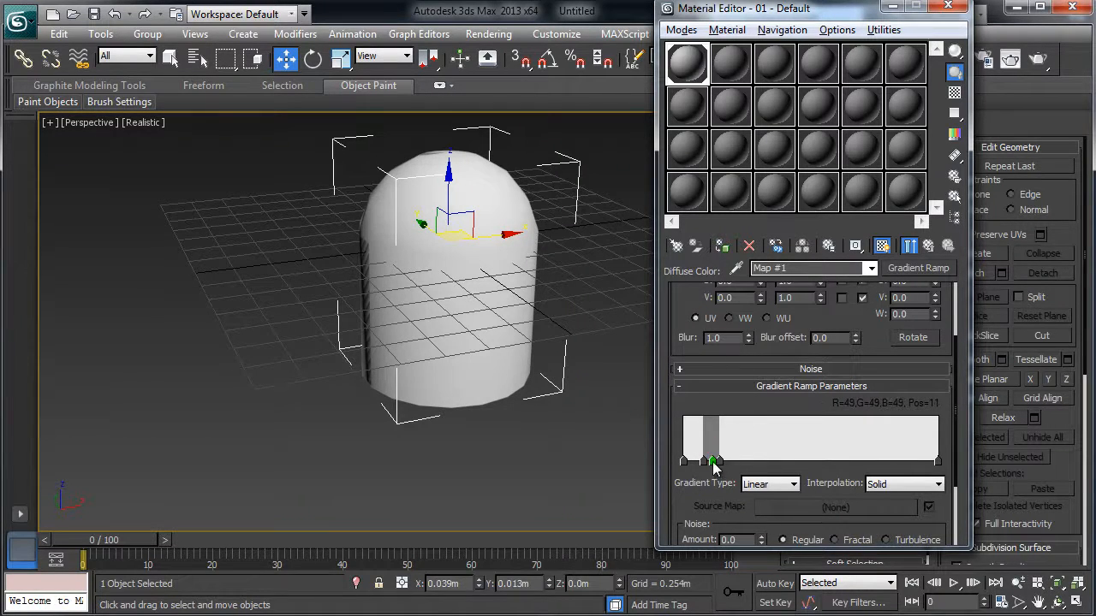
pyautogui.moveTo(714, 463); pyautogui.dragTo(738, 464)
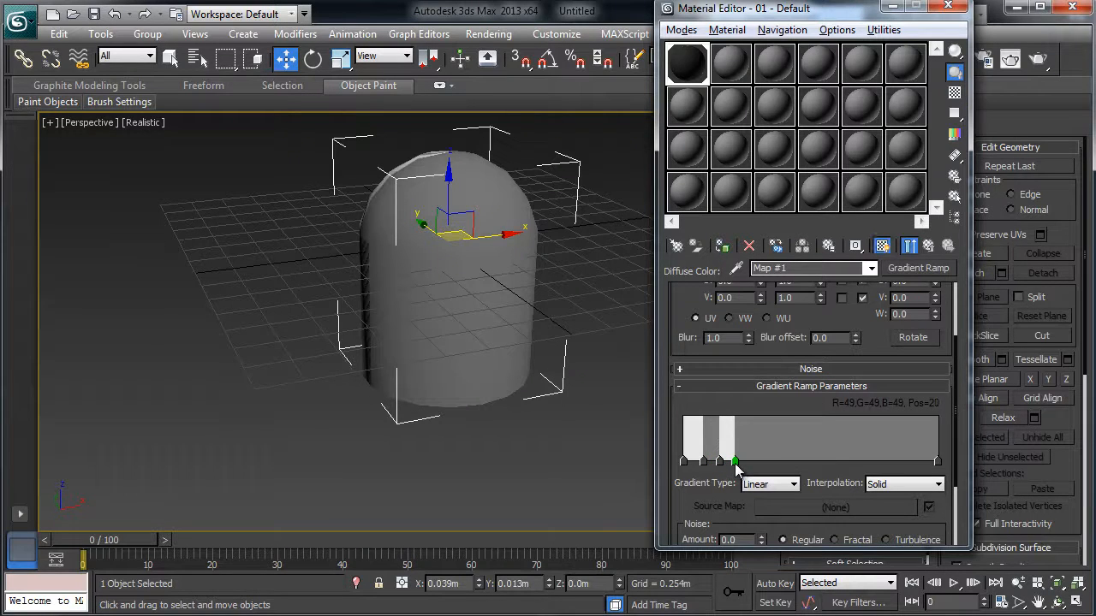
# Fill the rest of the gradient ramp with copied flags alternating light and dark grey, making stripes around the whole body
pyautogui.keyDown('alt'); pyautogui.moveTo(440, 487); pyautogui.dragTo(632, 501, button='middle'); pyautogui.keyUp('alt')
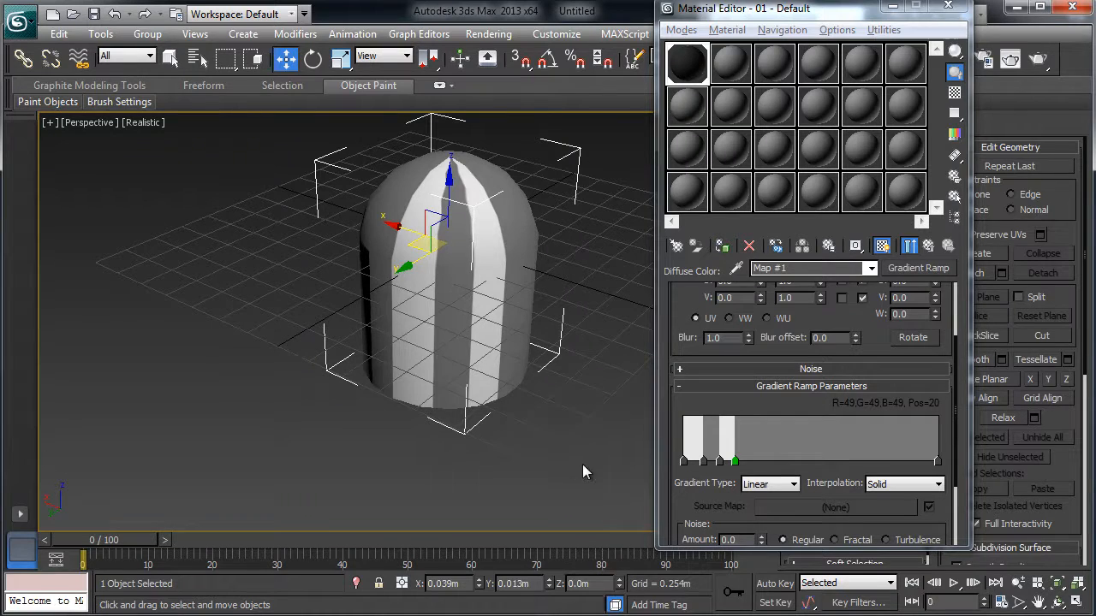
pyautogui.press('alt')
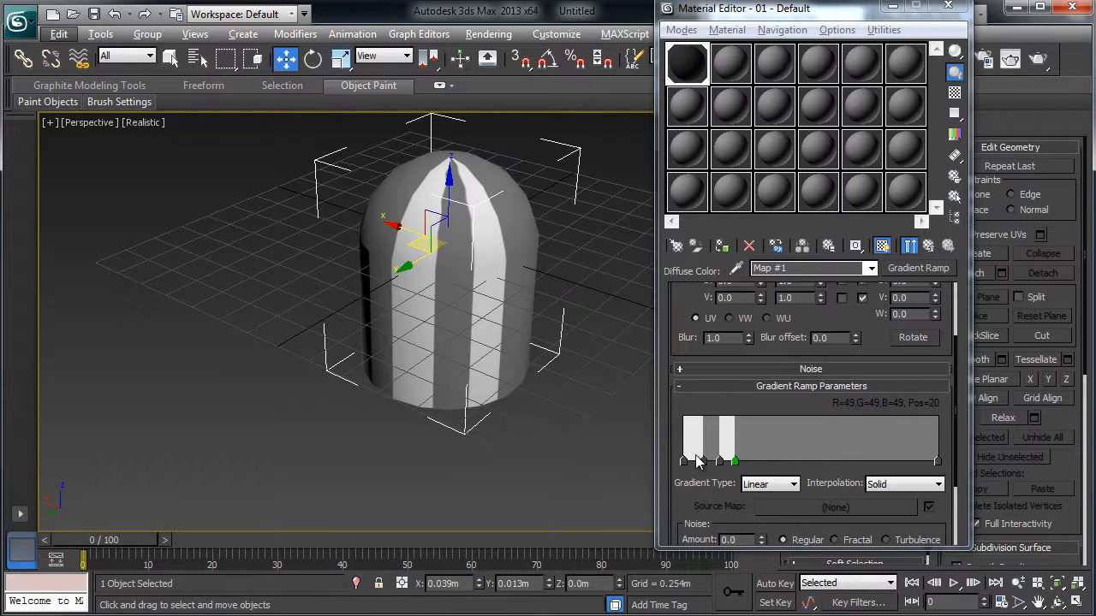
pyautogui.keyDown('ctrl'); pyautogui.moveTo(684, 461); pyautogui.dragTo(749, 460); pyautogui.keyUp('ctrl')
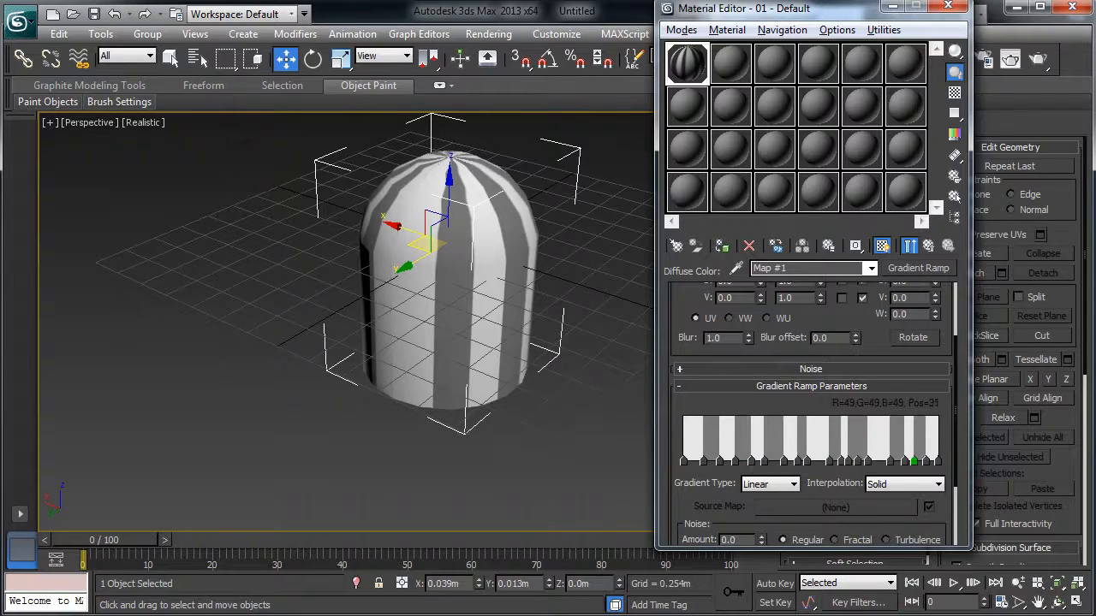
# Assign the second, still plain sample material to the ghost body in place of the striped one
pyautogui.keyDown('alt'); pyautogui.moveTo(524, 377); pyautogui.dragTo(460, 319, button='middle'); pyautogui.keyUp('alt')
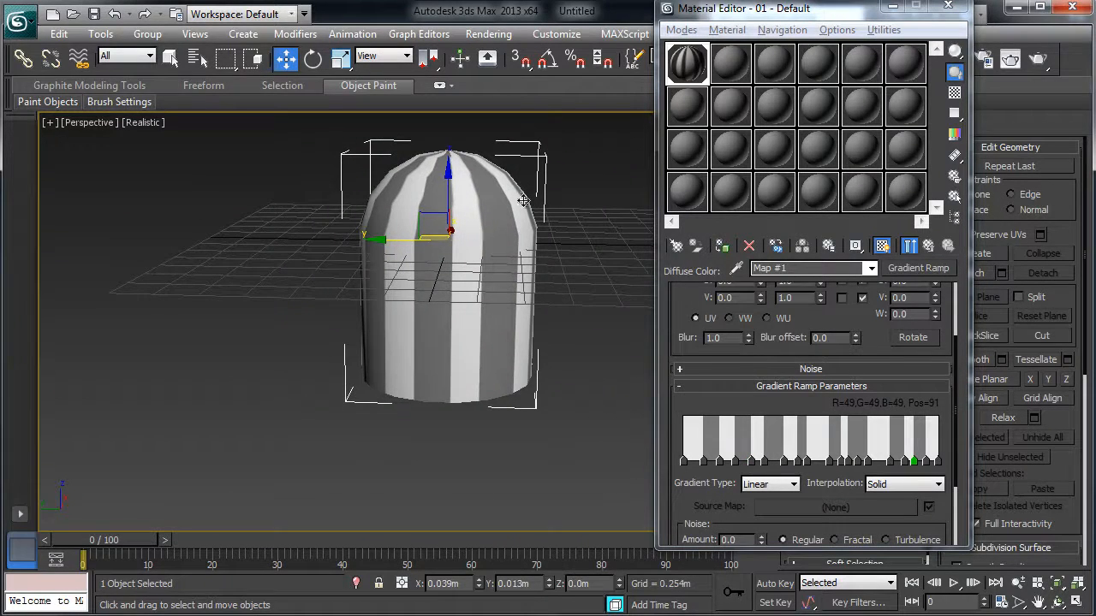
pyautogui.keyDown('alt'); pyautogui.moveTo(466, 278); pyautogui.dragTo(440, 276, button='middle'); pyautogui.keyUp('alt')
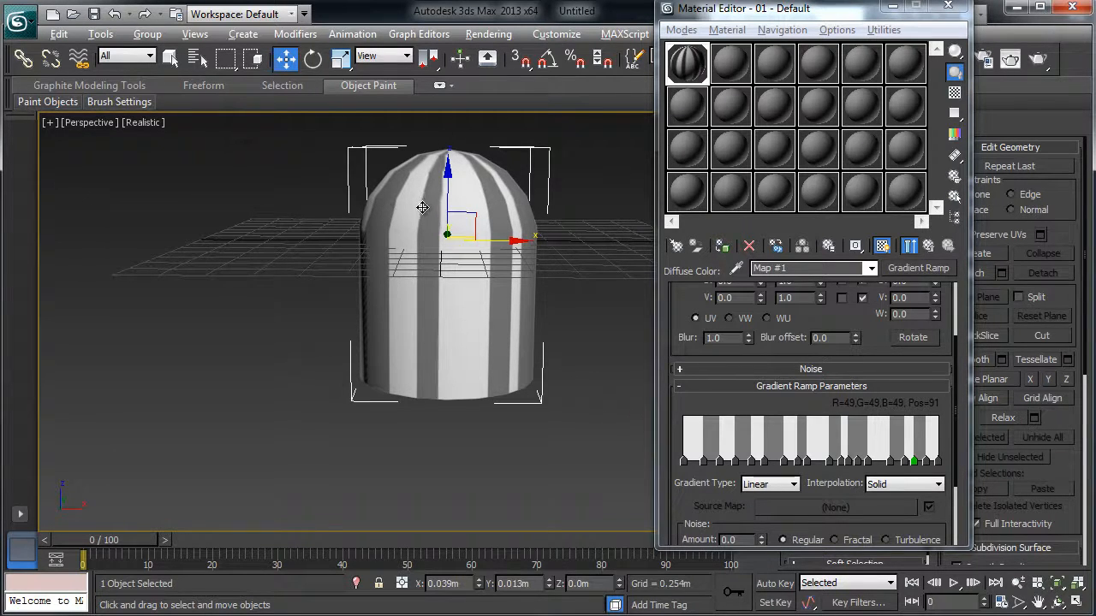
pyautogui.keyDown('alt'); pyautogui.moveTo(422, 210); pyautogui.dragTo(450, 171, button='middle'); pyautogui.keyUp('alt')
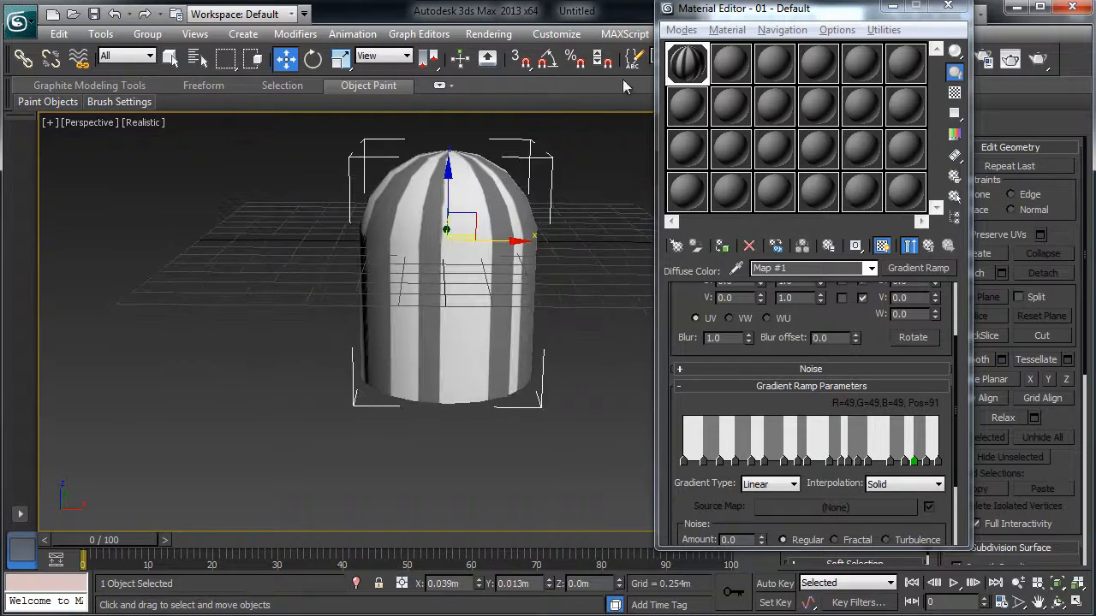
pyautogui.click(726, 70)
pyautogui.moveTo(715, 77); pyautogui.dragTo(505, 244)
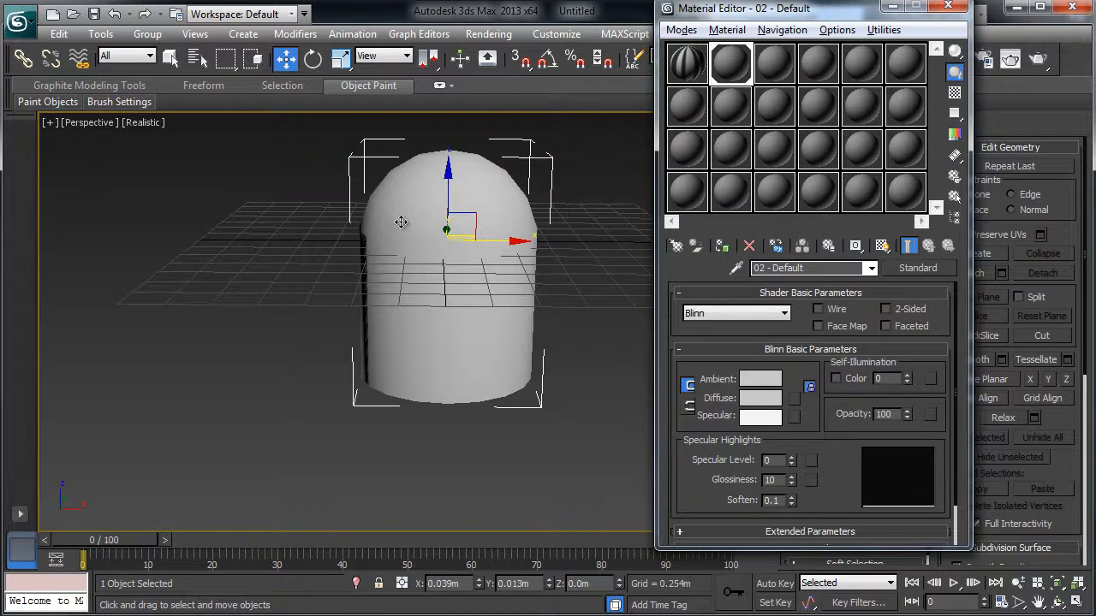
pyautogui.moveTo(487, 213); pyautogui.dragTo(477, 234, button='middle')
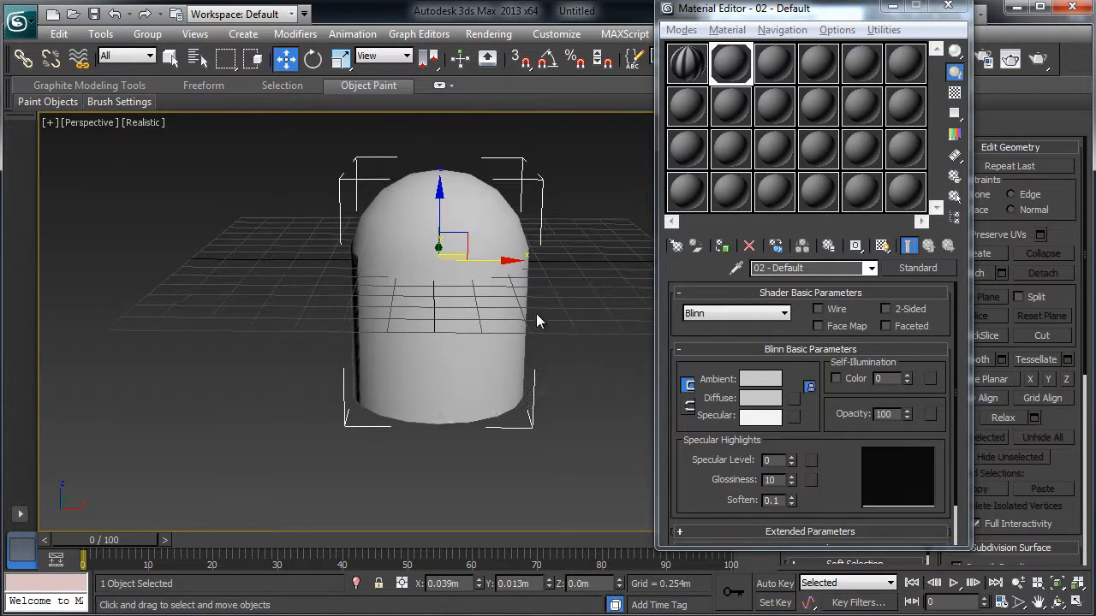
# Give the second material a Gradient Ramp diffuse map and display it on the ghost in the viewport
pyautogui.click(795, 398)
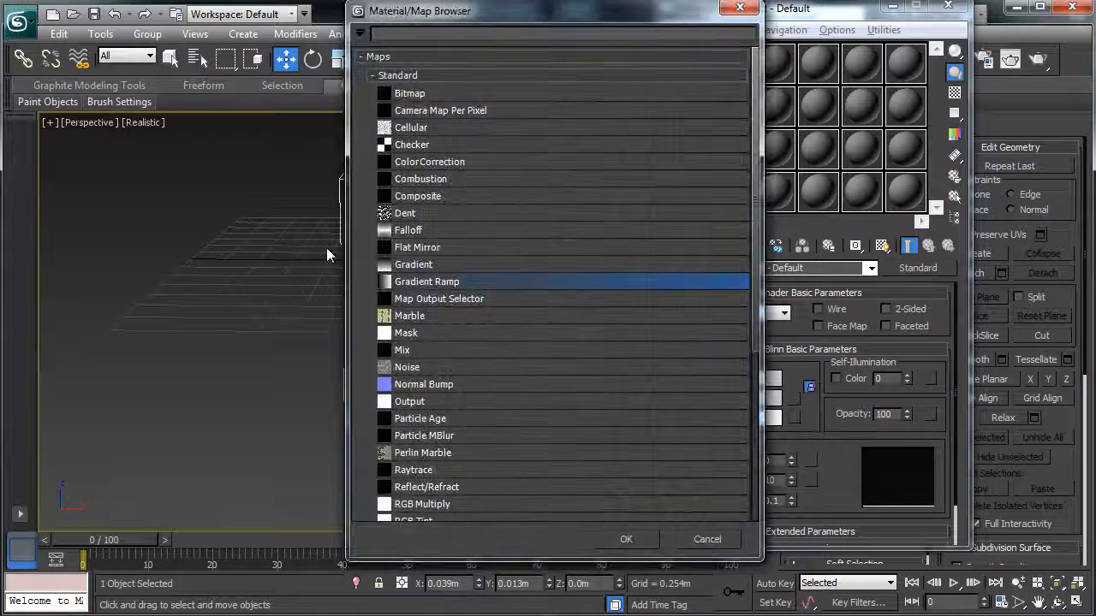
pyautogui.doubleClick(409, 283)
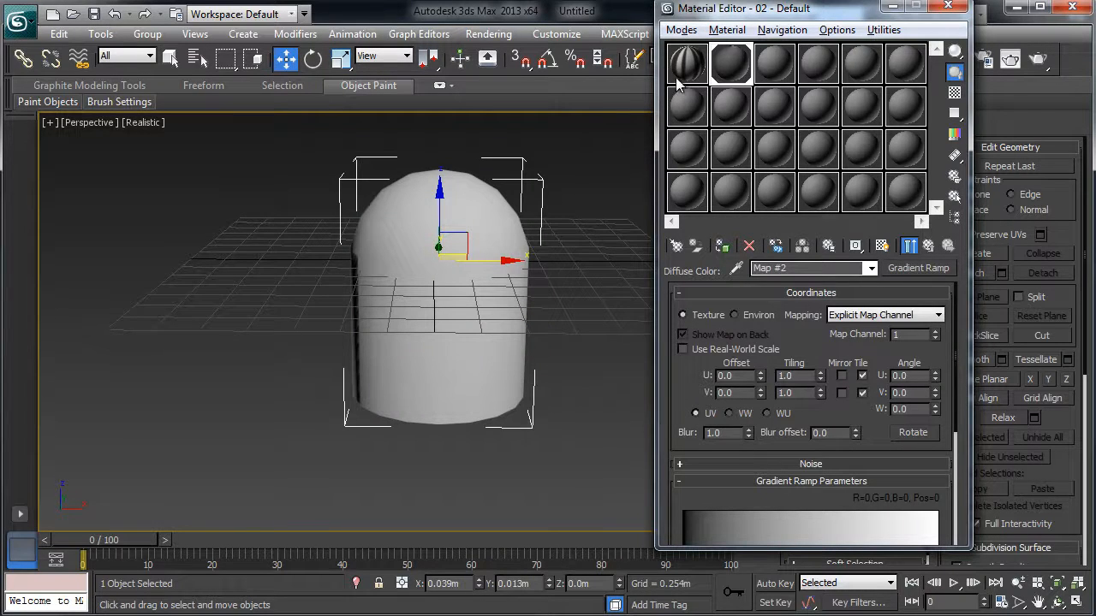
pyautogui.moveTo(732, 63)
pyautogui.mouseDown()
pyautogui.moveTo(503, 185)
pyautogui.moveTo(458, 255)
pyautogui.mouseUp()
pyautogui.click(883, 245)
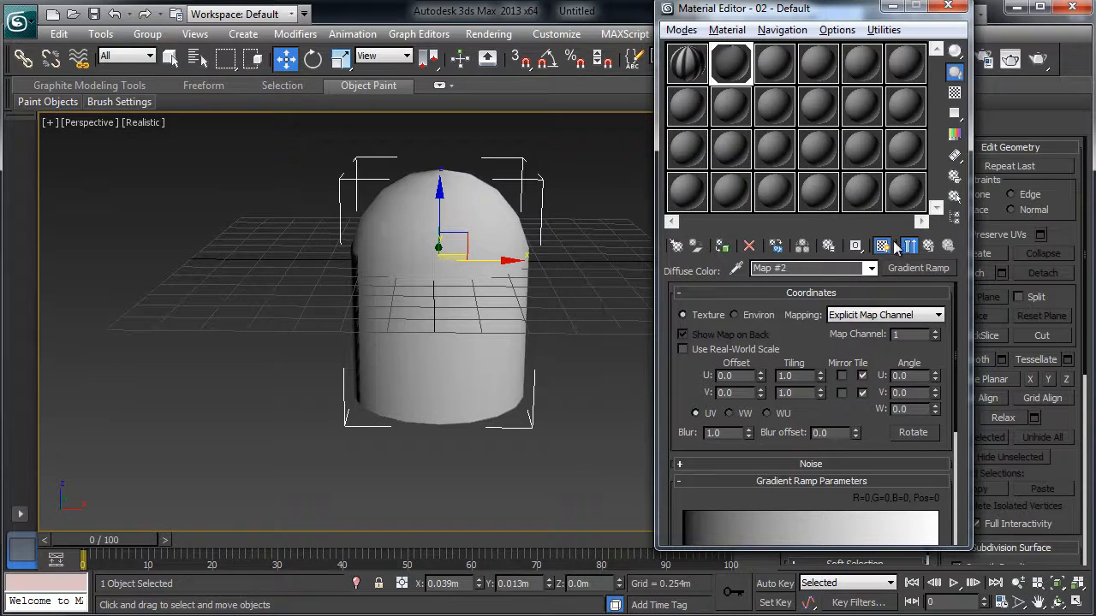
# Set the new gradient ramp's W angle to 90 so it runs vertically along the ghost
pyautogui.moveTo(447, 302)
pyautogui.keyDown('alt'); pyautogui.mouseDown(button='middle')
pyautogui.moveTo(479, 314)
pyautogui.moveTo(493, 394)
pyautogui.mouseUp(button='middle'); pyautogui.keyUp('alt')
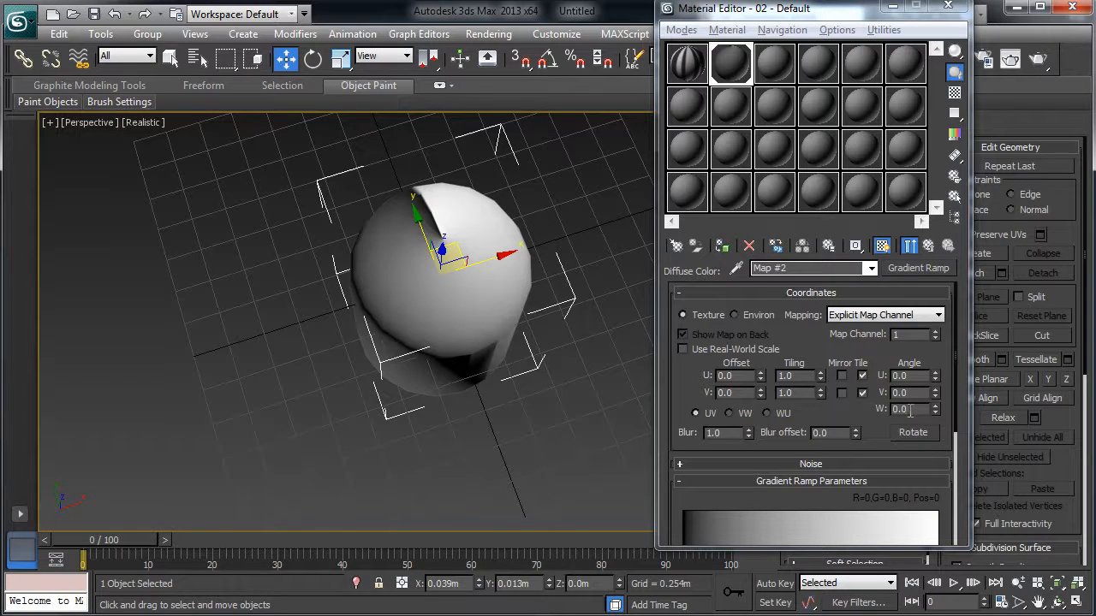
pyautogui.moveTo(913, 410); pyautogui.dragTo(847, 410)
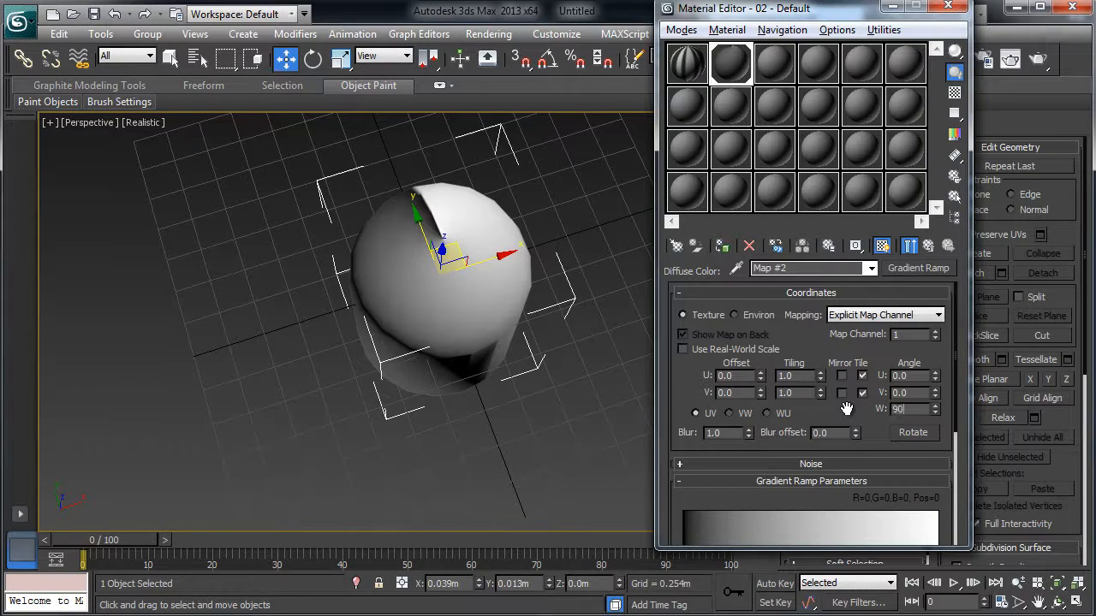
pyautogui.press('Return')
pyautogui.keyDown('alt'); pyautogui.moveTo(528, 338); pyautogui.dragTo(523, 240, button='middle'); pyautogui.keyUp('alt')
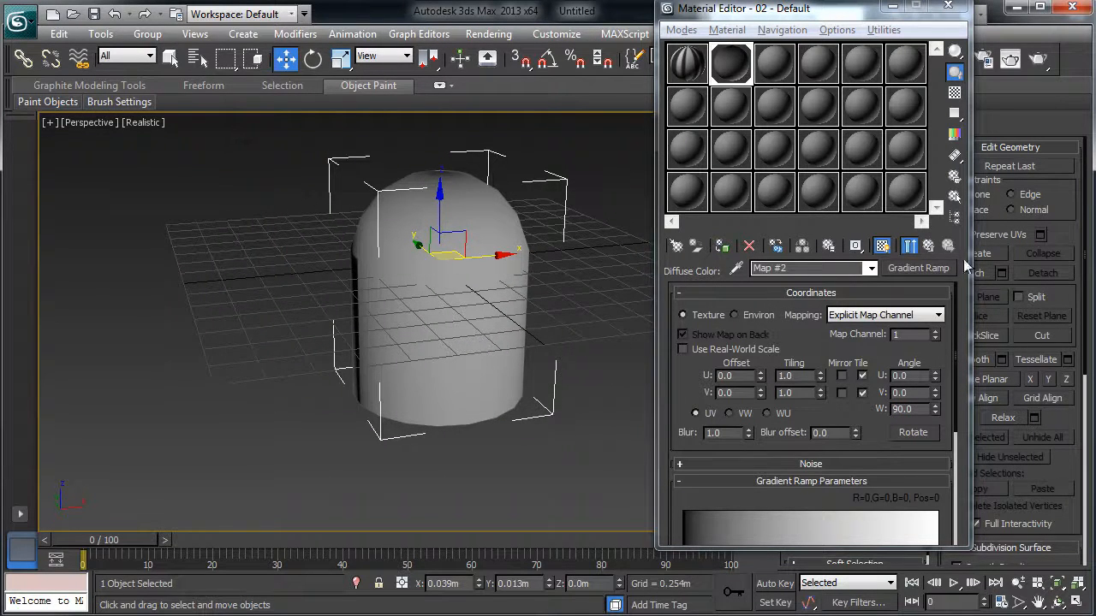
# Move the ramp's mid-grey flag to position 22, add a near-white flag, RGB 249, at position 56, and delete the surplus flag at 48
pyautogui.scroll(-3, 954, 325)
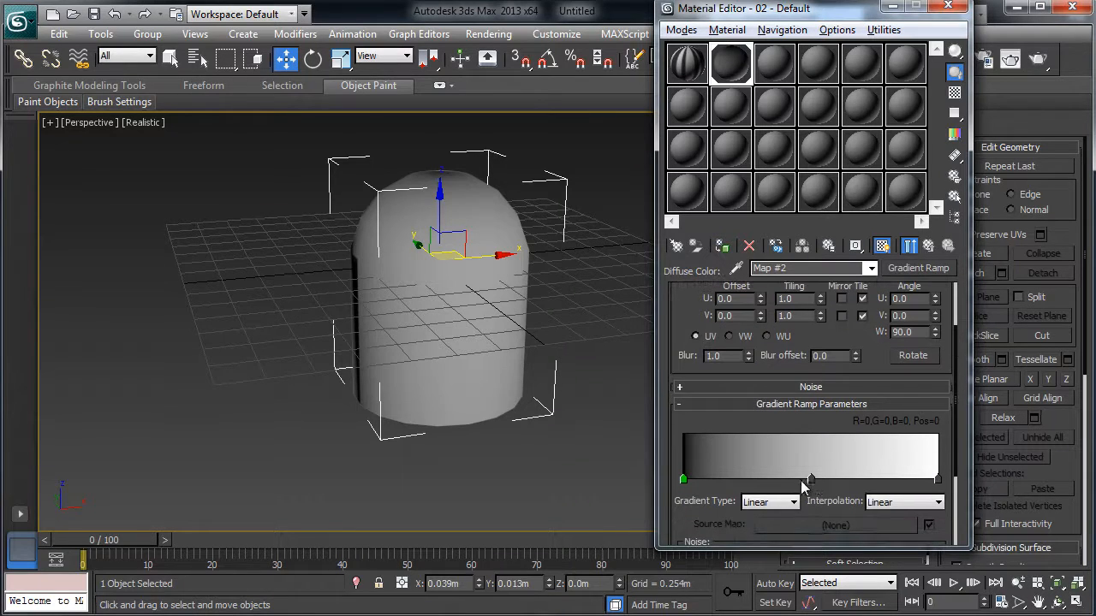
pyautogui.moveTo(935, 481); pyautogui.dragTo(749, 481)
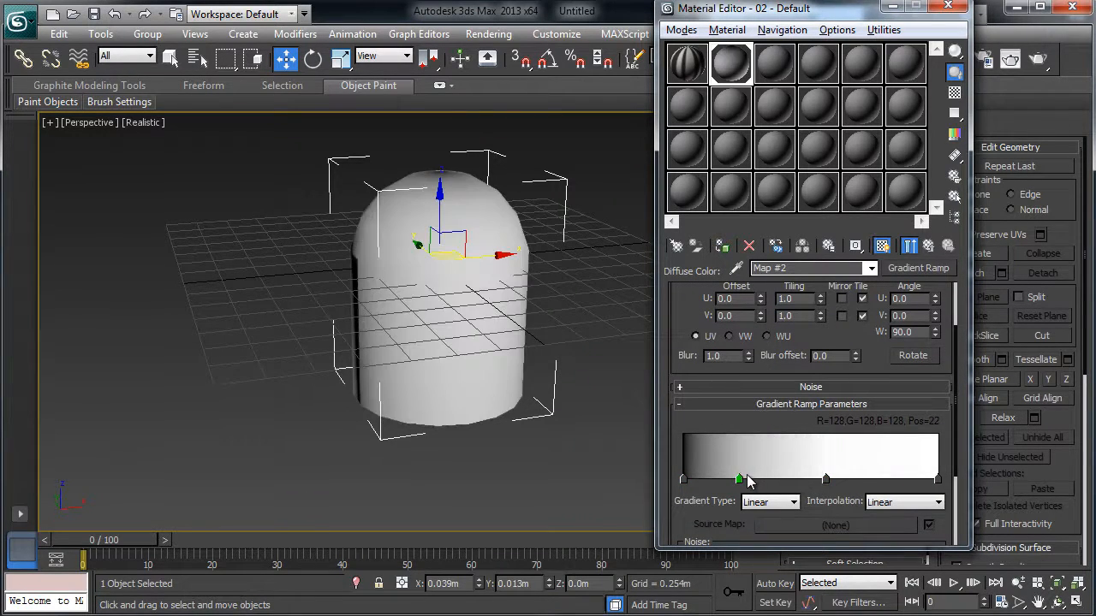
pyautogui.click(805, 480)
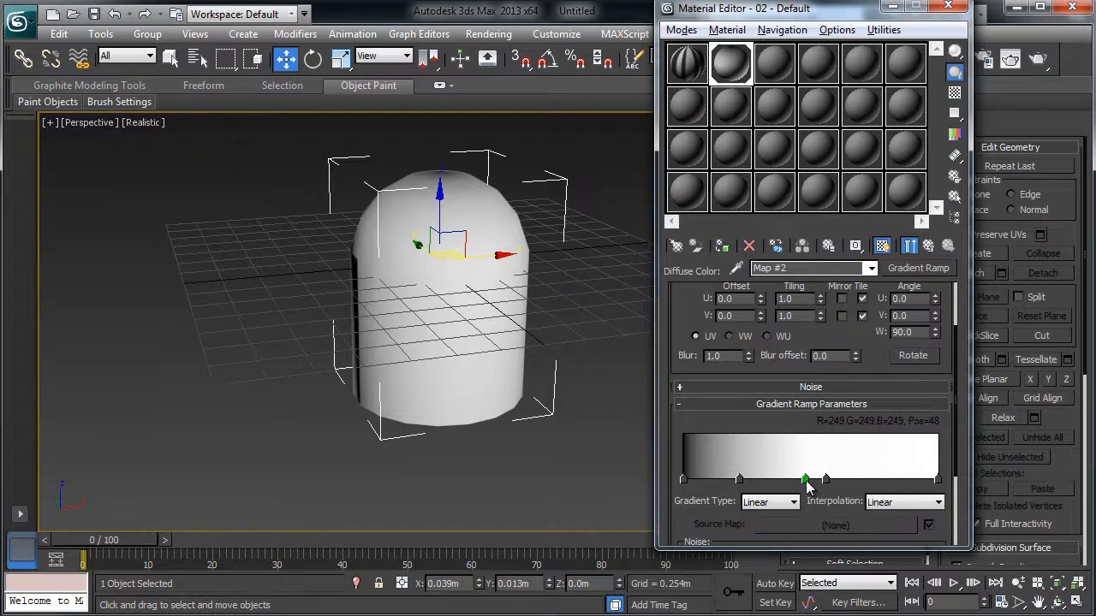
pyautogui.rightClick(805, 480)
pyautogui.click(843, 557)
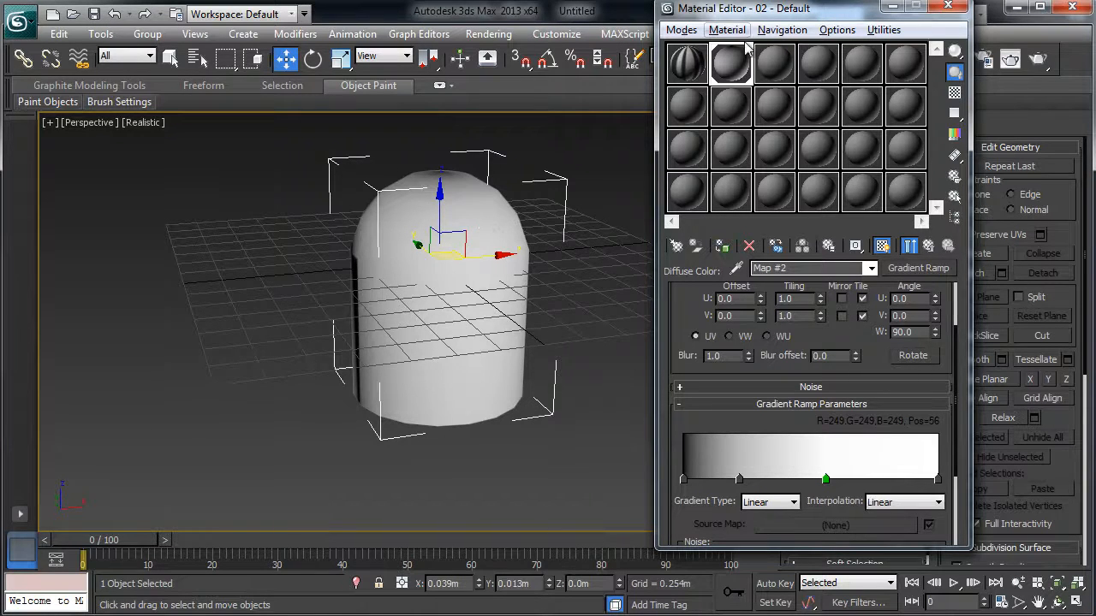
# Turn the third material into a Composite, keeping its old material as the base, and instance the striped material into Mat. 1
pyautogui.click(765, 67)
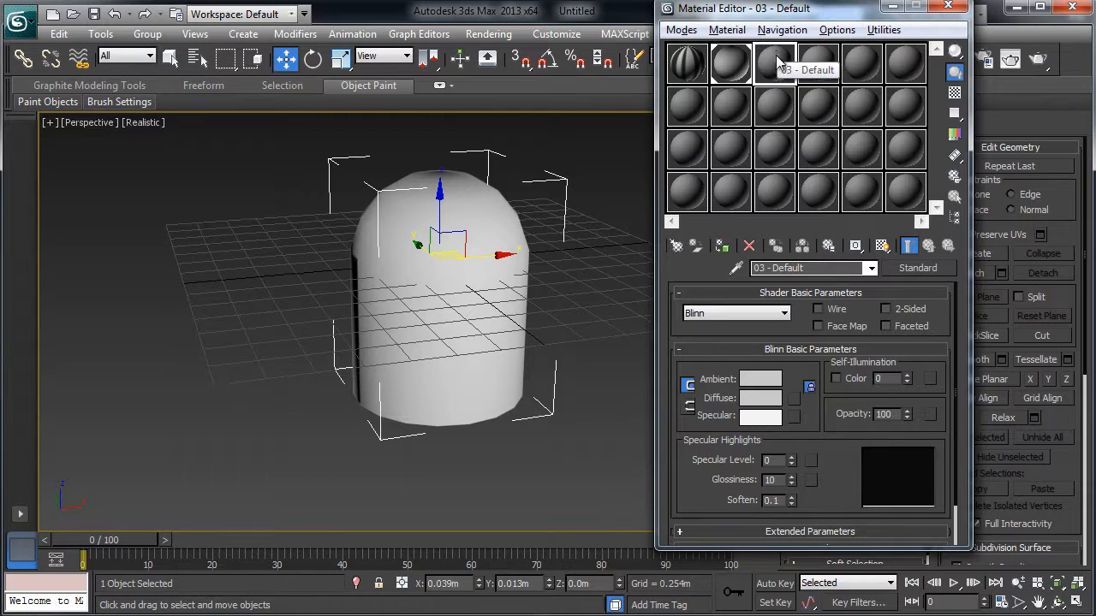
pyautogui.click(917, 269)
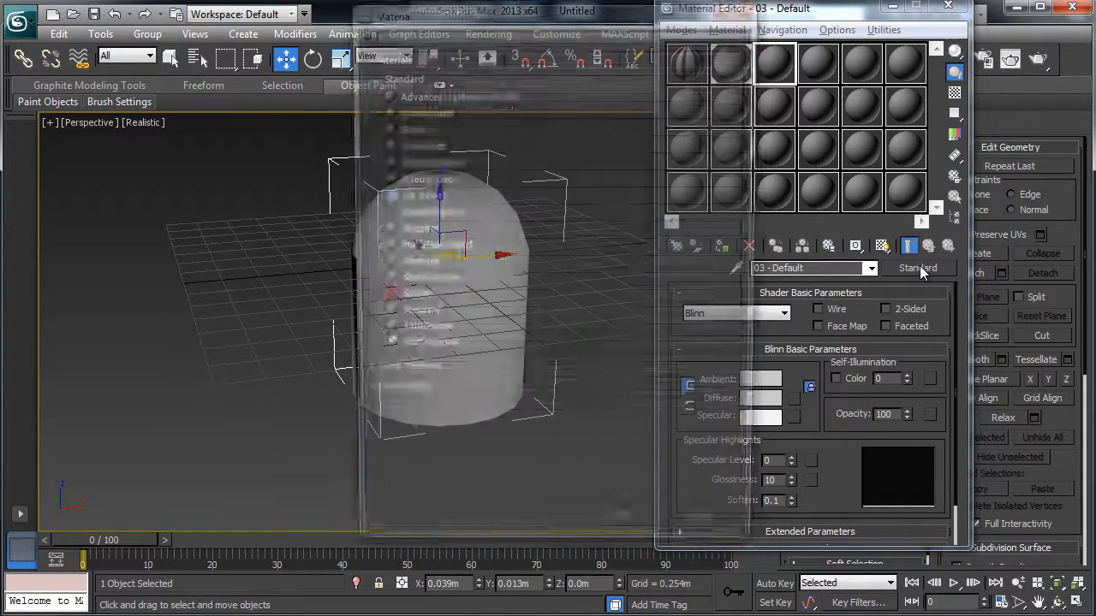
pyautogui.doubleClick(432, 145)
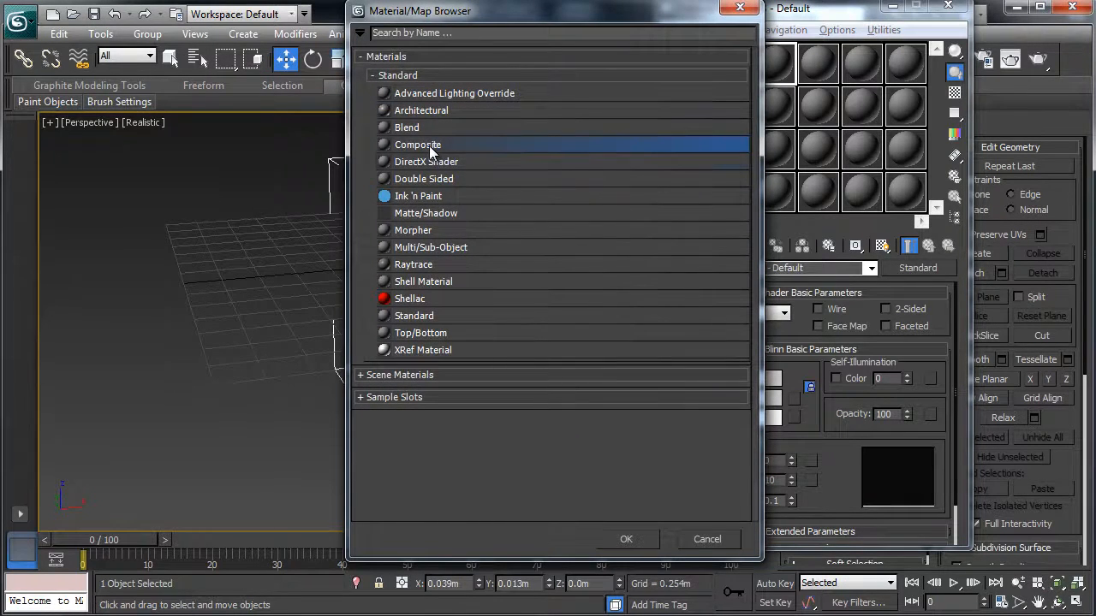
pyautogui.click(773, 321)
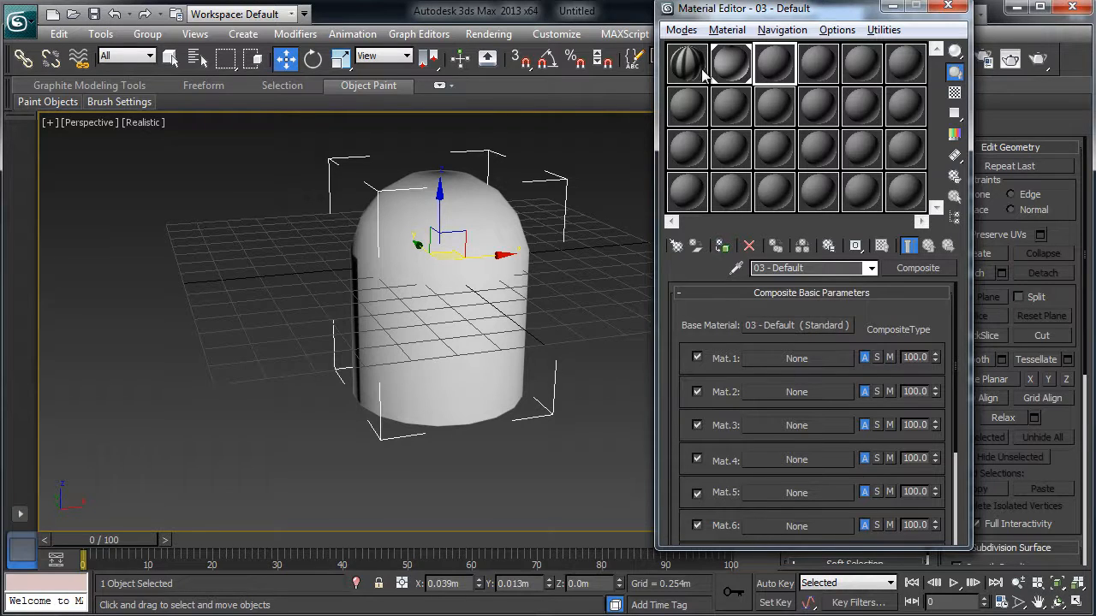
pyautogui.moveTo(690, 64); pyautogui.dragTo(781, 358)
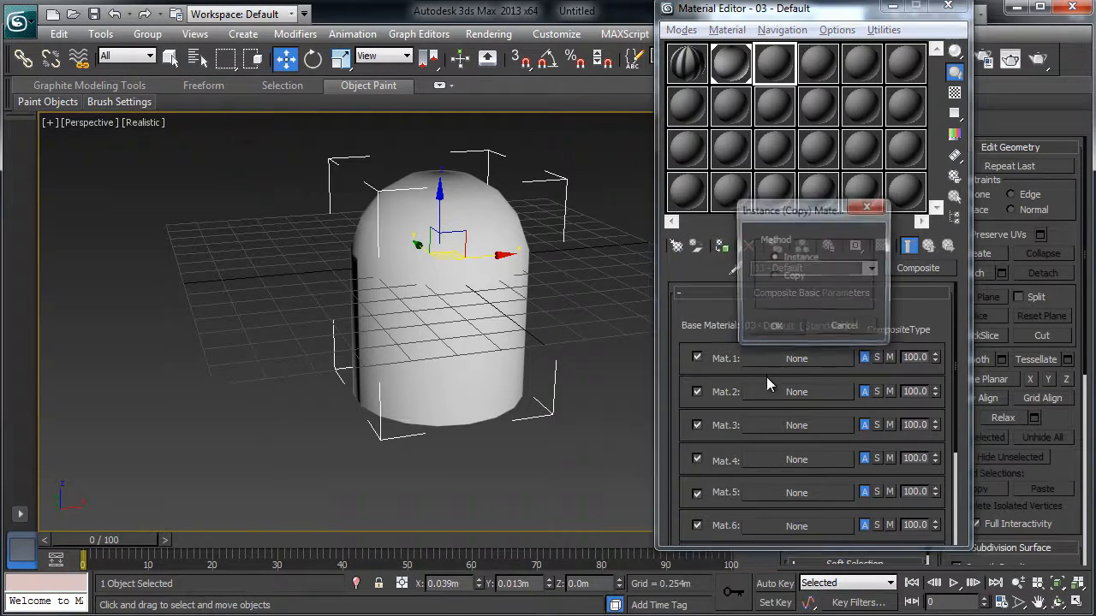
pyautogui.click(779, 330)
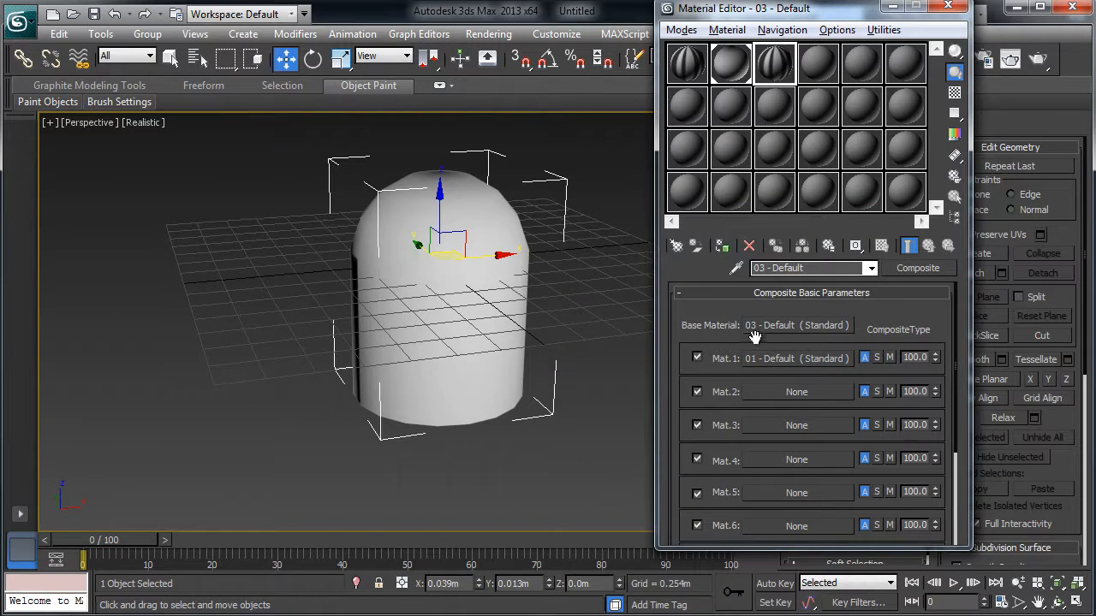
# Rename the striped first material as Cloth
pyautogui.click(685, 75)
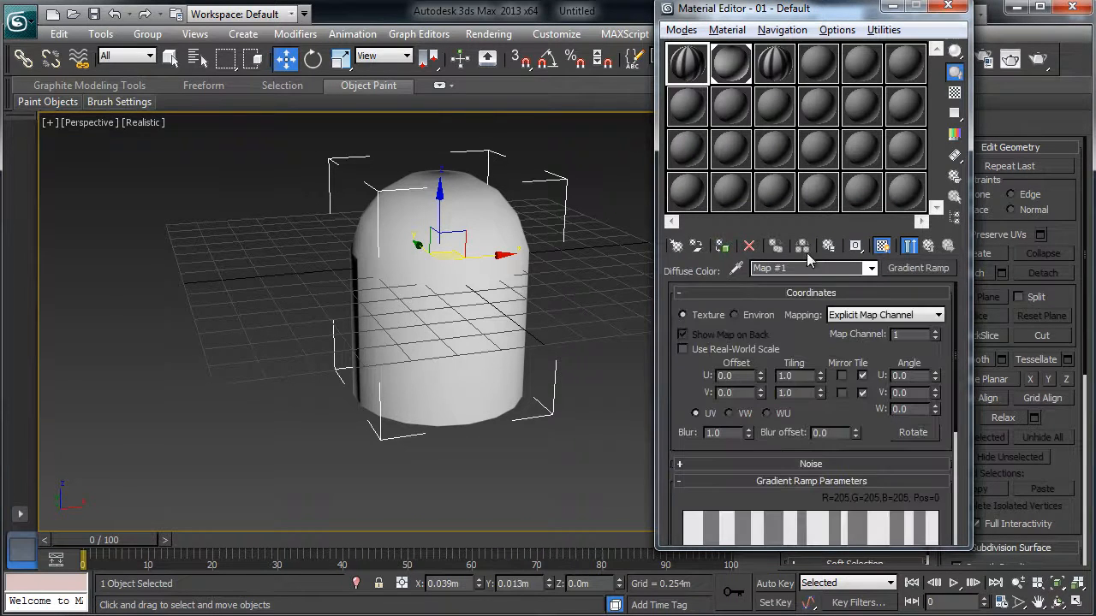
pyautogui.write('Ghost_Lines')
pyautogui.click(928, 247)
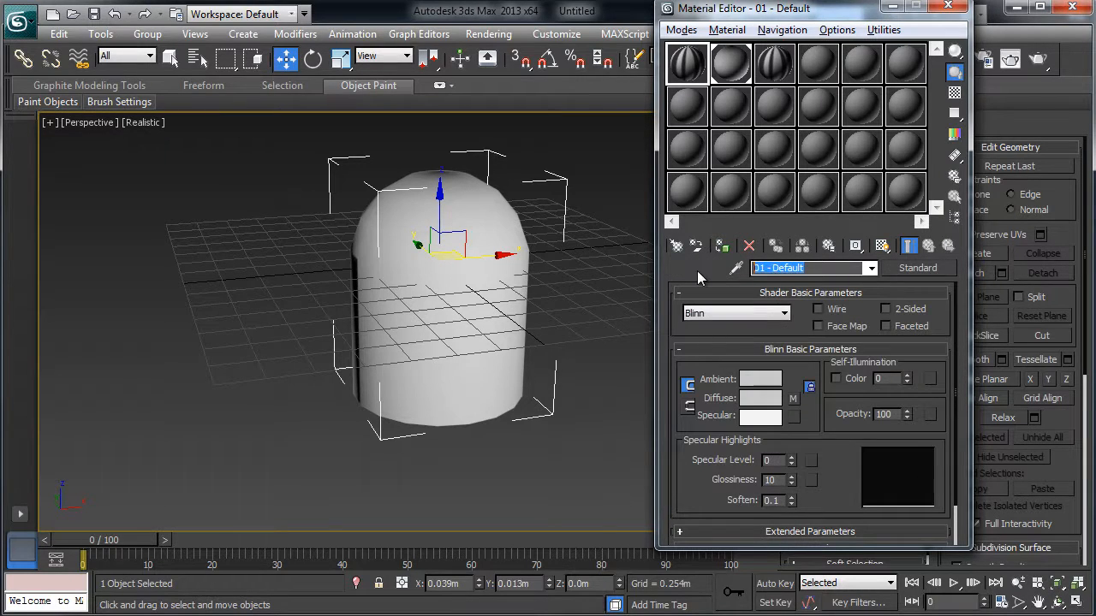
pyautogui.write('Ghost')
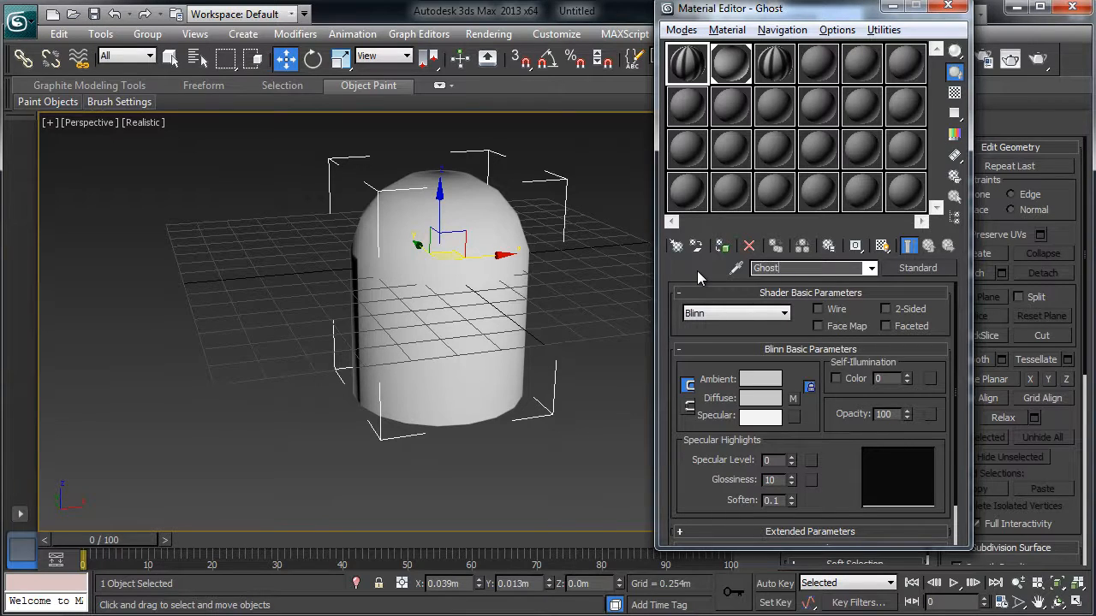
pyautogui.press('BackSpace')
pyautogui.press('BackSpace')
pyautogui.press('BackSpace')
pyautogui.press('BackSpace')
pyautogui.press('BackSpace')
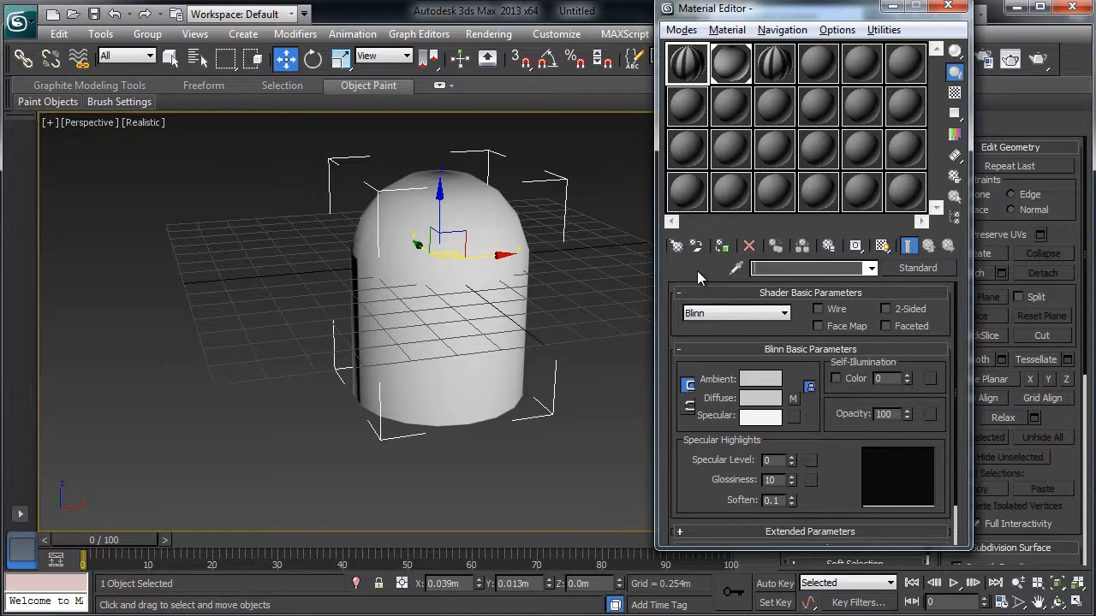
pyautogui.write('Cloth')
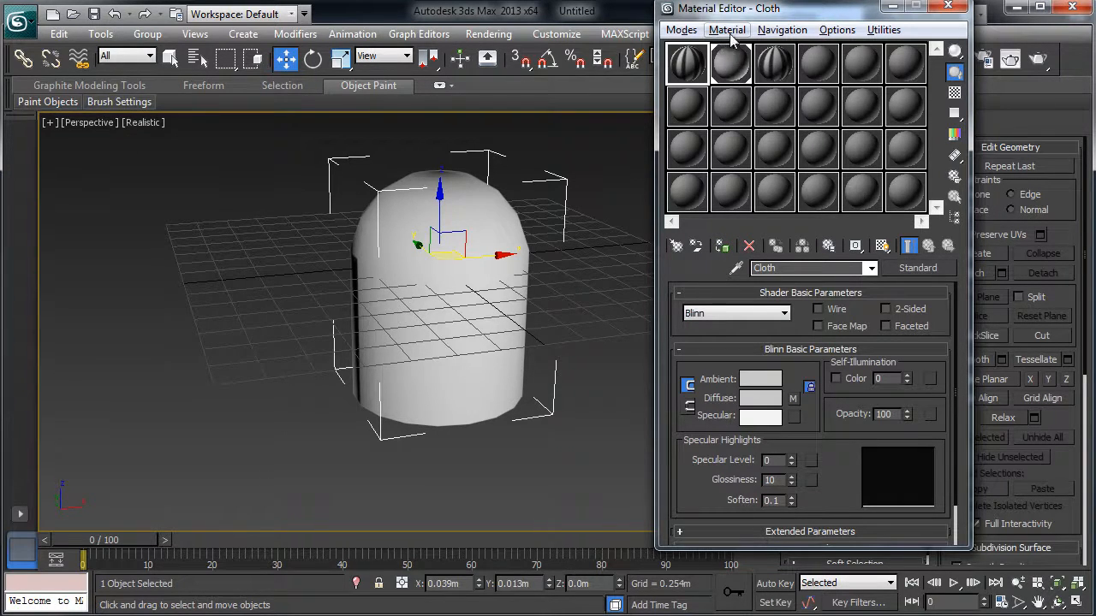
# Use the scene's Map #2 gradient ramp as an instanced opacity map for the Cloth material
pyautogui.click(930, 415)
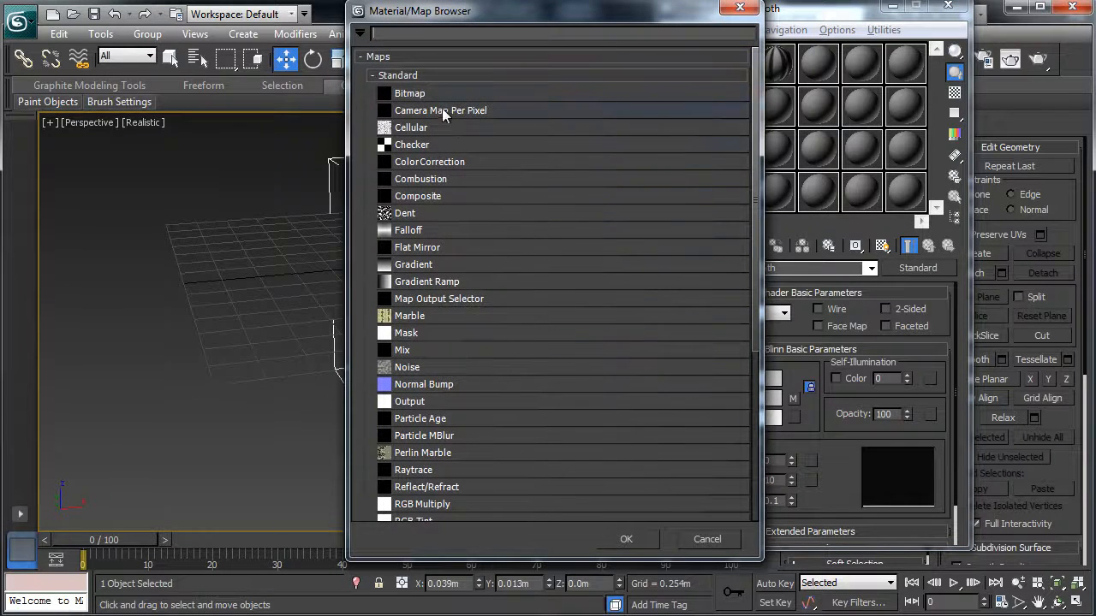
pyautogui.click(372, 76)
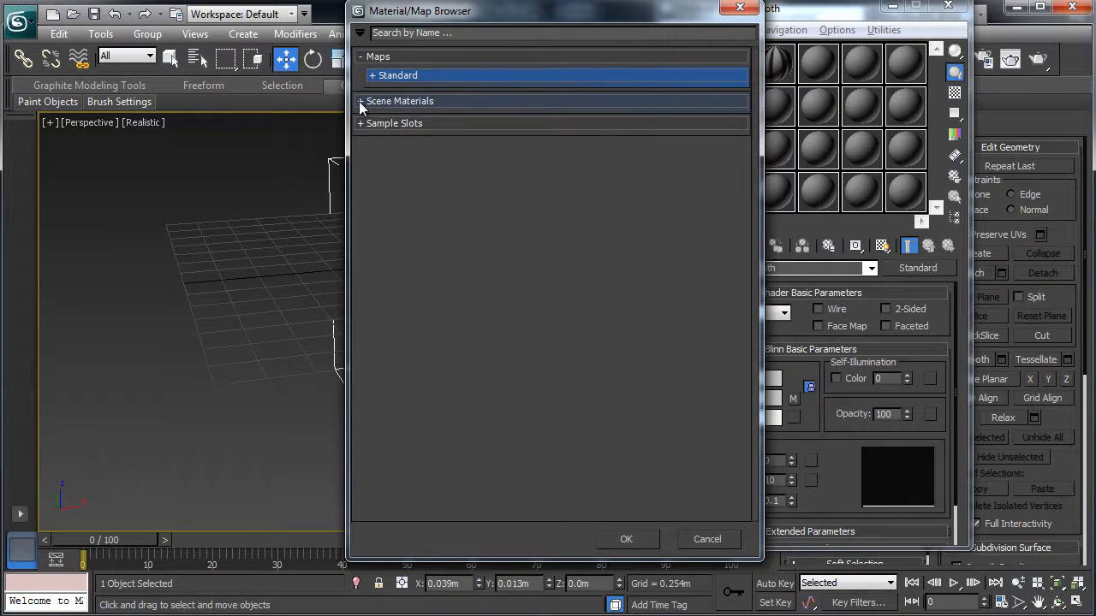
pyautogui.click(360, 101)
pyautogui.click(434, 122)
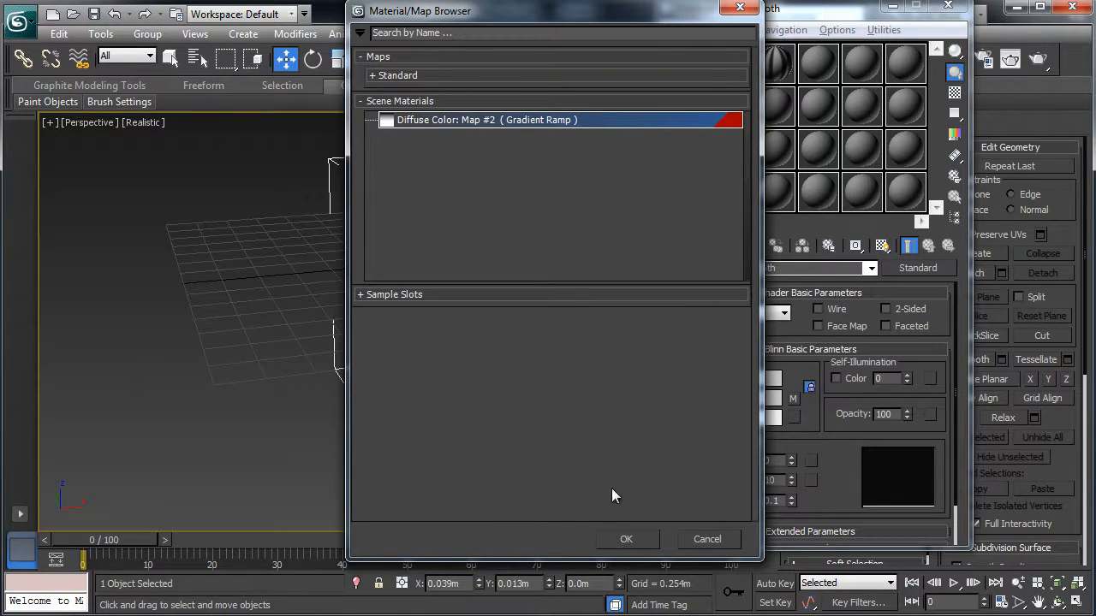
pyautogui.click(627, 539)
pyautogui.click(511, 361)
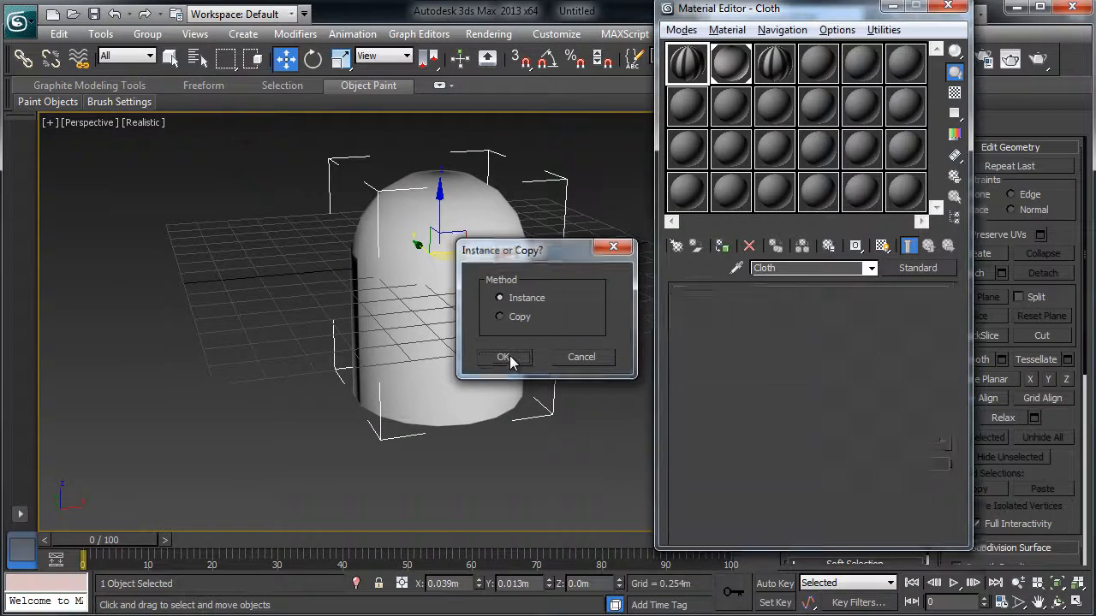
# Rename the second material's gradient ramp map as OpacityMap
pyautogui.click(727, 68)
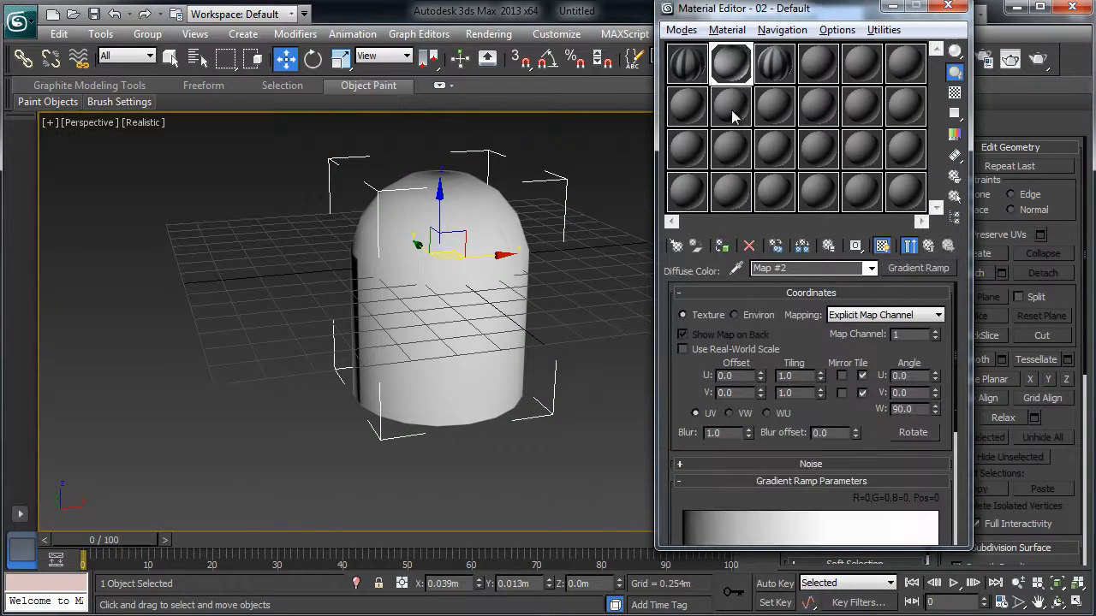
pyautogui.click(792, 271)
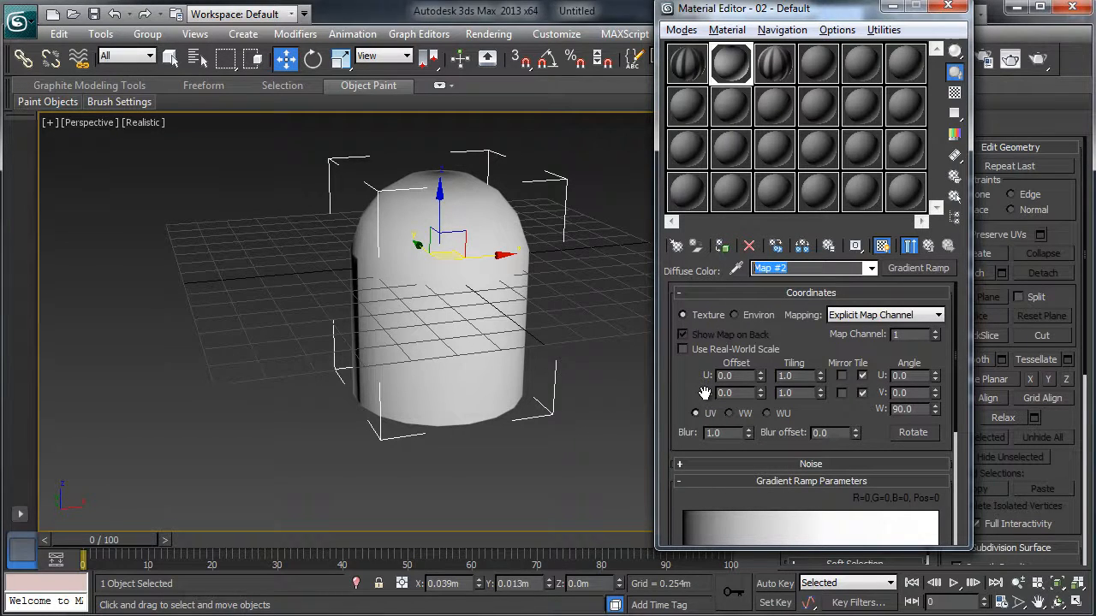
pyautogui.write('Opacity')
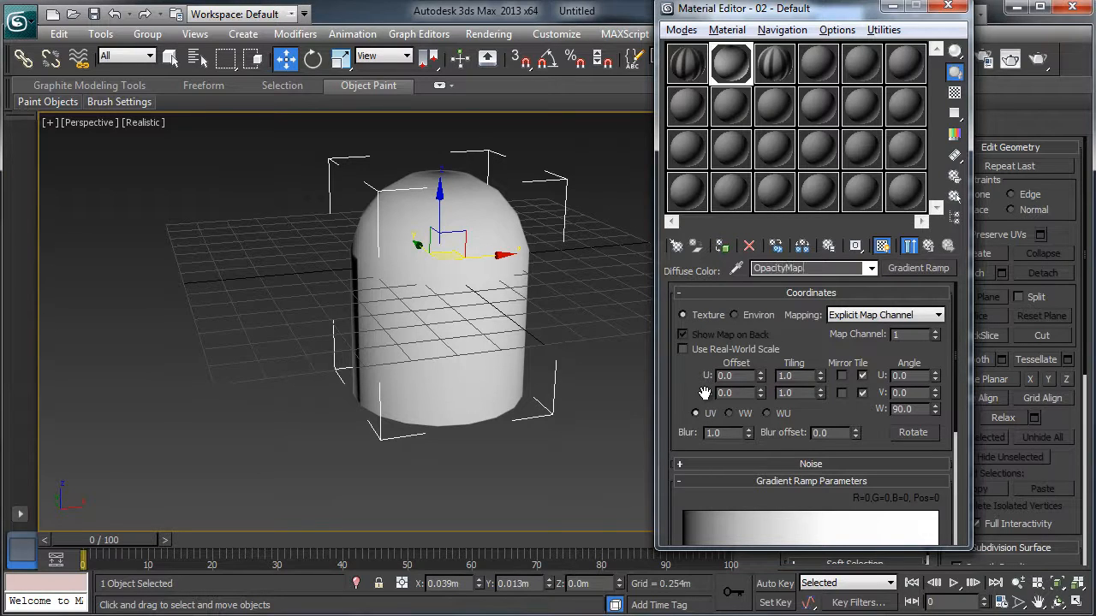
# Check the OpacityMap assigned to the Cloth material inside the third, composite material
pyautogui.click(770, 71)
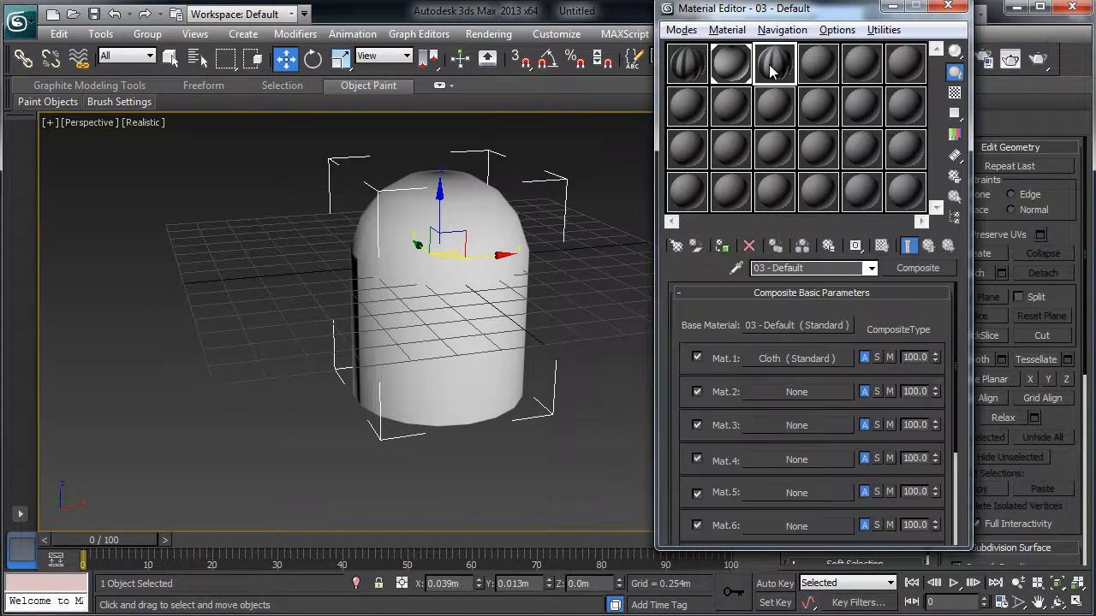
pyautogui.click(777, 359)
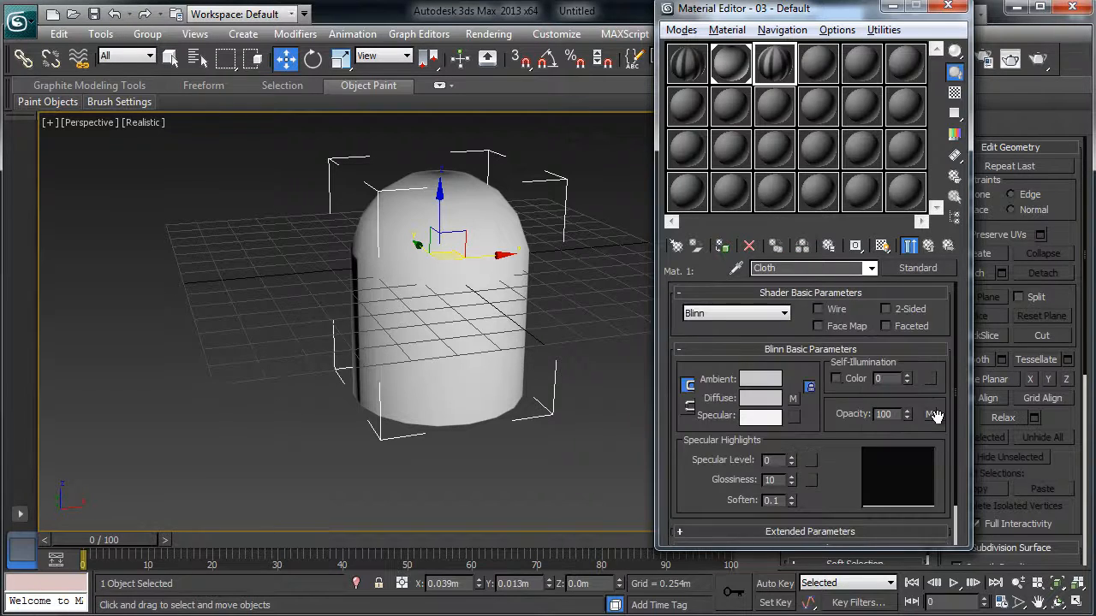
pyautogui.click(930, 415)
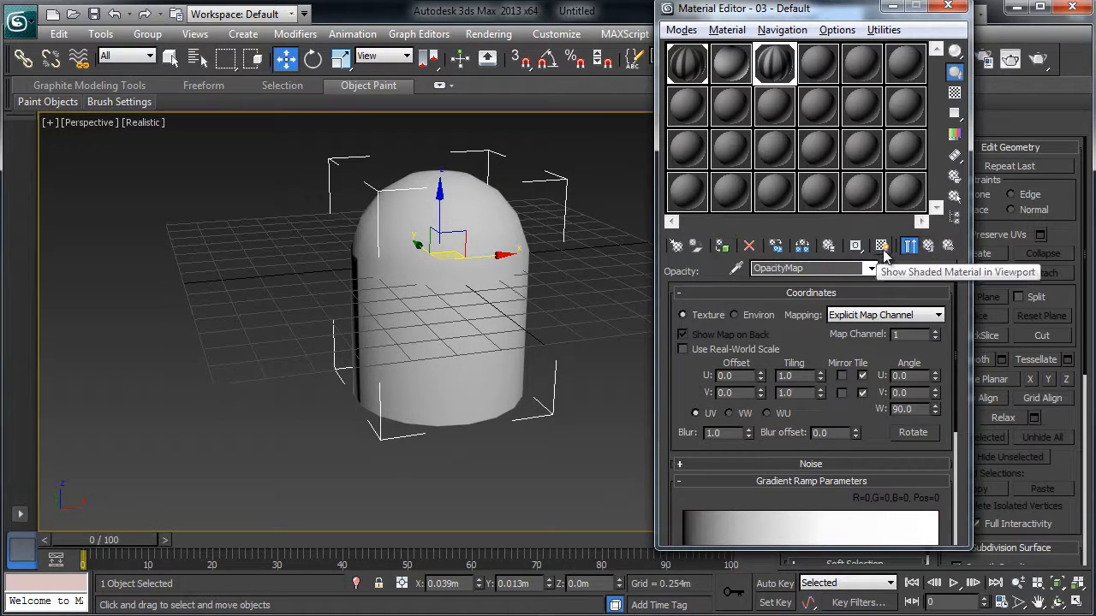
pyautogui.click(928, 246)
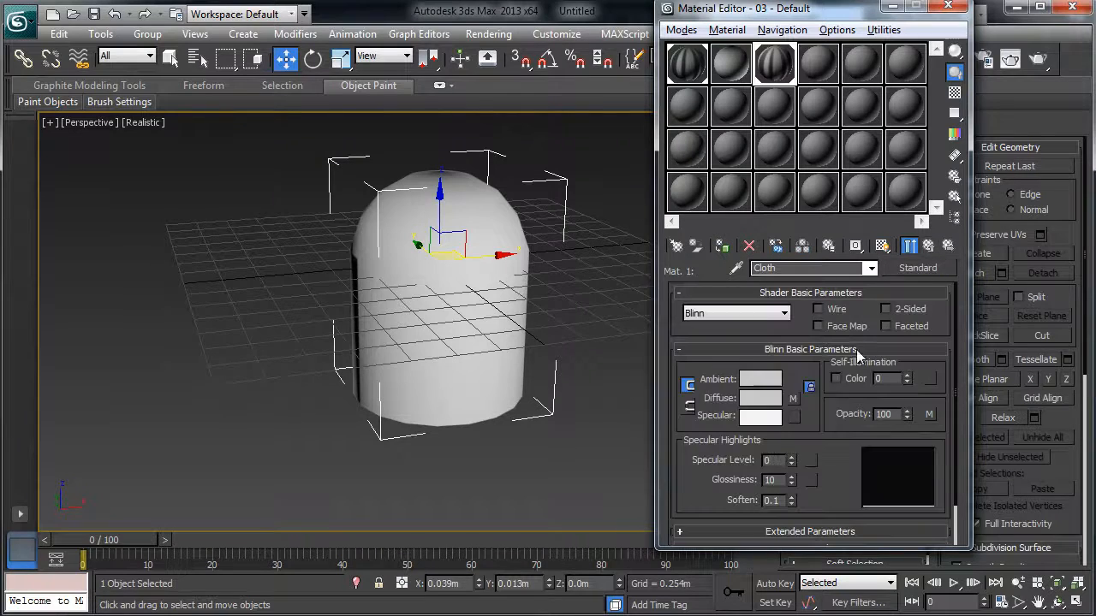
# Render the perspective view and inspect the striped ghost from top to bottom
pyautogui.moveTo(598, 284); pyautogui.dragTo(591, 326, button='middle')
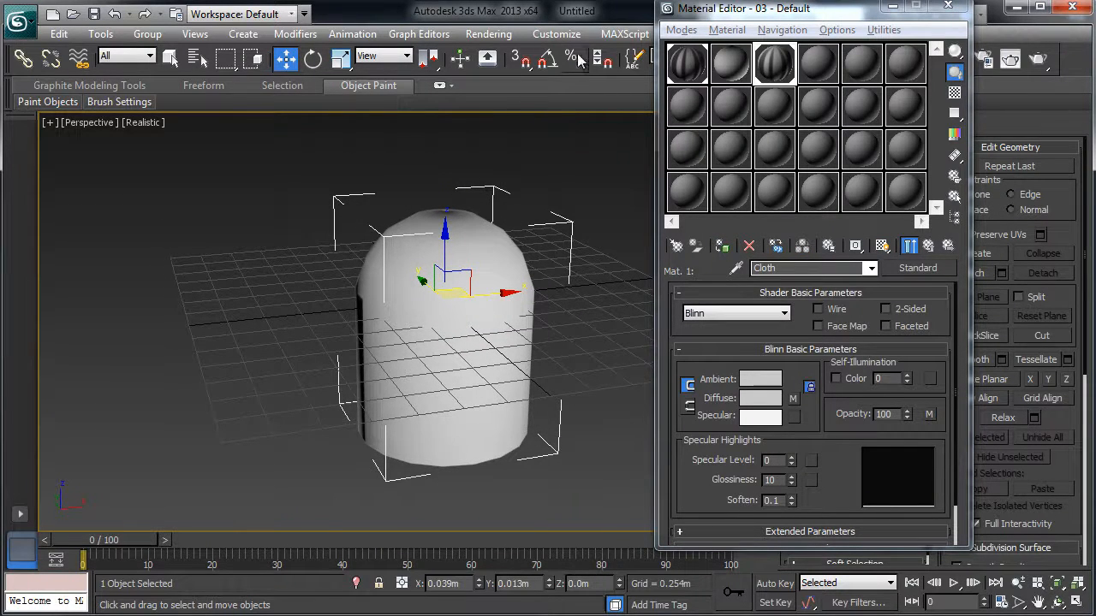
pyautogui.click(1040, 68)
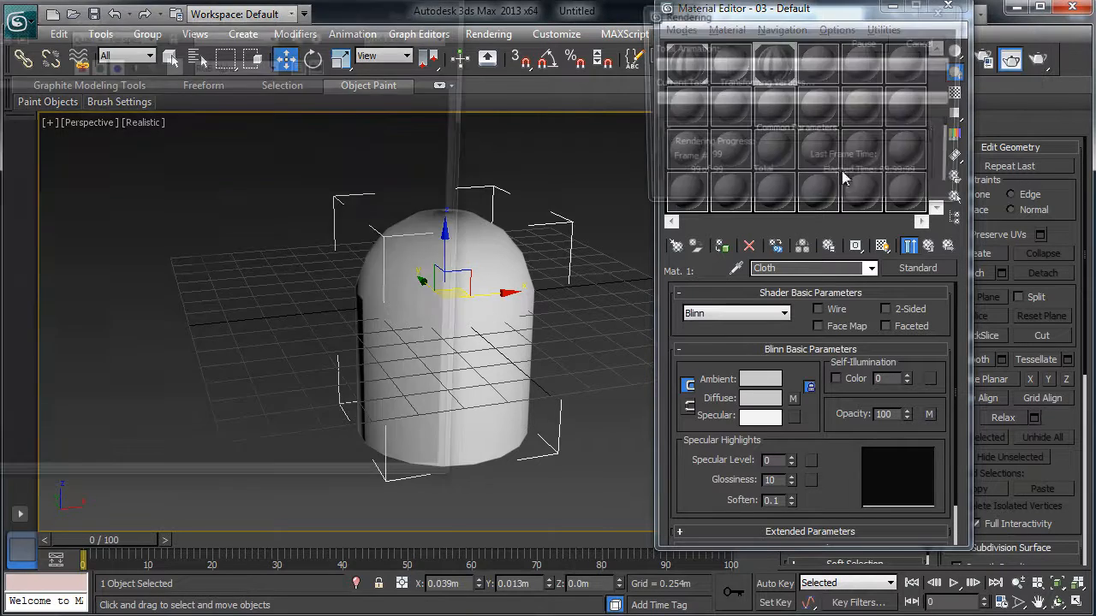
pyautogui.scroll(5, 216, 210)
pyautogui.scroll(-3, 217, 210)
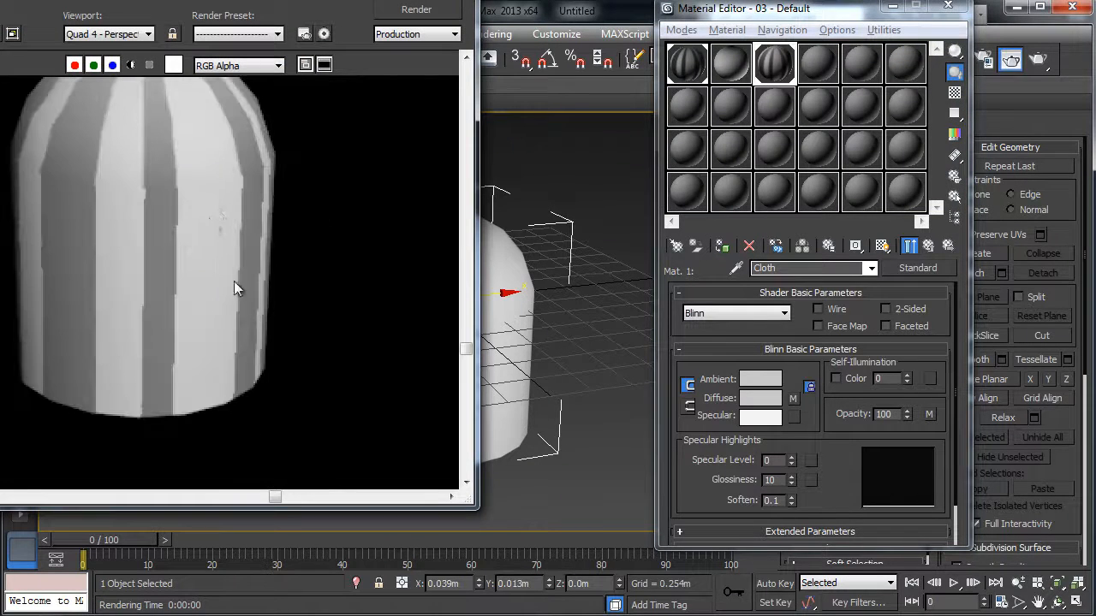
pyautogui.scroll(-1, 224, 261)
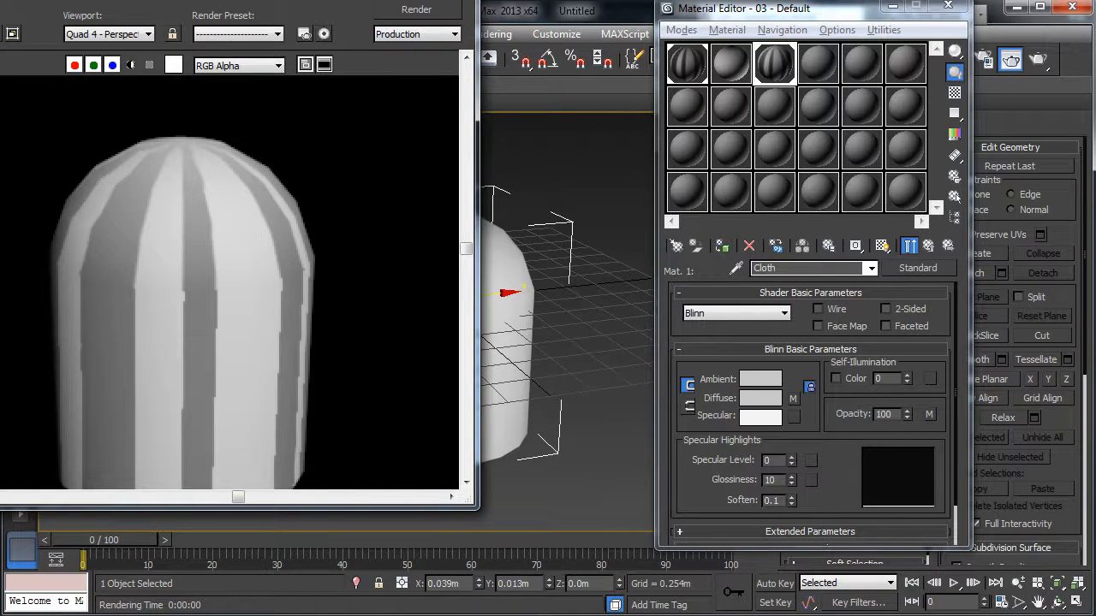
pyautogui.click(454, 1)
# Shift the OpacityMap gradient's white and grey flags toward the white end, add a near-black flag at position 13, and render
pyautogui.click(736, 75)
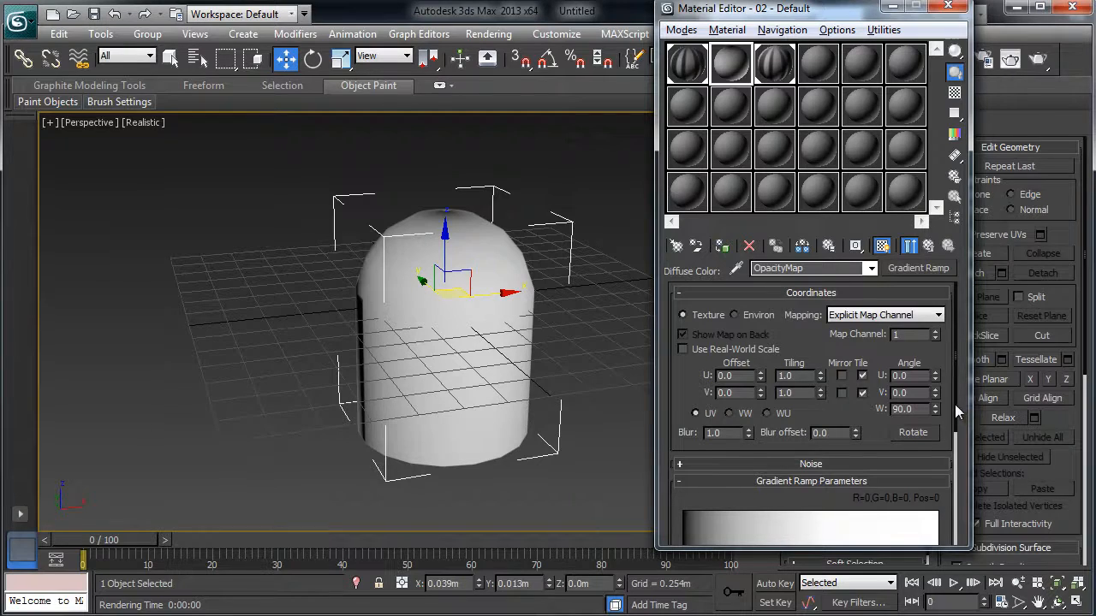
pyautogui.scroll(-3, 955, 404)
pyautogui.moveTo(830, 425); pyautogui.dragTo(889, 425)
pyautogui.moveTo(740, 426); pyautogui.dragTo(813, 425)
pyautogui.click(684, 424)
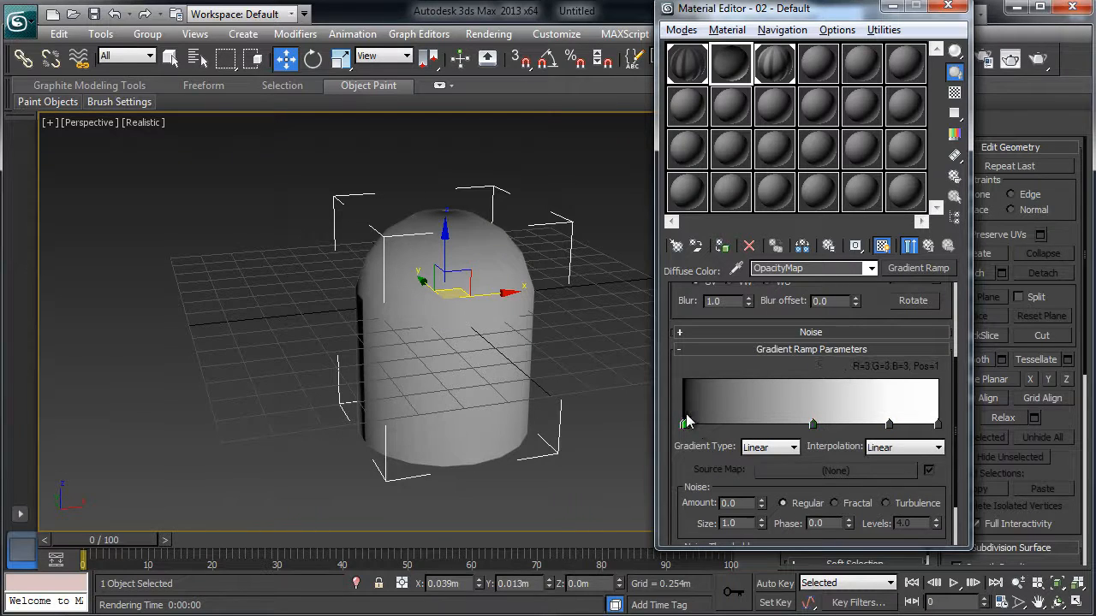
pyautogui.moveTo(689, 425); pyautogui.dragTo(719, 425)
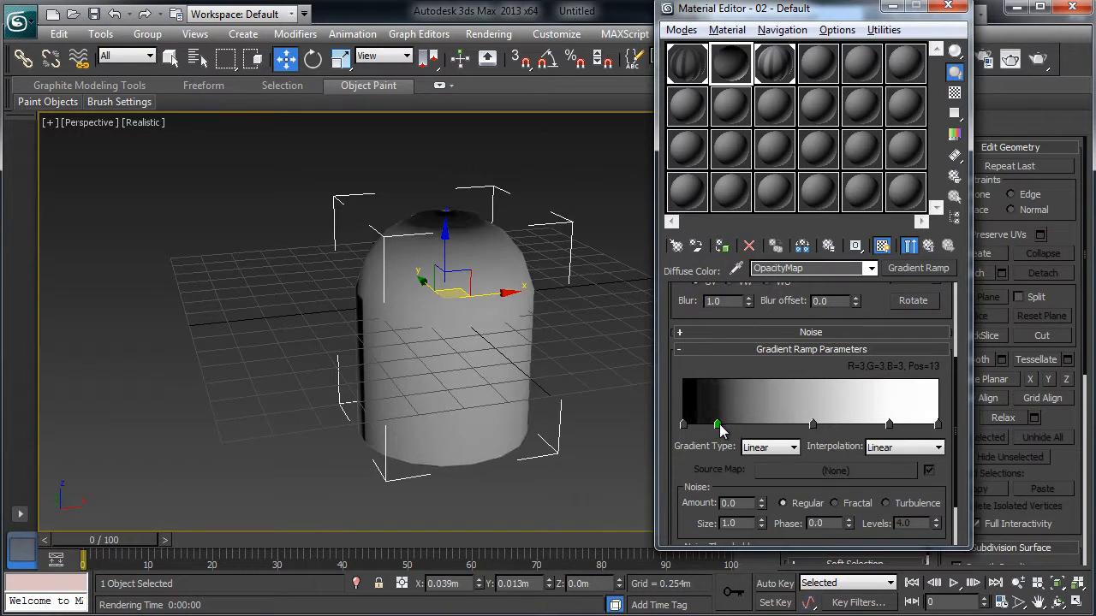
pyautogui.click(1037, 58)
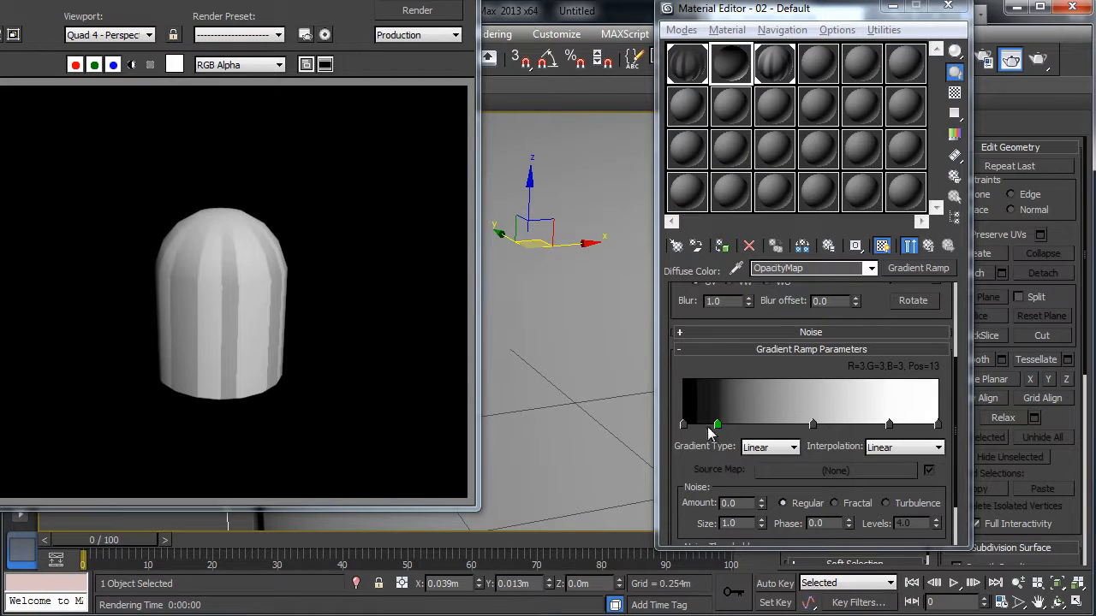
# Move the OpacityMap's near-black flag further along the ramp and the mid-grey flag to position 37, then render the whole ghost again
pyautogui.moveTo(718, 425); pyautogui.dragTo(740, 425)
pyautogui.moveTo(815, 425); pyautogui.dragTo(776, 424)
pyautogui.click(1038, 62)
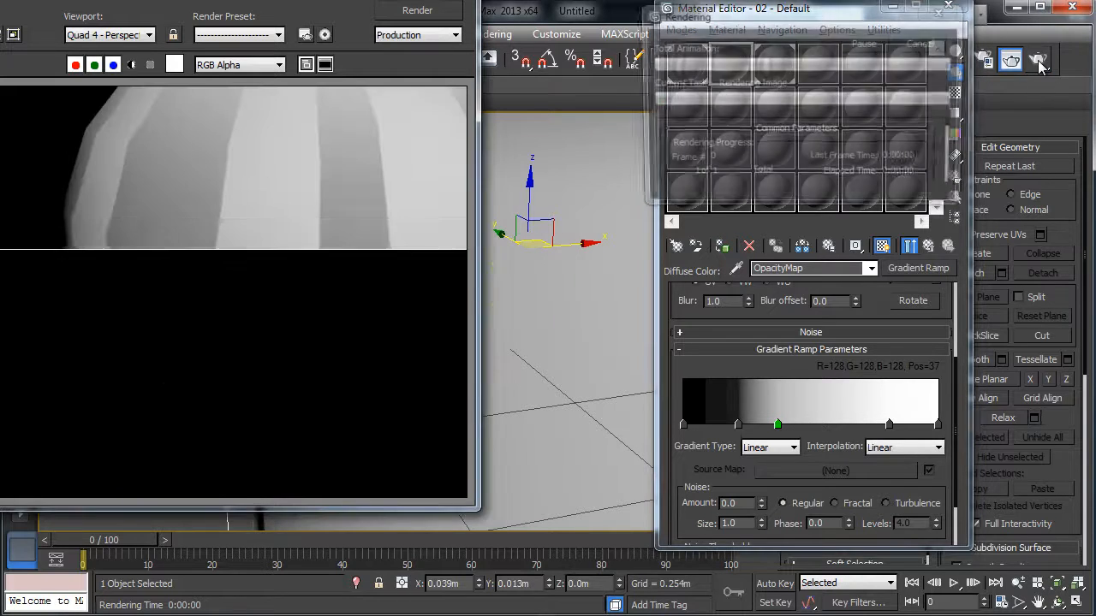
pyautogui.scroll(-1, 353, 245)
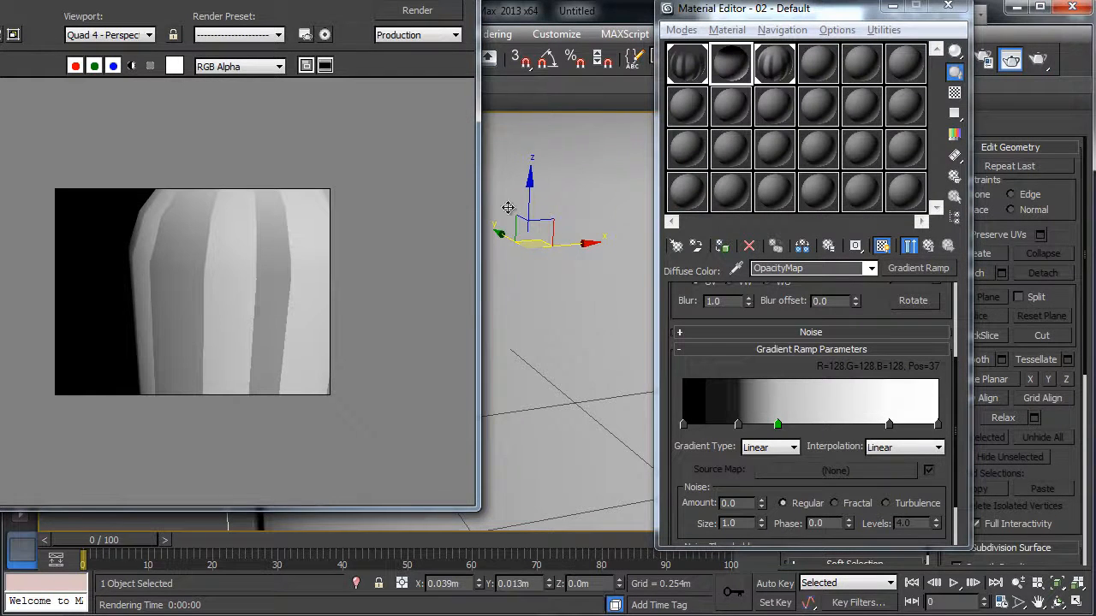
pyautogui.scroll(-4, 527, 253)
pyautogui.click(1039, 60)
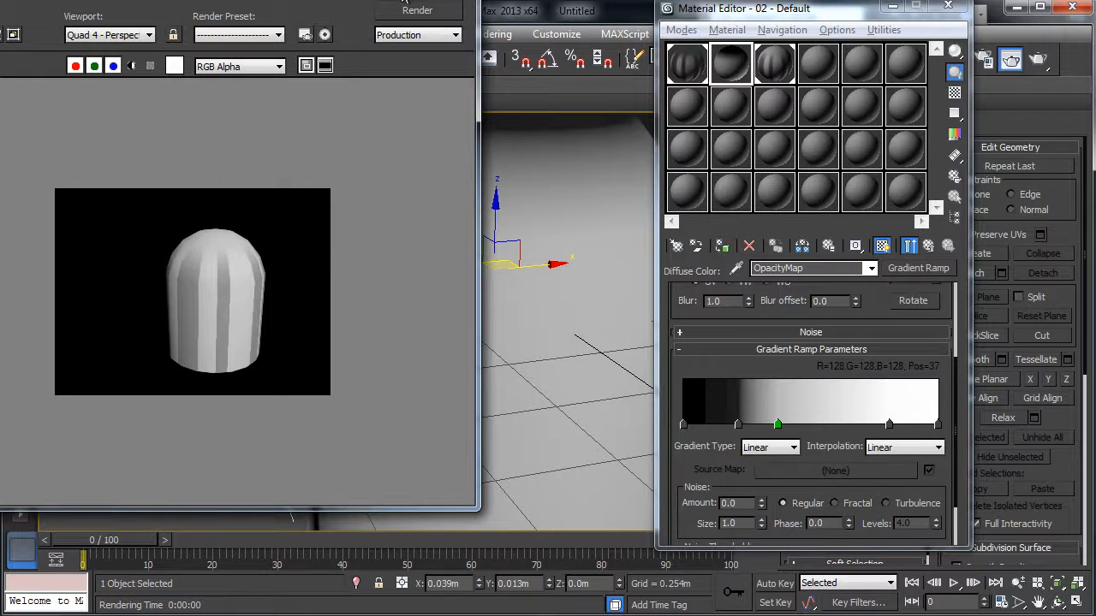
pyautogui.click(452, 1)
# Rename the composite material as Ghost_Shader
pyautogui.click(789, 72)
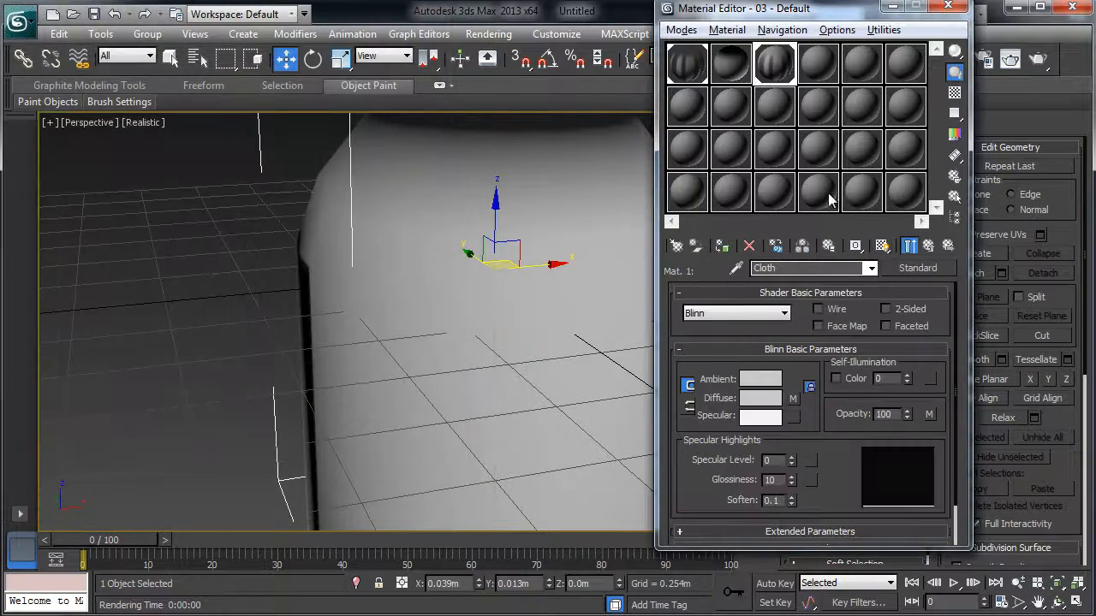
pyautogui.click(908, 246)
pyautogui.click(806, 269)
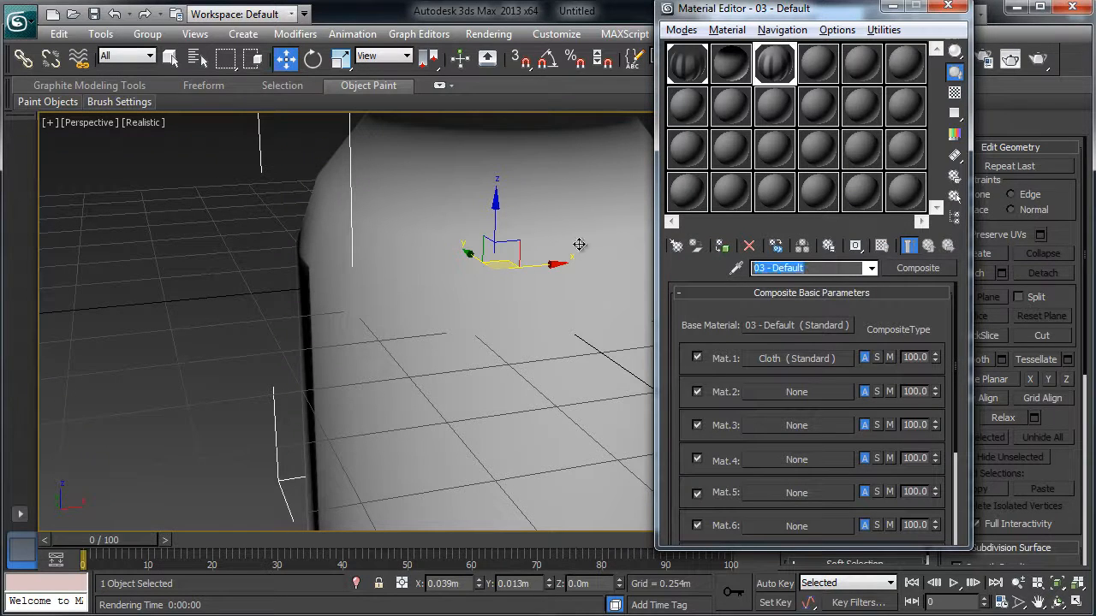
pyautogui.write('Ghost_S')
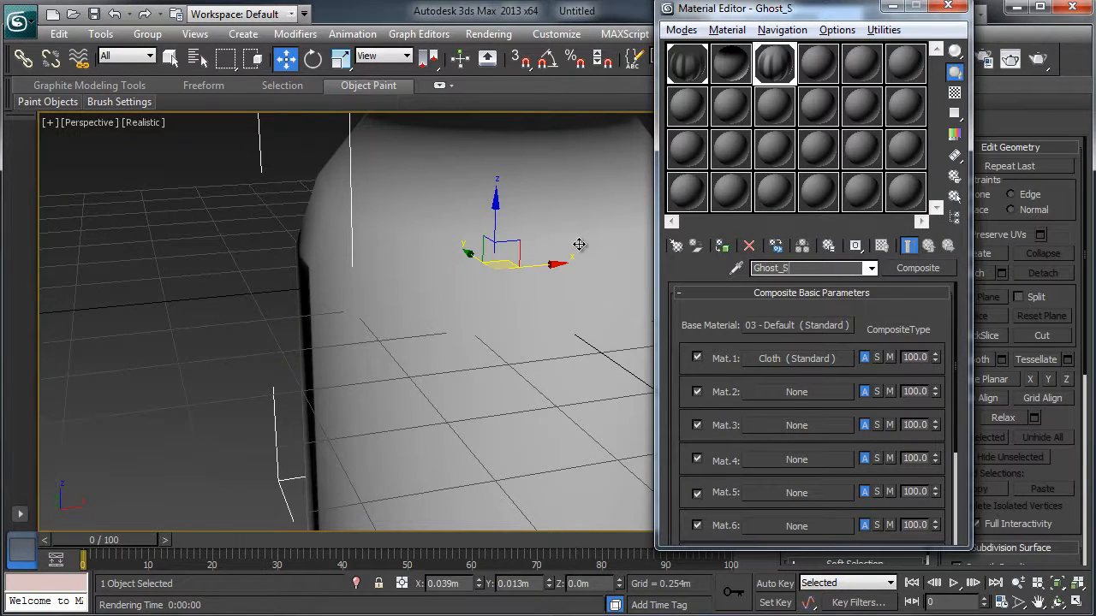
pyautogui.write('hader')
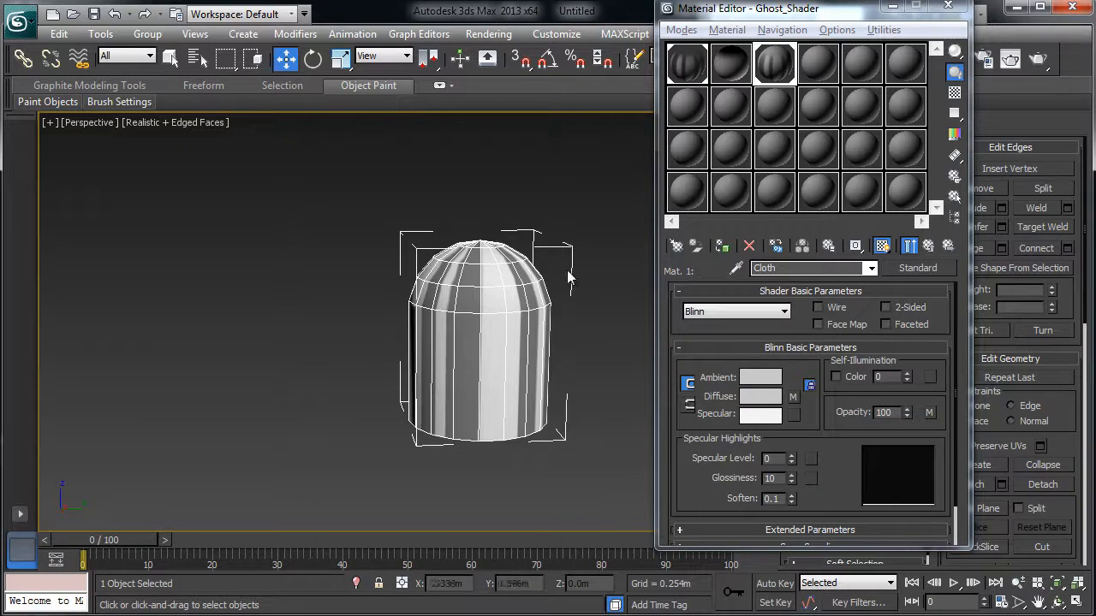
# Minimize the Material Editor and connect the vertical edges of the ghost's lower body with two horizontal edge loops
pyautogui.click(891, 10)
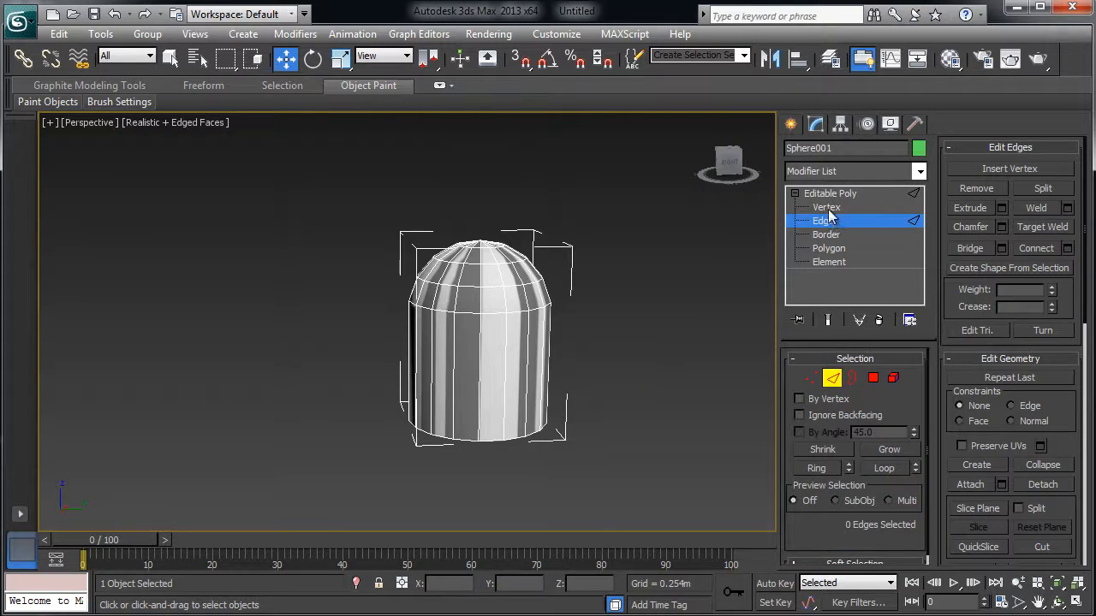
pyautogui.click(828, 209)
pyautogui.click(824, 221)
pyautogui.keyDown('alt'); pyautogui.moveTo(518, 324); pyautogui.dragTo(492, 312, button='middle'); pyautogui.keyUp('alt')
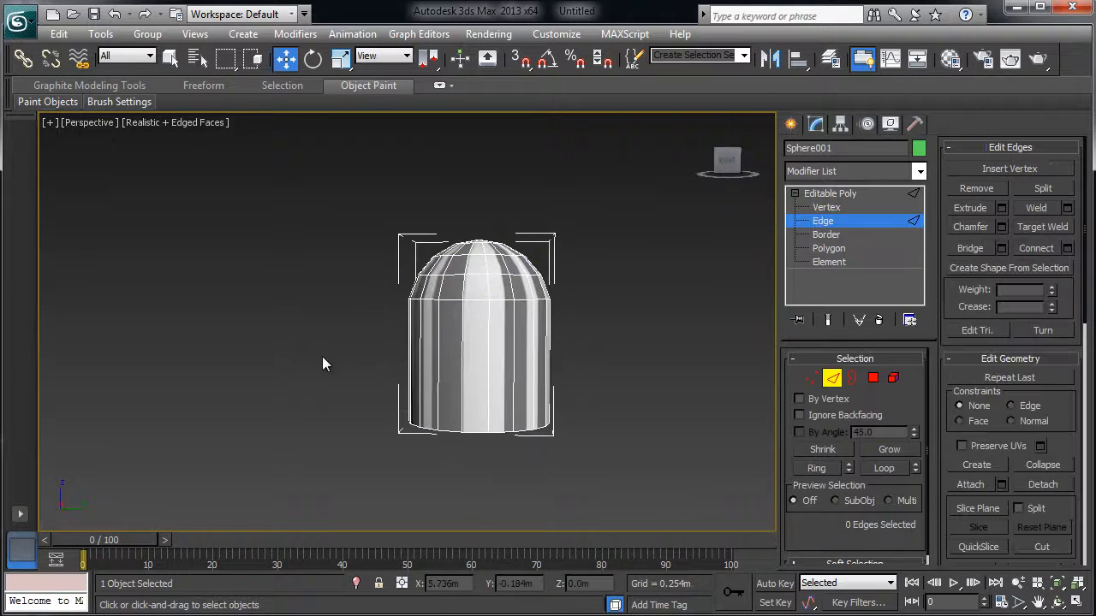
pyautogui.moveTo(282, 342); pyautogui.dragTo(609, 370)
pyautogui.keyDown('alt'); pyautogui.moveTo(604, 371); pyautogui.dragTo(514, 366, button='middle'); pyautogui.keyUp('alt')
pyautogui.keyDown('alt'); pyautogui.moveTo(370, 389); pyautogui.dragTo(377, 364, button='middle'); pyautogui.keyUp('alt')
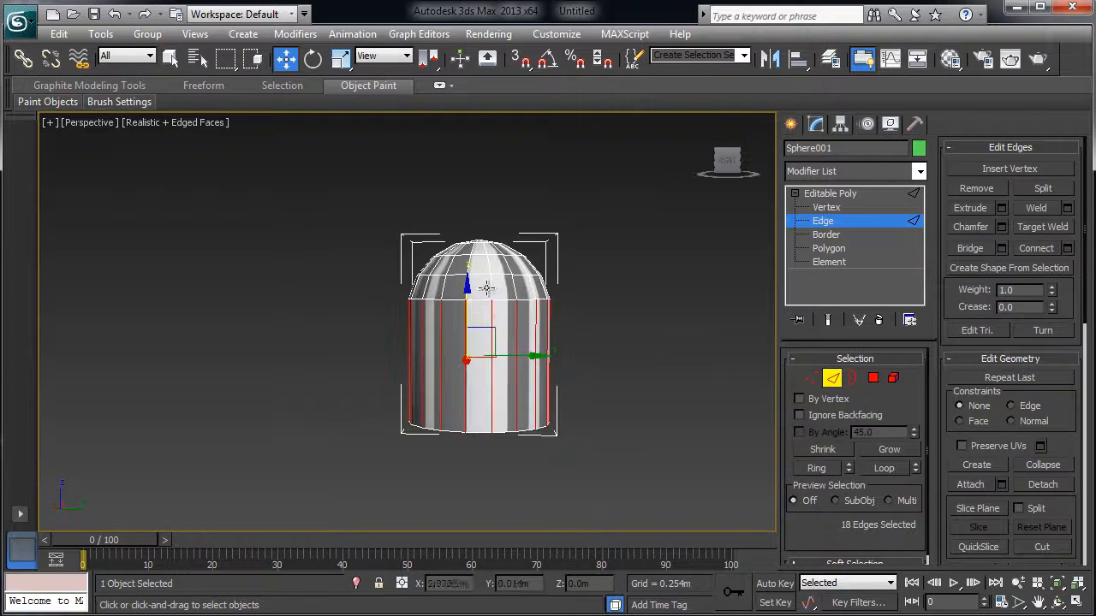
pyautogui.click(1067, 248)
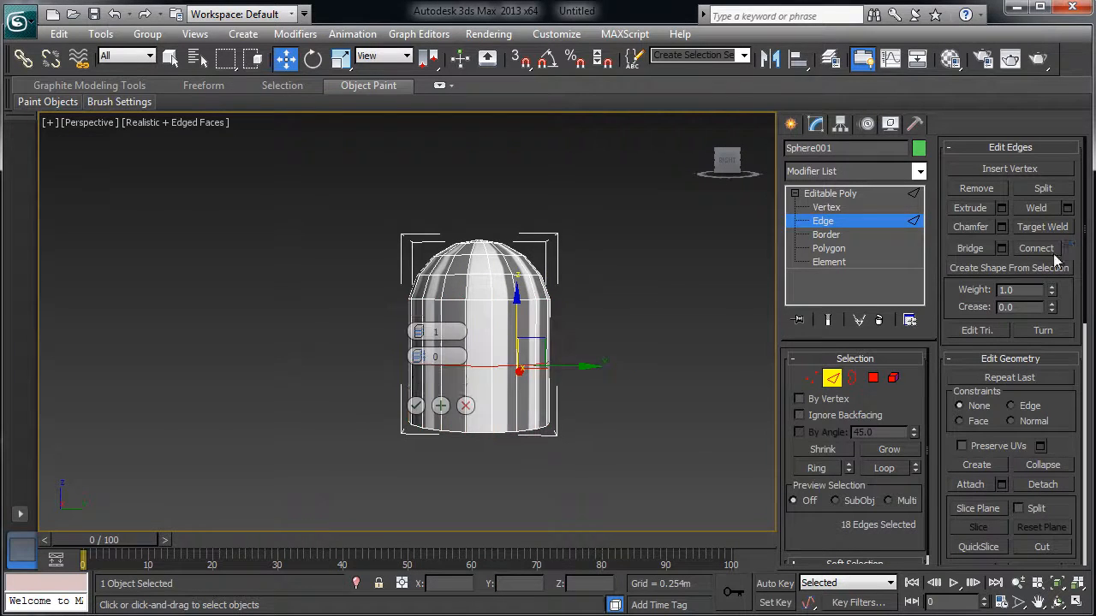
pyautogui.click(415, 407)
pyautogui.click(828, 196)
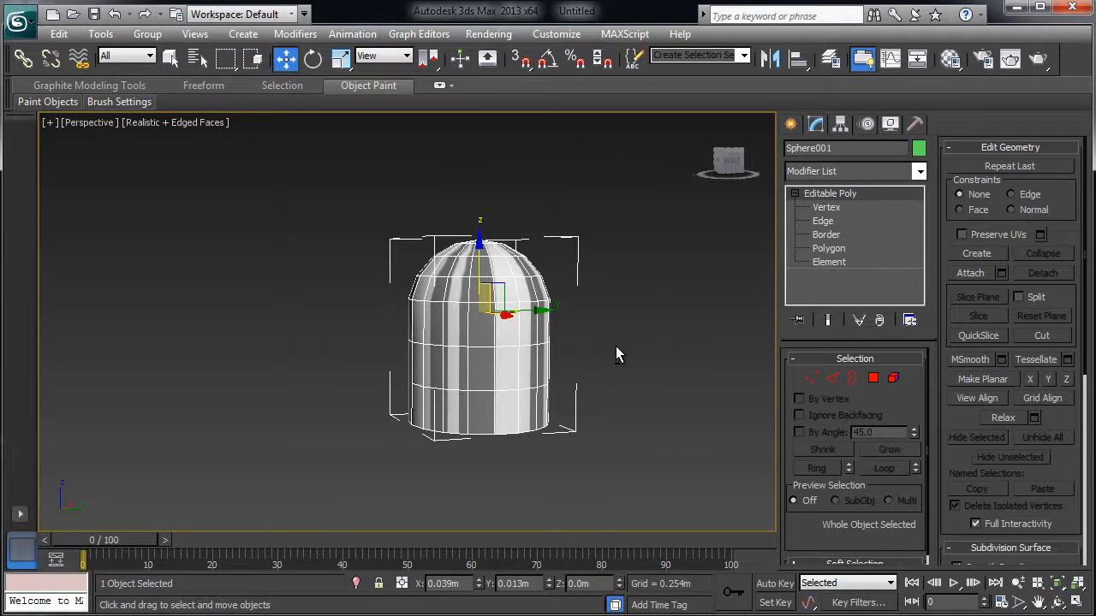
# Add an FFD 4x4x4 modifier to the ghost body
pyautogui.keyDown('alt'); pyautogui.moveTo(615, 346); pyautogui.dragTo(427, 285, button='middle'); pyautogui.keyUp('alt')
pyautogui.click(918, 171)
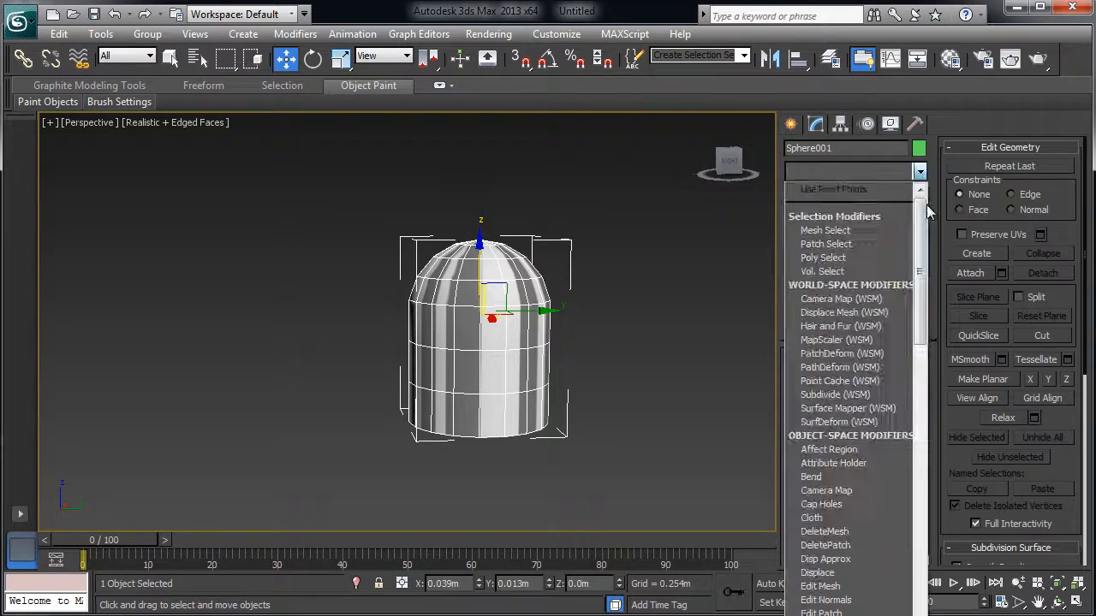
pyautogui.scroll(-8, 910, 343)
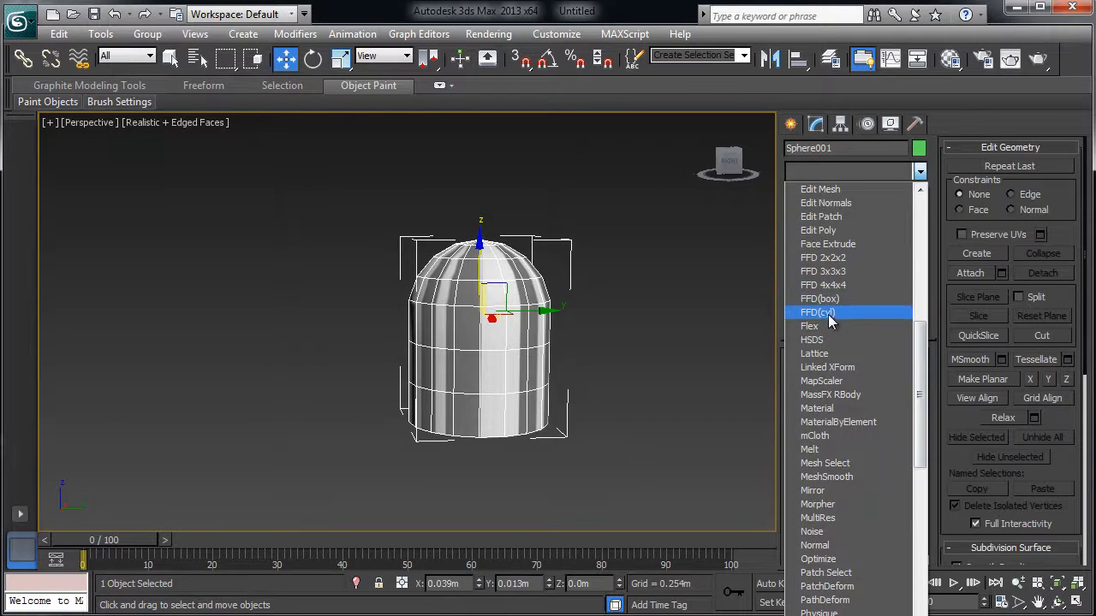
pyautogui.click(832, 285)
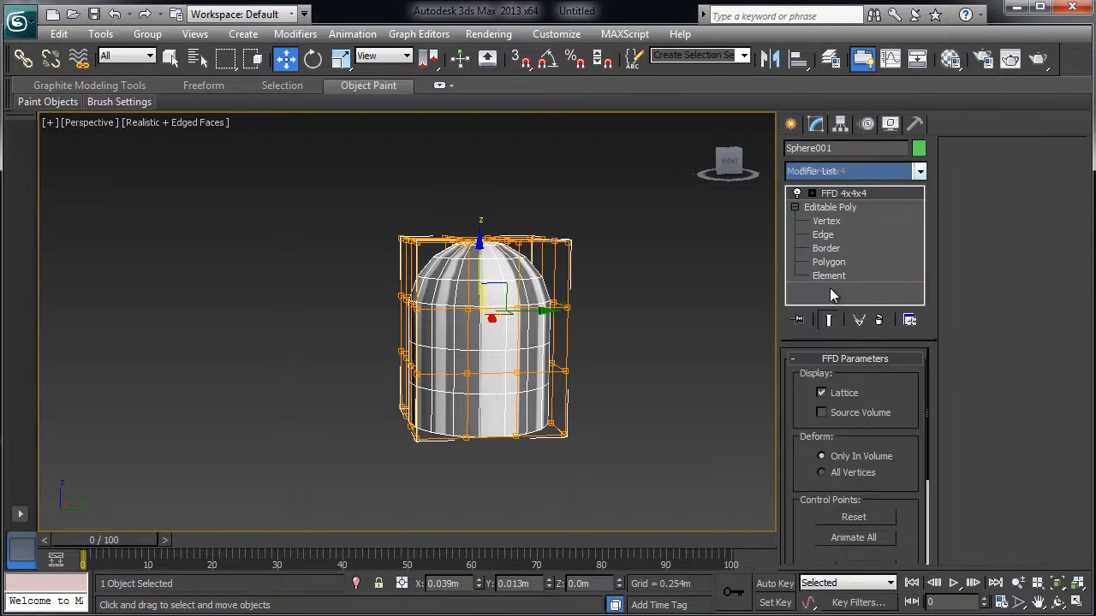
# Reshape the FFD lattice's control points so the ghost narrows toward the head and flares into a wavy hem
pyautogui.click(812, 194)
pyautogui.click(856, 207)
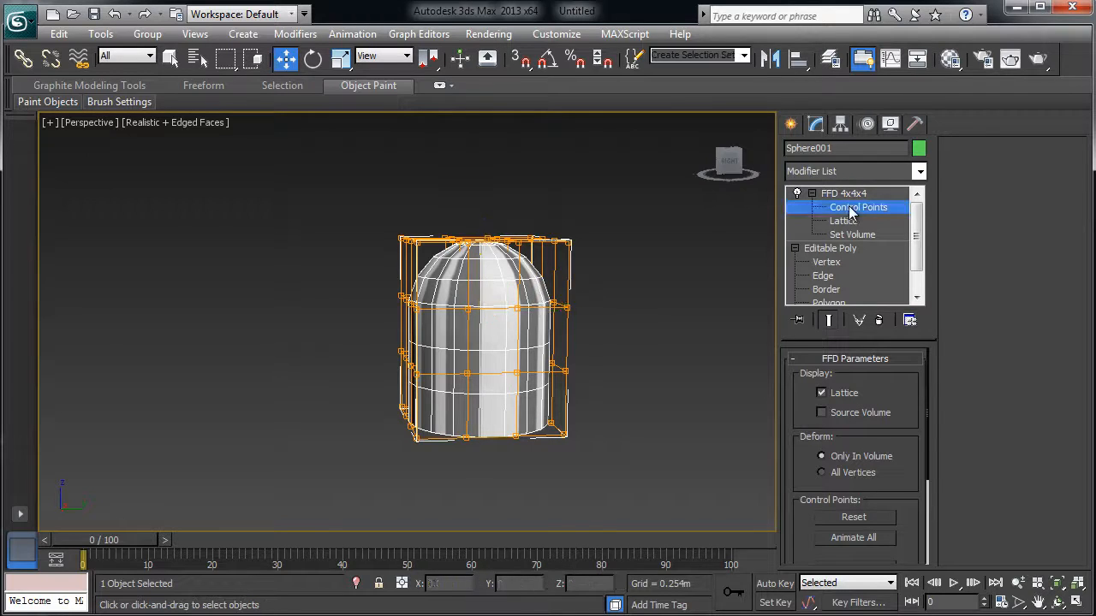
pyautogui.moveTo(472, 410); pyautogui.dragTo(574, 452)
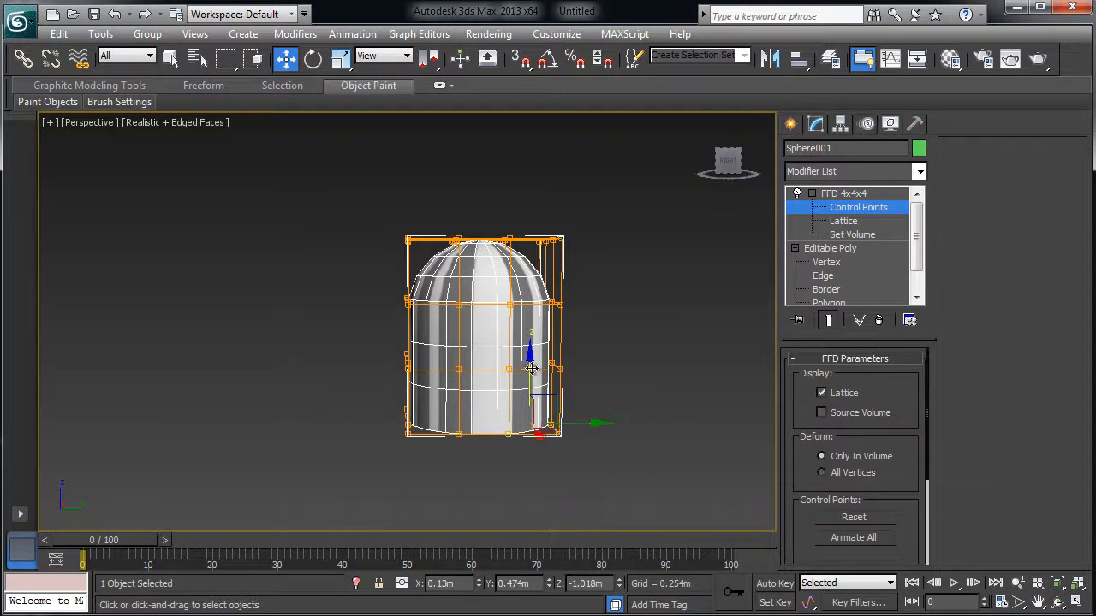
pyautogui.moveTo(530, 368)
pyautogui.mouseDown()
pyautogui.moveTo(529, 420)
pyautogui.moveTo(528, 390)
pyautogui.mouseUp()
pyautogui.click(455, 442)
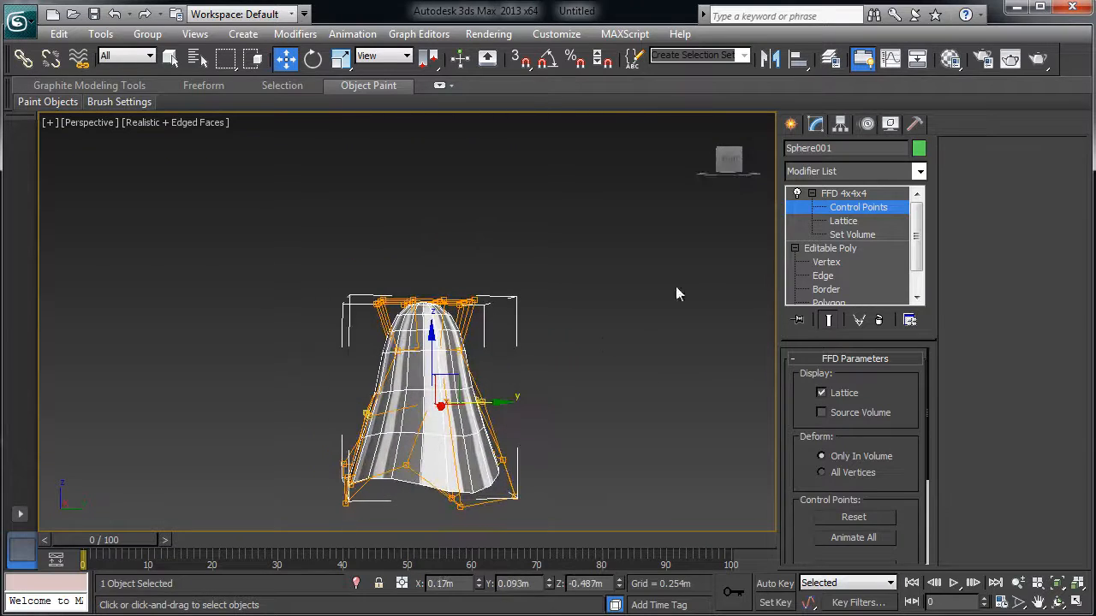
pyautogui.click(843, 194)
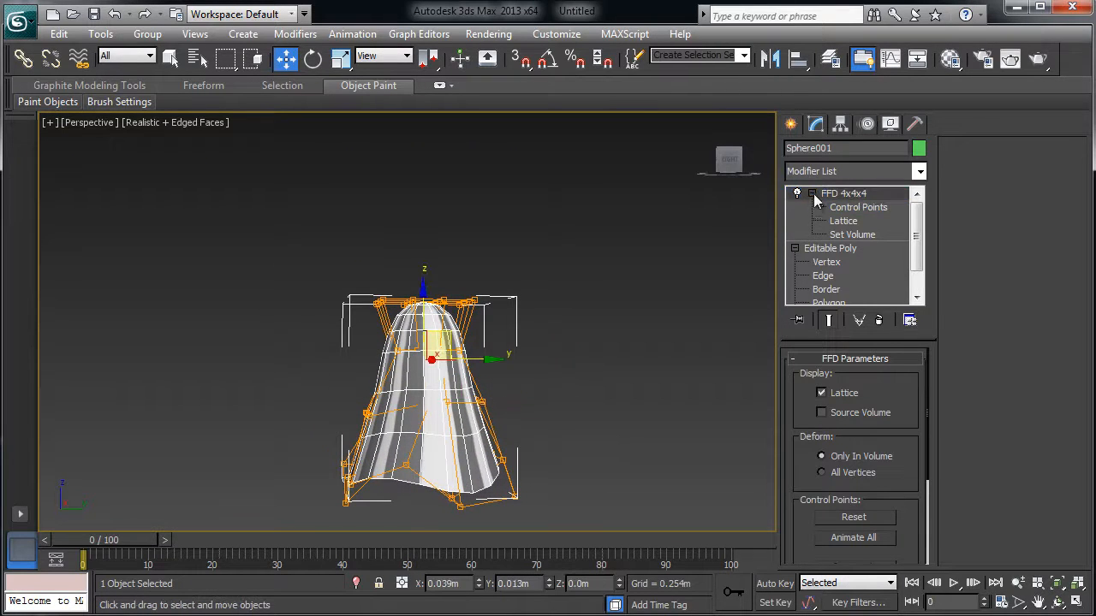
pyautogui.click(812, 193)
pyautogui.click(795, 207)
# Examine the deformed ghost's silhouette and wavy hem with and without its lattice shown
pyautogui.click(576, 315)
pyautogui.moveTo(531, 377)
pyautogui.mouseDown(button='middle')
pyautogui.moveTo(575, 316)
pyautogui.moveTo(535, 366)
pyautogui.mouseUp(button='middle')
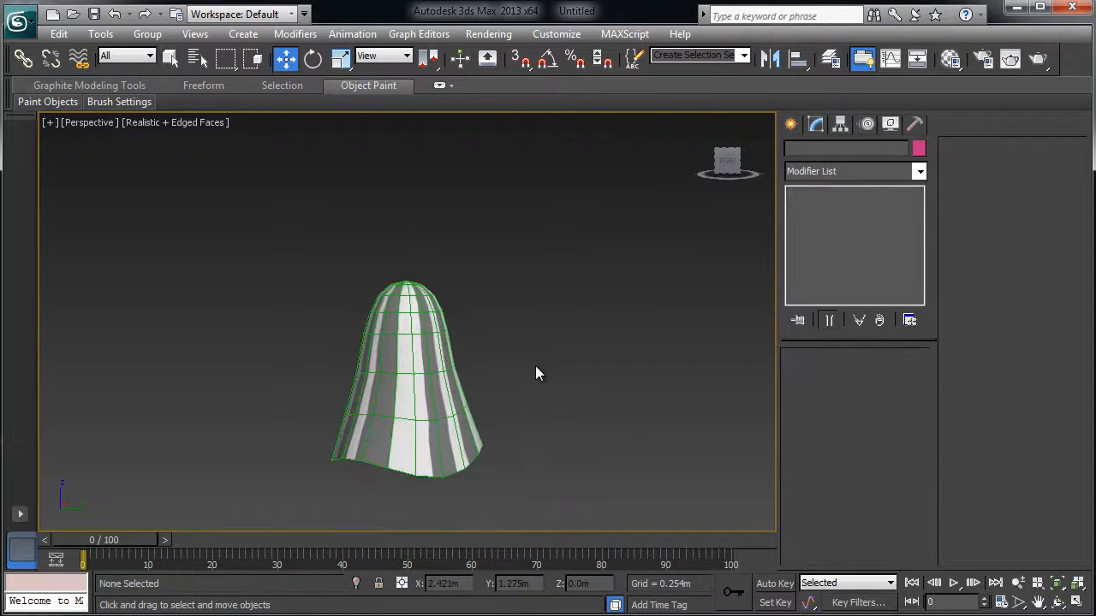
pyautogui.keyDown('alt'); pyautogui.moveTo(449, 411); pyautogui.dragTo(548, 344, button='middle'); pyautogui.keyUp('alt')
pyautogui.click(455, 345)
pyautogui.press('z')
pyautogui.scroll(-3, 548, 344)
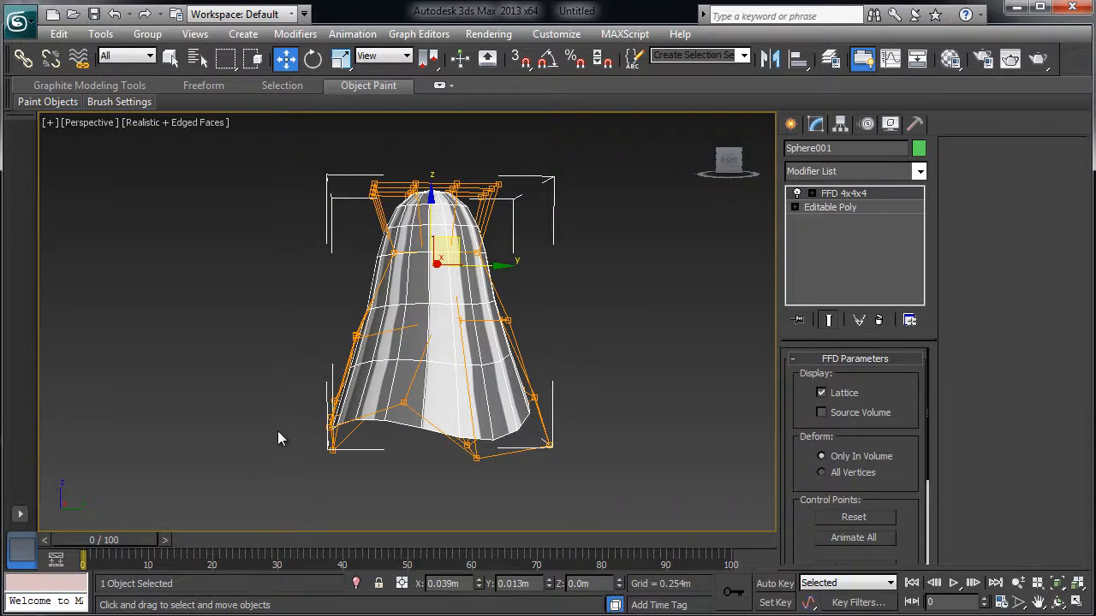
pyautogui.moveTo(540, 439); pyautogui.dragTo(514, 379, button='middle')
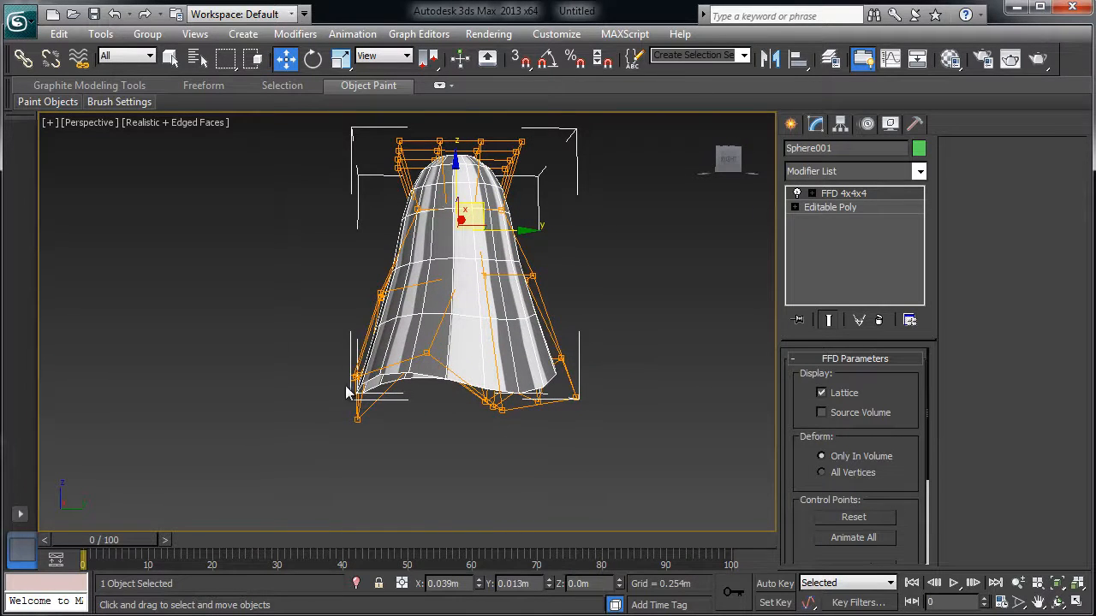
pyautogui.moveTo(588, 320); pyautogui.dragTo(590, 350, button='middle')
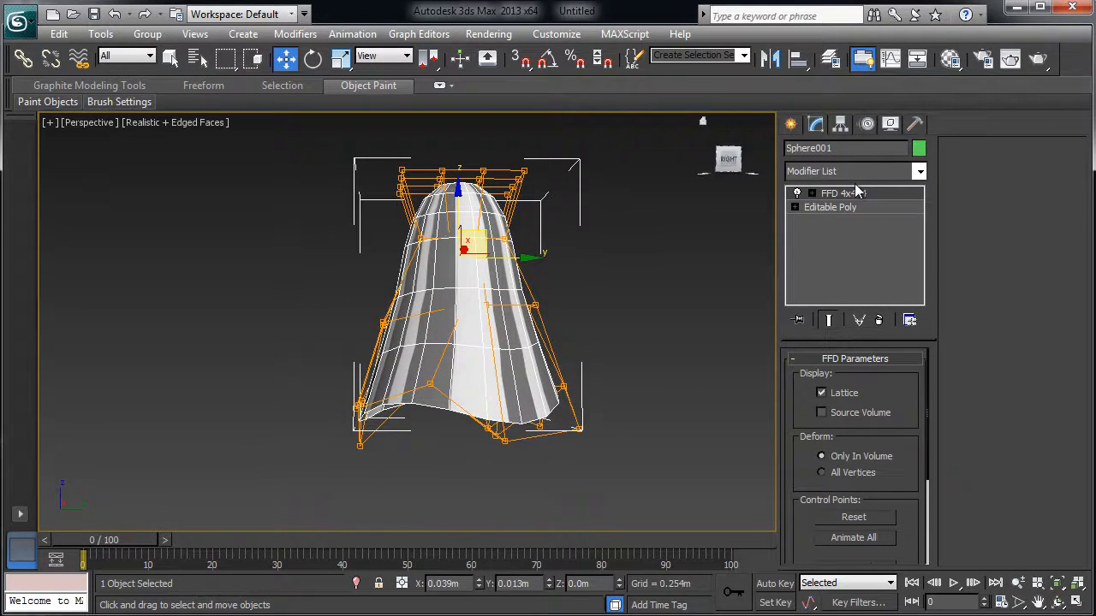
# Add an Edit Poly modifier above the FFD and select all vertices along the ghost's bottom hem
pyautogui.click(920, 174)
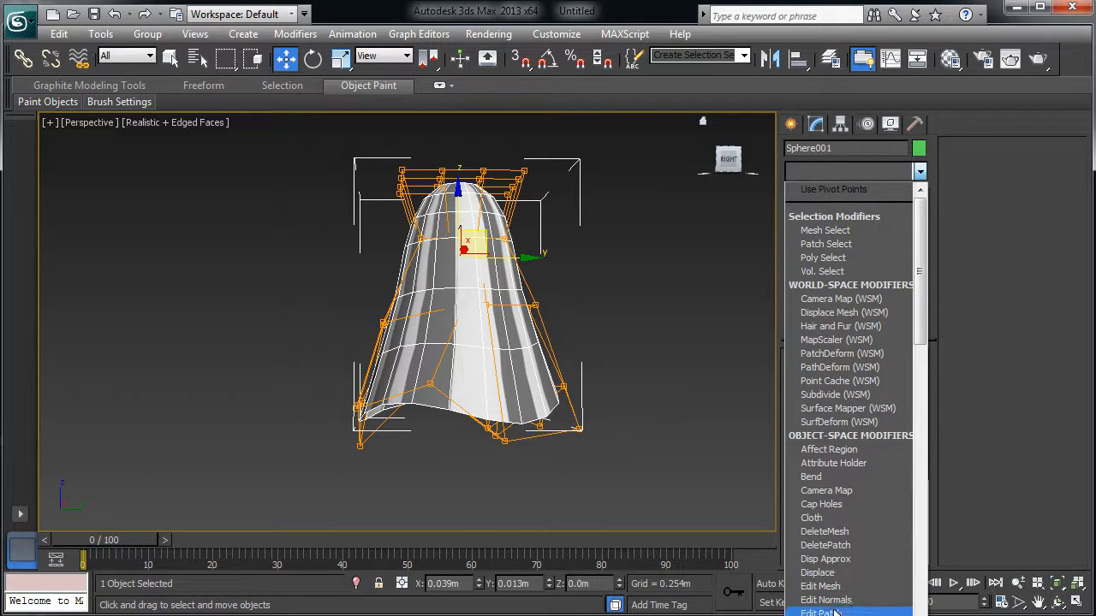
pyautogui.click(820, 587)
pyautogui.click(811, 194)
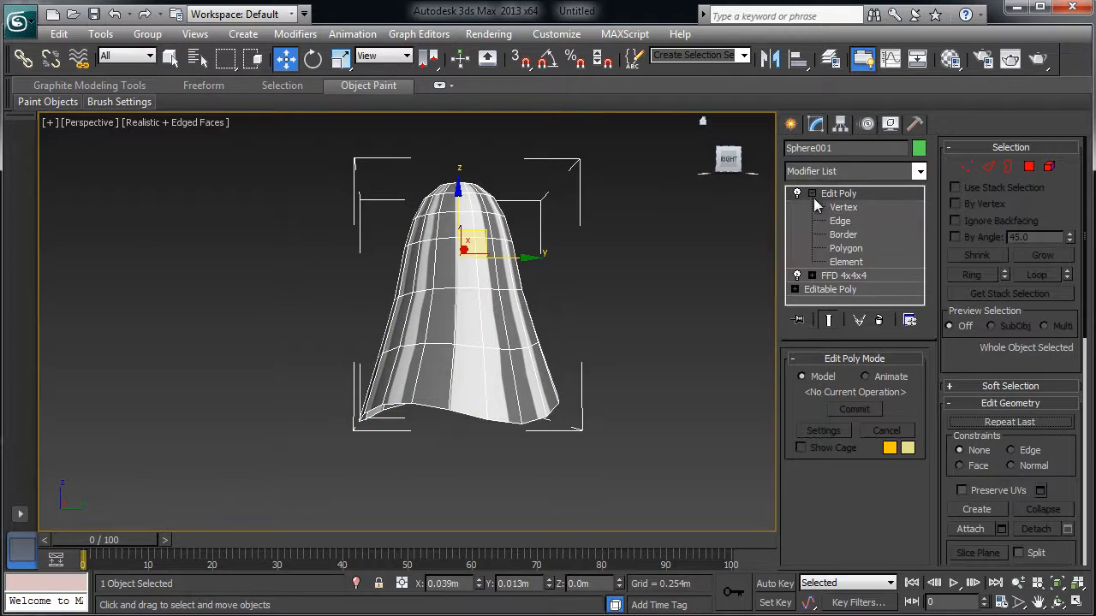
pyautogui.click(834, 207)
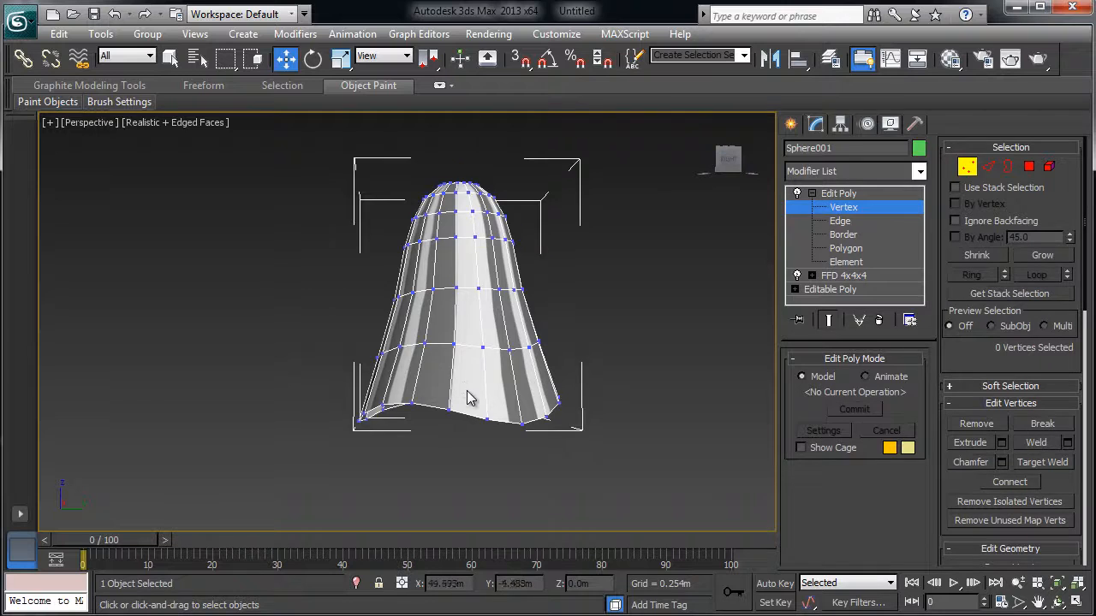
pyautogui.press('F3')
pyautogui.moveTo(329, 385); pyautogui.dragTo(627, 457)
pyautogui.press('F3')
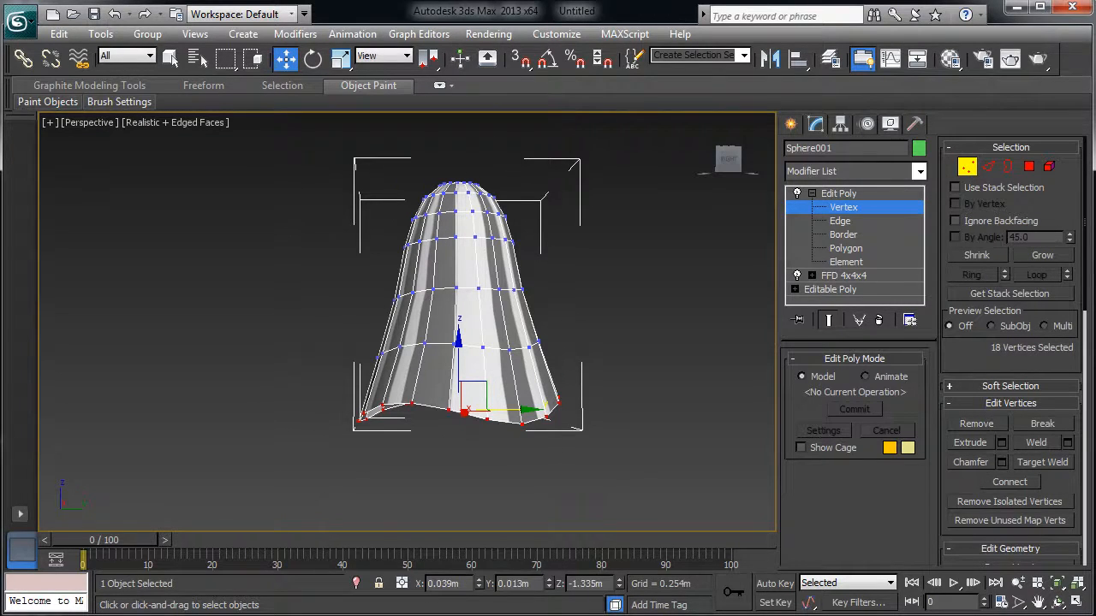
# Enable soft selection for the hem vertices with a falloff of 0.63 m
pyautogui.moveTo(1086, 236); pyautogui.dragTo(1085, 265)
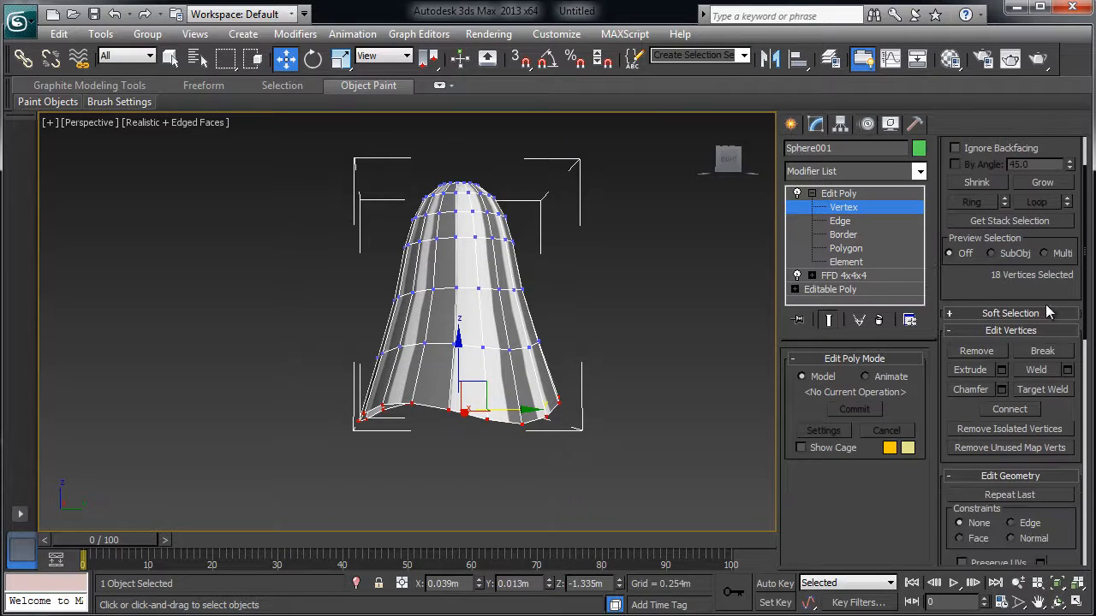
pyautogui.click(953, 314)
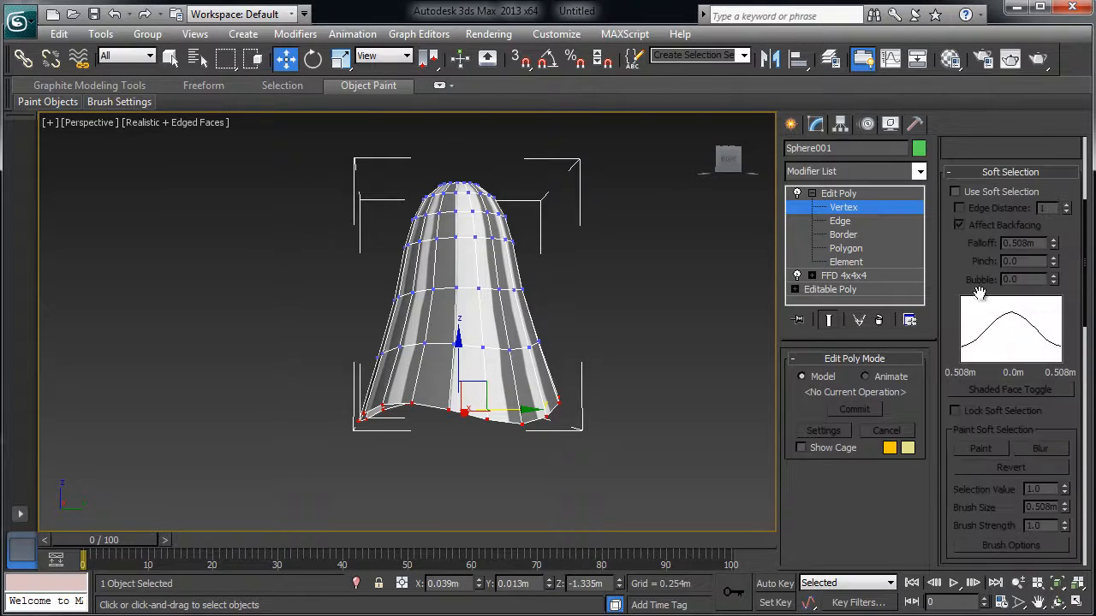
pyautogui.click(956, 193)
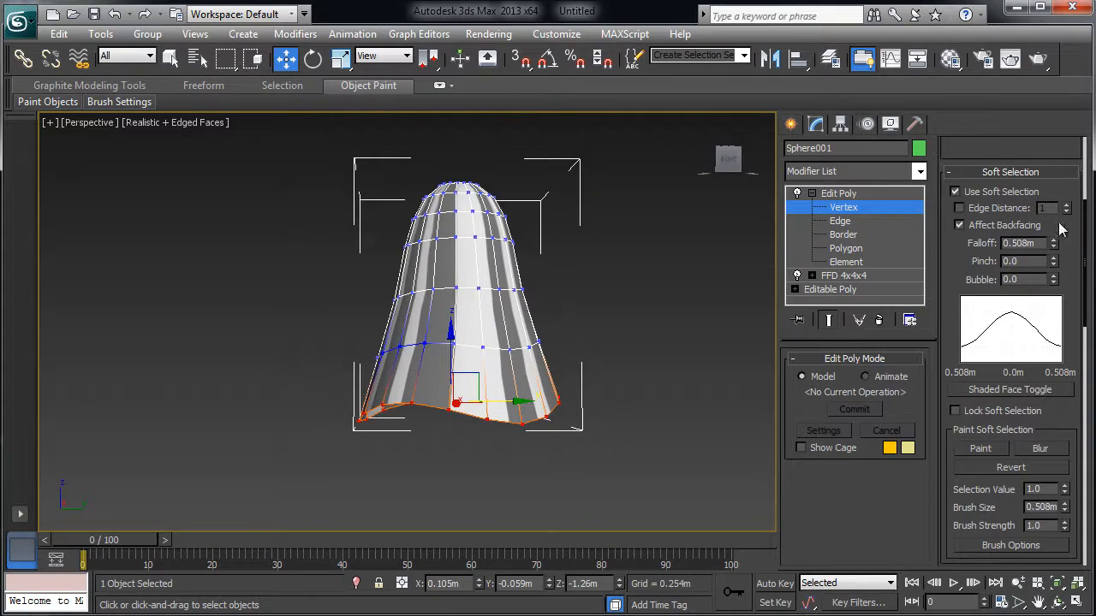
pyautogui.moveTo(1055, 245); pyautogui.dragTo(1060, 212)
pyautogui.keyDown('alt'); pyautogui.moveTo(540, 326); pyautogui.dragTo(604, 340, button='middle'); pyautogui.keyUp('alt')
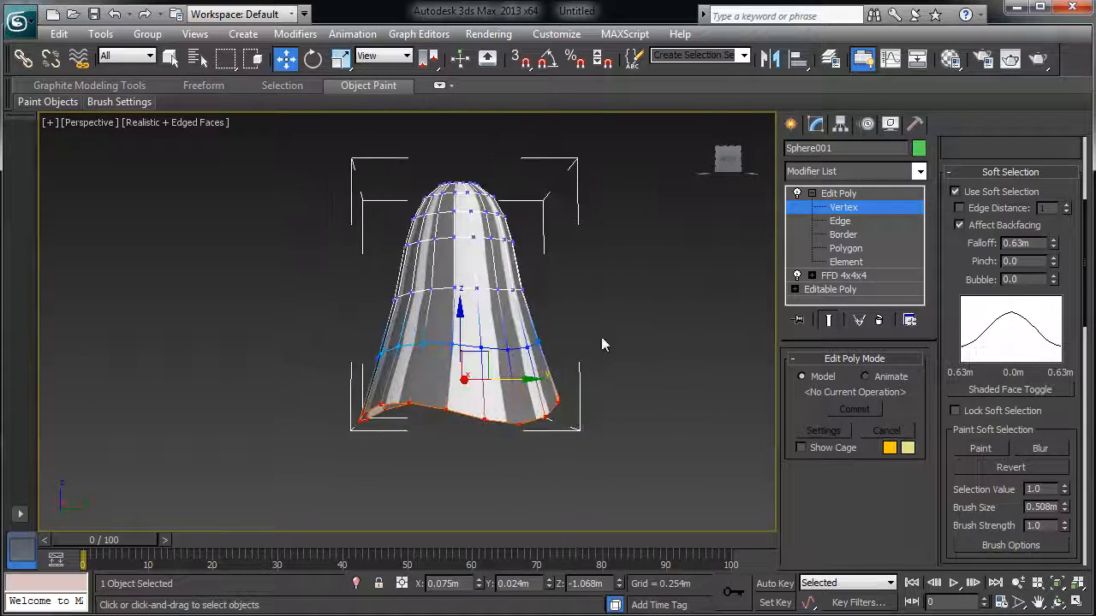
# Add a Noise modifier on top of the soft-selected hem vertices
pyautogui.click(812, 195)
pyautogui.click(841, 208)
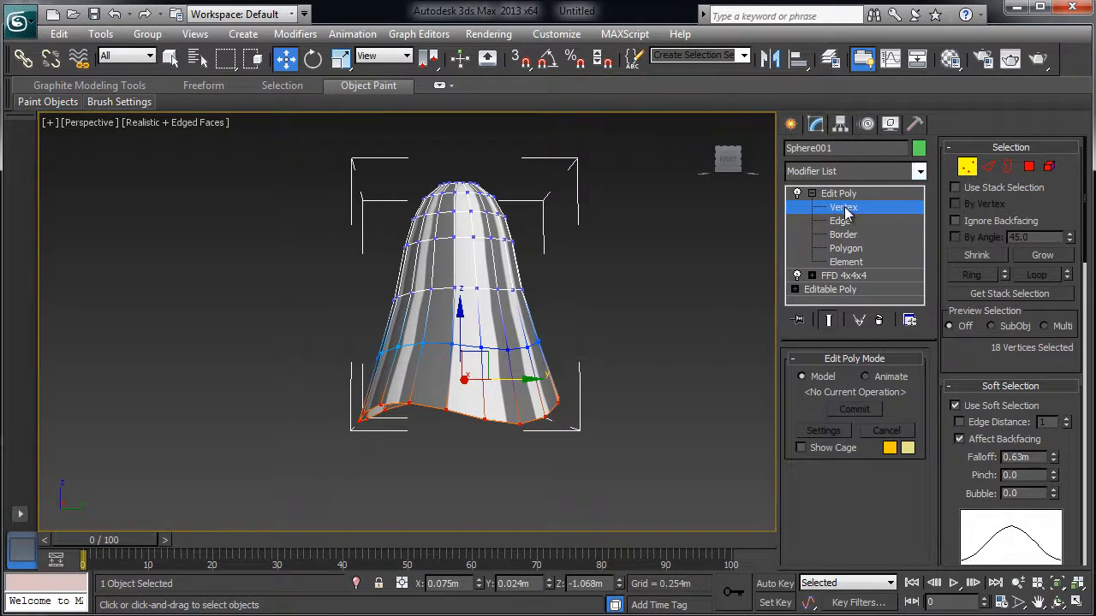
pyautogui.click(919, 172)
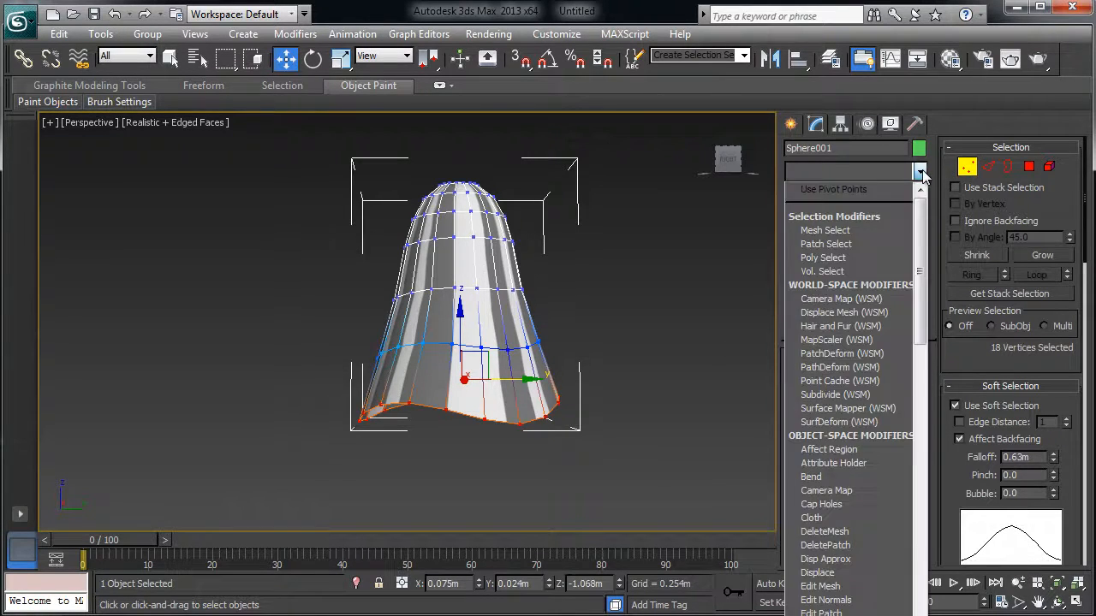
pyautogui.moveTo(921, 193); pyautogui.dragTo(922, 440)
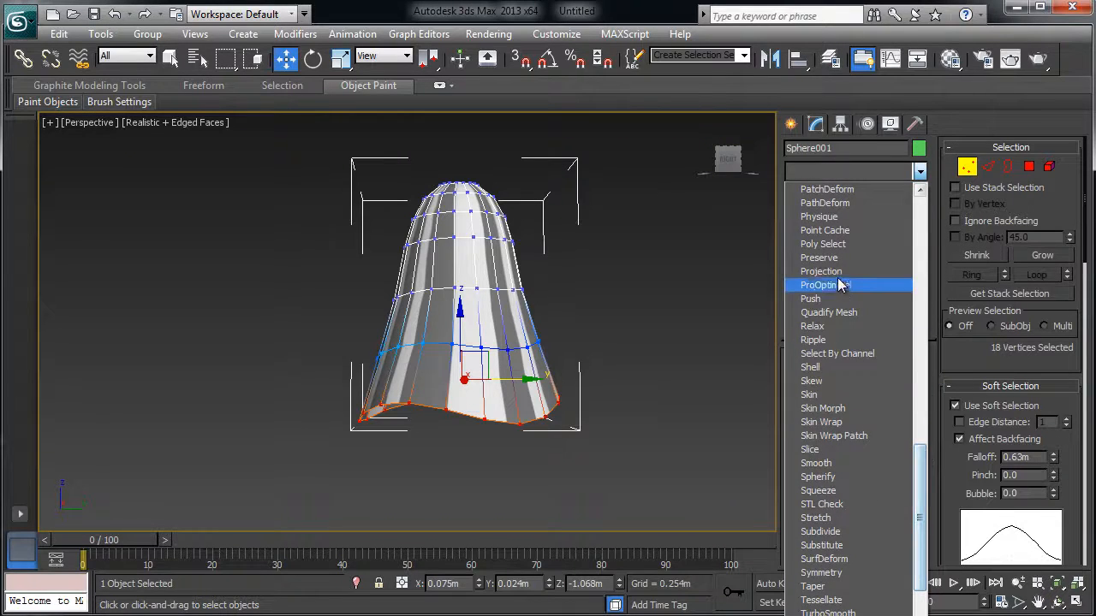
pyautogui.scroll(2, 826, 419)
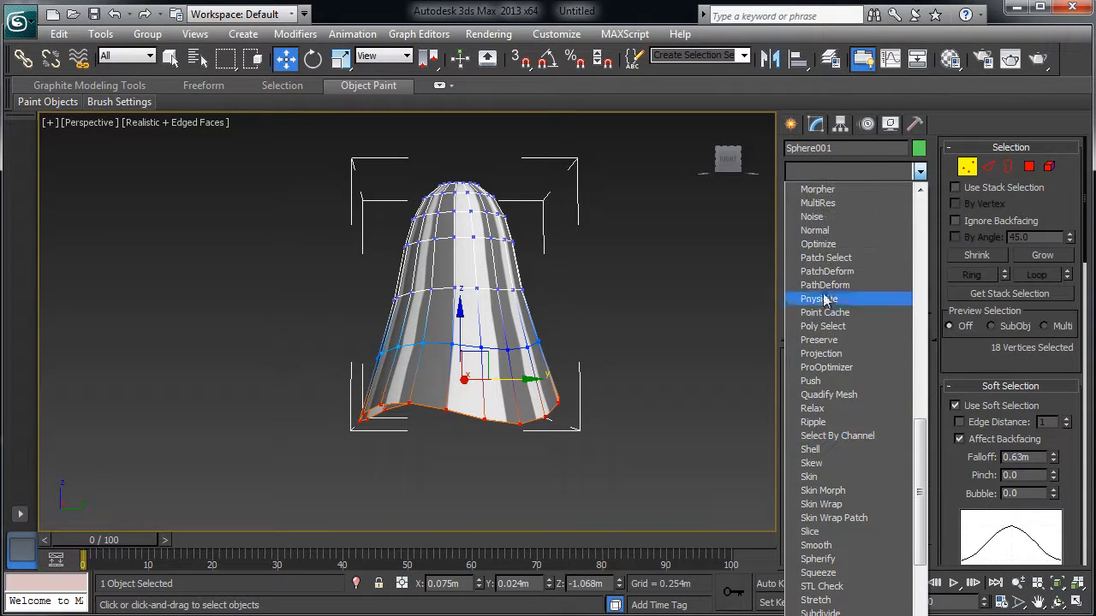
pyautogui.scroll(1, 817, 222)
pyautogui.click(817, 245)
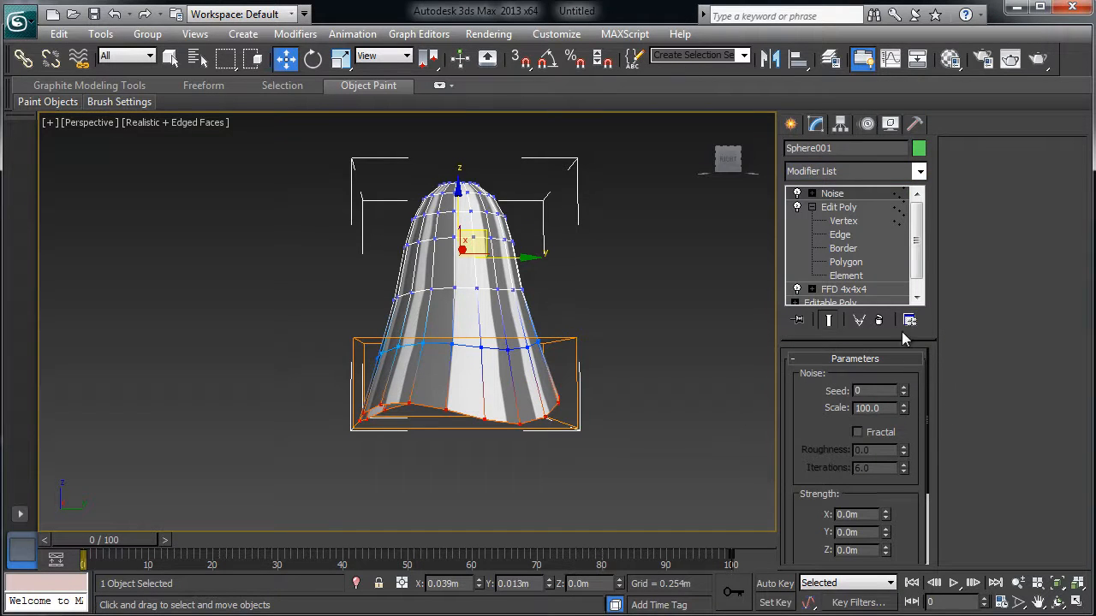
# Set the noise scale to 6.0 and its strength to 0.169 m in X, 0.261 m in Y and 0.203 m in Z
pyautogui.keyDown('alt'); pyautogui.moveTo(572, 343); pyautogui.dragTo(607, 281, button='middle'); pyautogui.keyUp('alt')
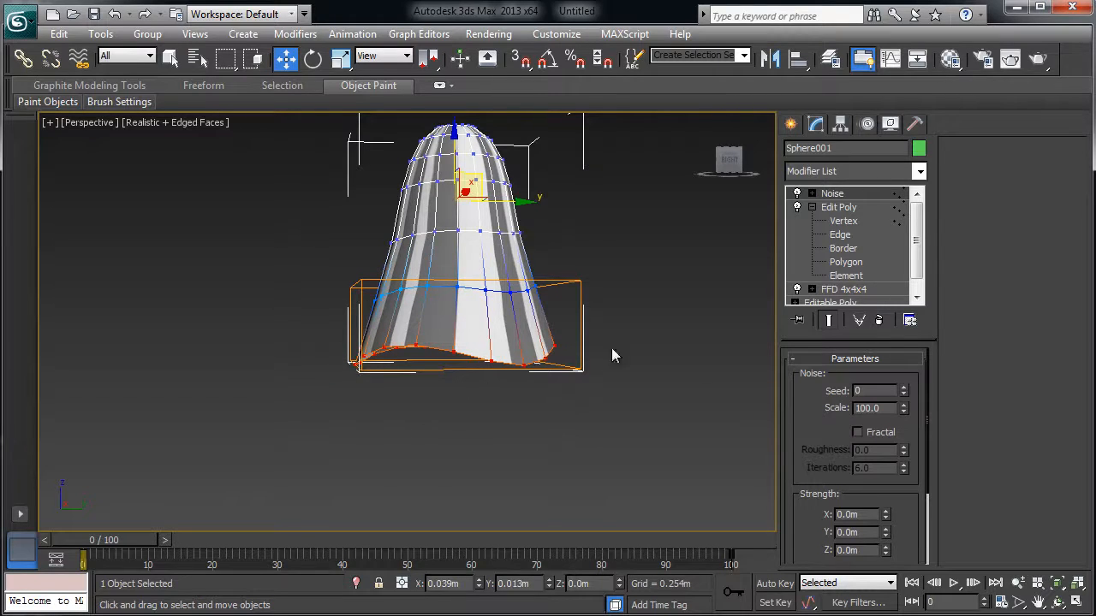
pyautogui.scroll(-3, 934, 435)
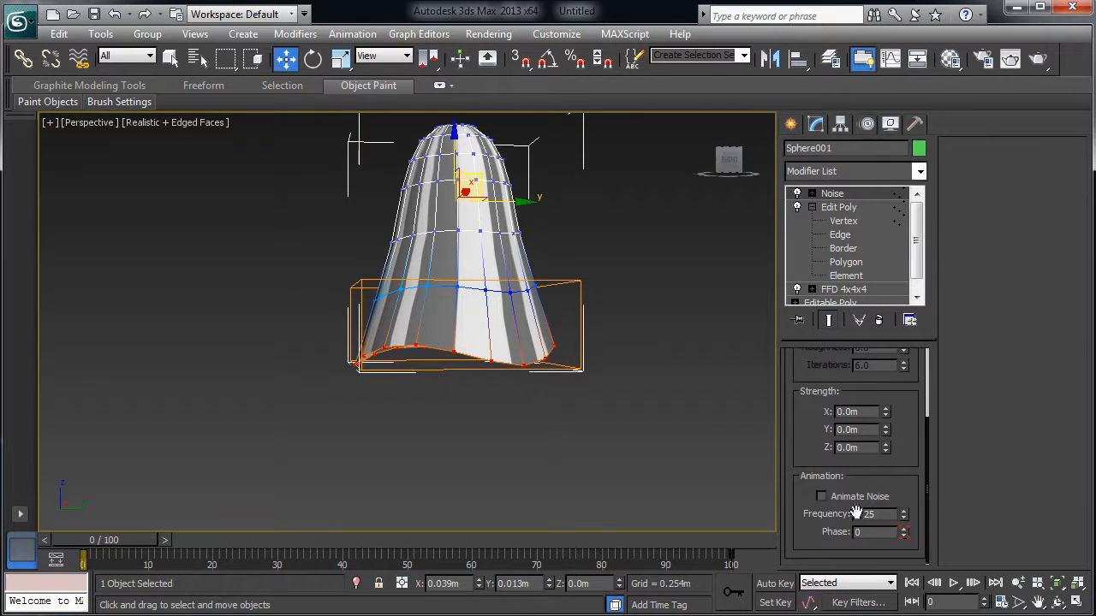
pyautogui.moveTo(930, 495)
pyautogui.mouseDown()
pyautogui.moveTo(932, 457)
pyautogui.moveTo(934, 496)
pyautogui.mouseUp()
pyautogui.scroll(3, 926, 489)
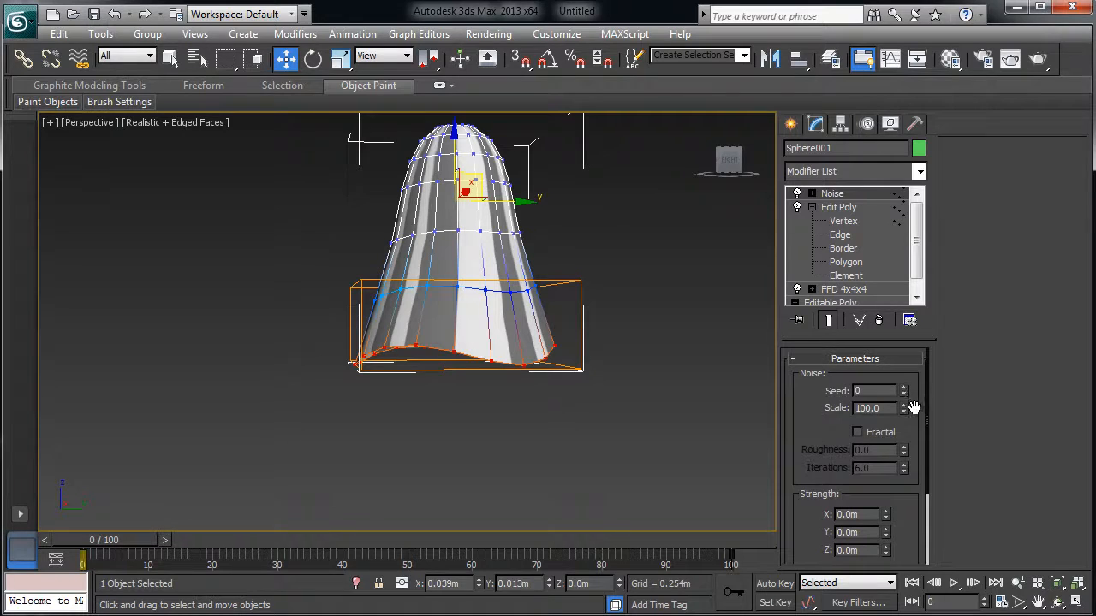
pyautogui.moveTo(904, 411); pyautogui.dragTo(906, 449)
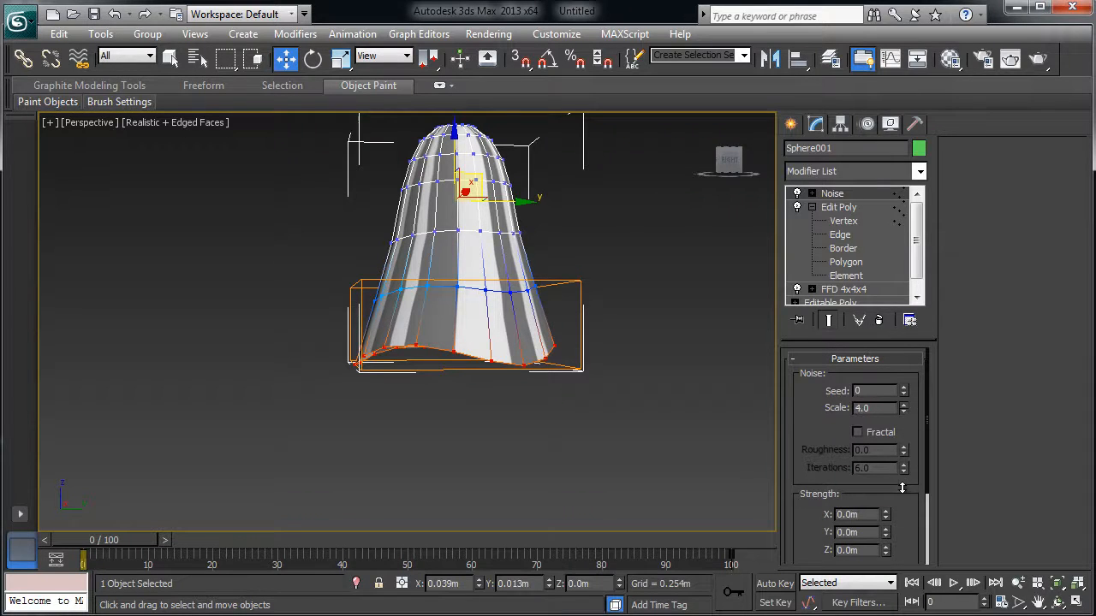
pyautogui.moveTo(886, 519); pyautogui.dragTo(890, 489)
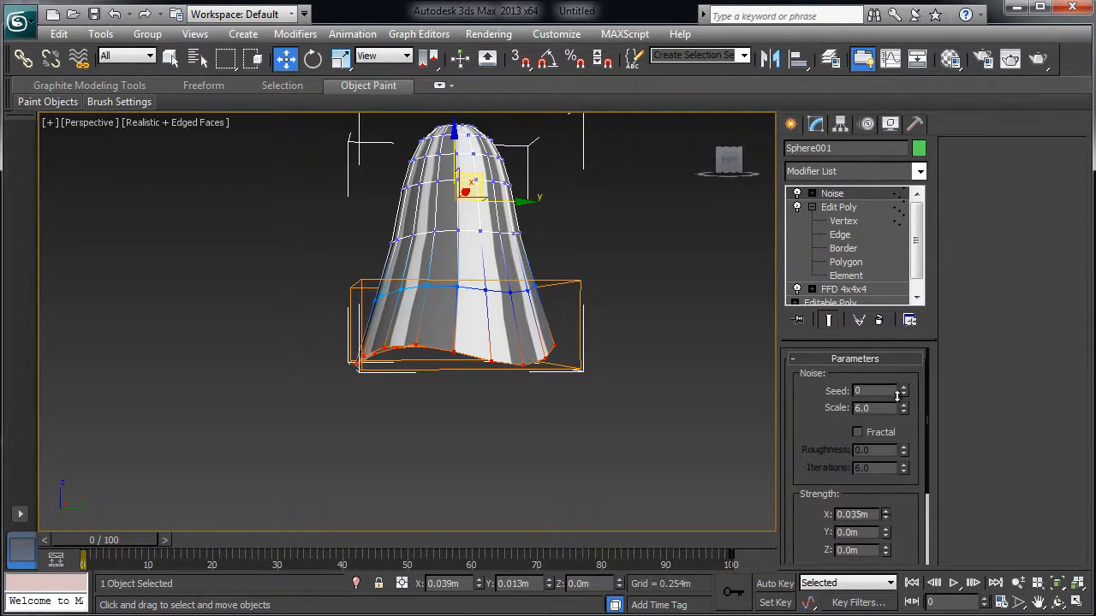
pyautogui.moveTo(916, 190)
pyautogui.mouseDown()
pyautogui.moveTo(885, 515)
pyautogui.moveTo(916, 450)
pyautogui.mouseUp()
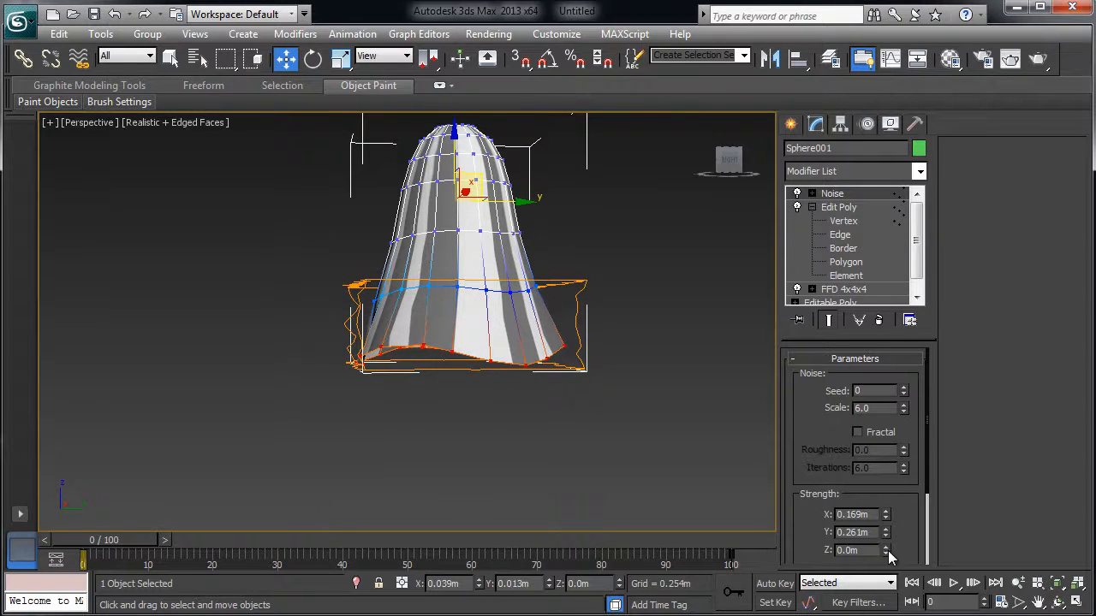
pyautogui.moveTo(886, 550); pyautogui.dragTo(931, 562)
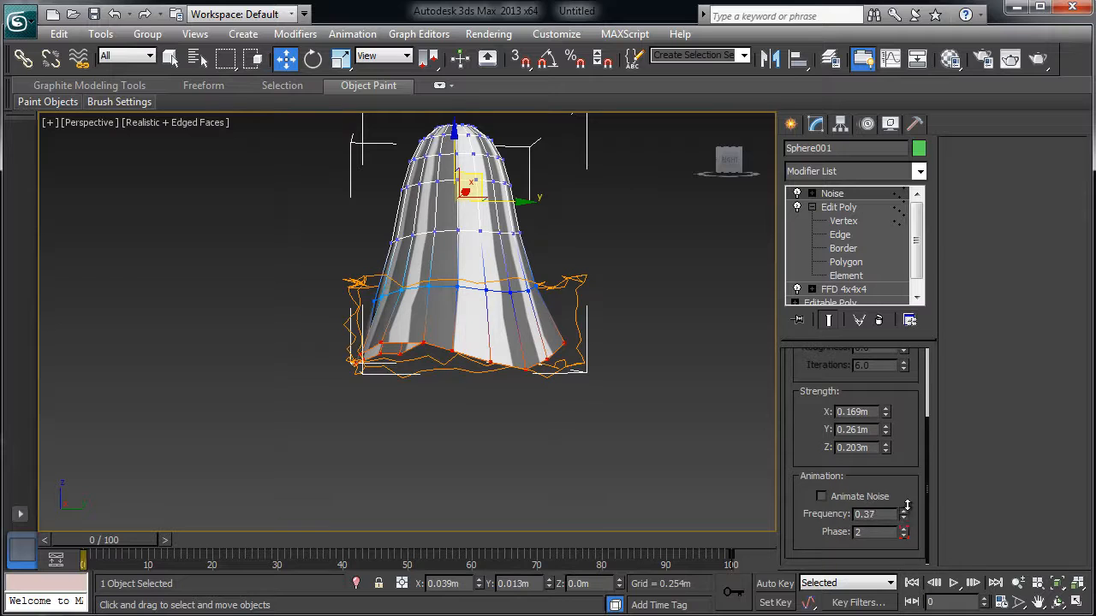
# Enable Animate Noise with frequency 0.44 and starting phase 3, and scrub the timeline to preview the hem's motion
pyautogui.moveTo(132, 542); pyautogui.dragTo(99, 543)
pyautogui.press('w')
pyautogui.click(822, 496)
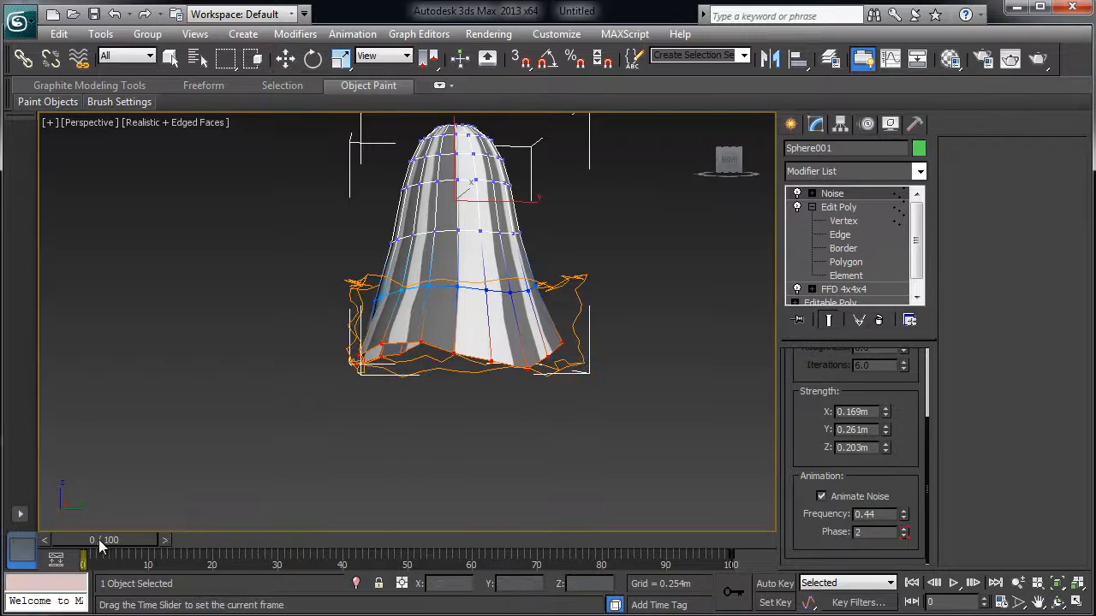
pyautogui.moveTo(905, 533); pyautogui.dragTo(913, 489)
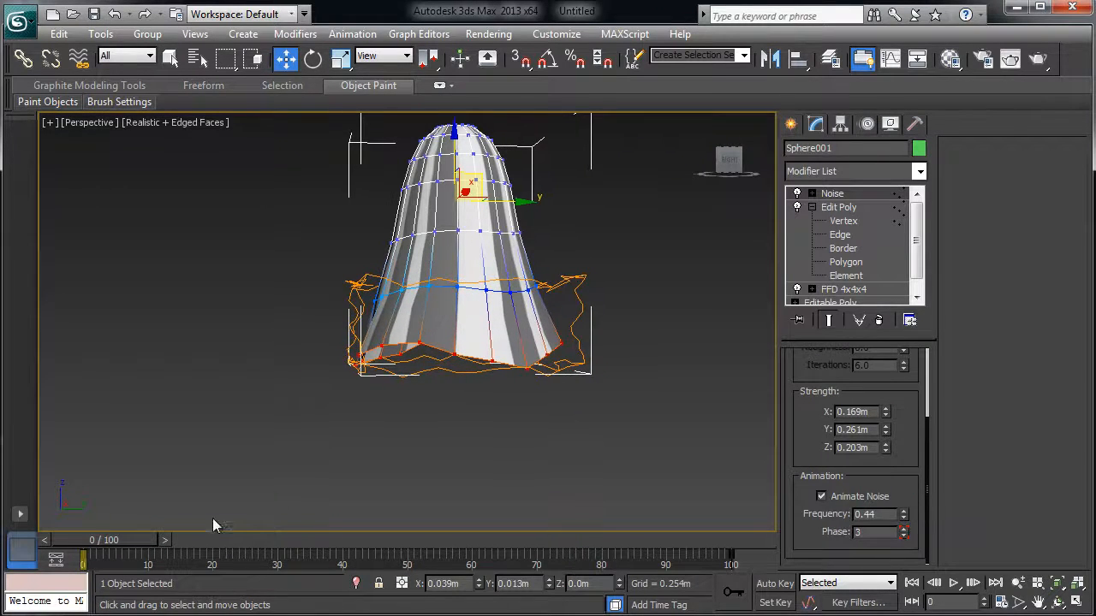
pyautogui.moveTo(85, 543); pyautogui.dragTo(414, 555)
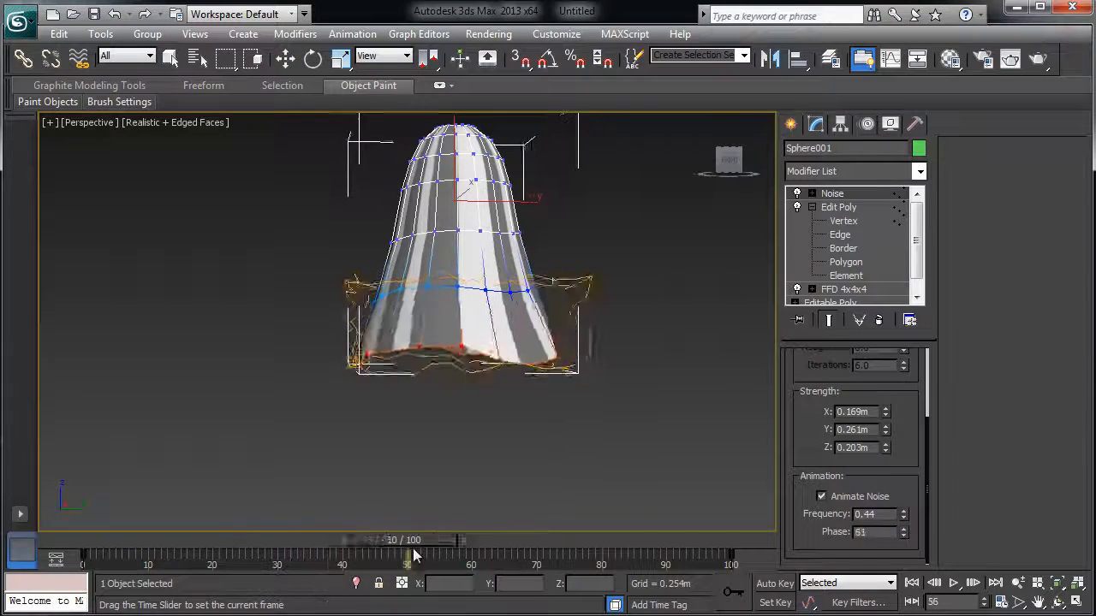
# Deselect the ghost, set a custom frame rate that gives an 80-frame timeline, and play the animation
pyautogui.click(399, 463)
pyautogui.click(1000, 602)
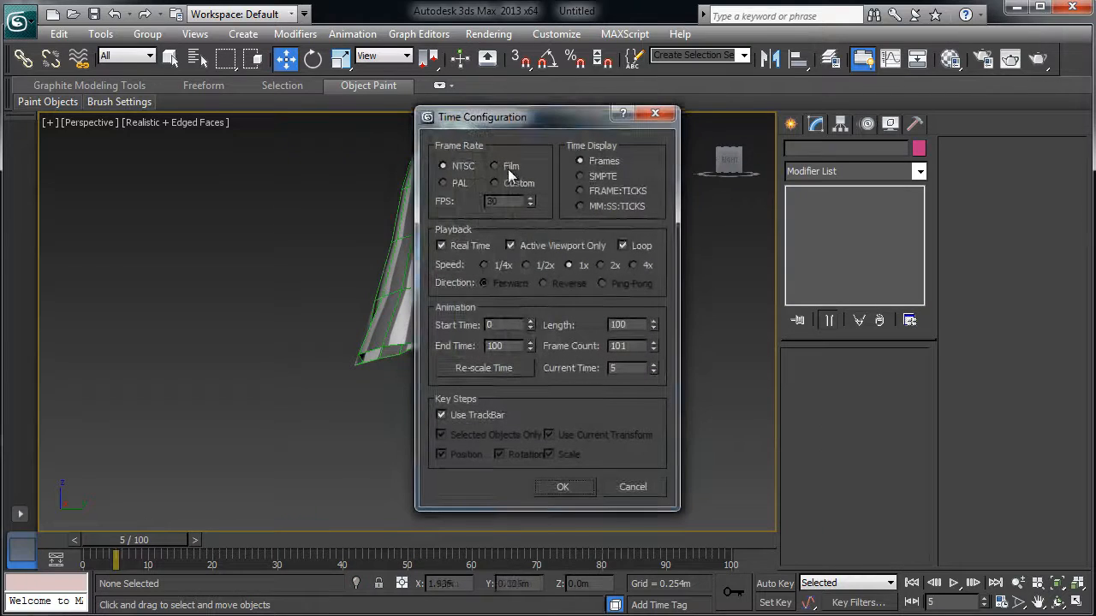
pyautogui.click(494, 184)
pyautogui.doubleClick(507, 201)
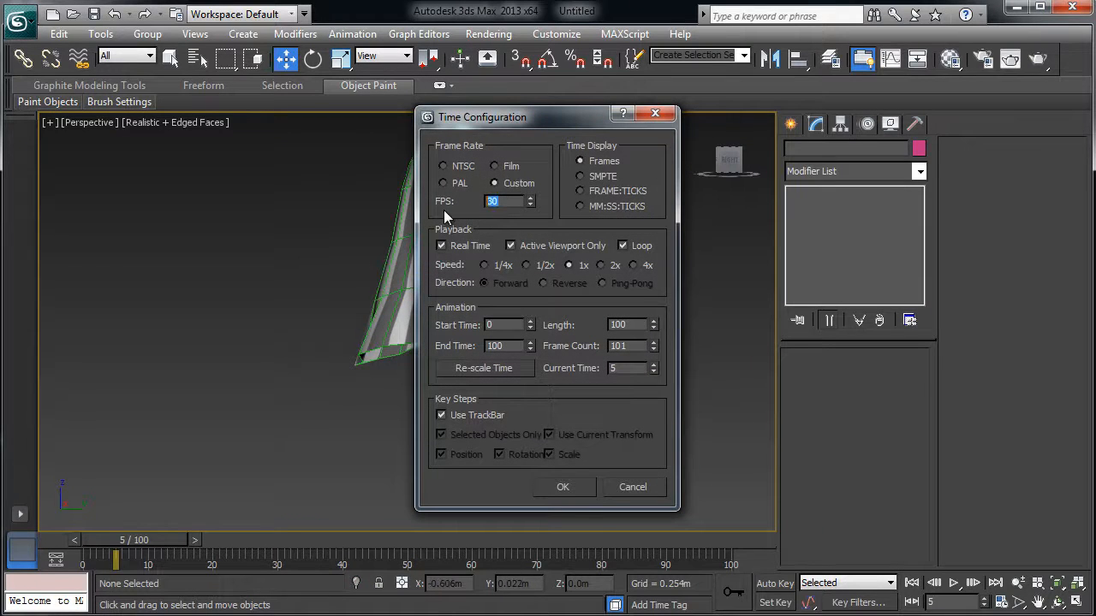
pyautogui.click(565, 488)
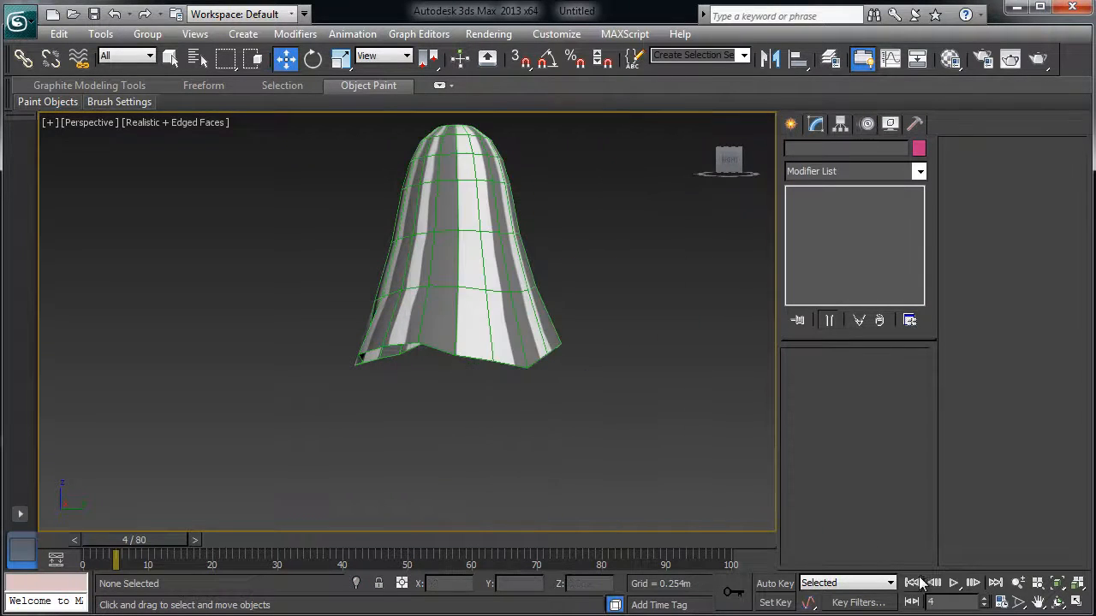
pyautogui.click(953, 585)
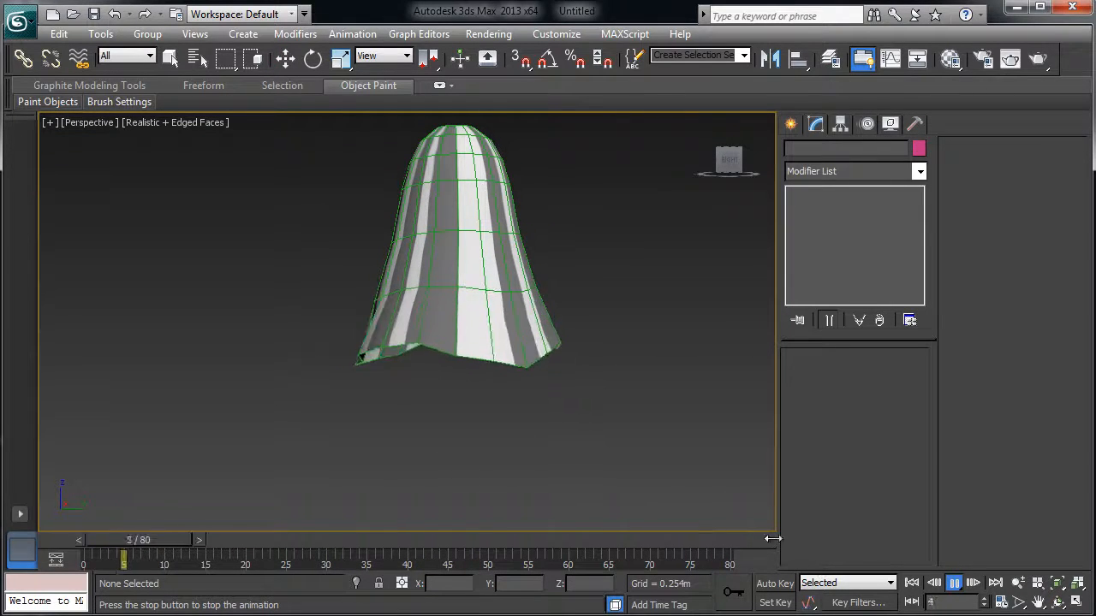
pyautogui.click(953, 584)
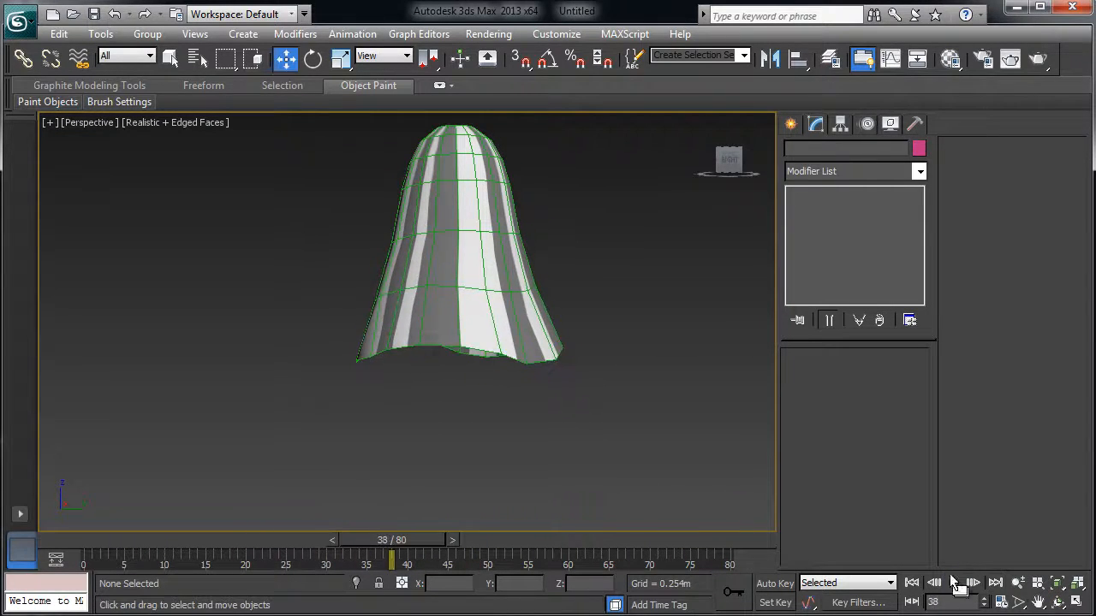
# Set the hem vertices' soft selection falloff to 0.744 m in the Edit Poly modifier while previewing the animation
pyautogui.click(504, 331)
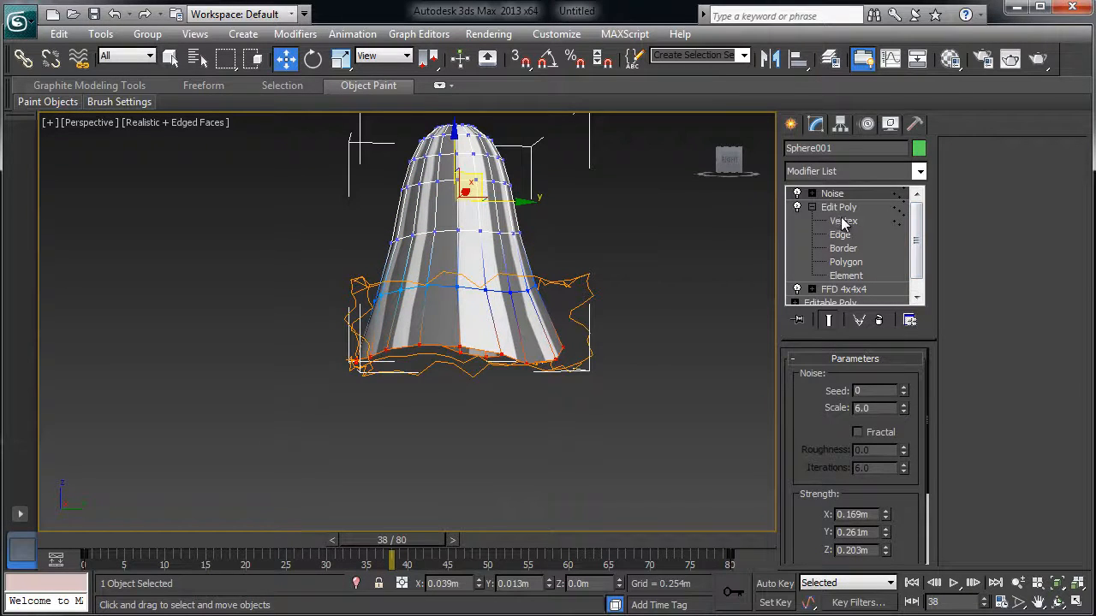
pyautogui.click(843, 221)
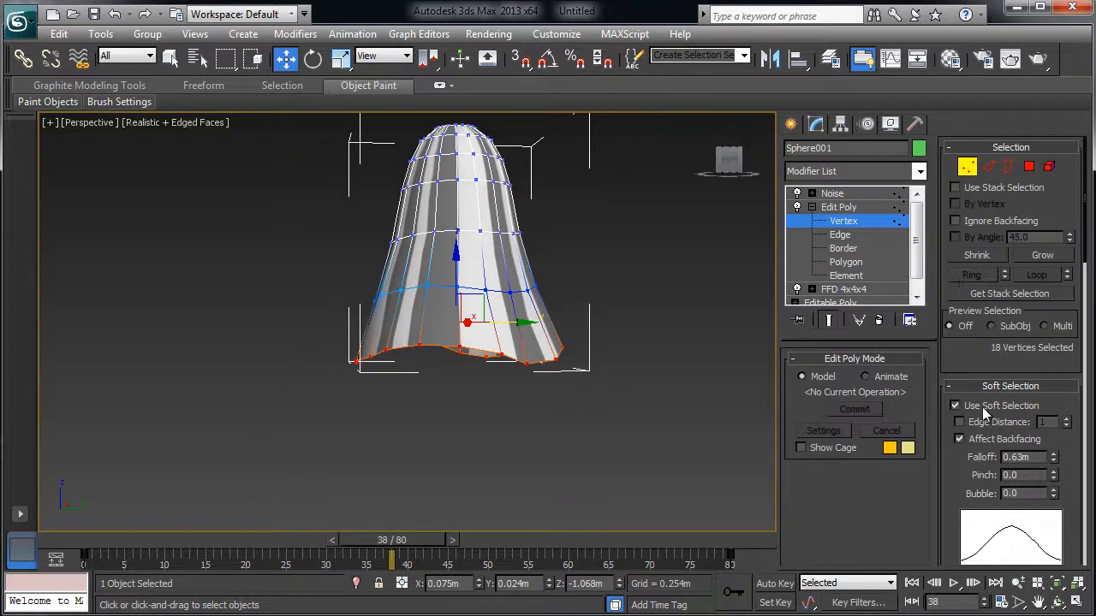
pyautogui.moveTo(1086, 229); pyautogui.dragTo(1088, 260)
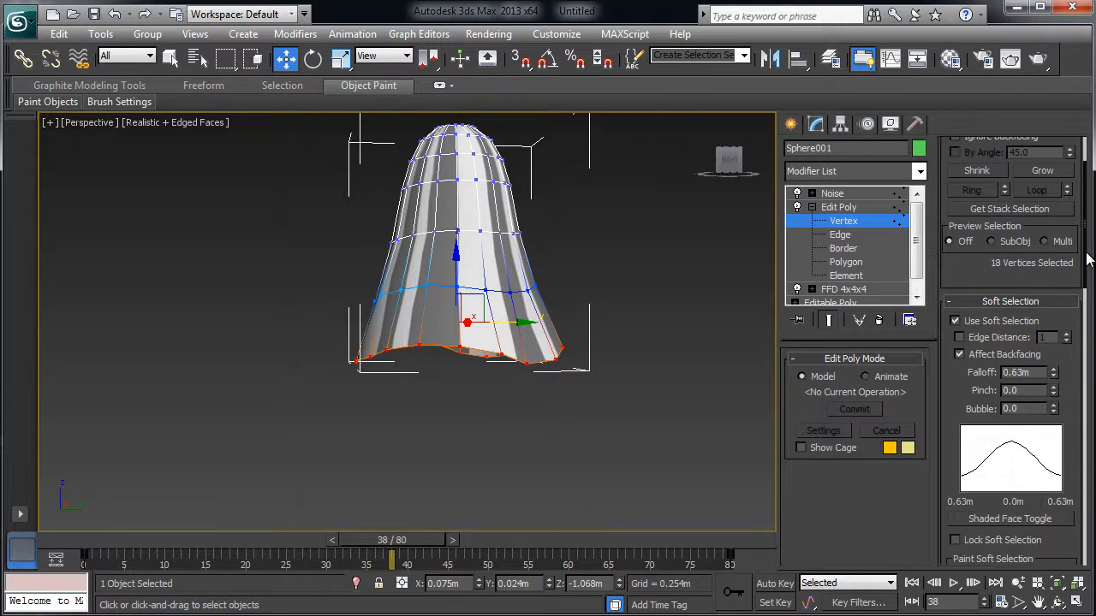
pyautogui.moveTo(1053, 372); pyautogui.dragTo(1062, 341)
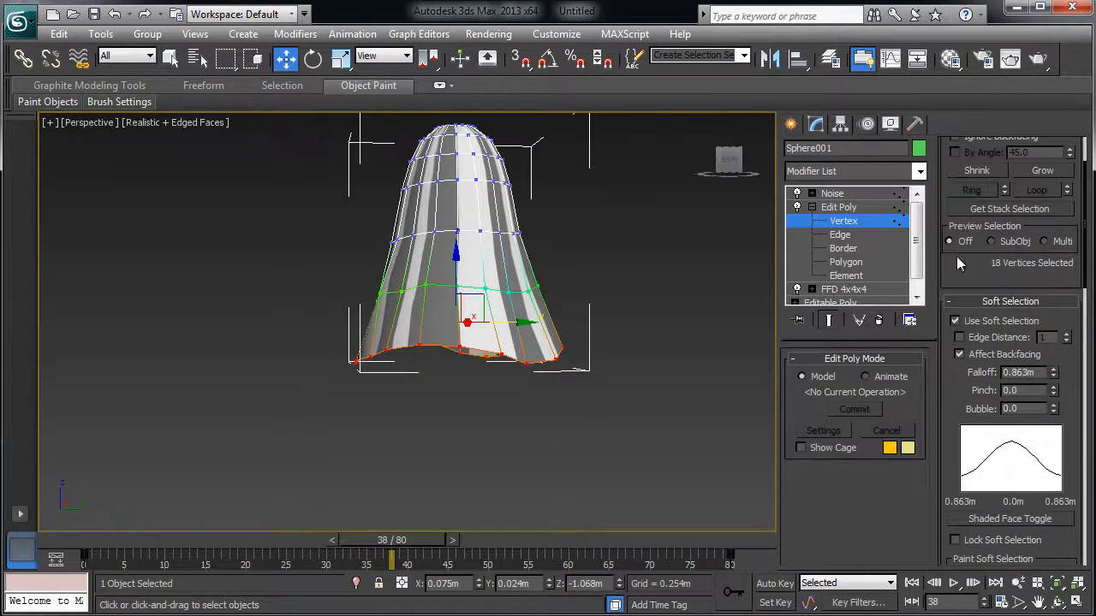
pyautogui.click(953, 583)
pyautogui.moveTo(1053, 372)
pyautogui.mouseDown()
pyautogui.moveTo(1055, 354)
pyautogui.moveTo(1060, 389)
pyautogui.moveTo(1058, 377)
pyautogui.mouseUp()
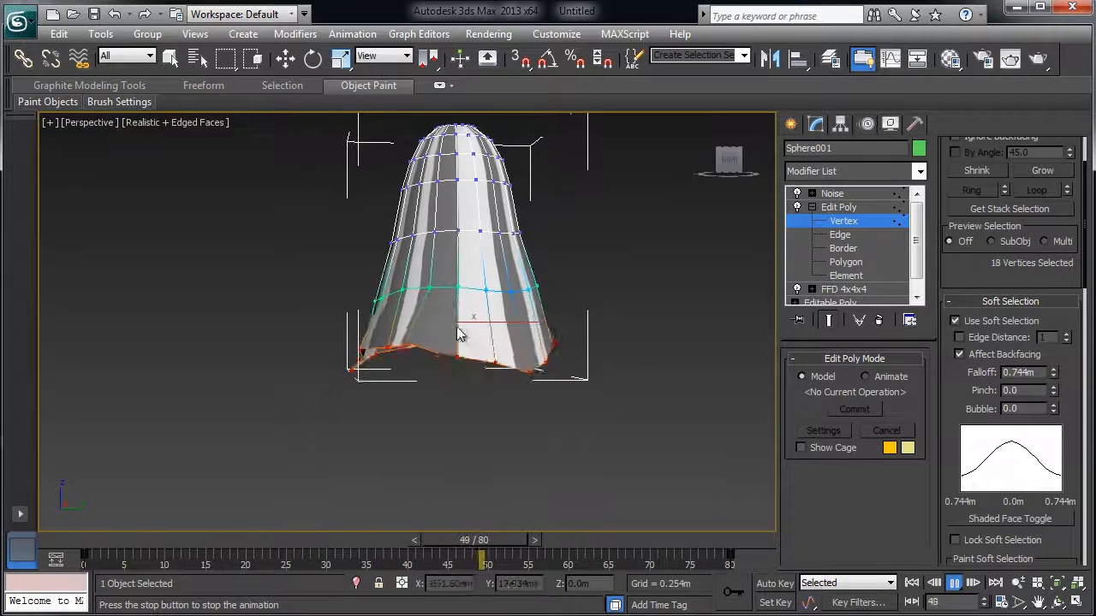
pyautogui.click(953, 583)
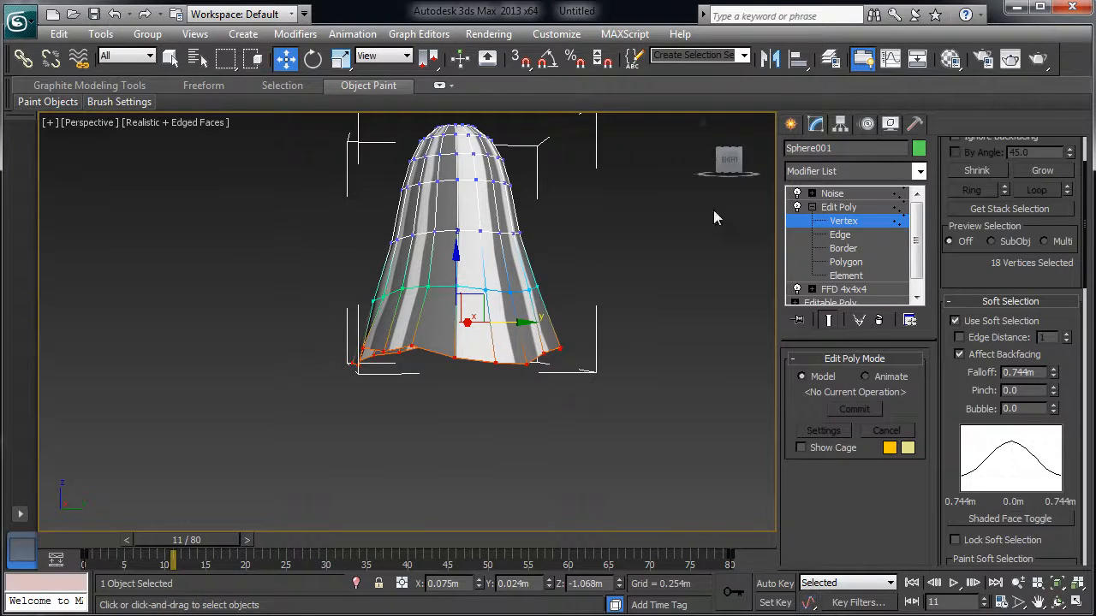
# Open the Curve Editor for the Noise modifier, enlarge its window, and display the Noise animation curve from the ghost's track hierarchy
pyautogui.click(832, 193)
pyautogui.click(418, 34)
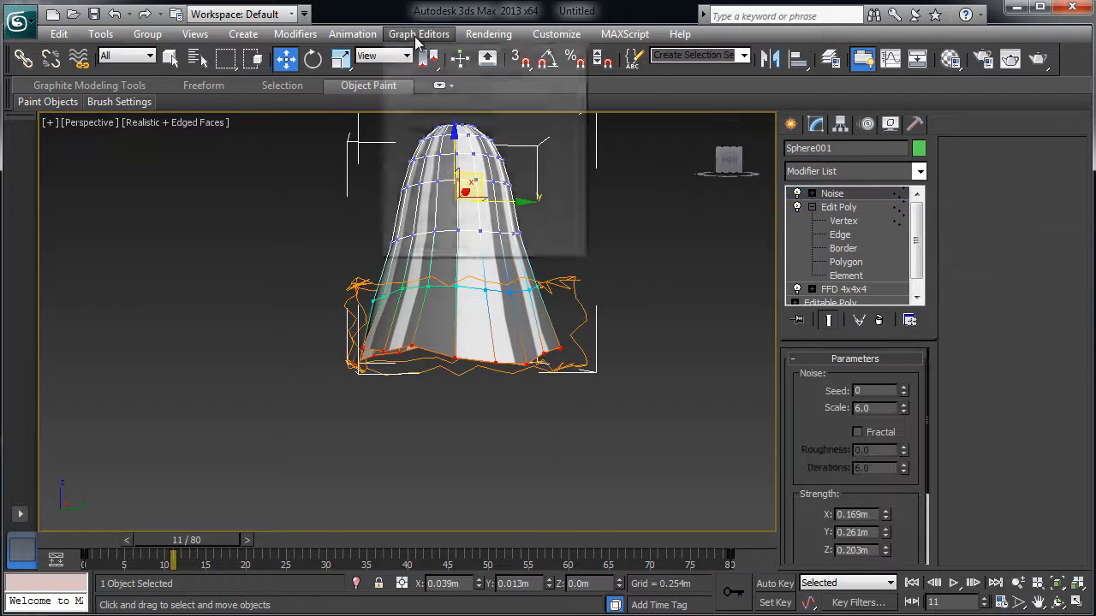
pyautogui.click(441, 54)
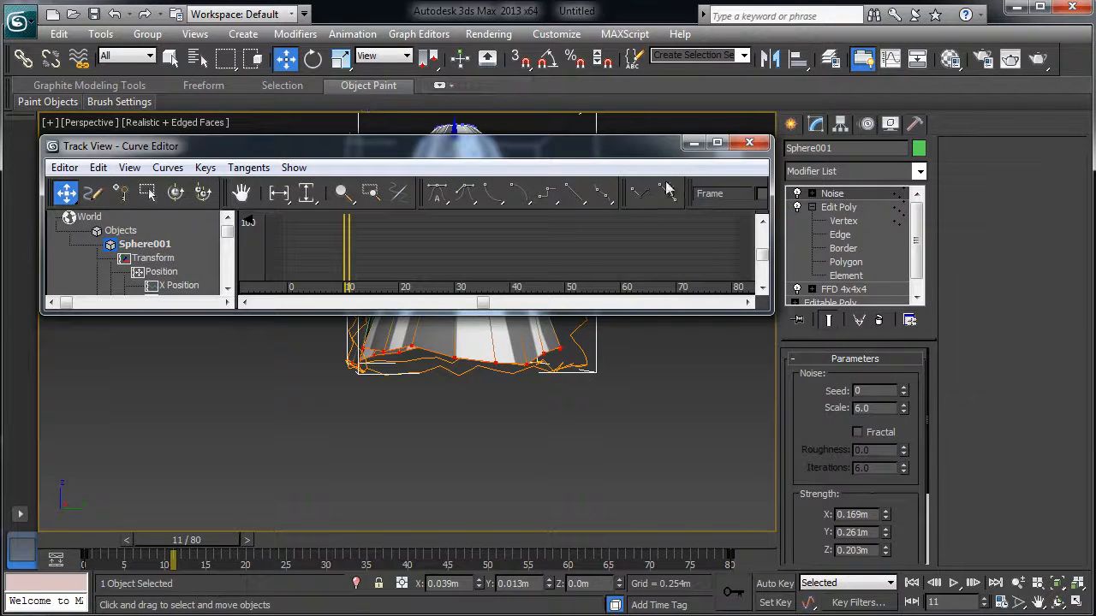
pyautogui.moveTo(767, 312); pyautogui.dragTo(1060, 603)
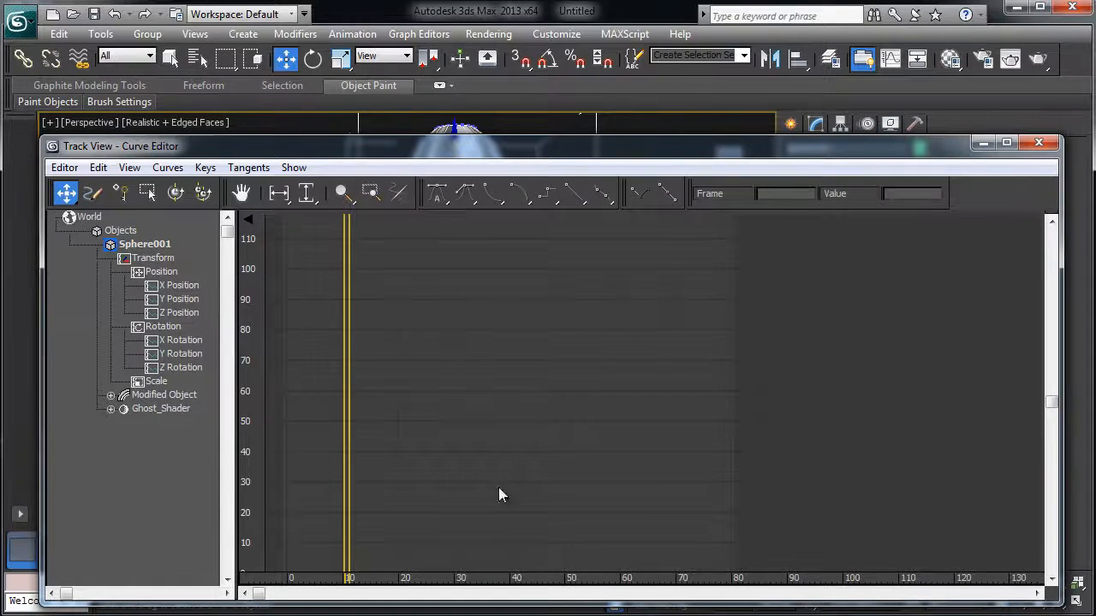
pyautogui.click(110, 395)
pyautogui.click(123, 409)
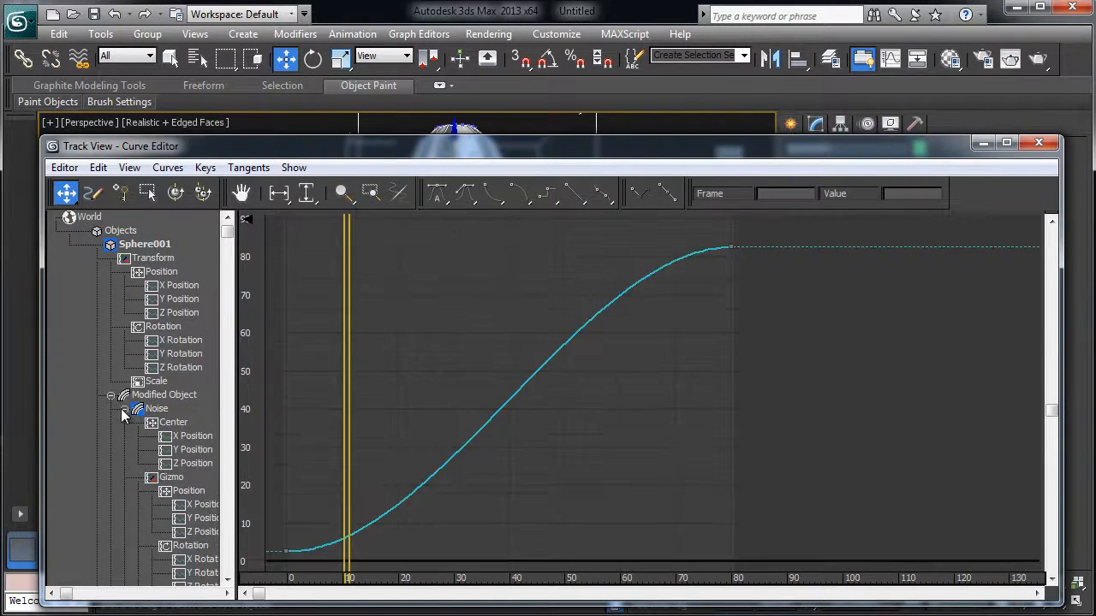
# Set both keys of the Noise animation curve to linear tangents and close the Curve Editor
pyautogui.scroll(-4, 511, 371)
pyautogui.moveTo(407, 327); pyautogui.dragTo(461, 339, button='middle')
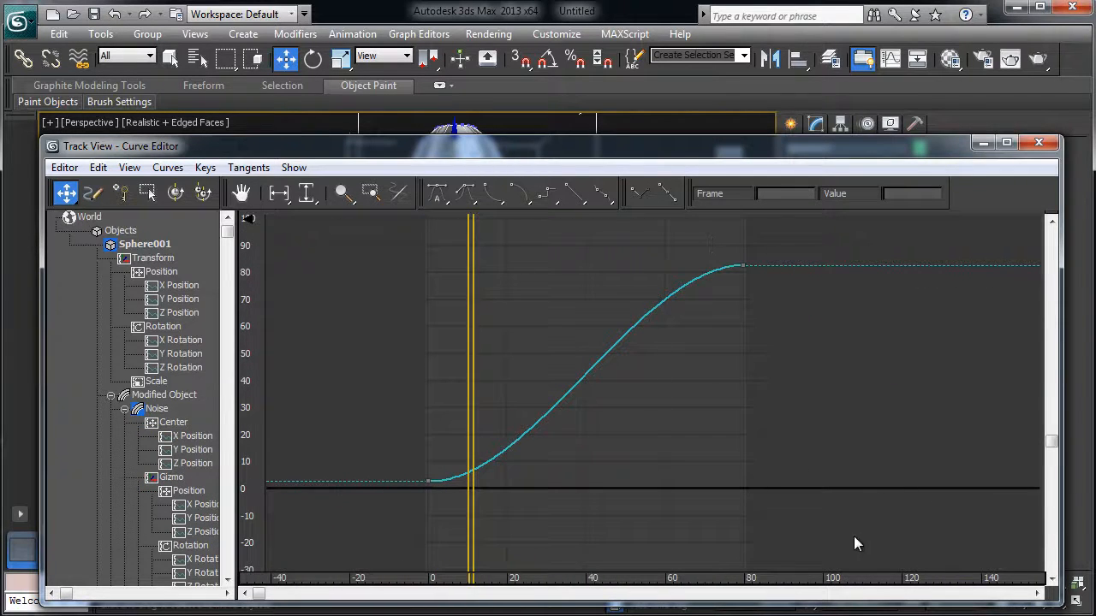
pyautogui.moveTo(377, 241); pyautogui.dragTo(854, 536)
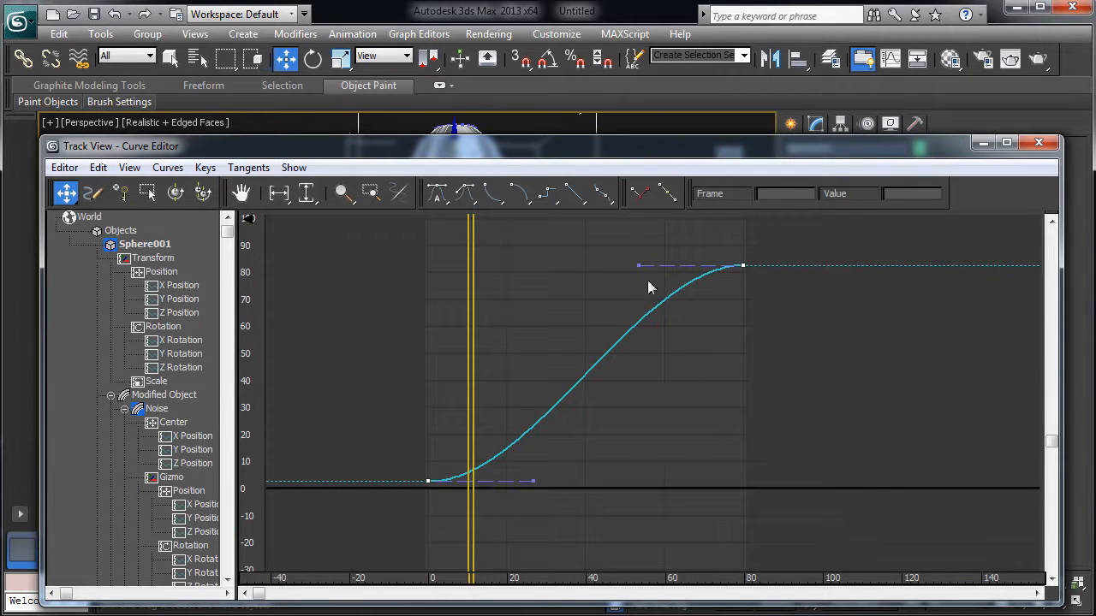
pyautogui.click(576, 196)
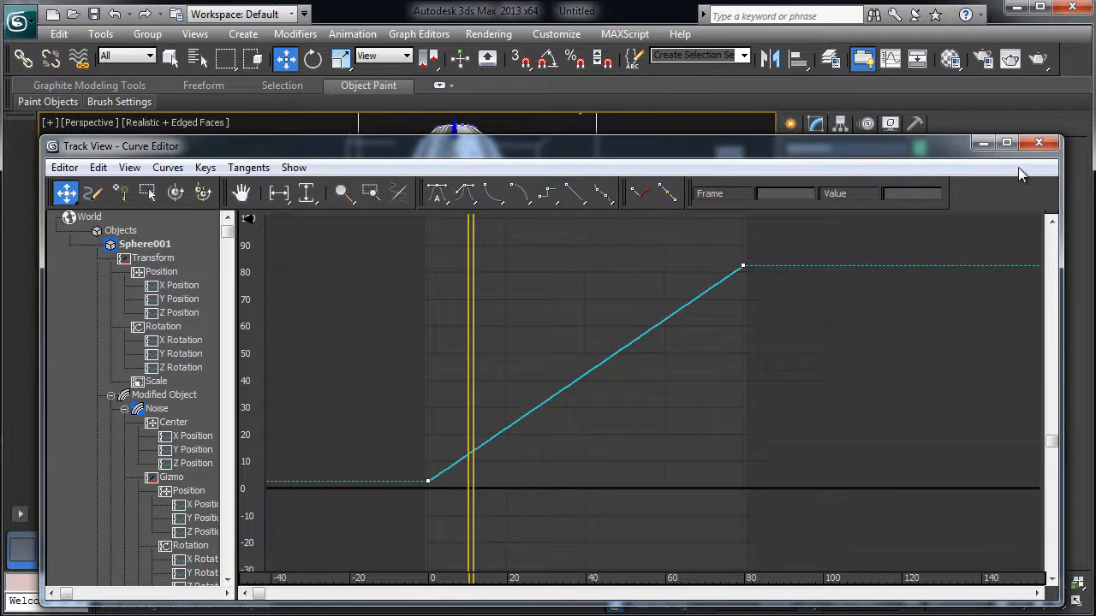
pyautogui.click(1039, 142)
# Play the animation and set the noise scale to 15.332 while it runs
pyautogui.press('/')
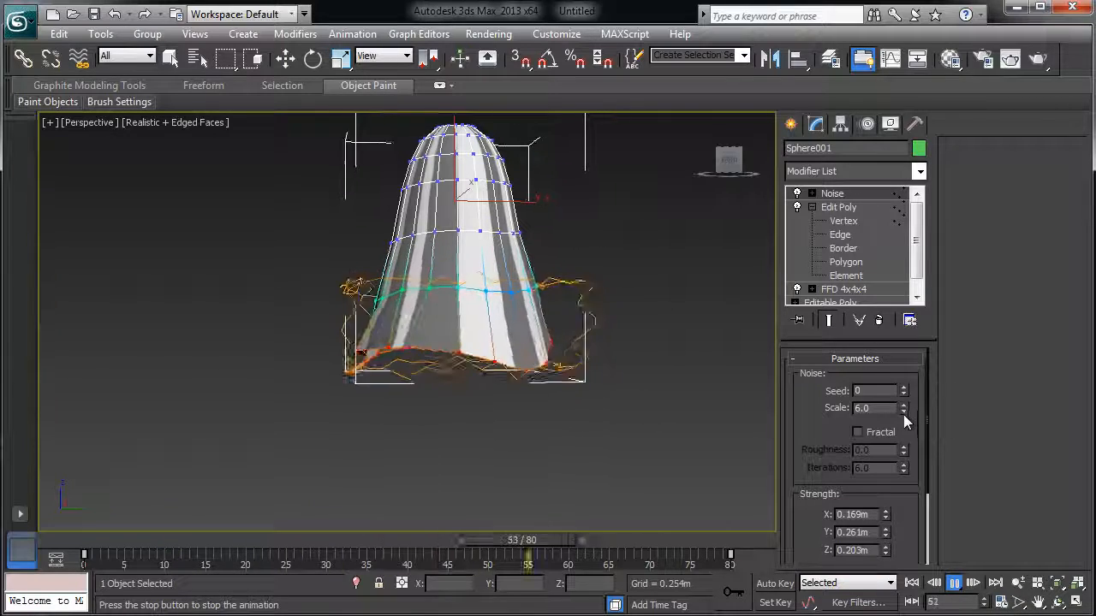
pyautogui.moveTo(904, 411); pyautogui.dragTo(916, 270)
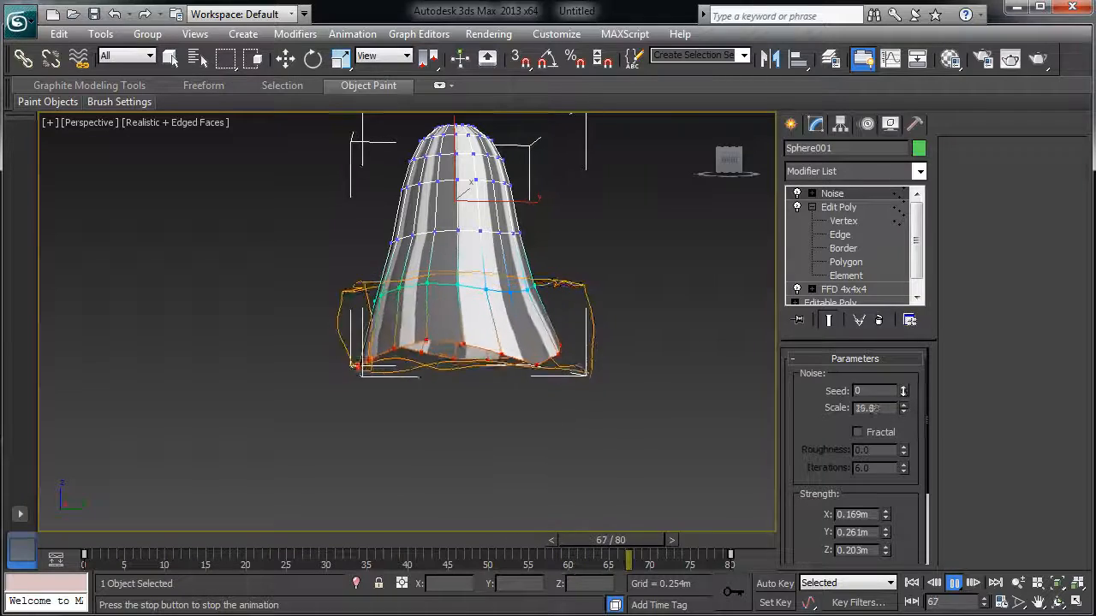
pyautogui.moveTo(903, 391); pyautogui.dragTo(904, 332)
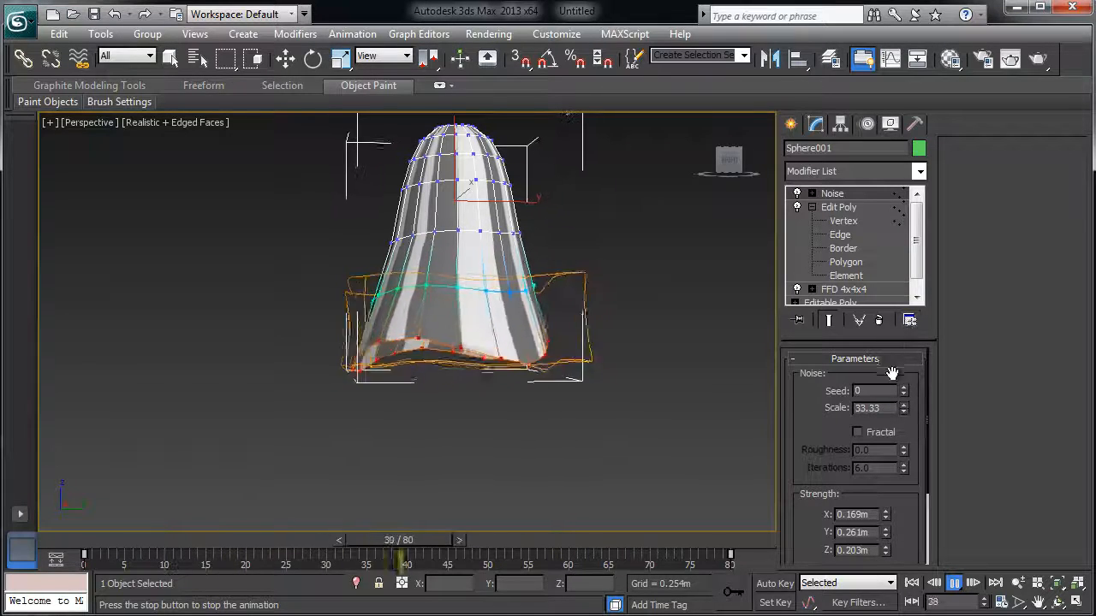
pyautogui.moveTo(904, 409); pyautogui.dragTo(911, 436)
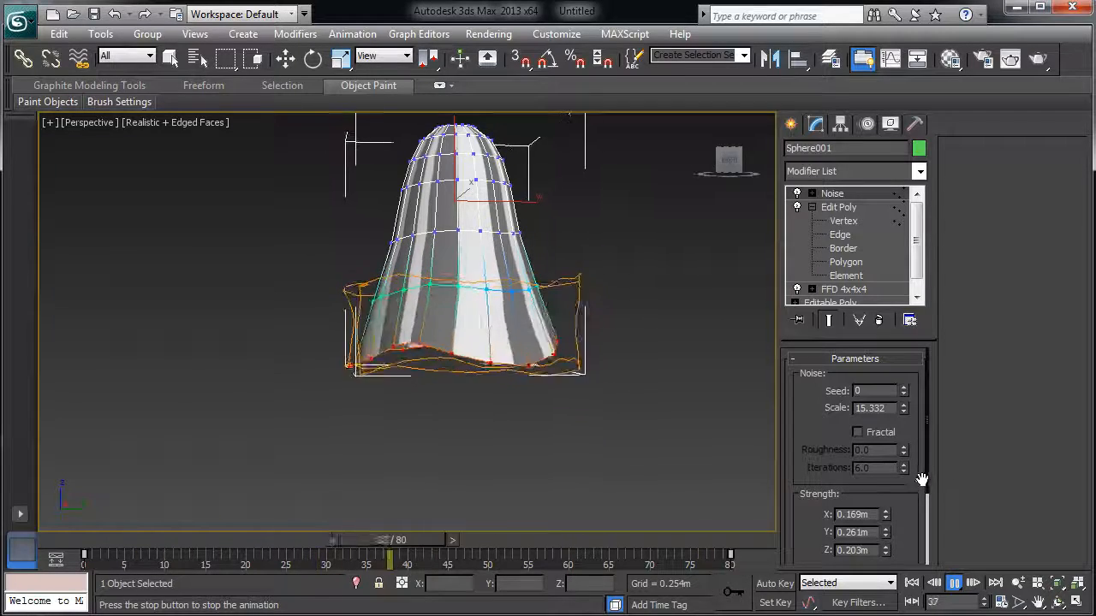
# Adjust the noise animation frequency, set the X strength to 0.115 m, and stop the playback
pyautogui.scroll(-3, 921, 480)
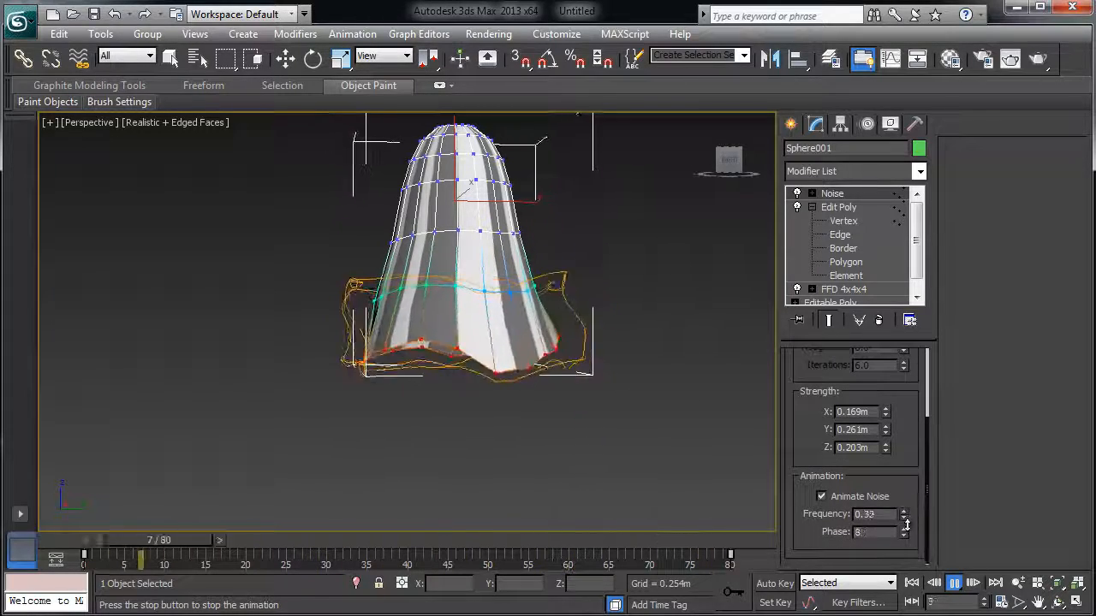
pyautogui.moveTo(907, 525); pyautogui.dragTo(940, 419)
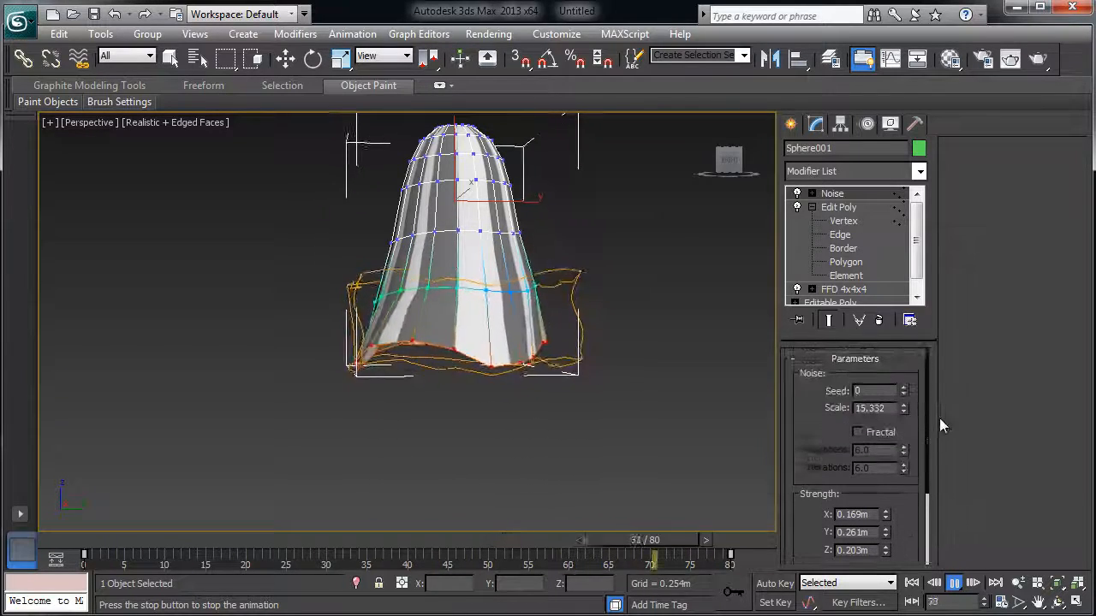
pyautogui.moveTo(885, 515); pyautogui.dragTo(889, 540)
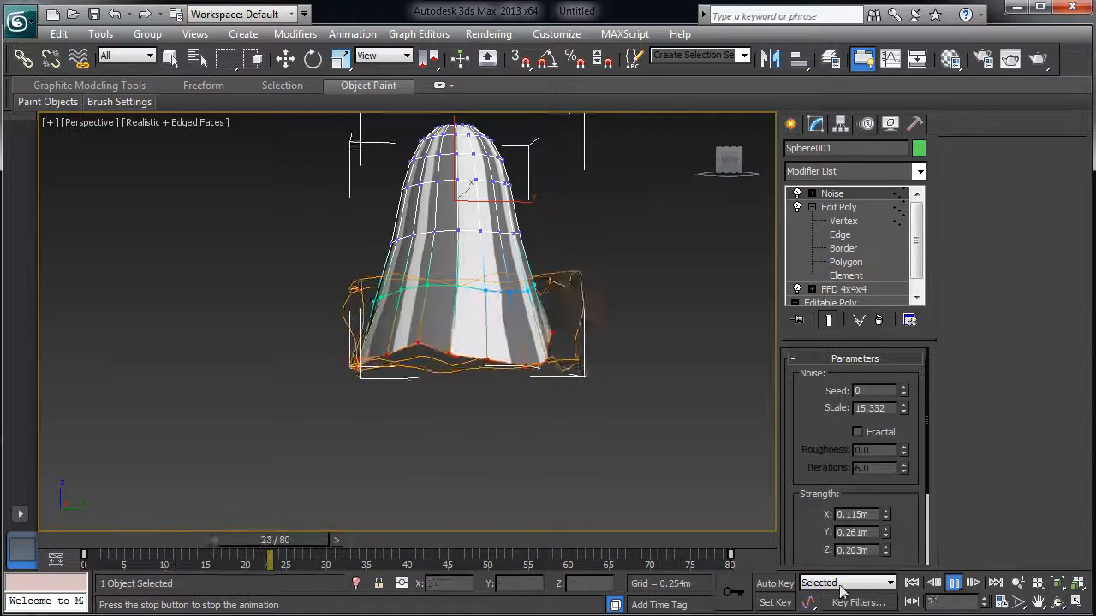
pyautogui.click(953, 586)
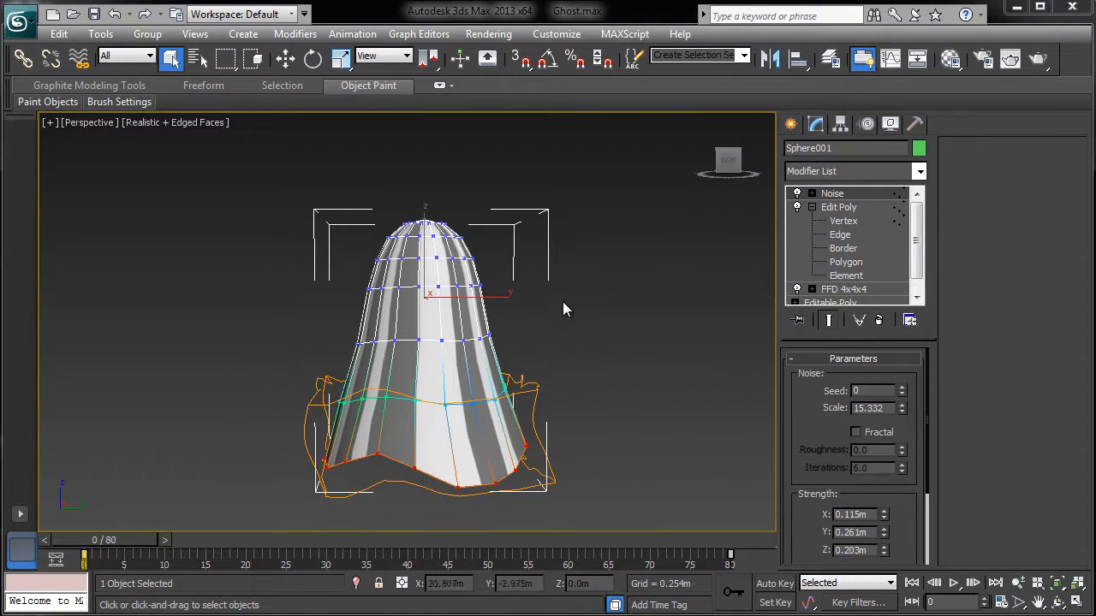
# Compare the noise effect with the Edit Poly modifier at whole-object and vertex level, and return to the Noise modifier
pyautogui.click(844, 220)
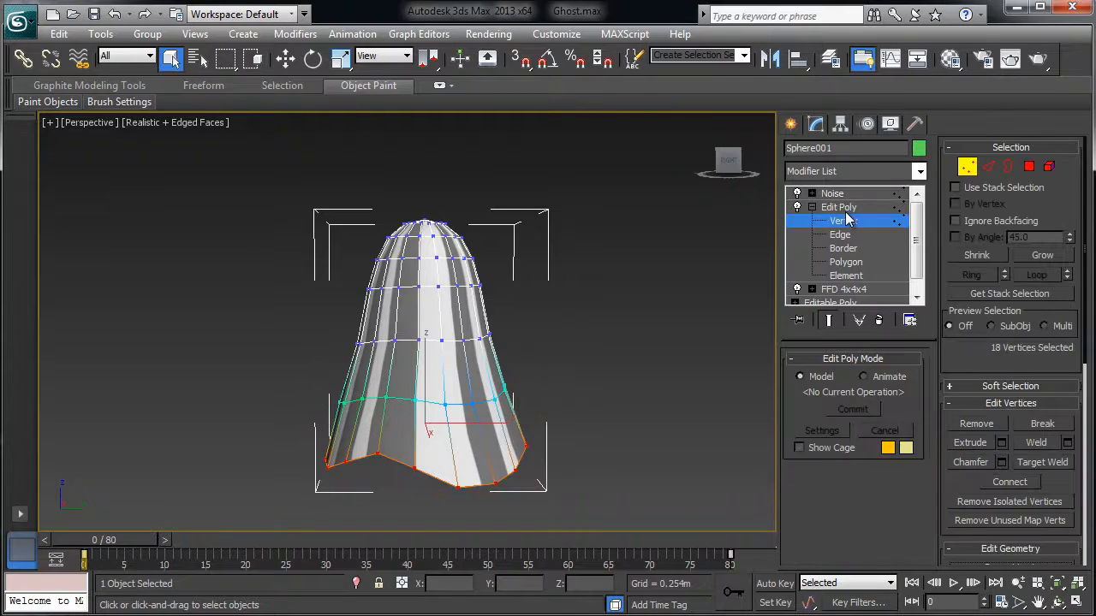
pyautogui.click(846, 210)
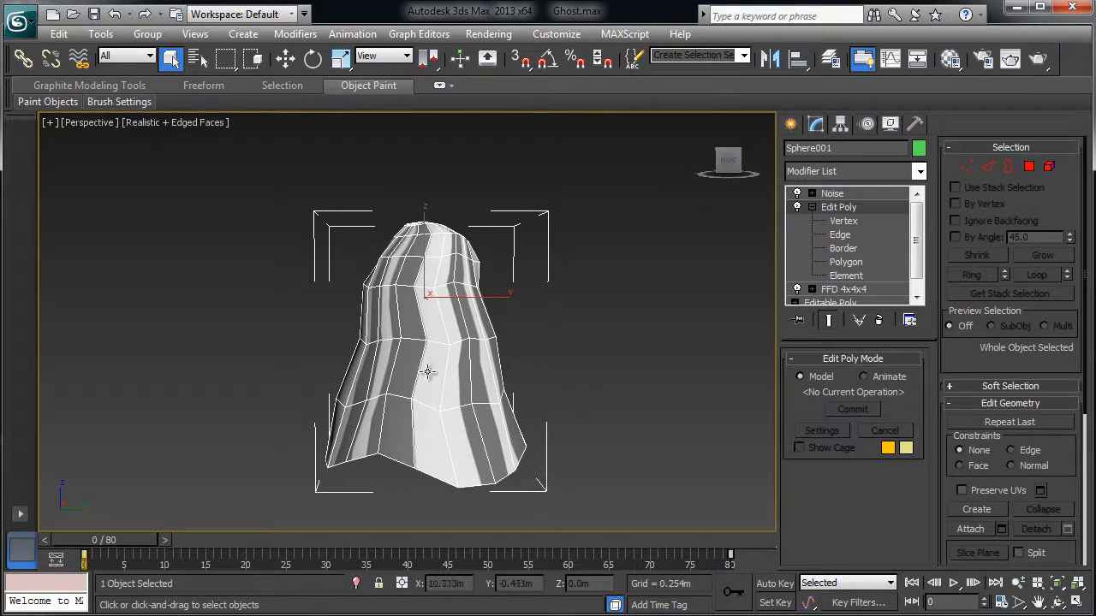
pyautogui.click(839, 223)
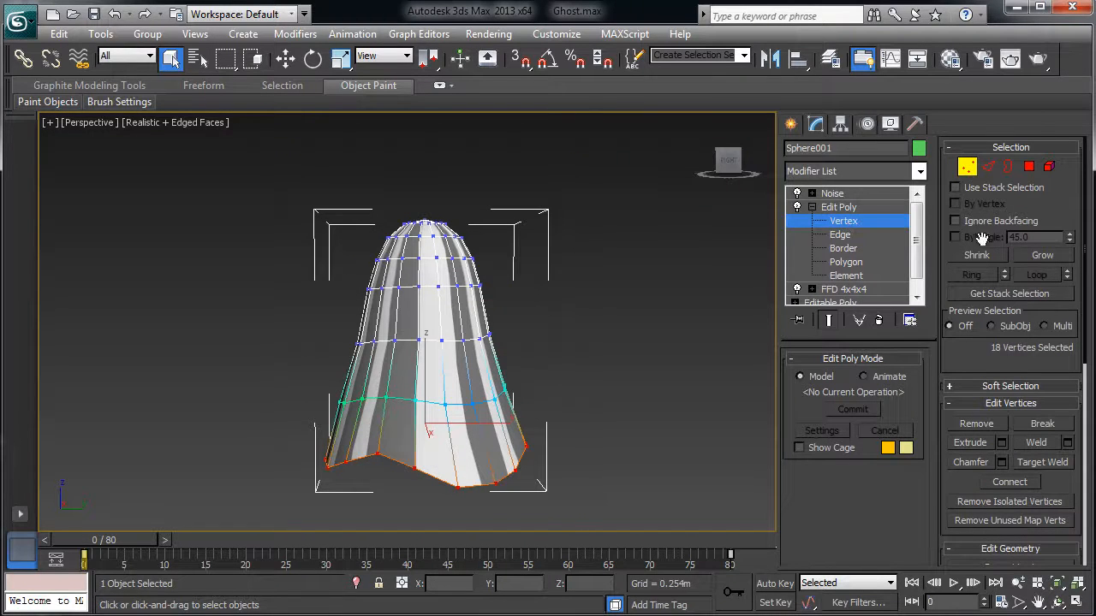
pyautogui.click(829, 194)
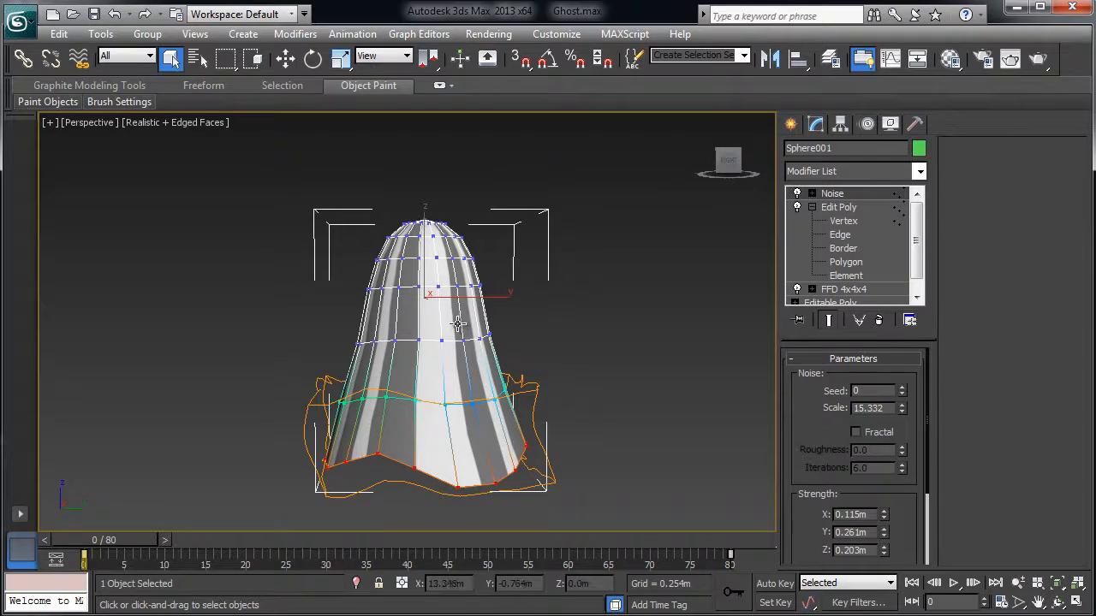
pyautogui.click(809, 172)
pyautogui.click(835, 535)
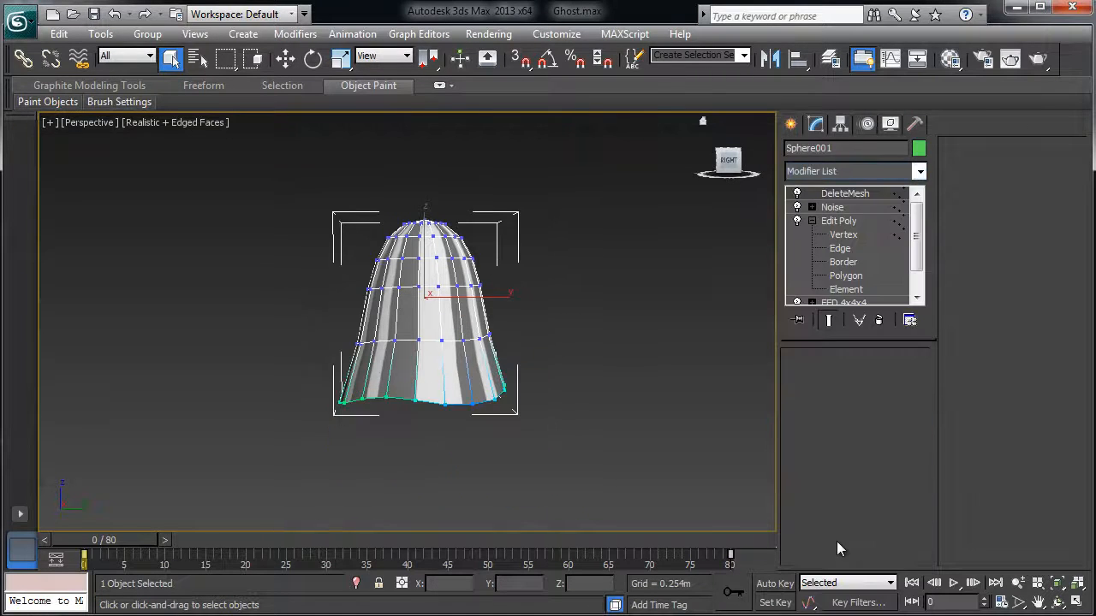
pyautogui.hotkey('ctrl', 'z')
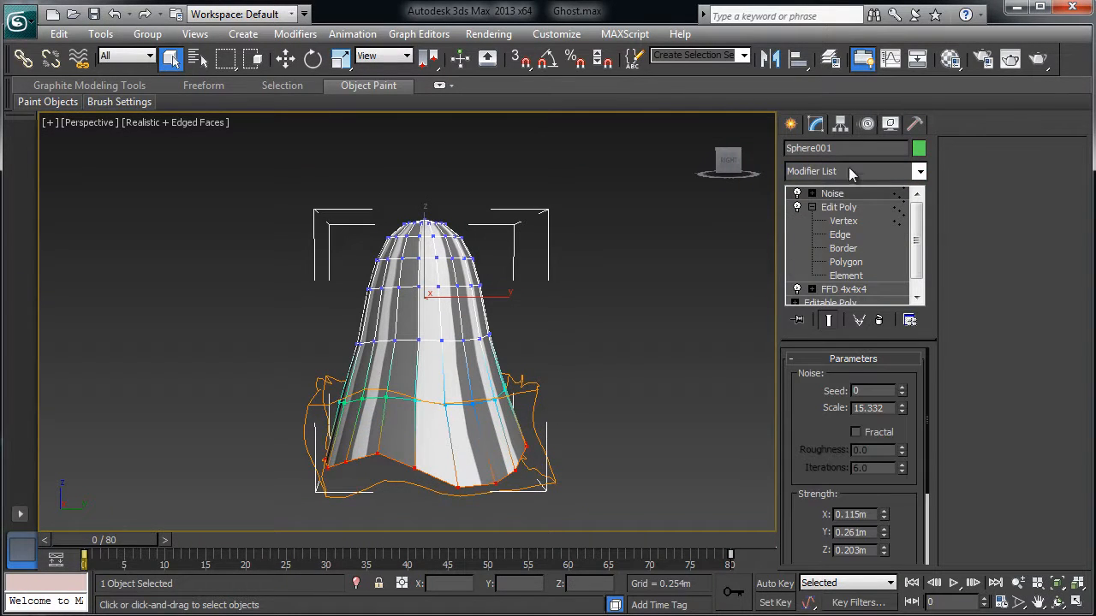
# Add a second Edit Poly modifier above the Noise modifier
pyautogui.click(848, 171)
pyautogui.scroll(-1, 843, 531)
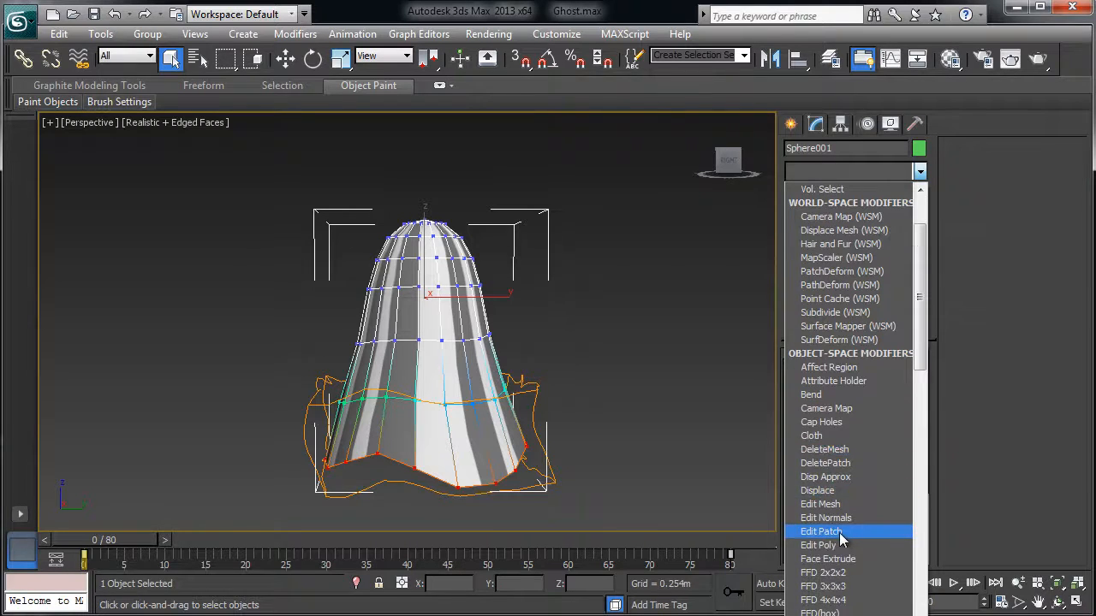
pyautogui.click(841, 545)
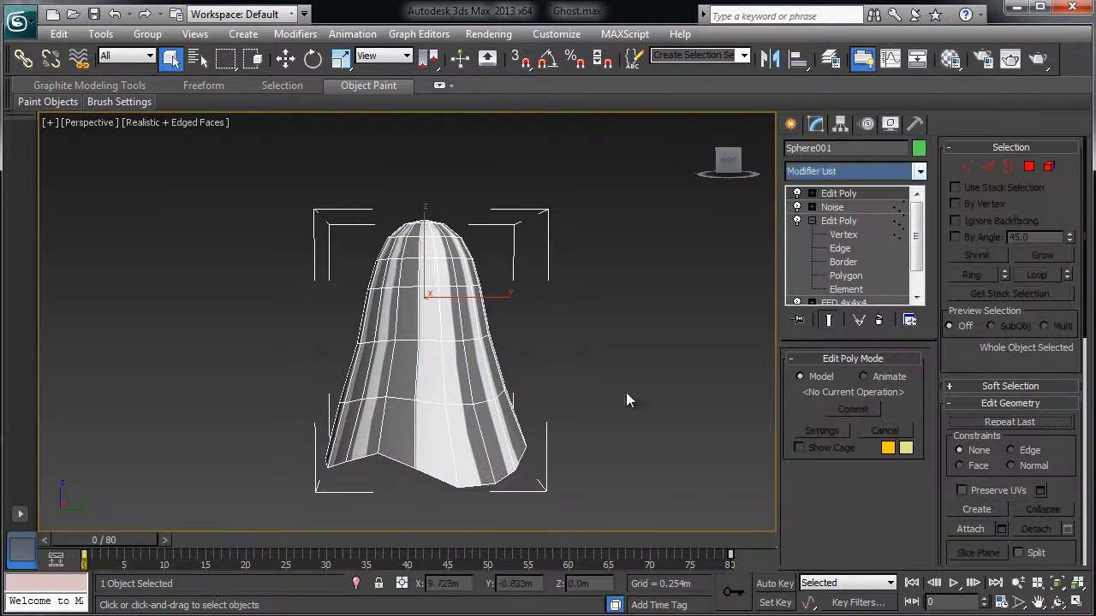
# Try pulling the ghost's upper side vertices outward in the new Edit Poly, undo the move, and leave vertex level
pyautogui.click(811, 193)
pyautogui.click(844, 207)
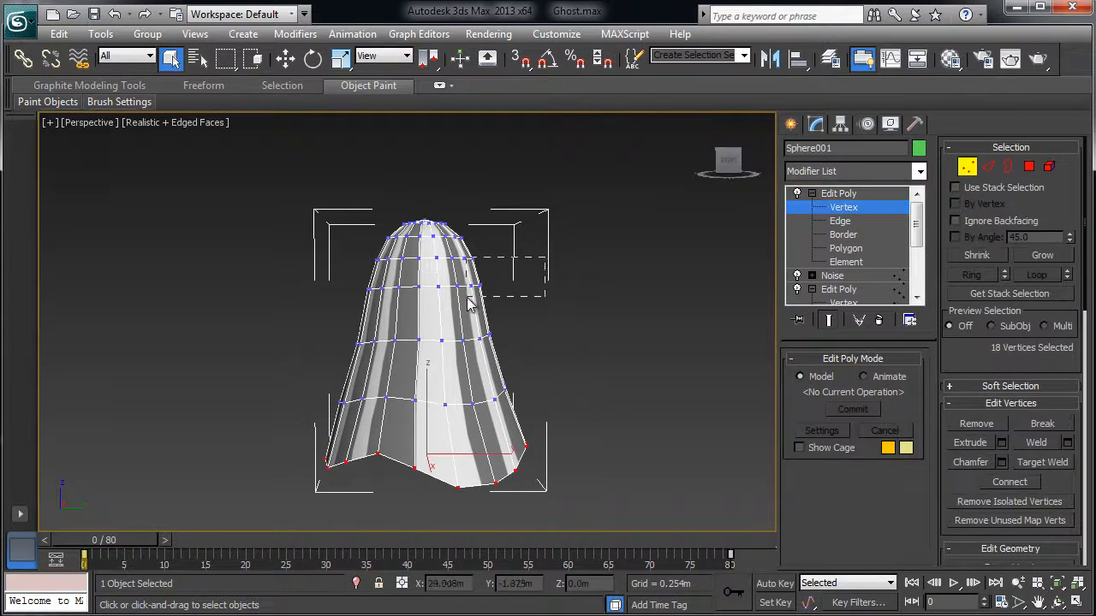
pyautogui.press('w')
pyautogui.moveTo(517, 287); pyautogui.dragTo(599, 285)
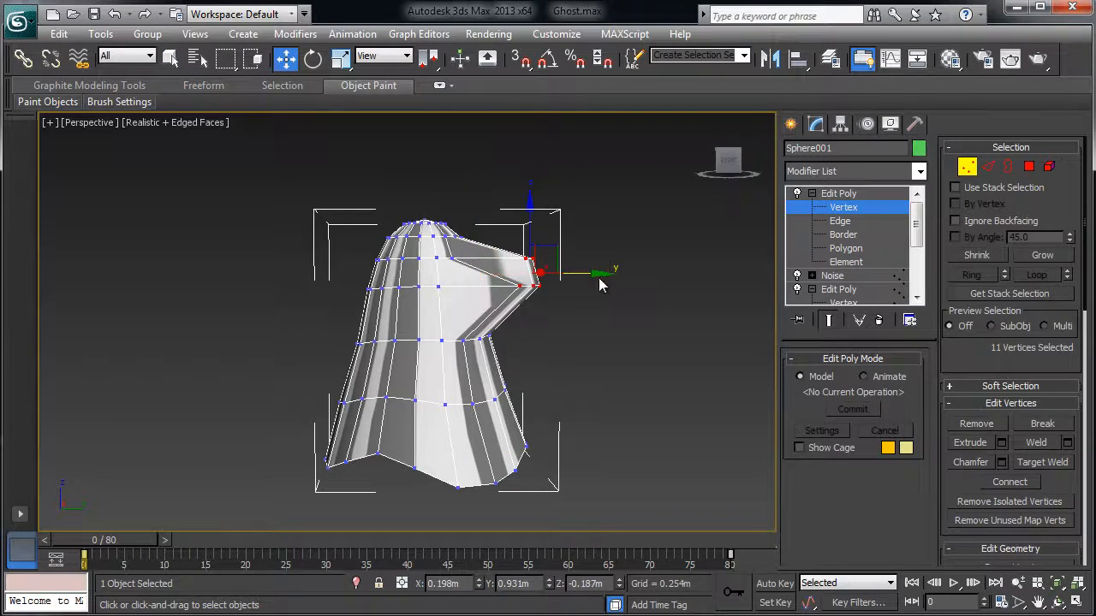
pyautogui.click(832, 277)
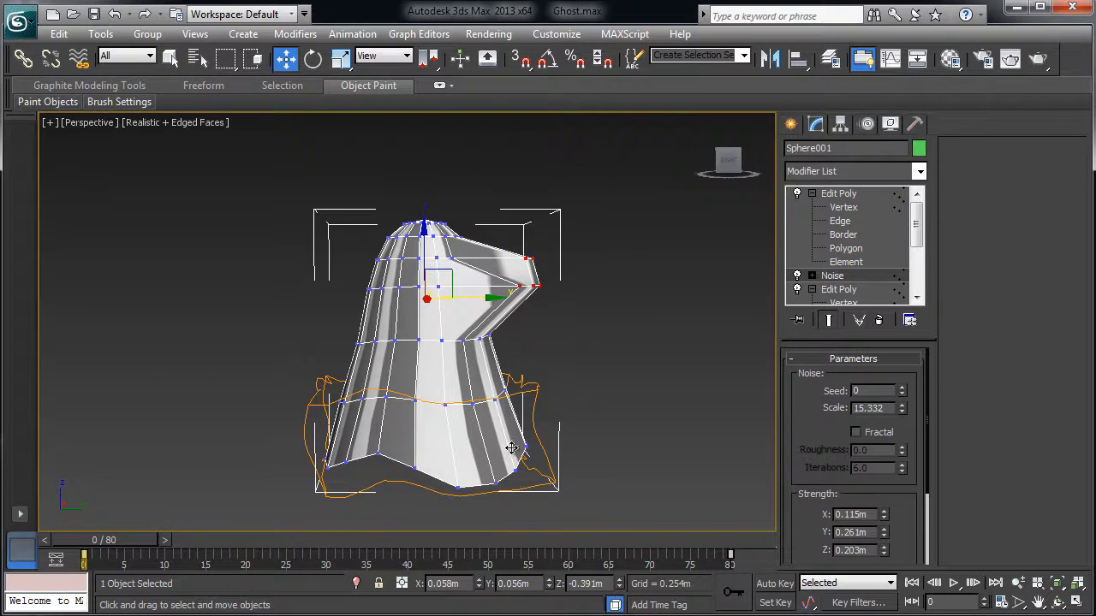
pyautogui.click(839, 193)
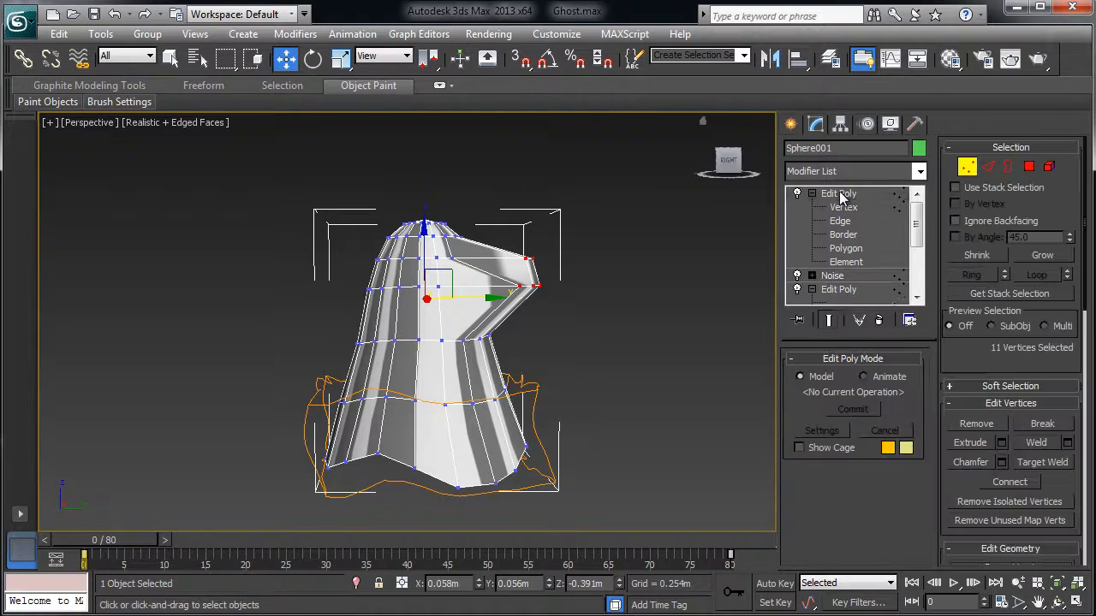
pyautogui.click(844, 207)
pyautogui.hotkey('ctrl', 'z')
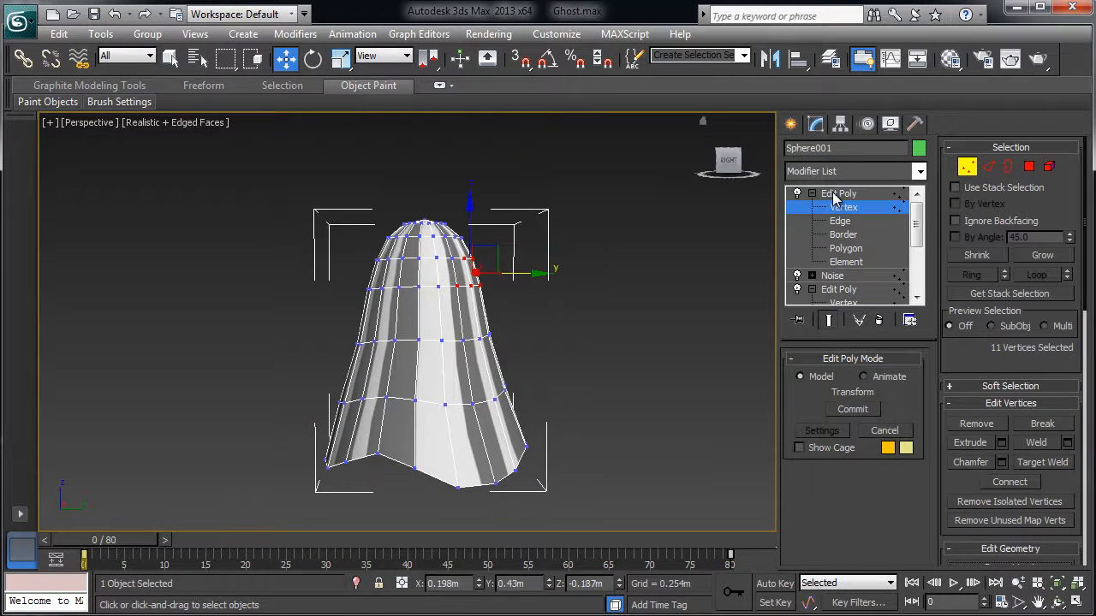
pyautogui.click(835, 196)
# Add a Bend modifier on top of the ghost's modifier stack
pyautogui.click(916, 171)
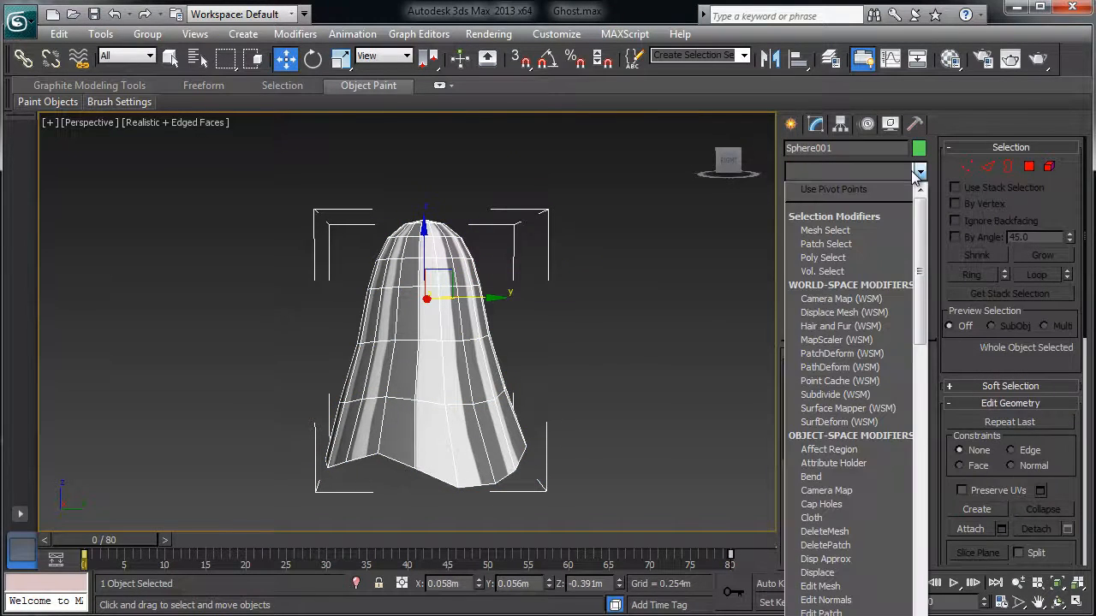
pyautogui.scroll(-1, 839, 464)
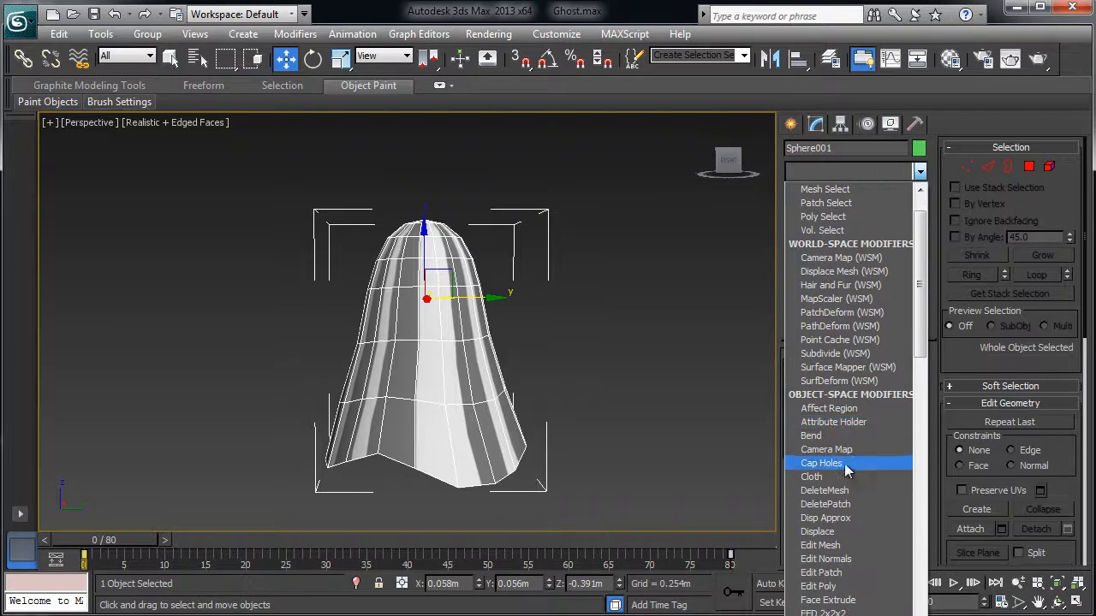
pyautogui.click(835, 438)
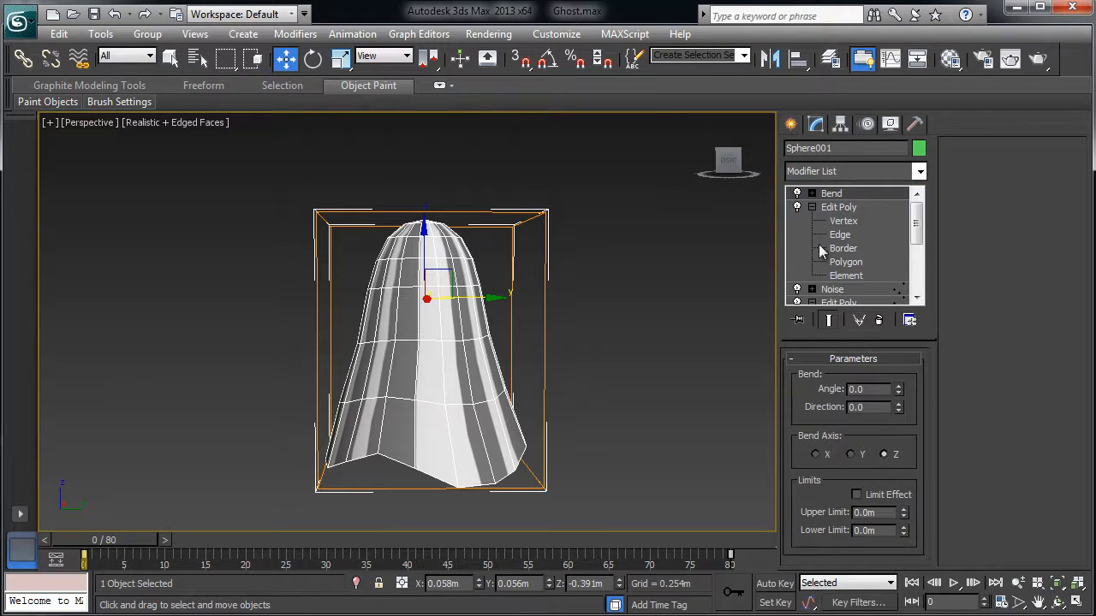
pyautogui.moveTo(898, 388); pyautogui.dragTo(898, 359)
pyautogui.moveTo(905, 320); pyautogui.dragTo(872, 319)
pyautogui.hotkey('ctrl', 'z')
# Move the Bend gizmo up to the top of the ghost's head, at about Z 0.253 m
pyautogui.click(812, 194)
pyautogui.click(835, 210)
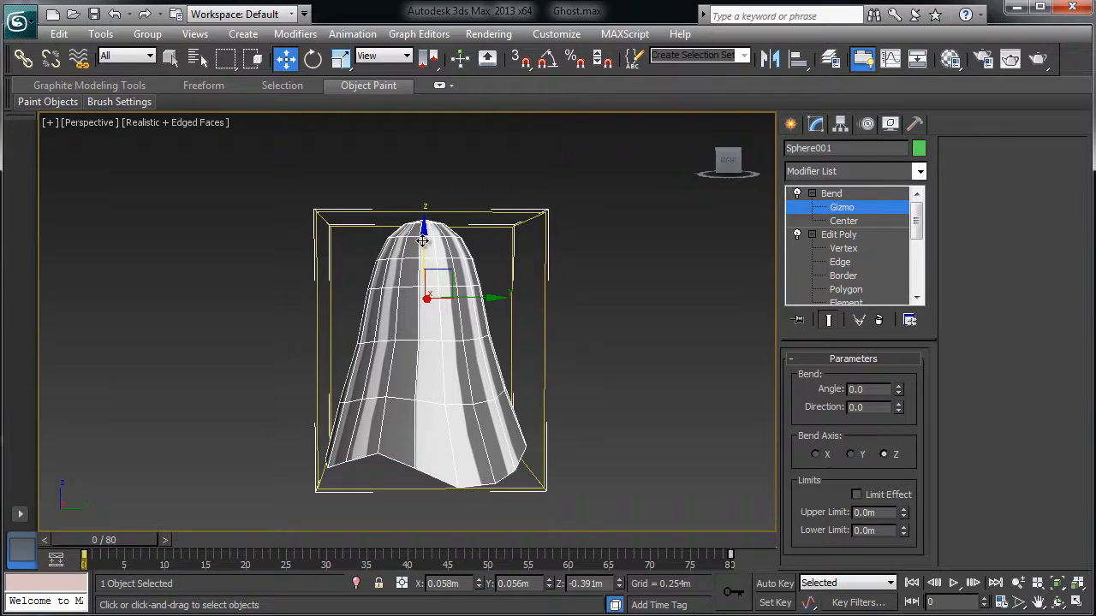
pyautogui.moveTo(422, 241); pyautogui.dragTo(410, 165)
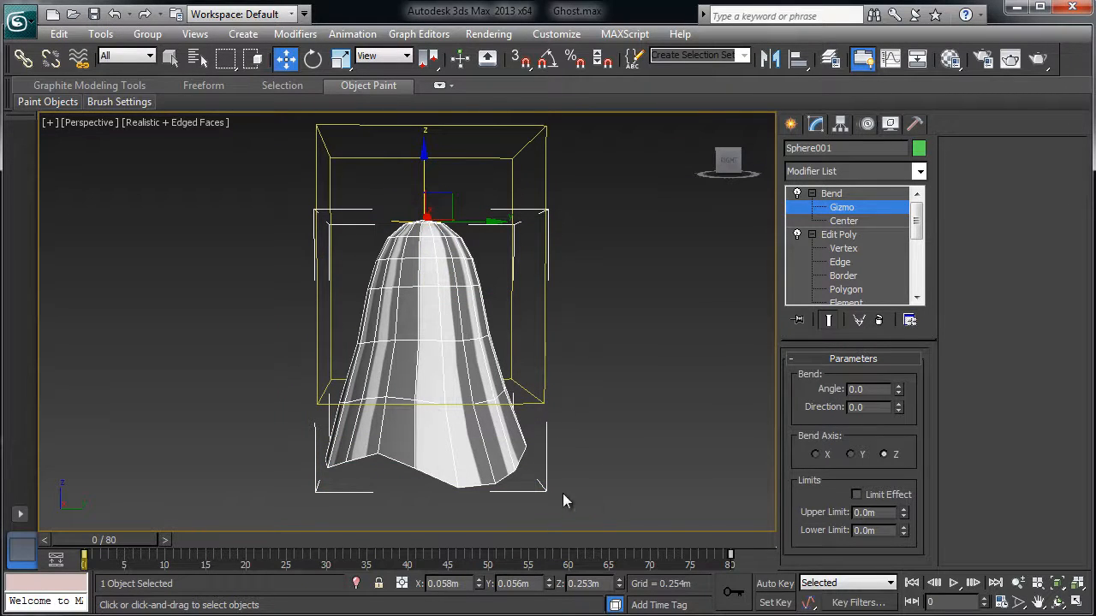
# Rename the Bend modifier ForwardBend and collapse the expanded sub-levels of the Edit Poly beneath it
pyautogui.click(812, 194)
pyautogui.rightClick(830, 199)
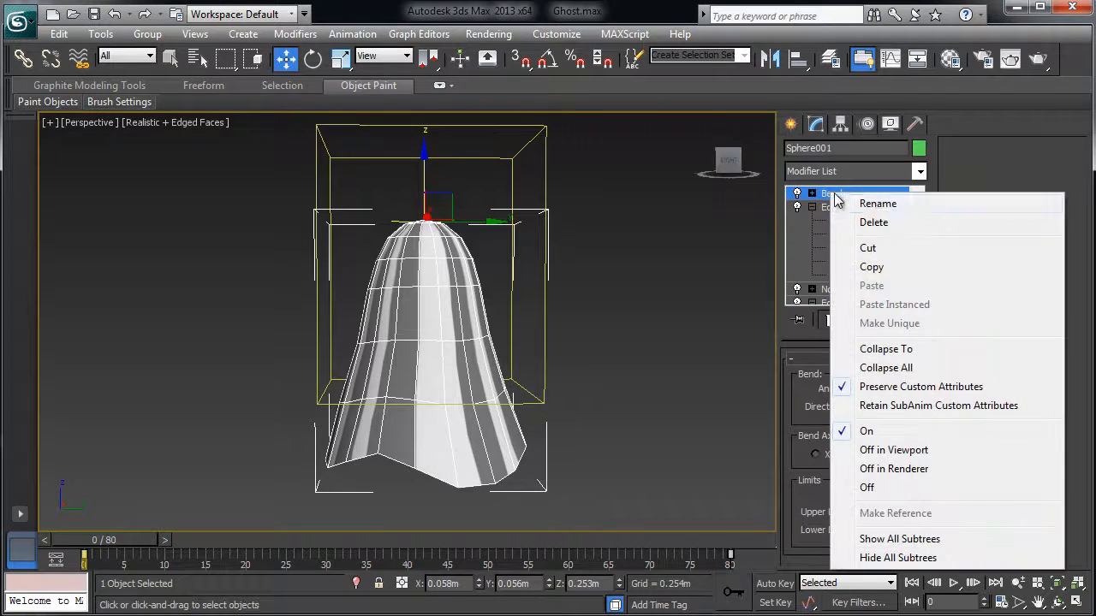
pyautogui.click(878, 205)
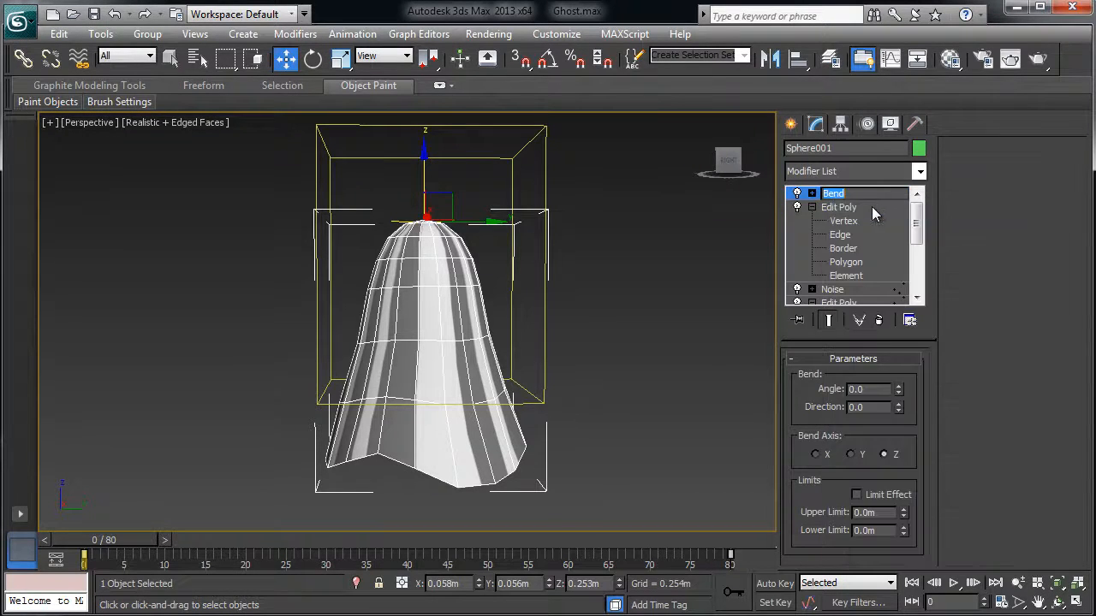
pyautogui.write('Forward')
pyautogui.click(811, 207)
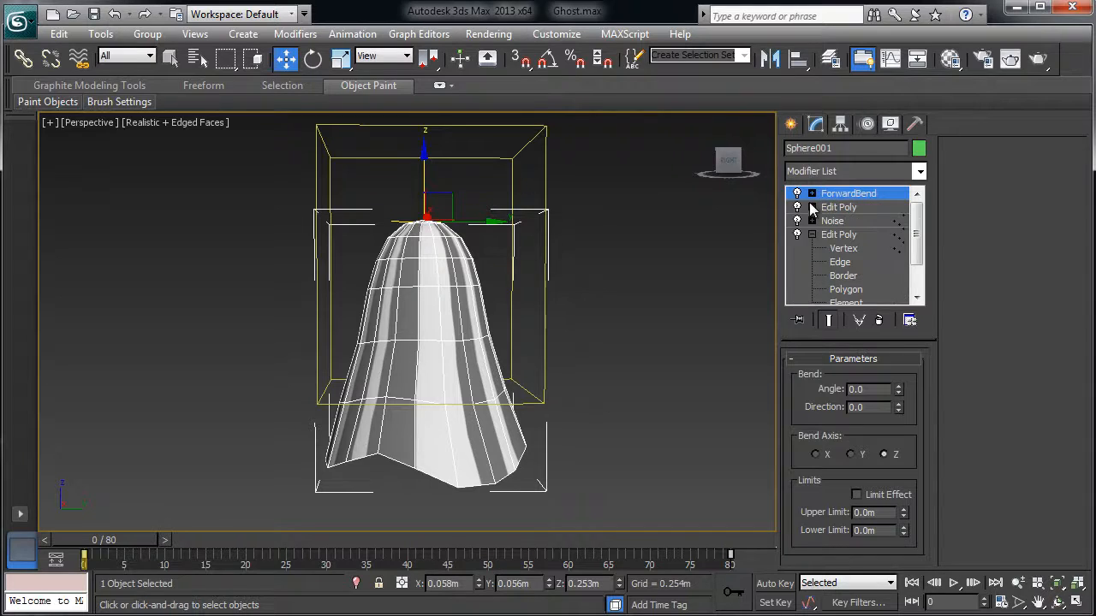
# Add a second Bend modifier on top of the stack and set its direction to 90
pyautogui.click(806, 172)
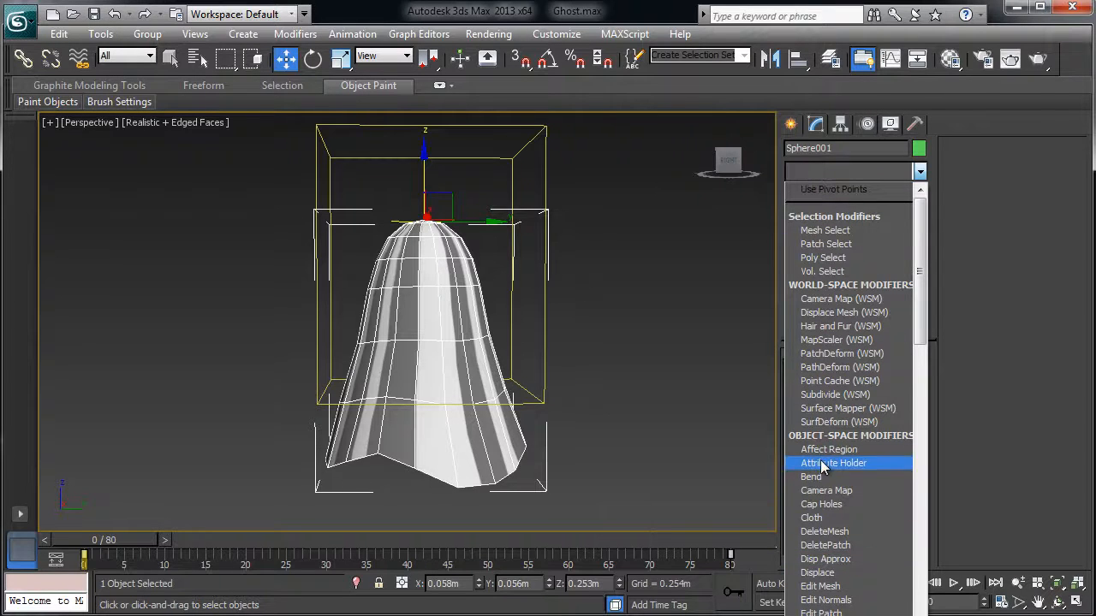
pyautogui.click(813, 477)
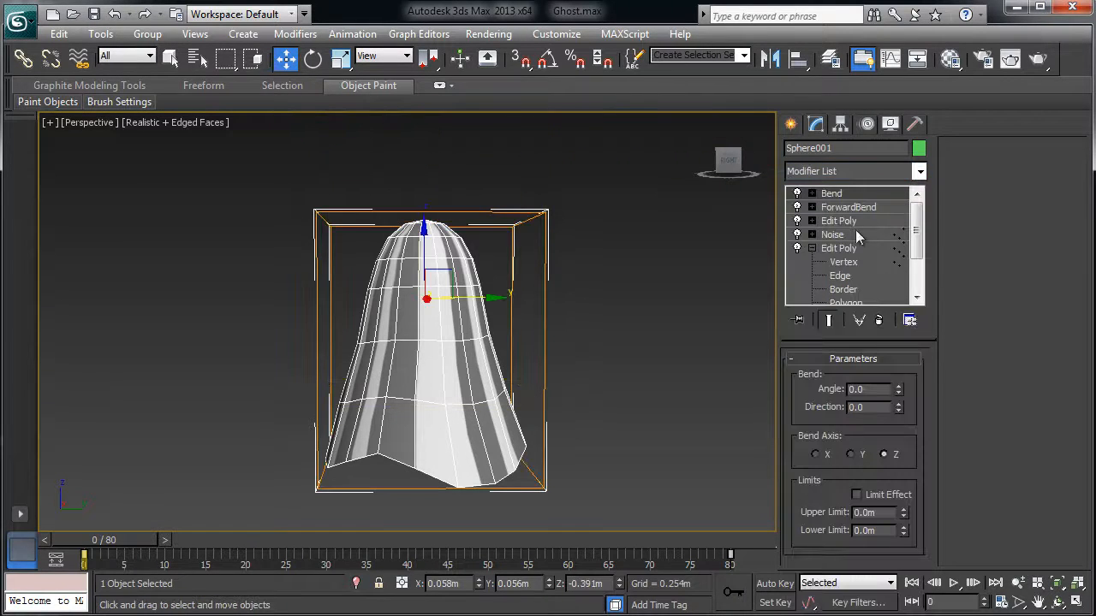
pyautogui.doubleClick(864, 407)
pyautogui.write('90')
# With a trial bend angle of 99.5, move the new Bend's gizmo up to the top of the ghost's head, and reset the angle to 0
pyautogui.moveTo(900, 389); pyautogui.dragTo(870, 228)
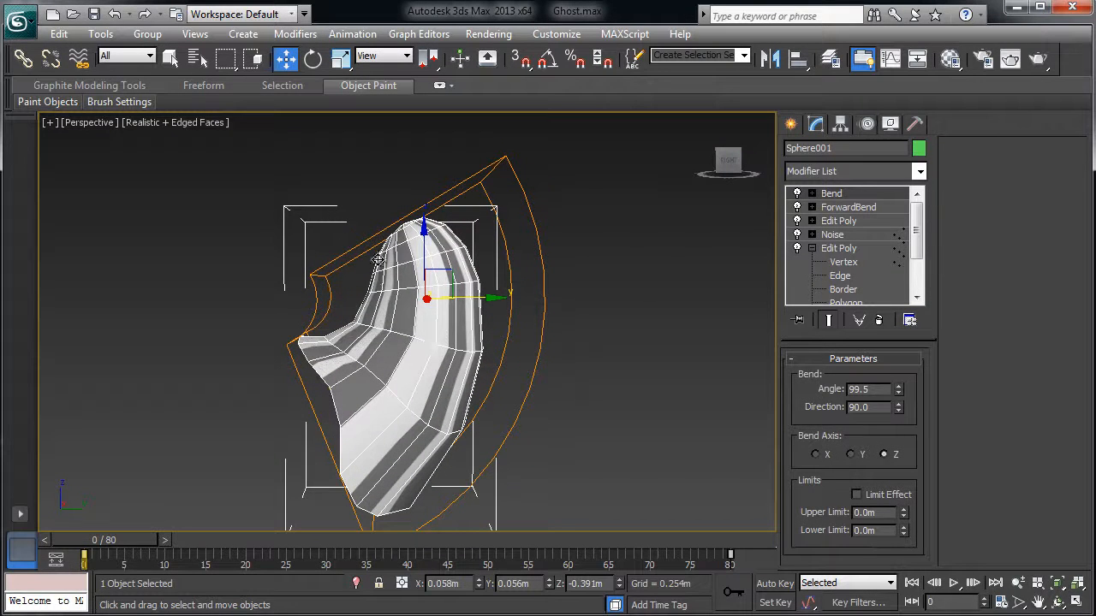
pyautogui.click(812, 193)
pyautogui.click(830, 208)
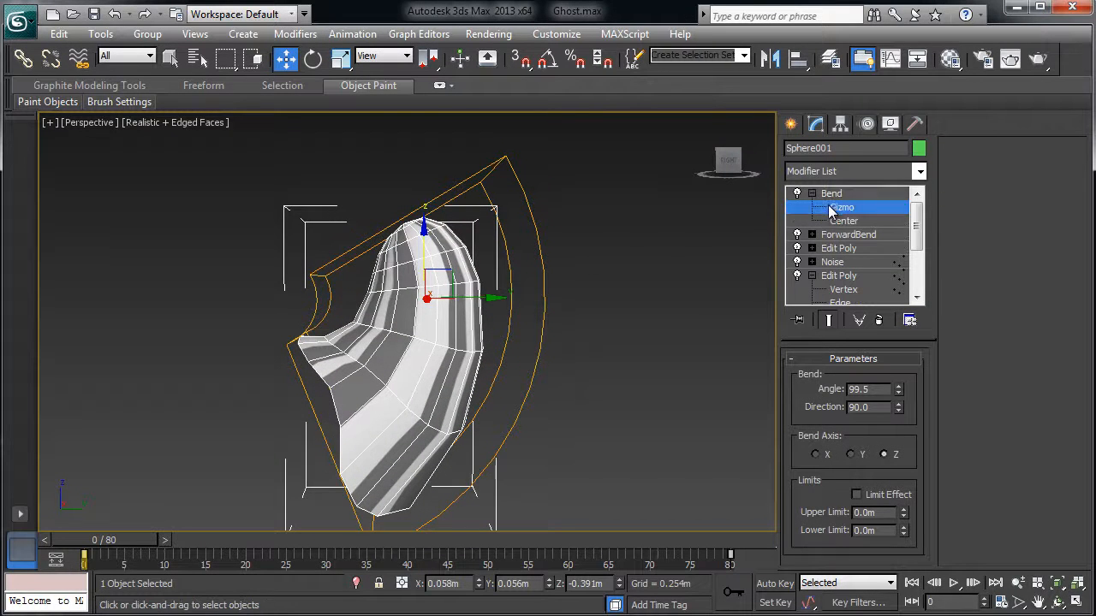
pyautogui.moveTo(423, 231); pyautogui.dragTo(422, 154)
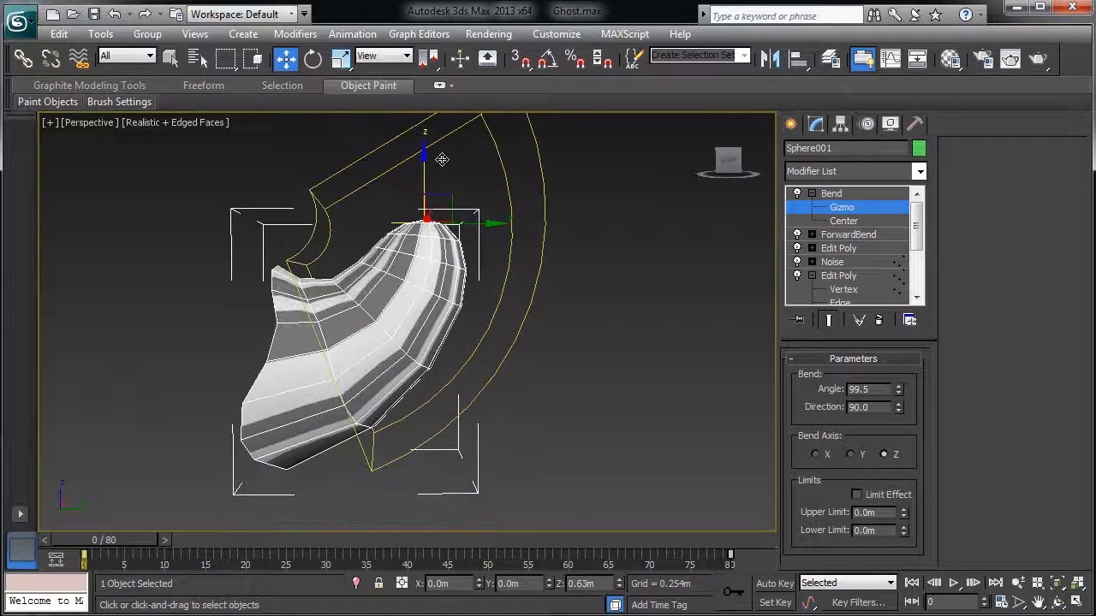
pyautogui.rightClick(900, 391)
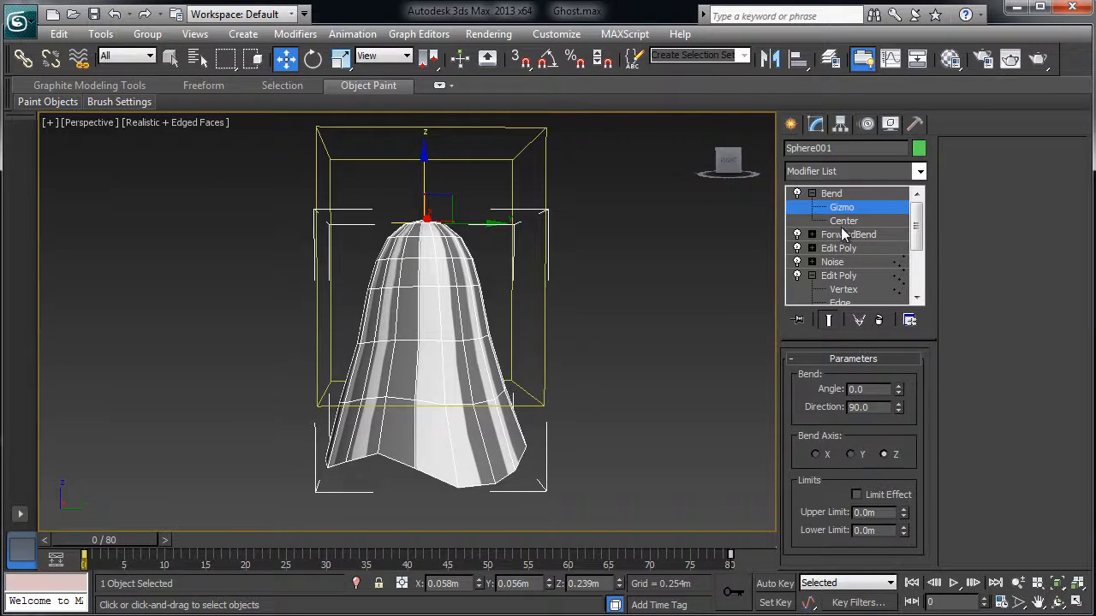
# Rename the upper Bend modifier SidewaysBend, collapse the stack's sub-levels and leave the gizmo level
pyautogui.rightClick(843, 194)
pyautogui.click(886, 198)
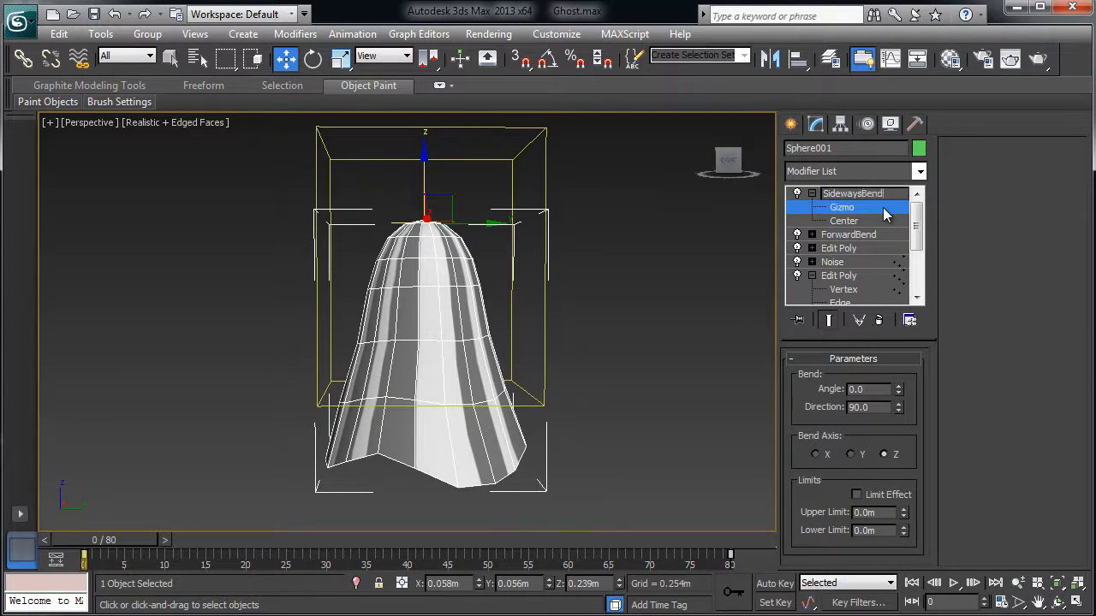
pyautogui.press('Return')
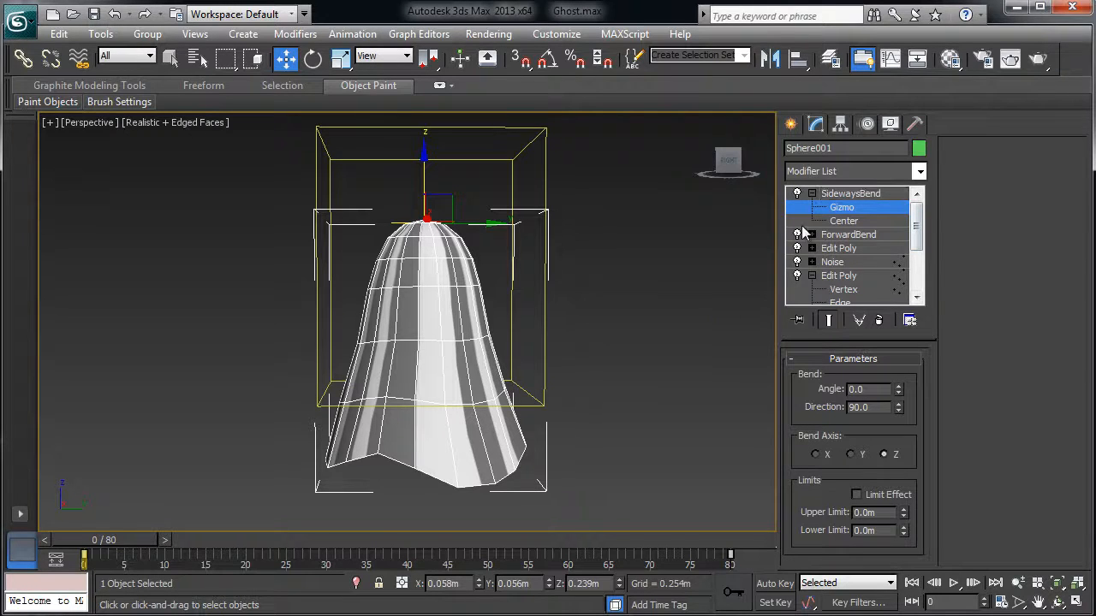
pyautogui.click(812, 195)
pyautogui.click(811, 249)
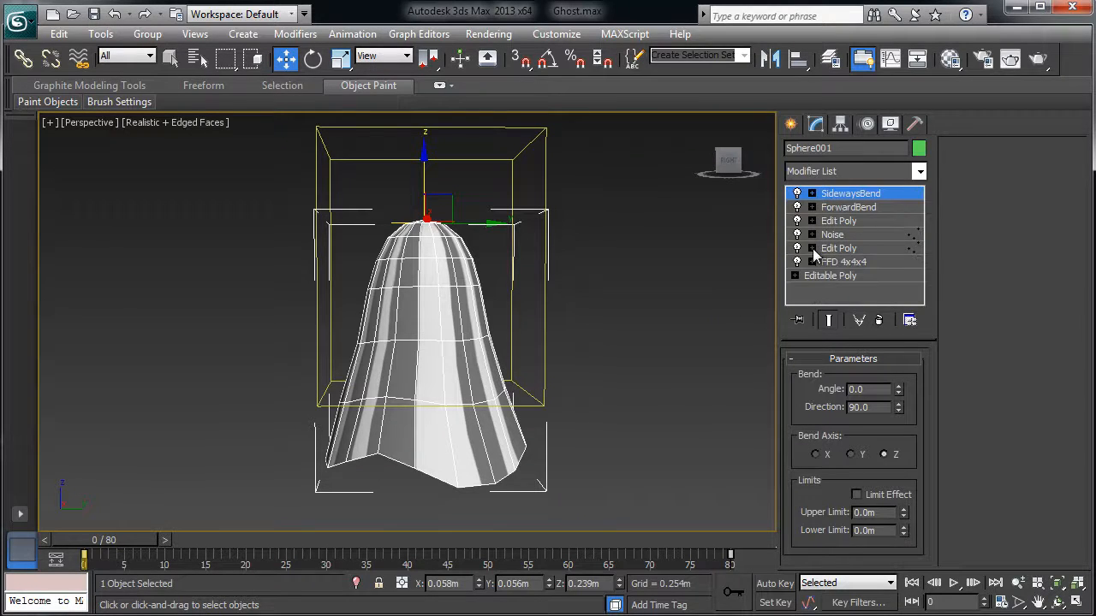
pyautogui.click(812, 194)
pyautogui.click(834, 193)
pyautogui.click(811, 194)
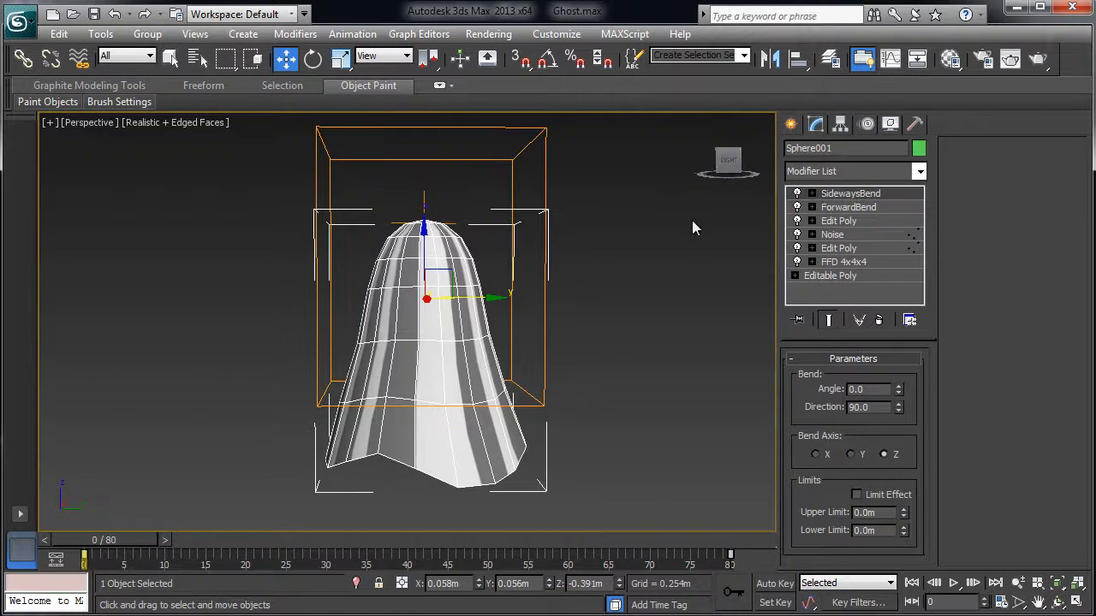
# Create a flat cylinder beside the ghost, about 0.392 m in radius and 0.209 m high, with 1 height segment
pyautogui.click(788, 124)
pyautogui.click(813, 272)
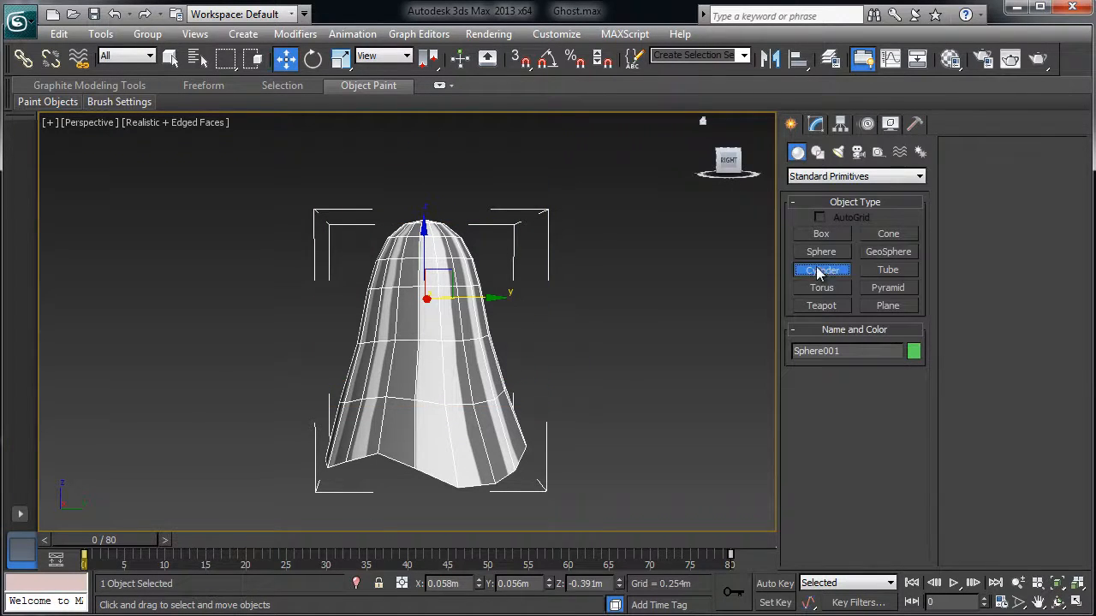
pyautogui.keyDown('alt'); pyautogui.moveTo(628, 380); pyautogui.dragTo(522, 391, button='middle'); pyautogui.keyUp('alt')
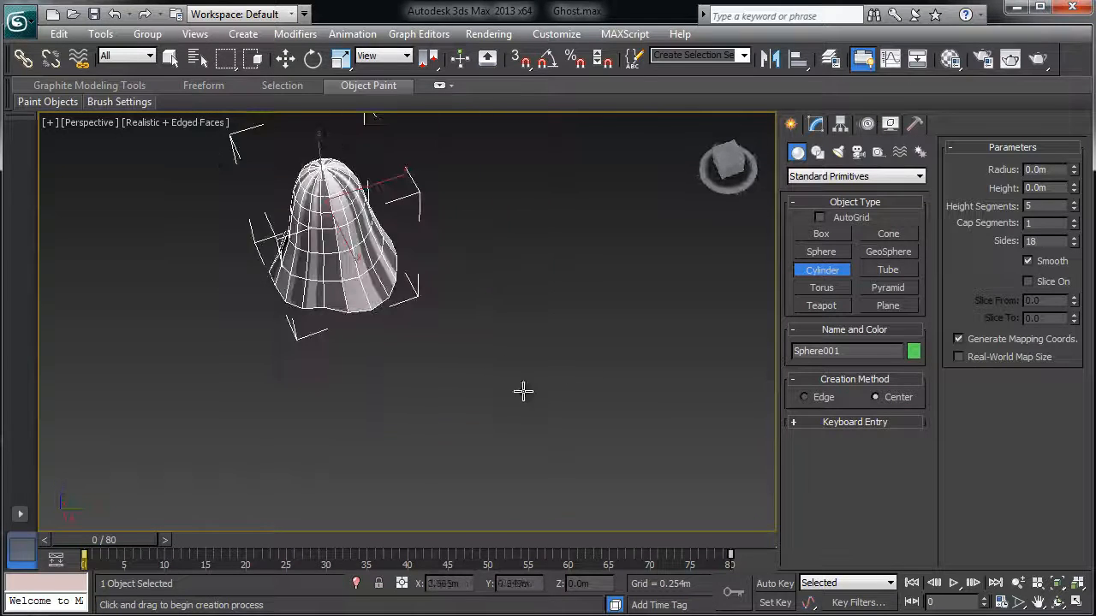
pyautogui.moveTo(521, 391); pyautogui.dragTo(547, 413)
pyautogui.click(553, 398)
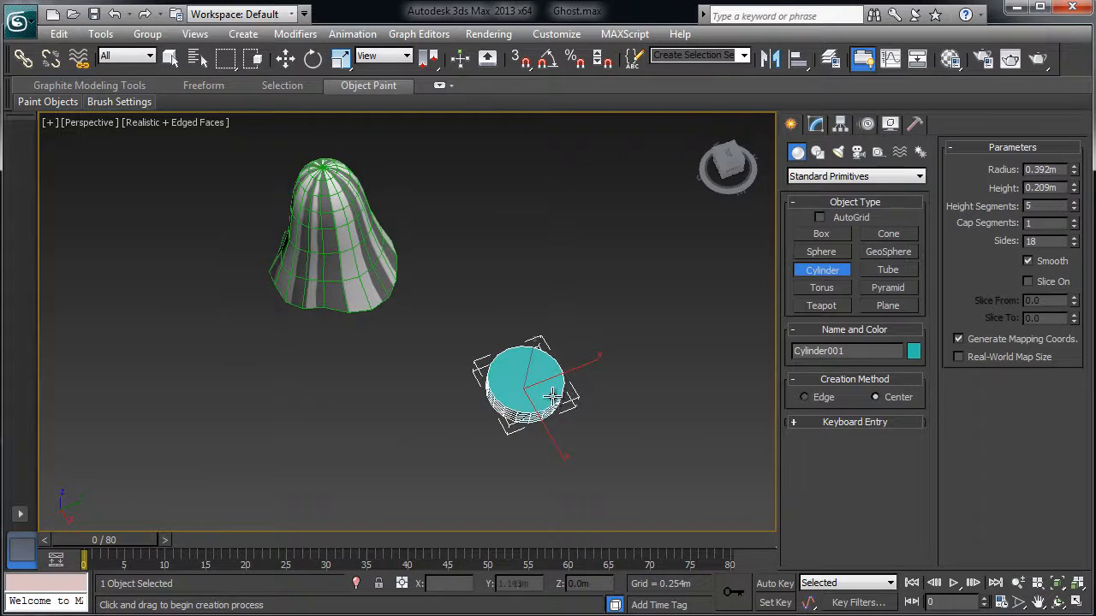
pyautogui.rightClick(1075, 209)
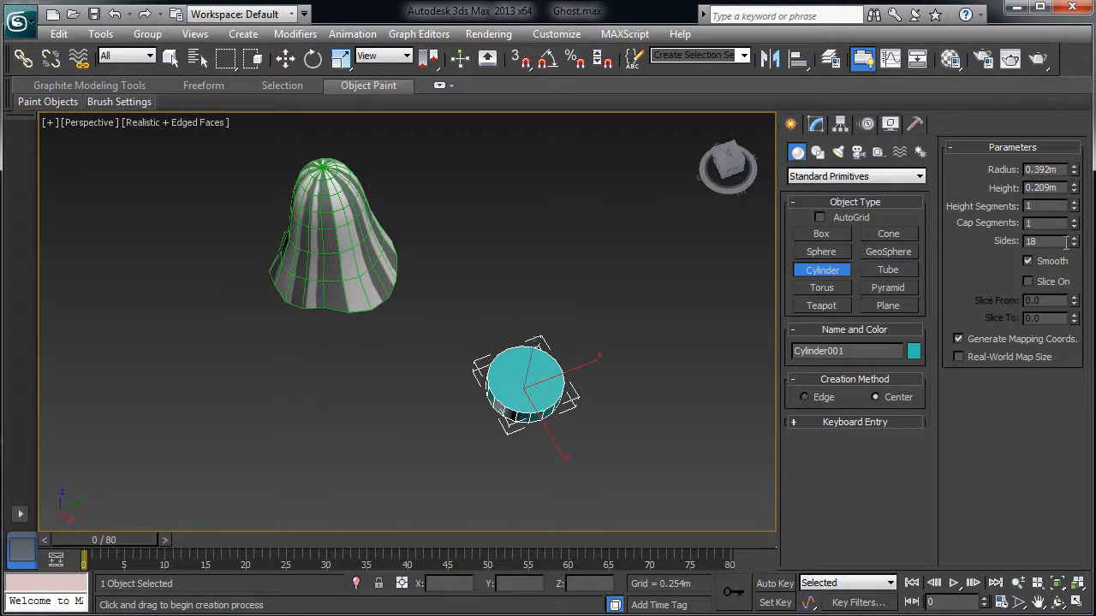
# Convert the new cylinder to an Editable Poly
pyautogui.keyDown('alt'); pyautogui.moveTo(661, 311); pyautogui.dragTo(663, 262, button='middle'); pyautogui.keyUp('alt')
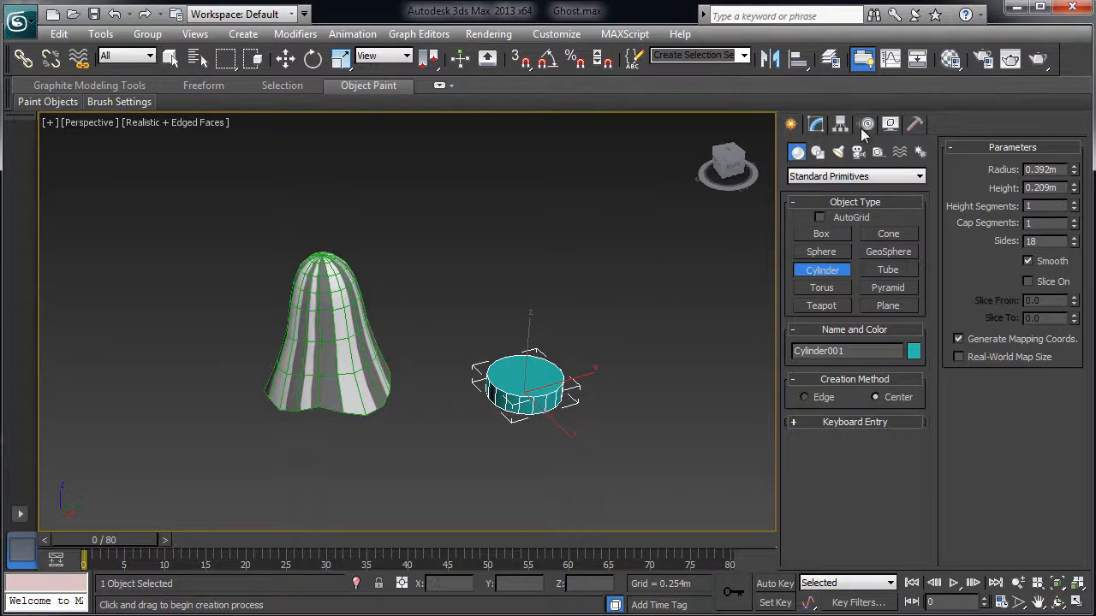
pyautogui.click(818, 125)
pyautogui.rightClick(824, 193)
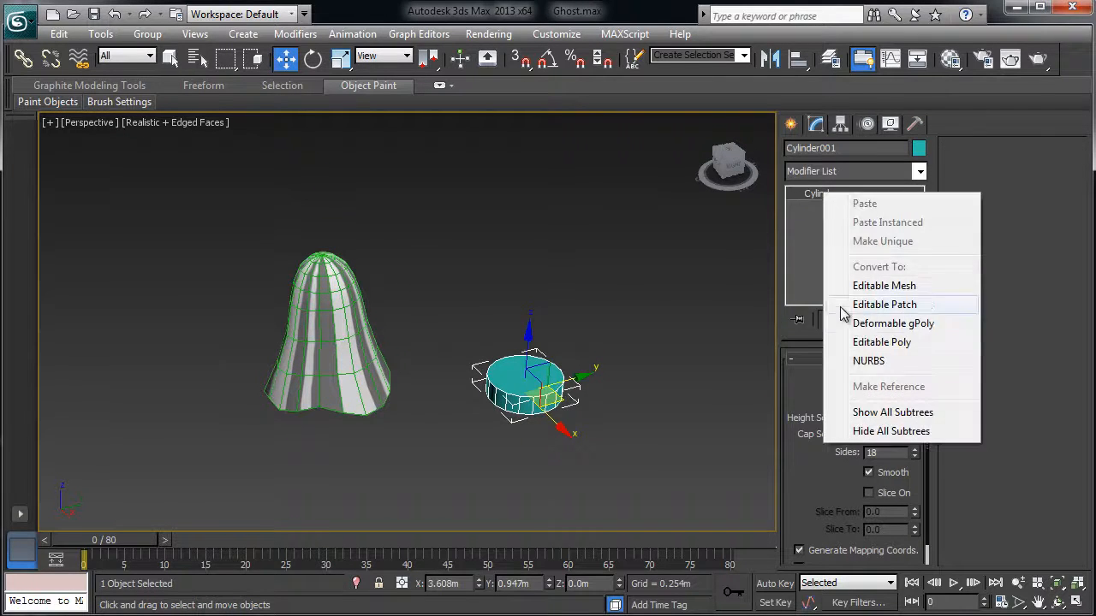
pyautogui.click(864, 343)
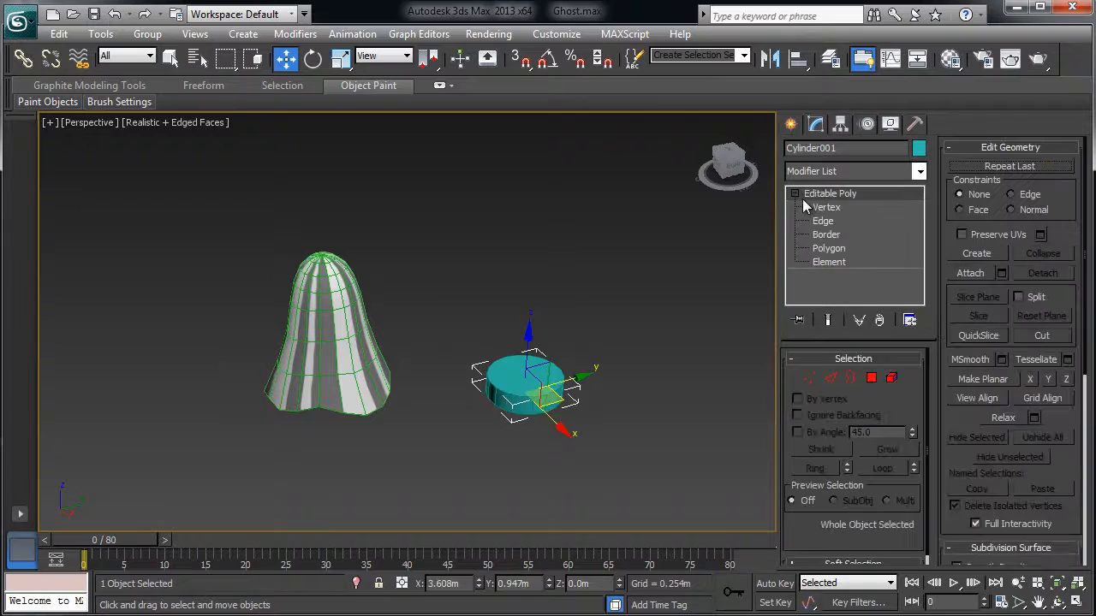
# Delete all of the cylinder's polygons except its top cap and leave polygon level
pyautogui.click(828, 248)
pyautogui.click(536, 374)
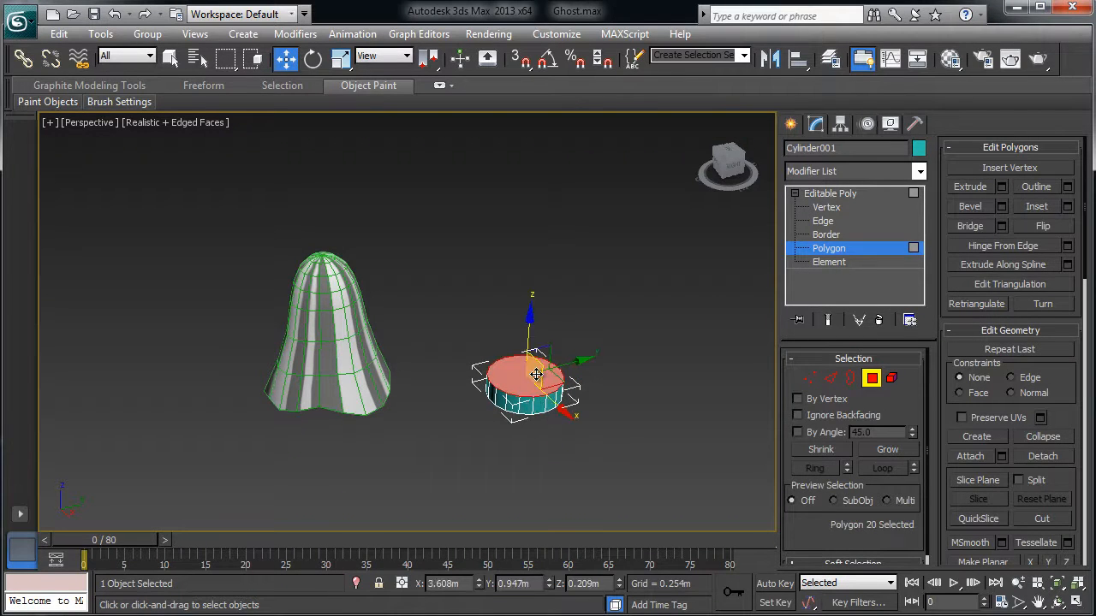
pyautogui.hotkey('ctrl', 'i')
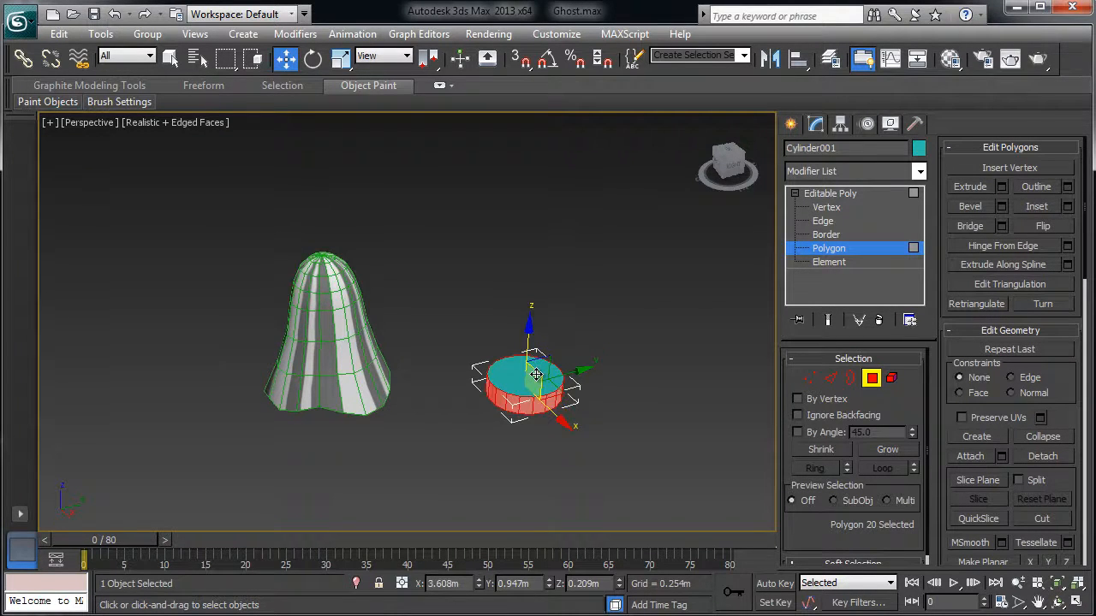
pyautogui.press('Delete')
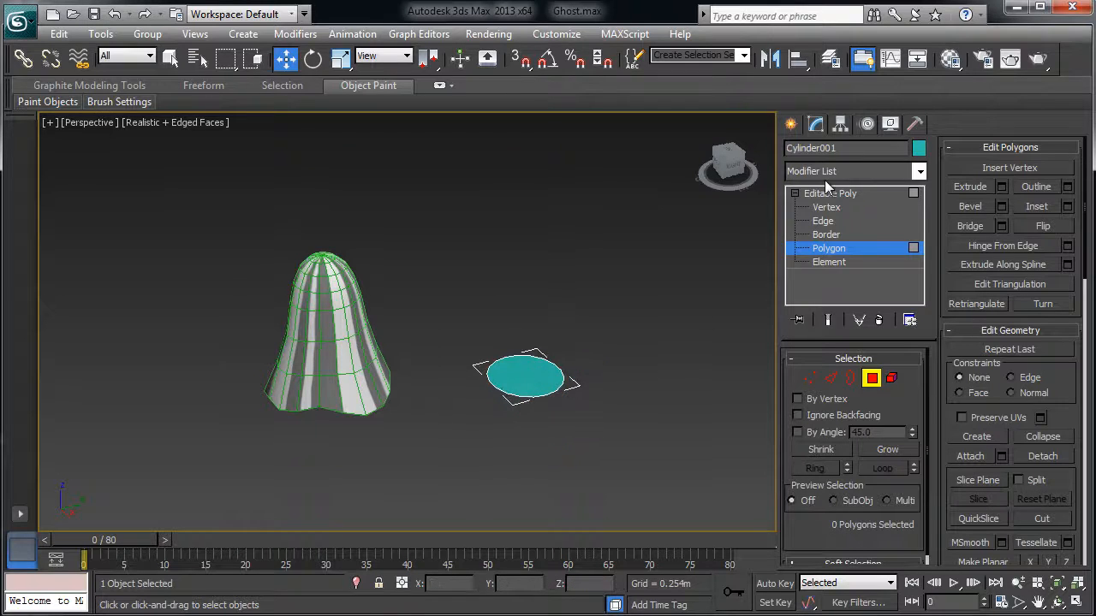
pyautogui.click(795, 193)
# Apply the black 04 - Default material to the disc and close the Material Editor
pyautogui.keyDown('alt'); pyautogui.moveTo(593, 299); pyautogui.dragTo(535, 442, button='middle'); pyautogui.keyUp('alt')
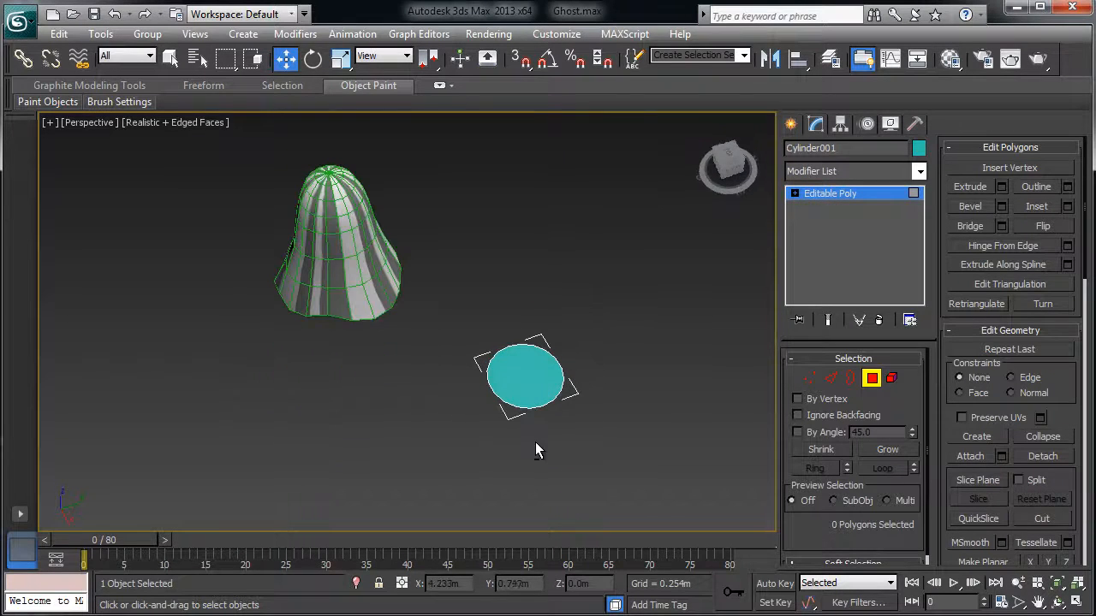
pyautogui.click(950, 59)
pyautogui.moveTo(818, 64); pyautogui.dragTo(550, 378)
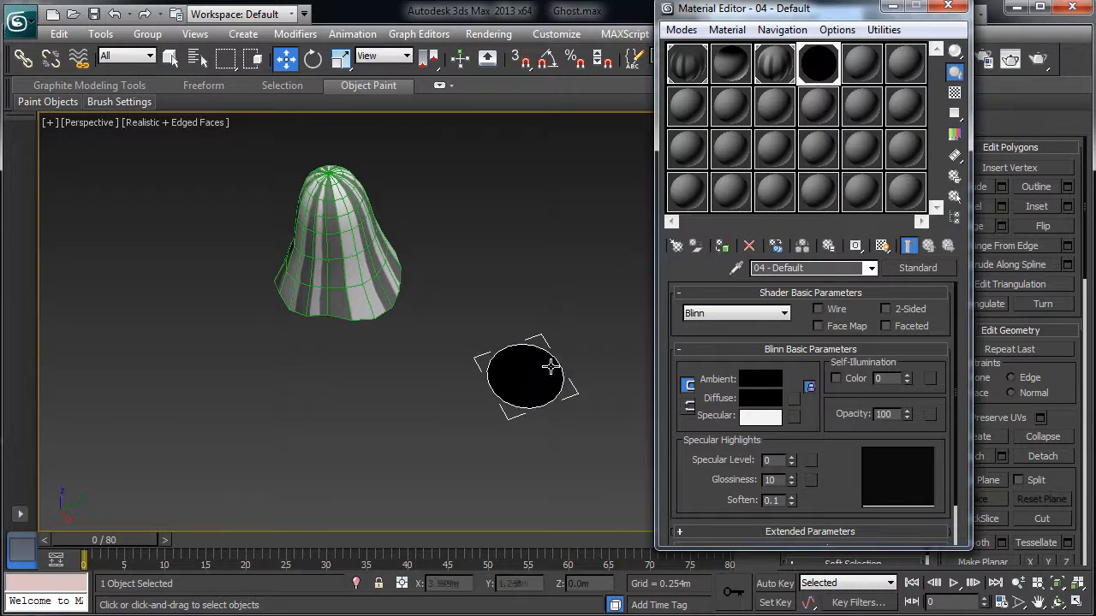
pyautogui.click(957, 8)
# Center the disc's pivot to the object and leave pivot editing
pyautogui.click(841, 124)
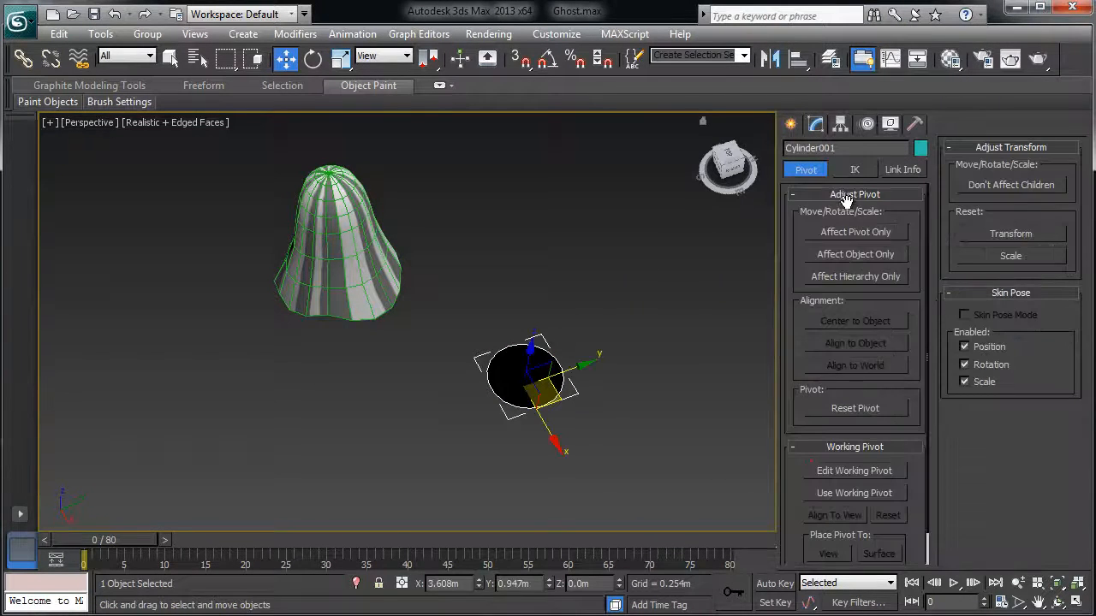
pyautogui.click(855, 232)
pyautogui.click(840, 324)
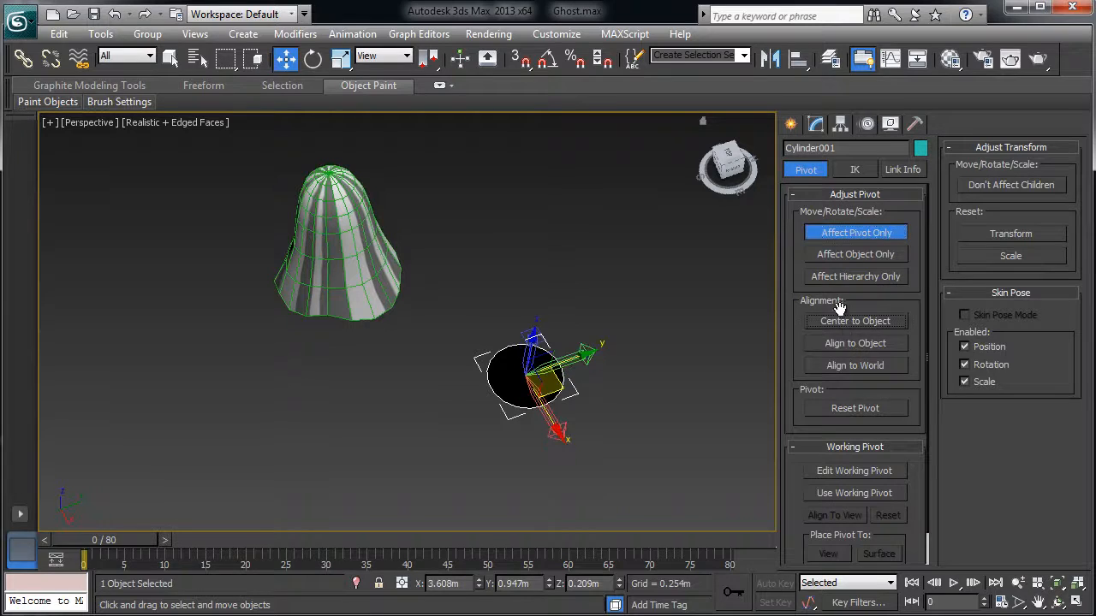
pyautogui.click(850, 229)
# Move the disc over to the ghost and switch to a maximized Left view
pyautogui.keyDown('alt'); pyautogui.moveTo(558, 378); pyautogui.dragTo(595, 381, button='middle'); pyautogui.keyUp('alt')
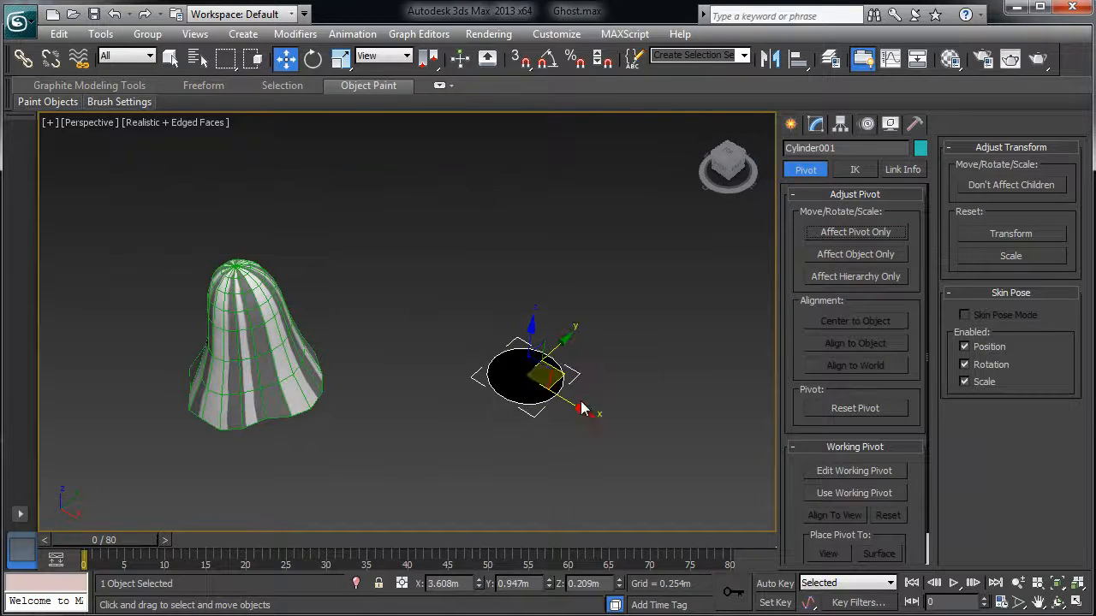
pyautogui.moveTo(558, 381); pyautogui.dragTo(354, 376)
pyautogui.hotkey('alt', 'w')
pyautogui.rightClick(351, 437)
pyautogui.hotkey('alt', 'w')
# Enable angle snap and rotate the disc upright so its round face points toward the Left view
pyautogui.press('e')
pyautogui.hotkey('ctrl', 'z')
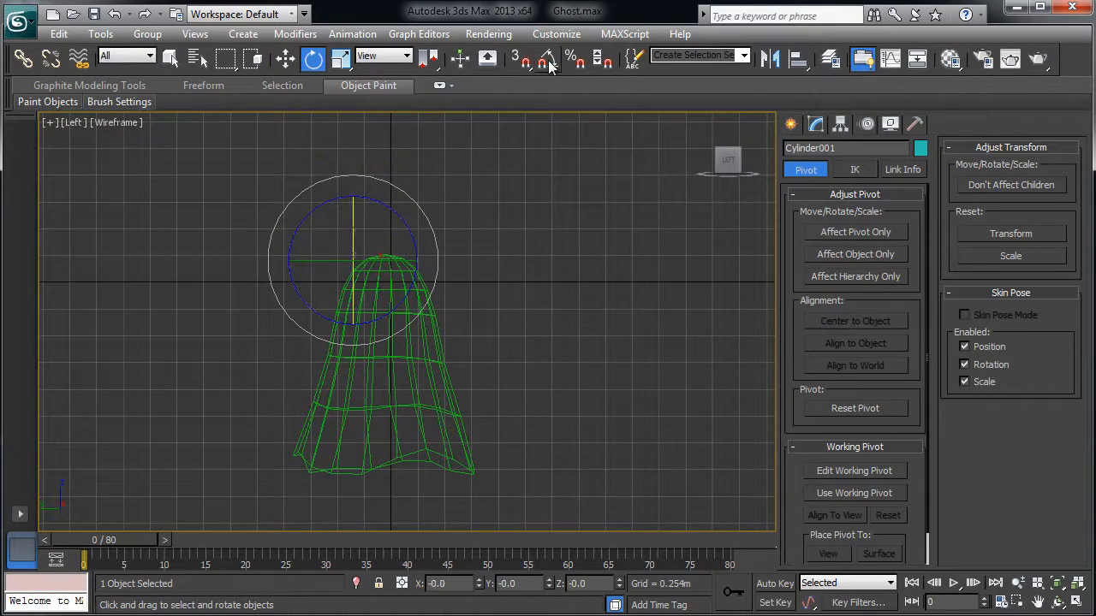
pyautogui.click(548, 61)
pyautogui.moveTo(352, 224); pyautogui.dragTo(352, 275)
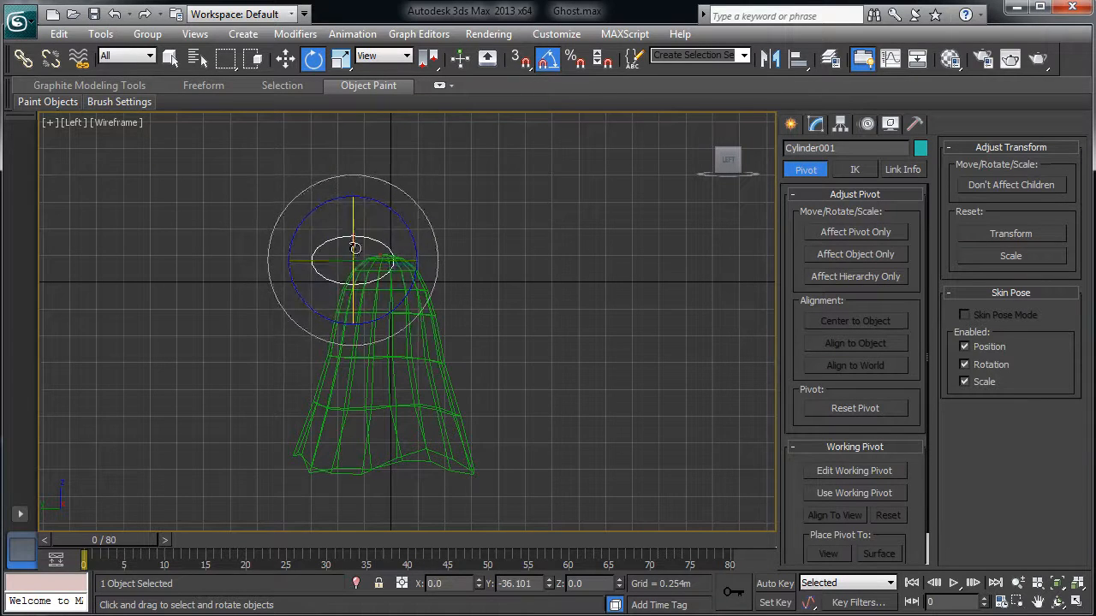
pyautogui.hotkey('ctrl', 'z')
pyautogui.moveTo(351, 227); pyautogui.dragTo(345, 301)
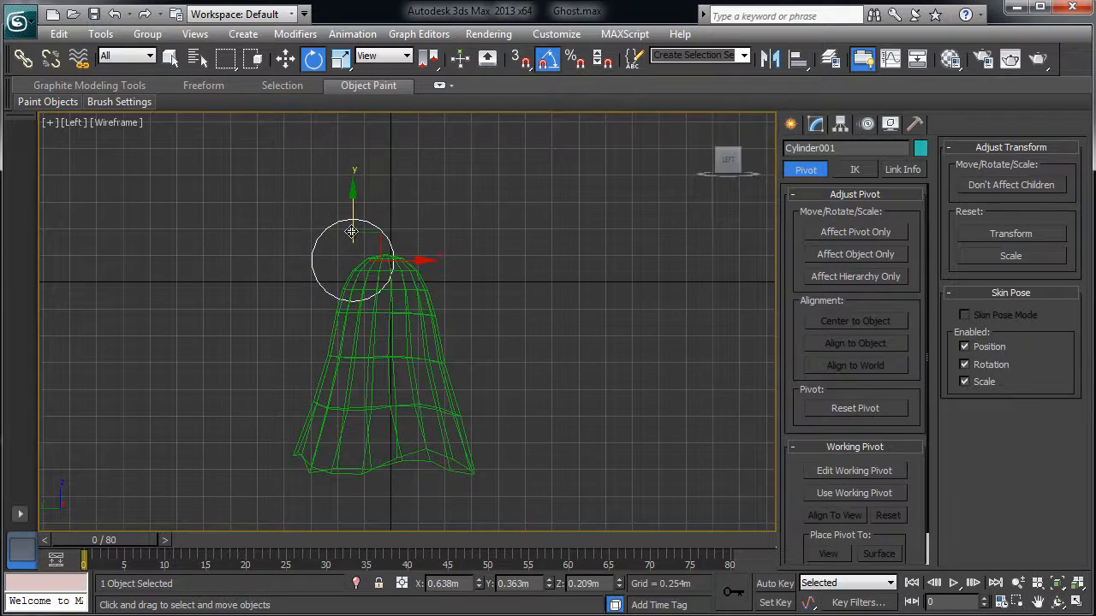
# Scale the disc into a small upright oval on the ghost's face and clone it sideways as a copy for the second eye
pyautogui.press('r')
pyautogui.moveTo(445, 302); pyautogui.dragTo(351, 368)
pyautogui.press('w')
pyautogui.moveTo(394, 278)
pyautogui.mouseDown()
pyautogui.moveTo(468, 306)
pyautogui.moveTo(450, 306)
pyautogui.moveTo(496, 309)
pyautogui.mouseUp()
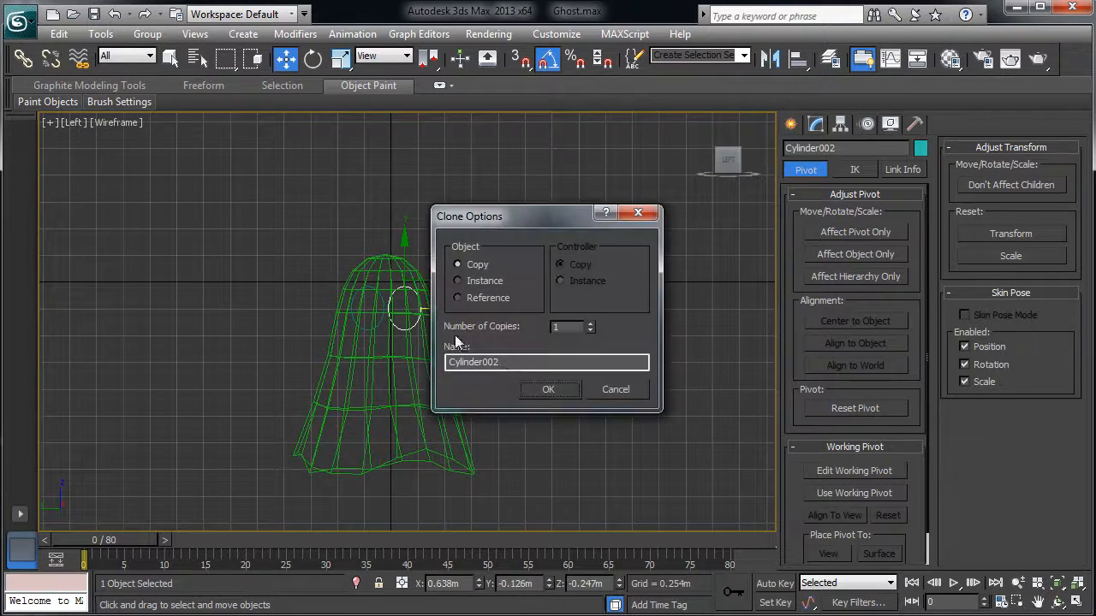
pyautogui.click(541, 390)
# Select both eyes together and scale them slightly narrower in the Local coordinate system, to about 92% along Y
pyautogui.keyDown('ctrl'); pyautogui.click(366, 332); pyautogui.keyUp('ctrl')
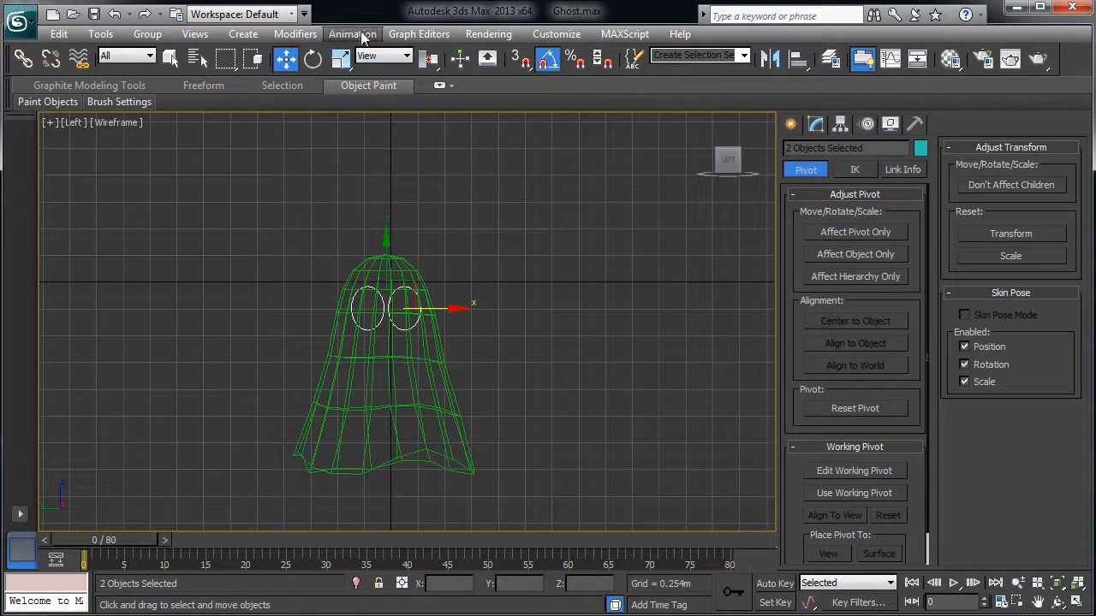
pyautogui.click(383, 56)
pyautogui.click(368, 124)
pyautogui.click(341, 58)
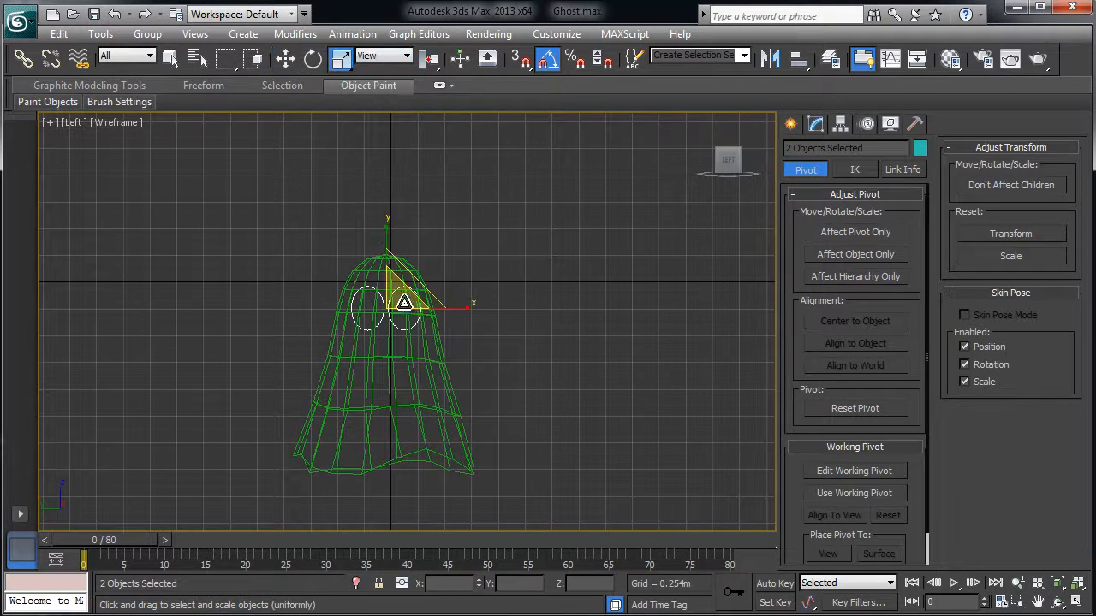
pyautogui.click(383, 56)
pyautogui.click(370, 117)
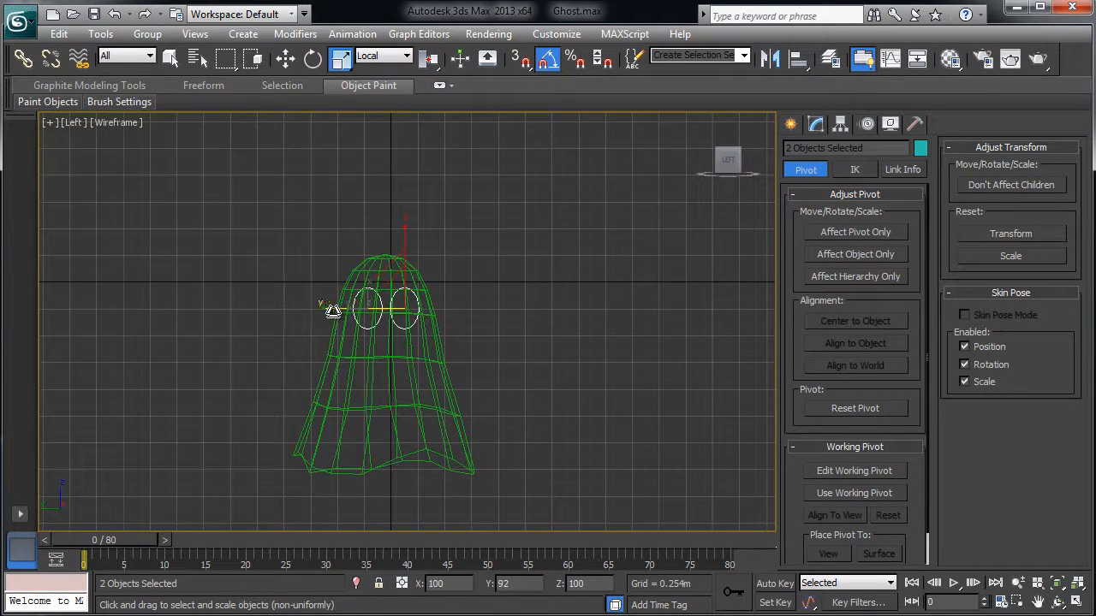
# In a maximized Perspective view, tilt both eyes to match the slope of the ghost's face and move them in against its surface
pyautogui.hotkey('alt', 'w')
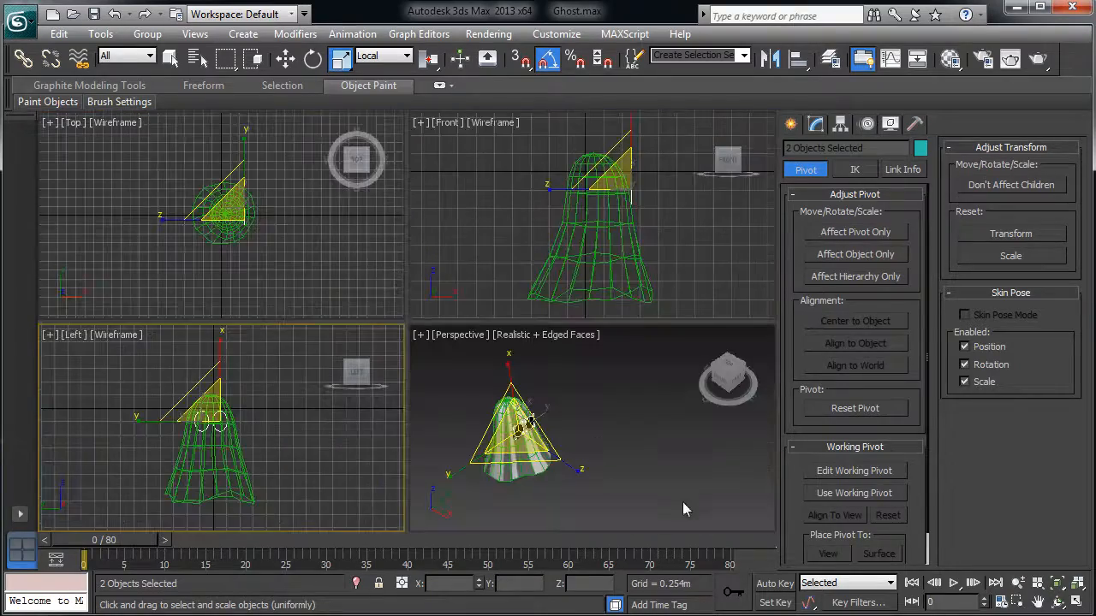
pyautogui.middleClick(631, 448)
pyautogui.press('z')
pyautogui.hotkey('alt', 'w')
pyautogui.moveTo(569, 459); pyautogui.dragTo(489, 313, button='middle')
pyautogui.press('e')
pyautogui.moveTo(508, 251)
pyautogui.mouseDown()
pyautogui.moveTo(488, 232)
pyautogui.moveTo(505, 244)
pyautogui.mouseUp()
pyautogui.press('w')
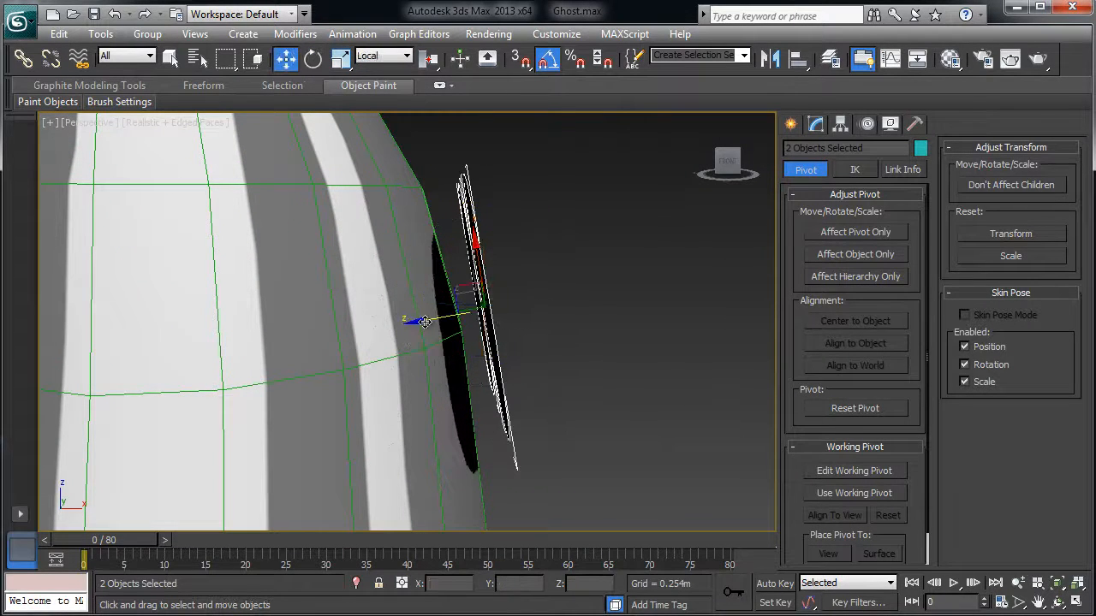
pyautogui.moveTo(425, 322); pyautogui.dragTo(396, 328)
pyautogui.keyDown('alt'); pyautogui.moveTo(515, 314); pyautogui.dragTo(453, 346, button='middle'); pyautogui.keyUp('alt')
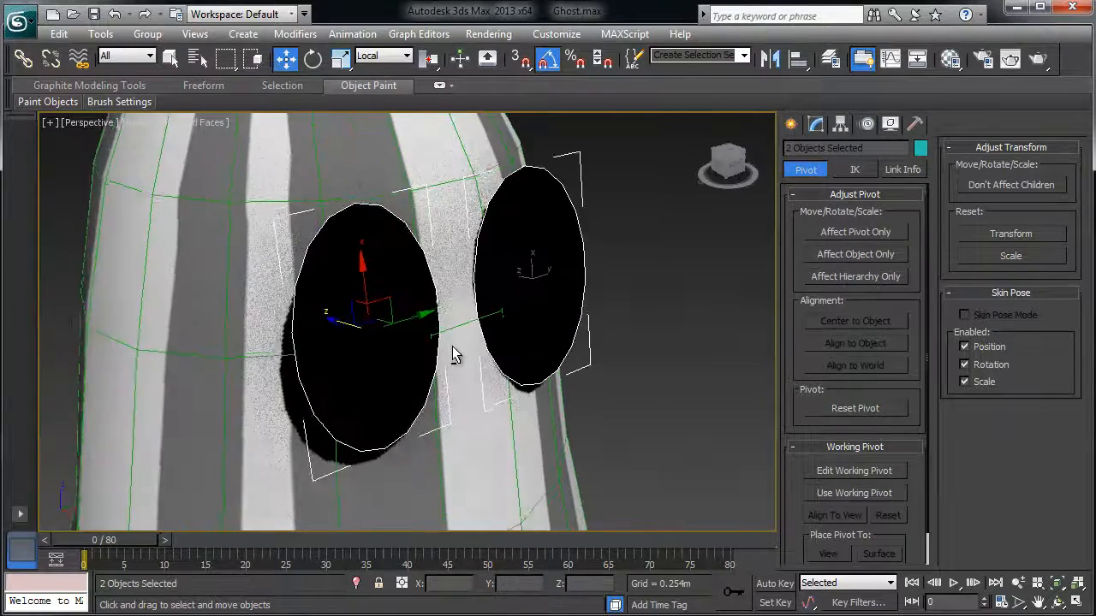
# Turn each eye outward about the vertical axis to follow the head's curve, to Z 15° for one and -20° for the other
pyautogui.click(544, 285)
pyautogui.press('e')
pyautogui.moveTo(544, 285); pyautogui.dragTo(552, 297)
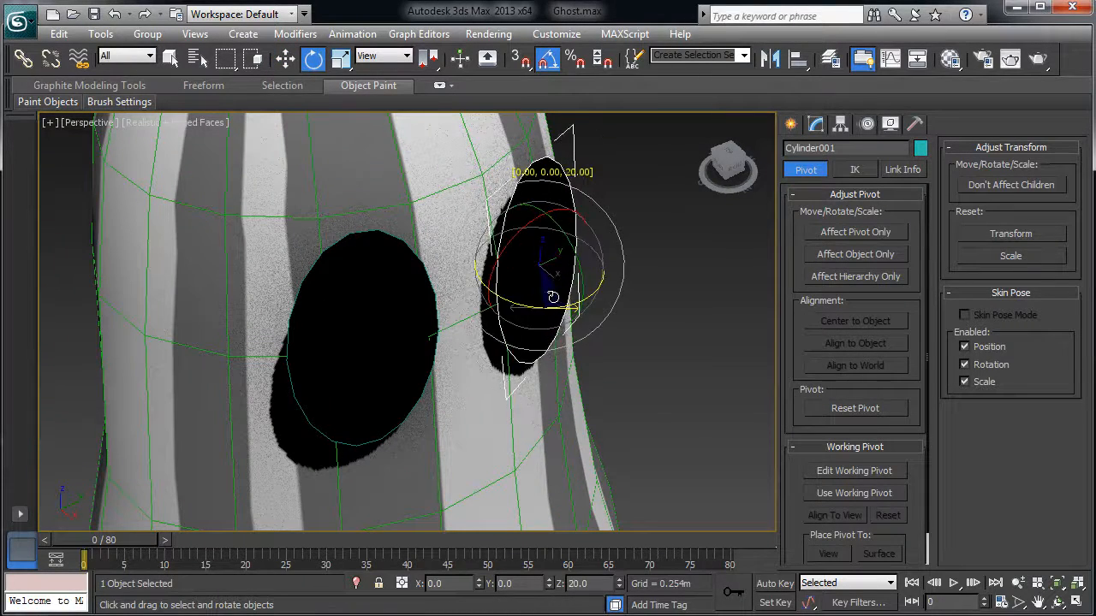
pyautogui.click(389, 374)
pyautogui.moveTo(374, 386); pyautogui.dragTo(362, 385)
pyautogui.keyDown('alt'); pyautogui.moveTo(362, 385); pyautogui.dragTo(430, 339, button='middle'); pyautogui.keyUp('alt')
pyautogui.scroll(-5, 562, 360)
# Link both eyes to the ghost's body as its children, then test the link by moving the ghost and undo that move
pyautogui.click(572, 358)
pyautogui.click(410, 322)
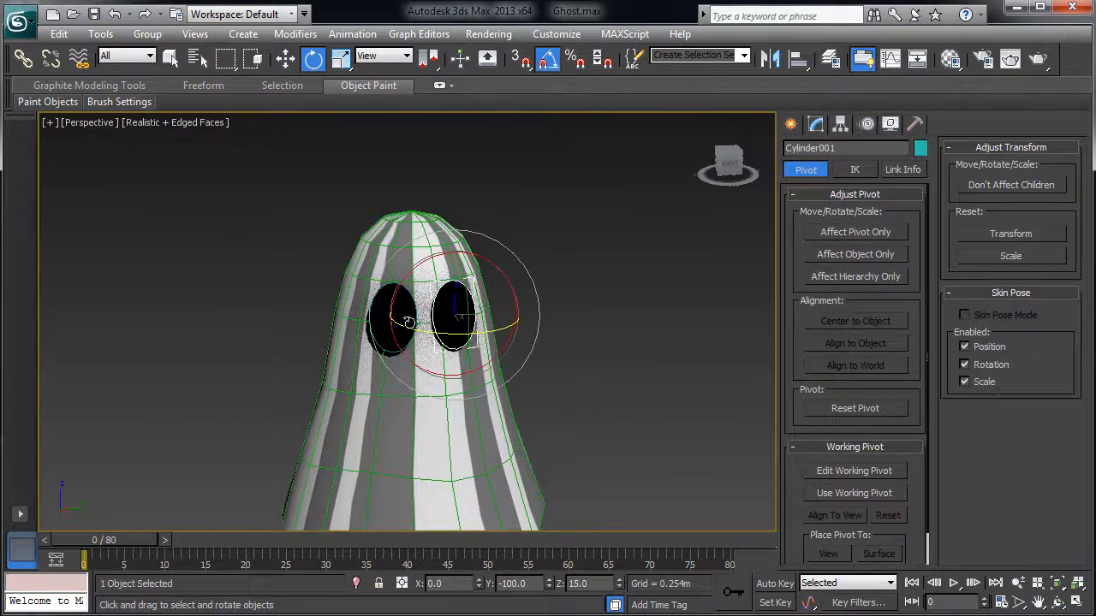
pyautogui.keyDown('ctrl'); pyautogui.click(383, 327); pyautogui.keyUp('ctrl')
pyautogui.click(23, 58)
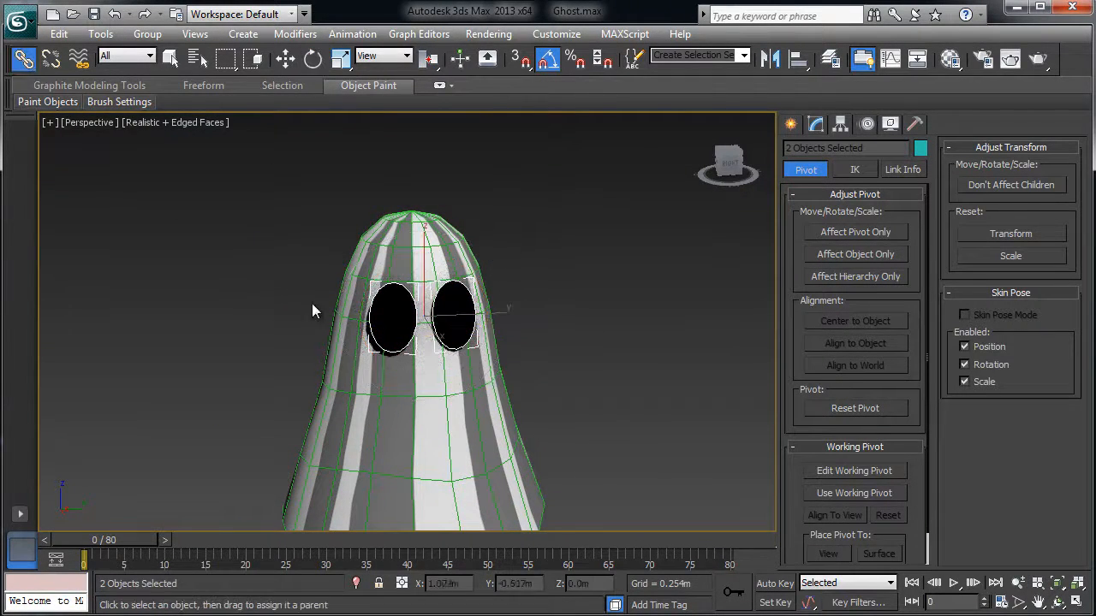
pyautogui.moveTo(381, 326); pyautogui.dragTo(370, 418)
pyautogui.click(392, 418)
pyautogui.press('w')
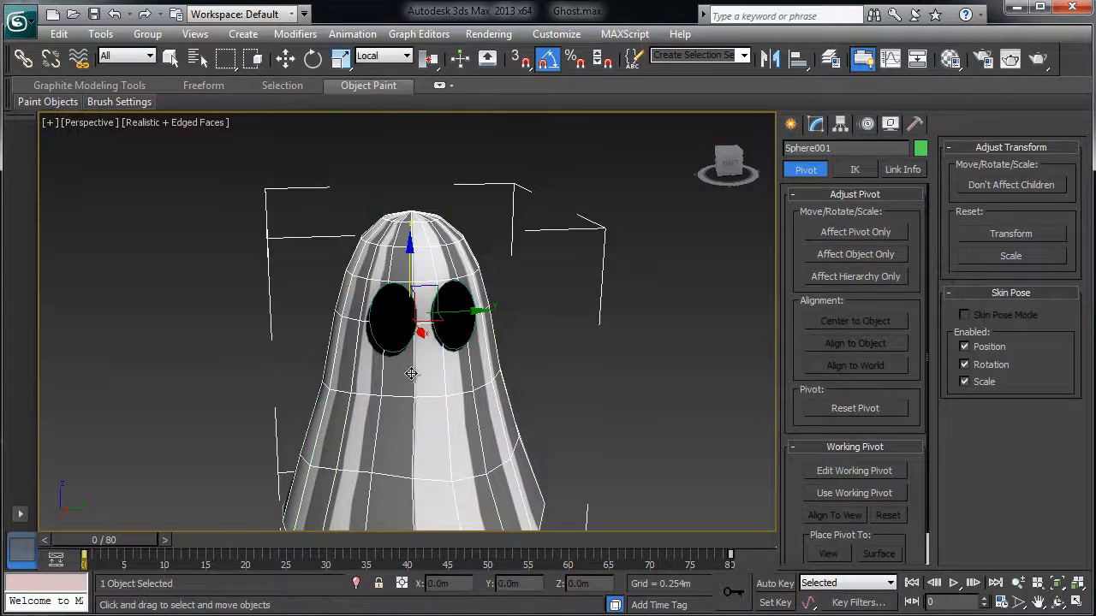
pyautogui.moveTo(436, 291); pyautogui.dragTo(411, 295)
pyautogui.hotkey('ctrl', 'z')
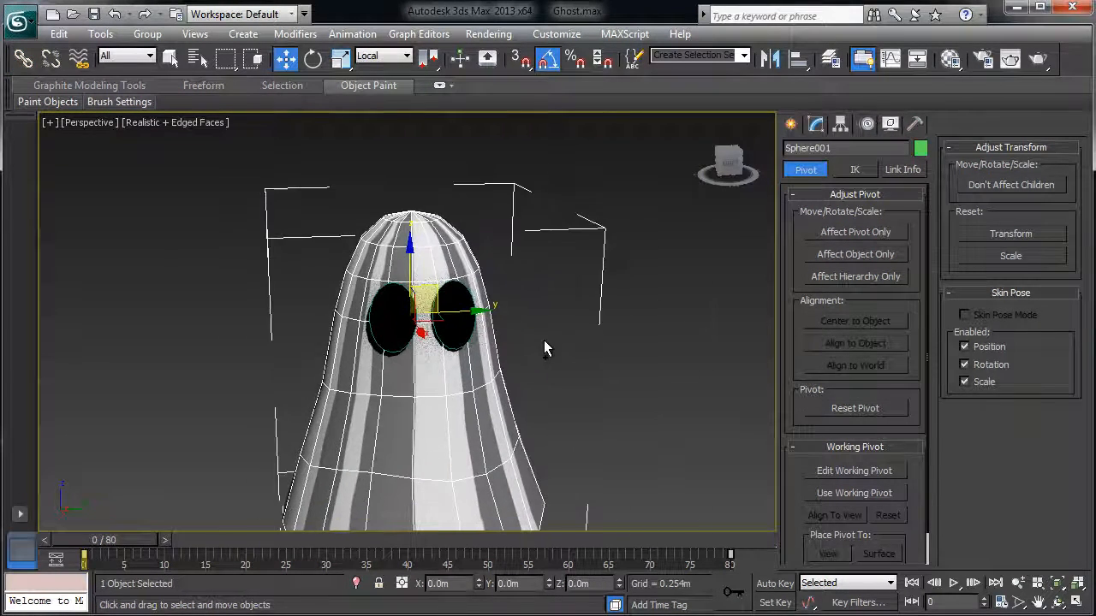
# Raise the ghost's pivot to the top of its head, leave pivot editing, and undo a test rotation
pyautogui.click(842, 236)
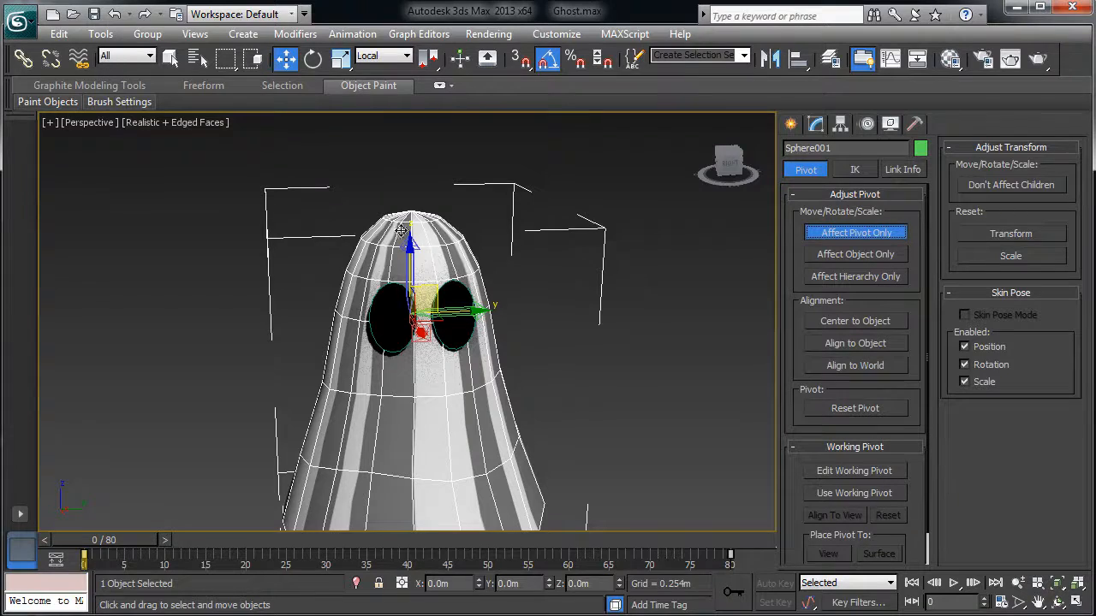
pyautogui.moveTo(410, 252); pyautogui.dragTo(480, 195)
pyautogui.click(855, 232)
pyautogui.press('e')
pyautogui.hotkey('ctrl', 'z')
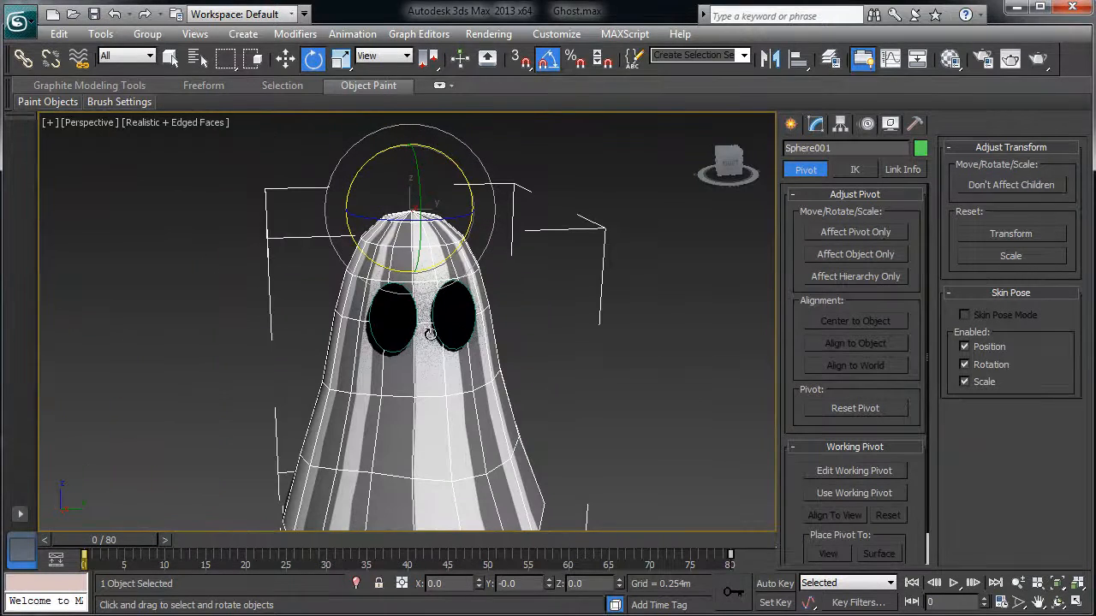
pyautogui.scroll(-5, 467, 302)
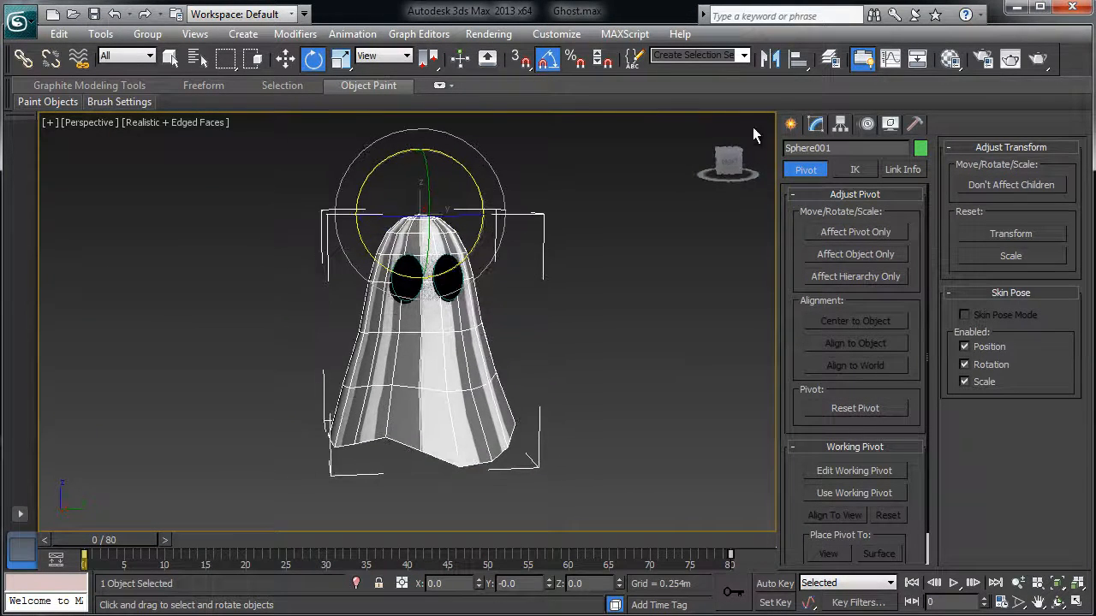
# Add a MeshSmooth modifier on top of the ghost's modifier stack
pyautogui.click(816, 126)
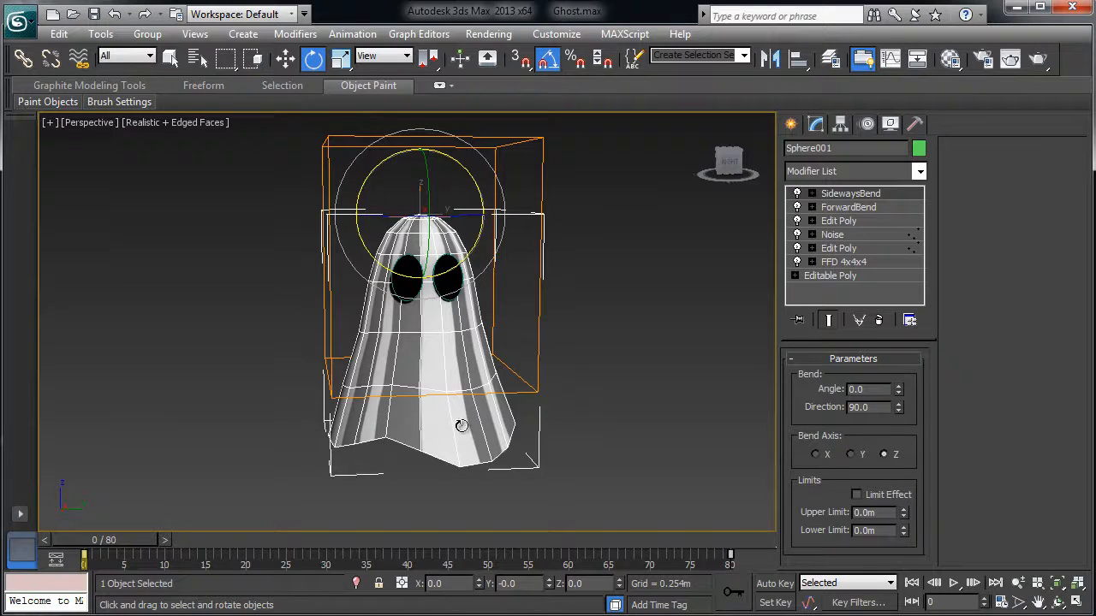
pyautogui.click(919, 171)
pyautogui.scroll(-15, 805, 257)
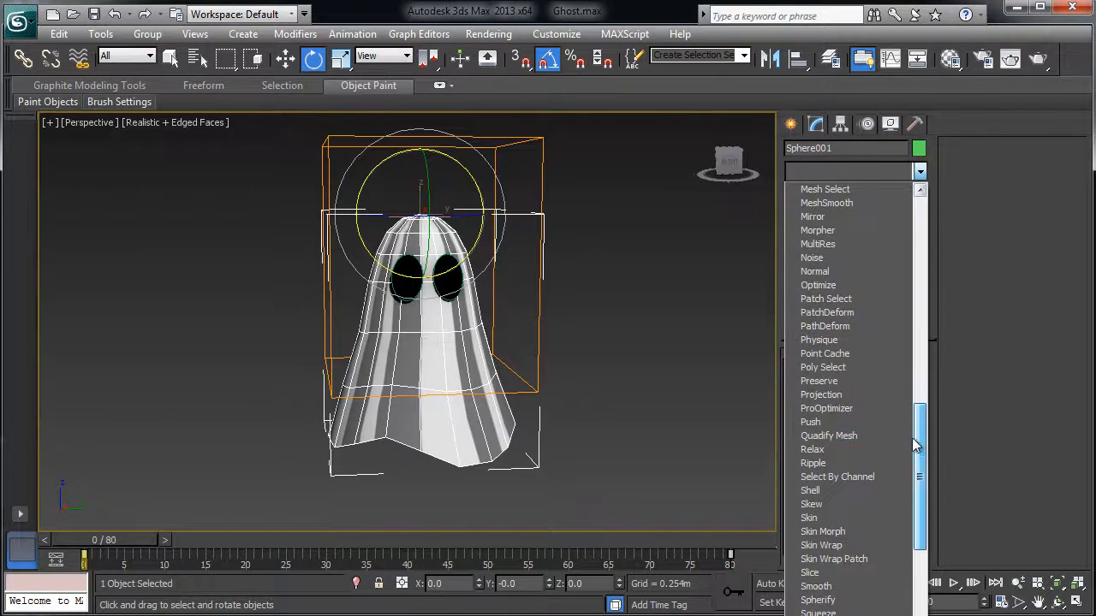
pyautogui.click(821, 203)
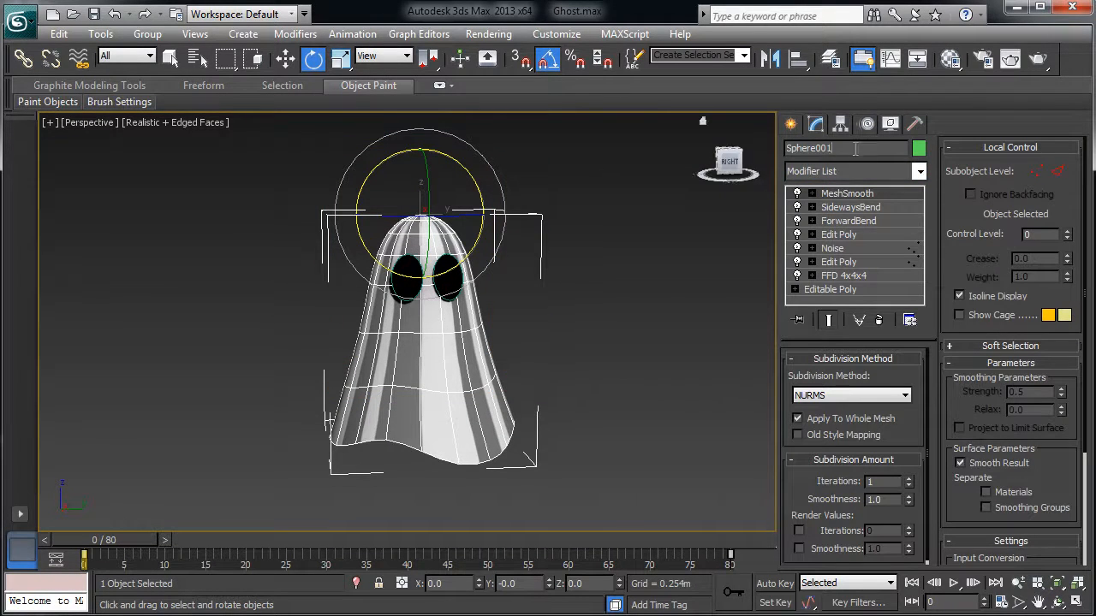
# Rename the ghost's body as Ghost and the eye on the ghost's own right side as RightEye
pyautogui.moveTo(856, 150); pyautogui.dragTo(603, 156)
pyautogui.write('Ghost')
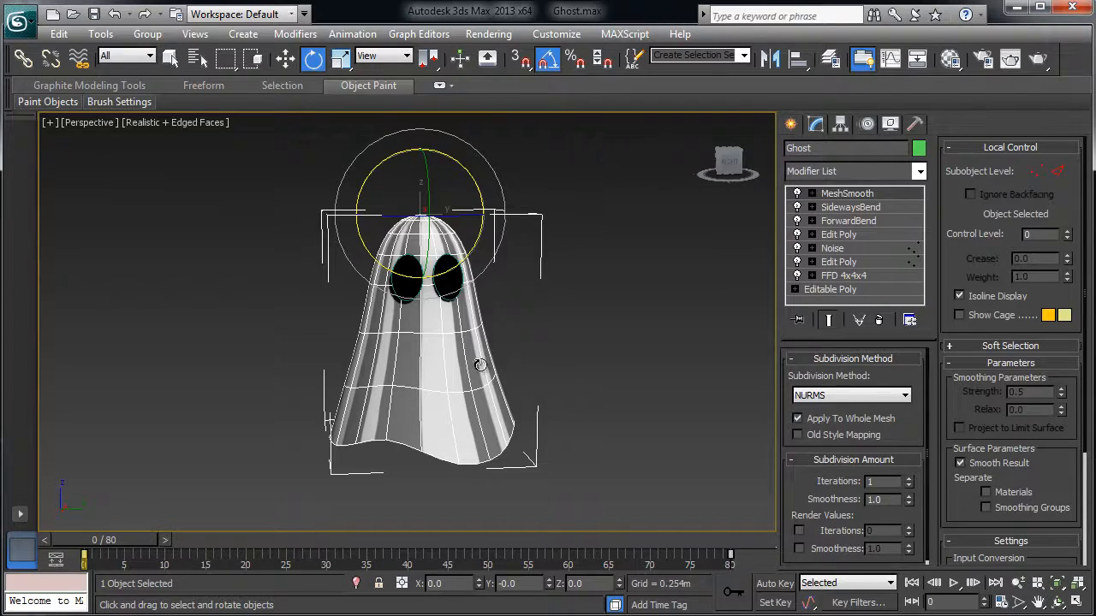
pyautogui.click(513, 333)
pyautogui.click(411, 262)
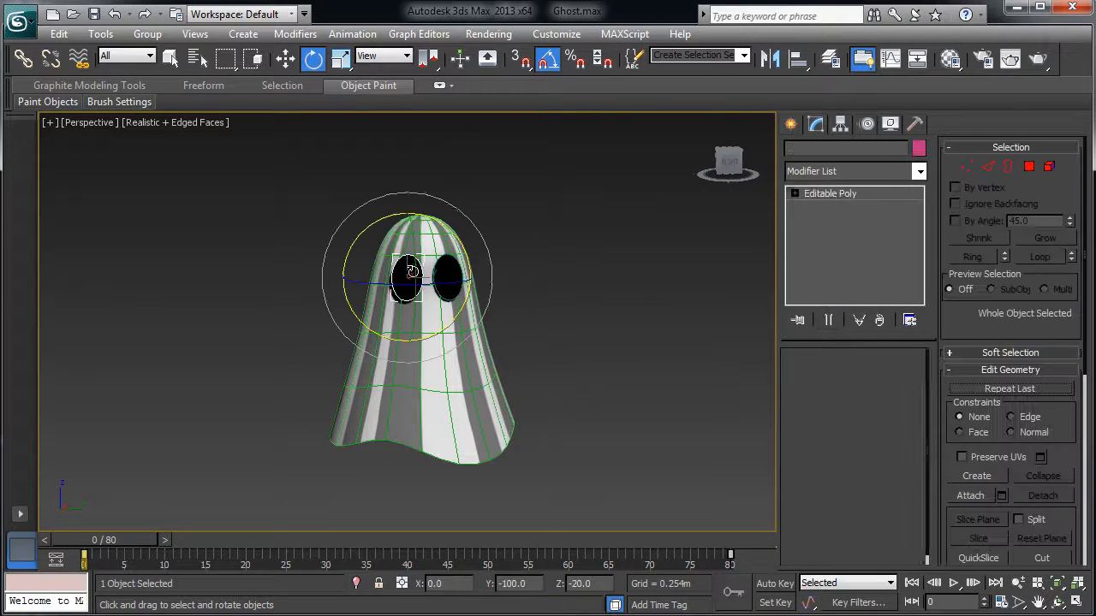
pyautogui.moveTo(861, 151); pyautogui.dragTo(599, 155)
pyautogui.write('RightEye')
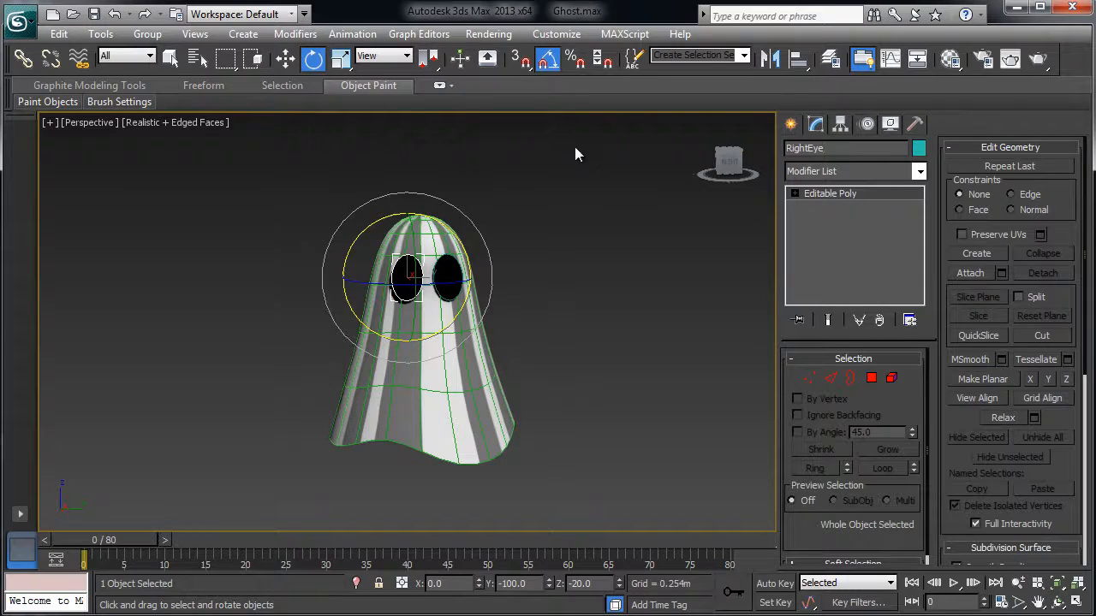
pyautogui.click(575, 148)
# Rename the remaining eye as LeftEye and clear the selection
pyautogui.click(447, 274)
pyautogui.moveTo(845, 147); pyautogui.dragTo(719, 145)
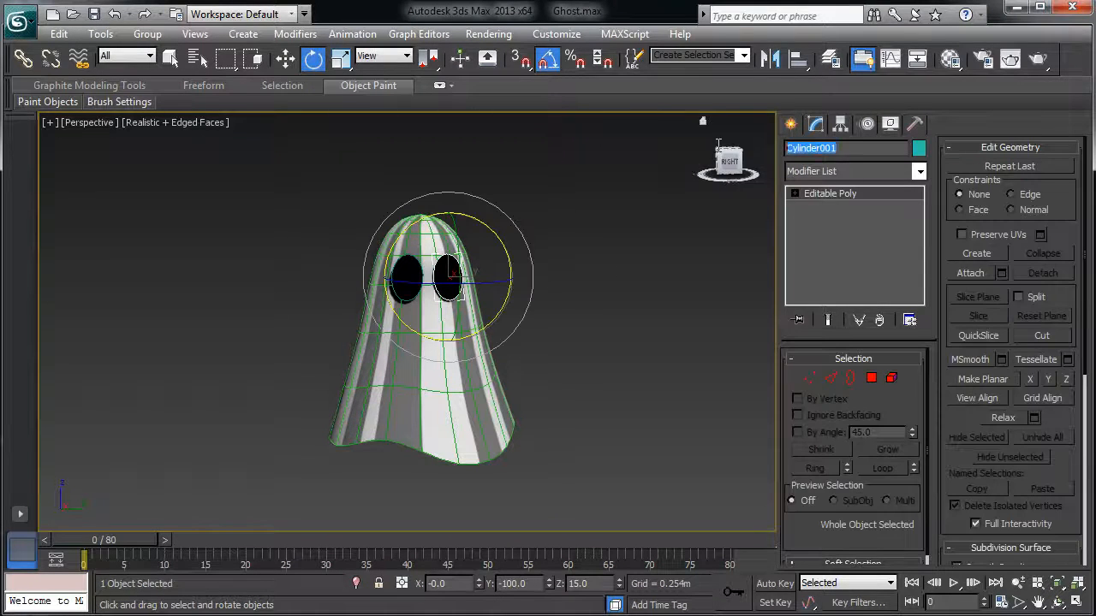
pyautogui.write('LEFTeY')
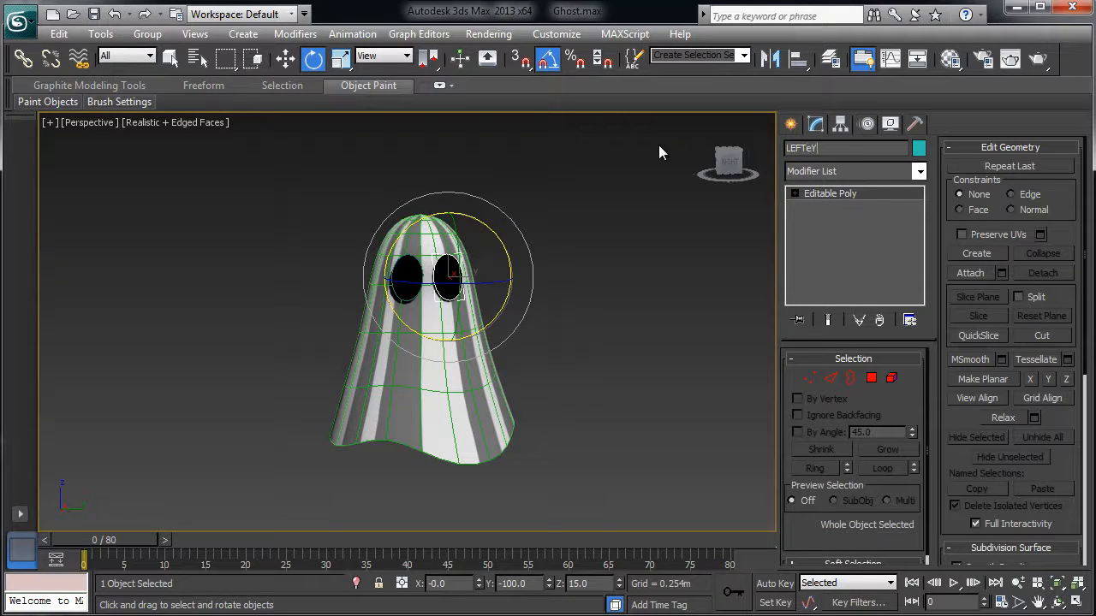
pyautogui.press('BackSpace')
pyautogui.press('BackSpace')
pyautogui.press('BackSpace')
pyautogui.press('BackSpace')
pyautogui.press('BackSpace')
pyautogui.press('BackSpace')
pyautogui.write('LeftEye')
pyautogui.click(529, 351)
pyautogui.click(451, 379)
pyautogui.click(639, 373)
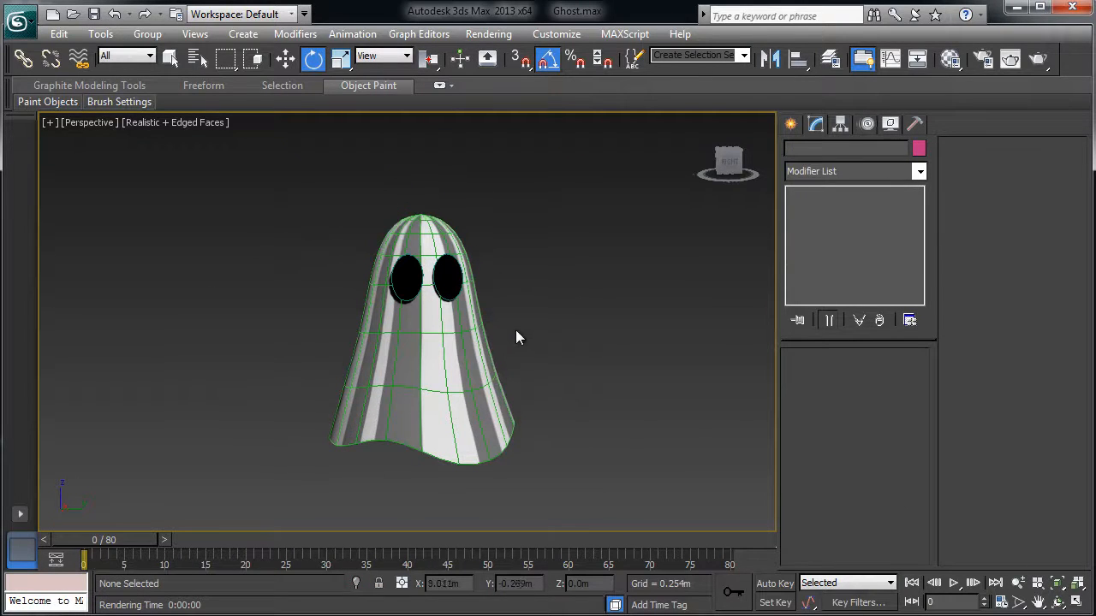
# Create a camera from the current perspective view of the ghost
pyautogui.click(243, 34)
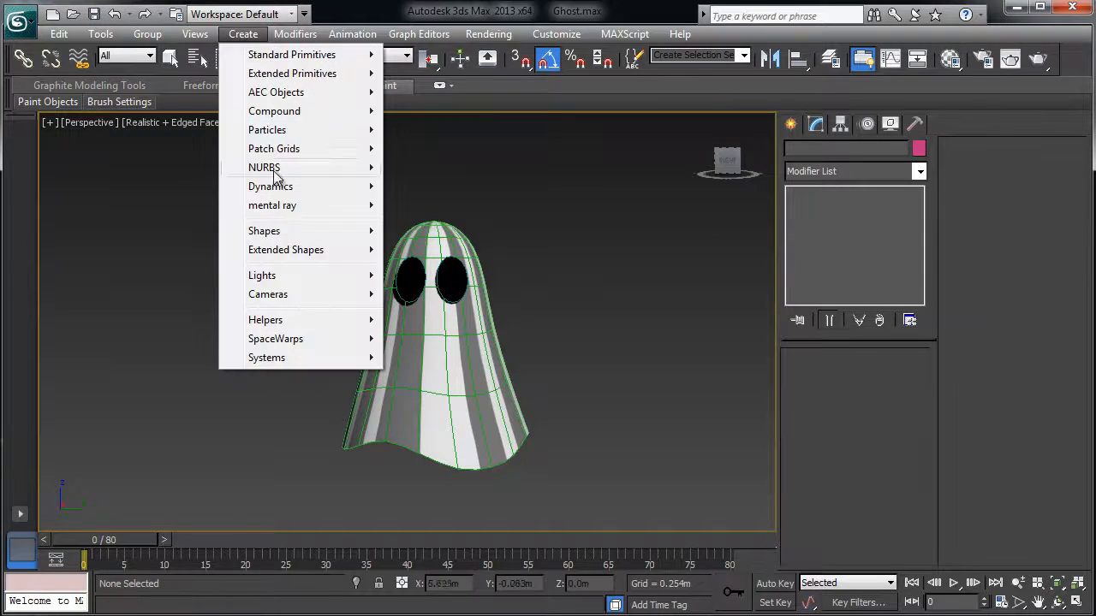
pyautogui.moveTo(301, 295)
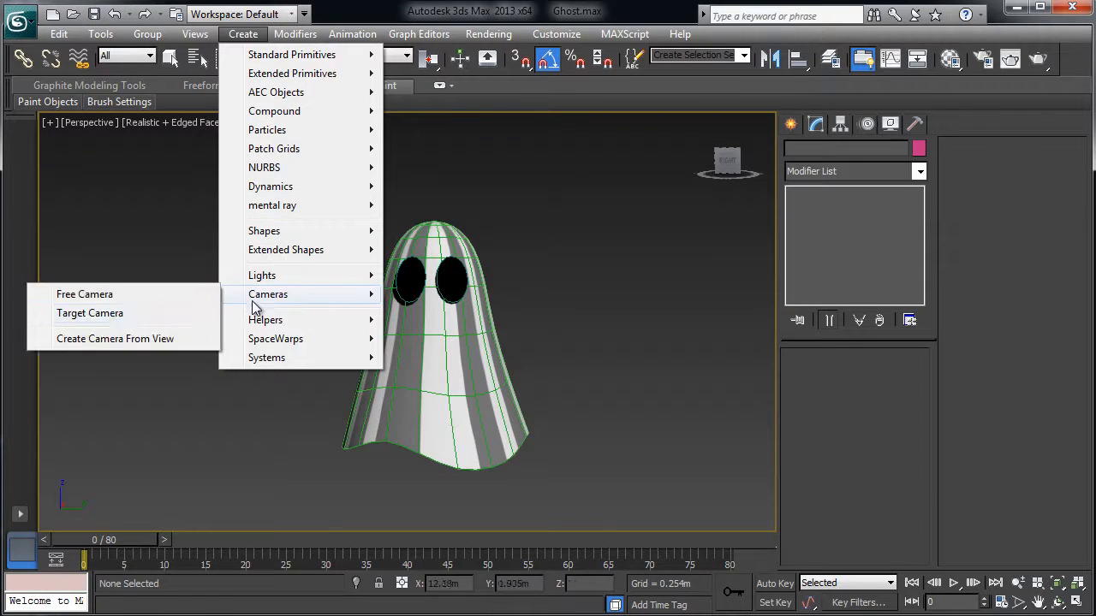
pyautogui.click(134, 339)
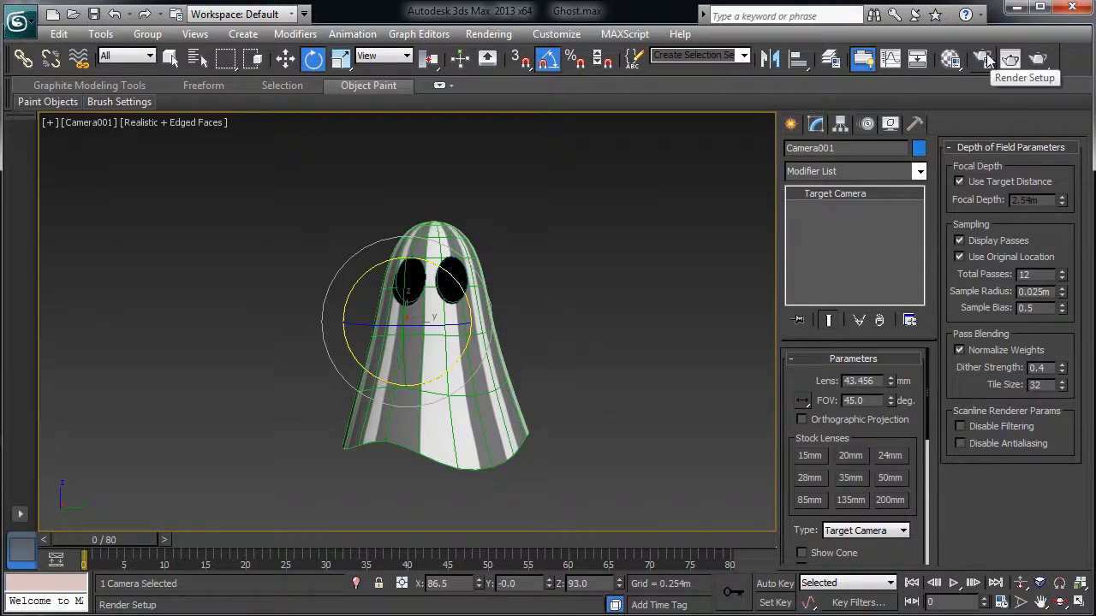
# Look over the render setup, turn on the camera view's safe frame, and render a test image of the ghost
pyautogui.click(984, 59)
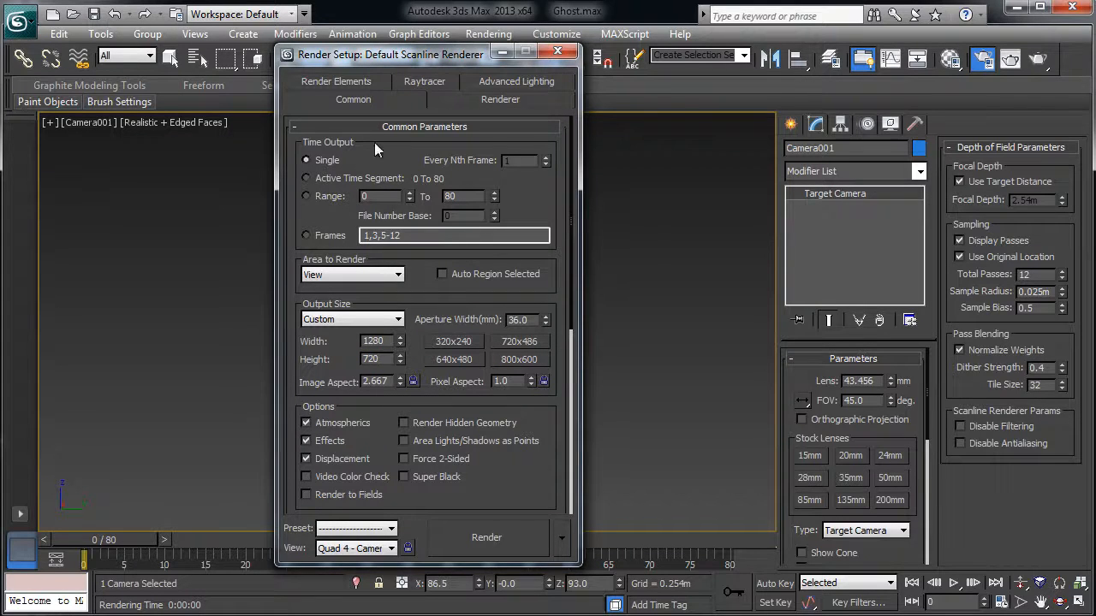
pyautogui.click(559, 54)
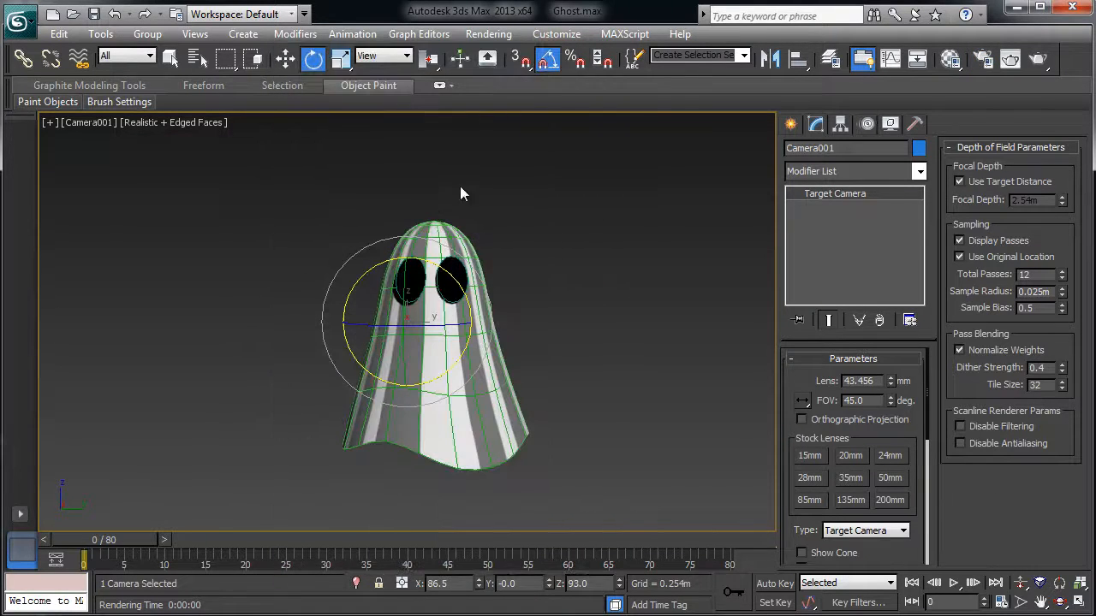
pyautogui.click(485, 193)
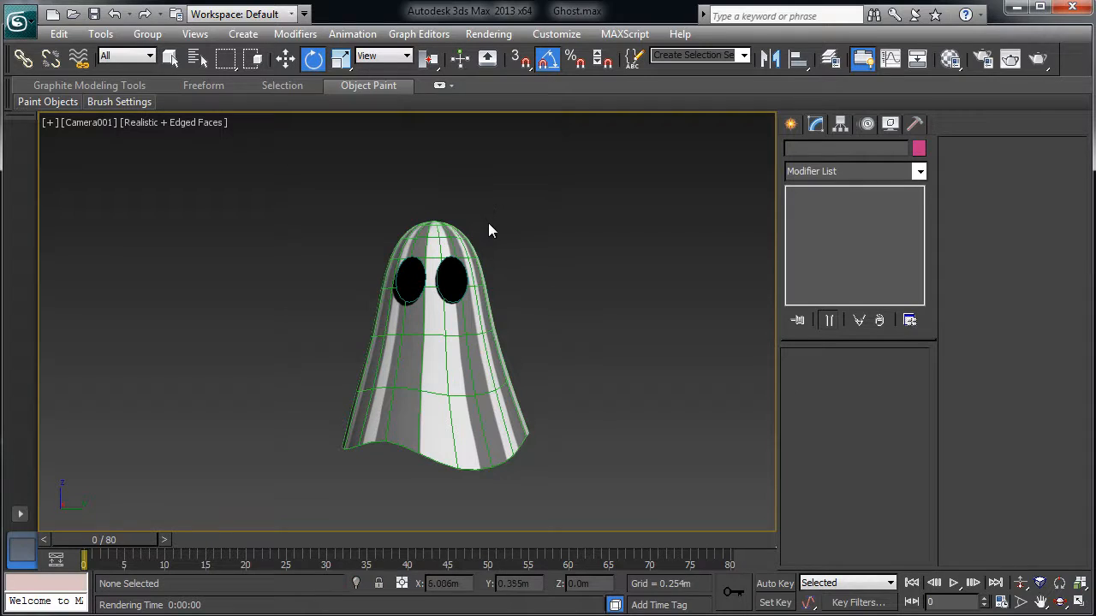
pyautogui.hotkey('shift', 'f')
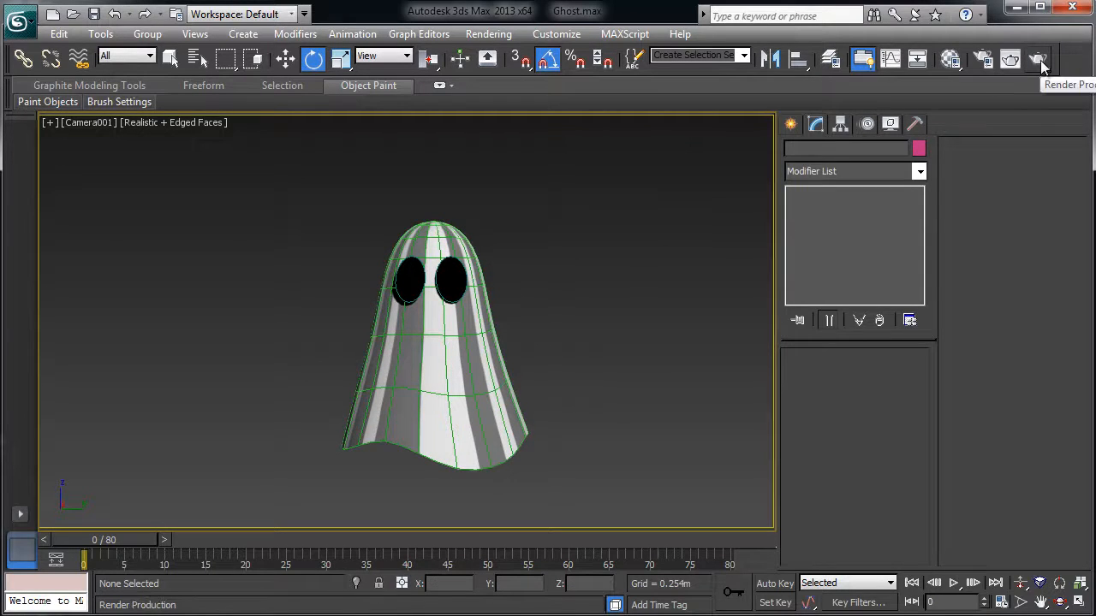
pyautogui.click(1014, 63)
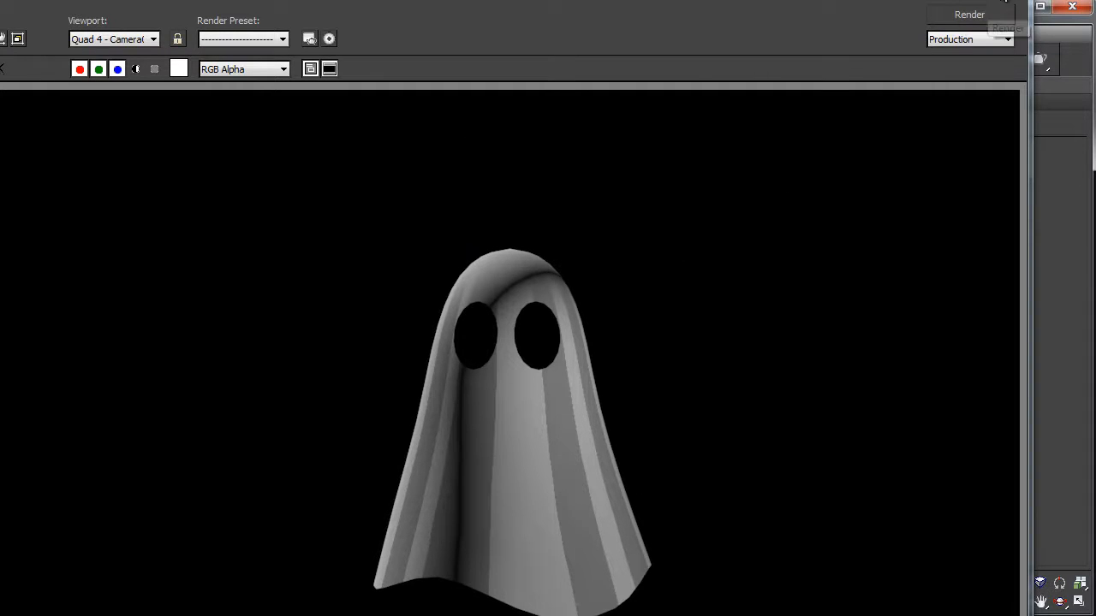
pyautogui.click(1000, 2)
# Turn on Auto Key at frame 0, then move and tilt the ghost off the left side of the camera's view
pyautogui.click(411, 399)
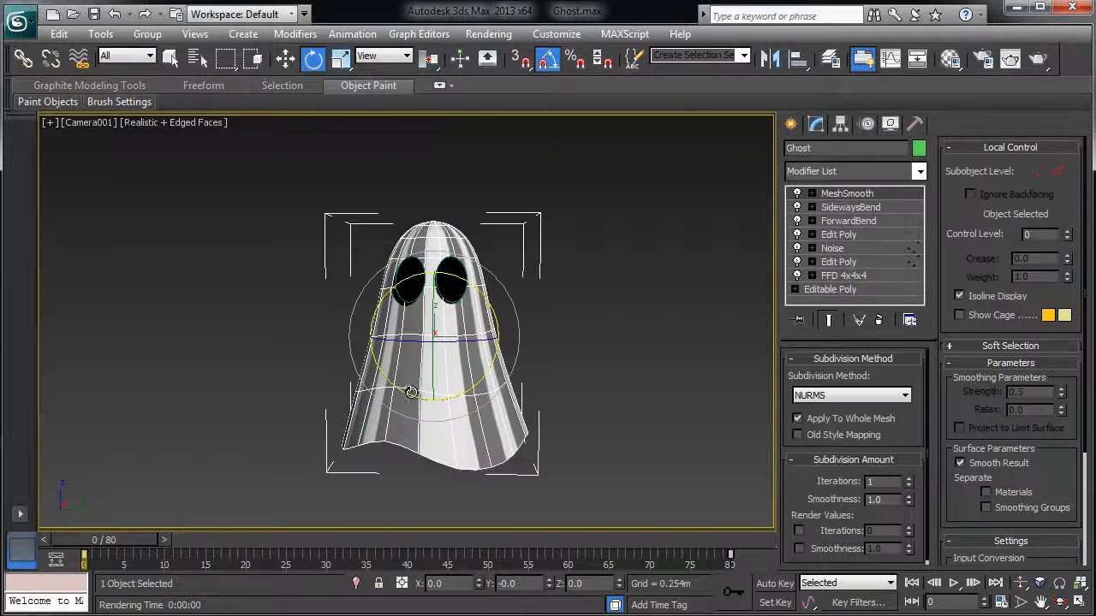
pyautogui.press('w')
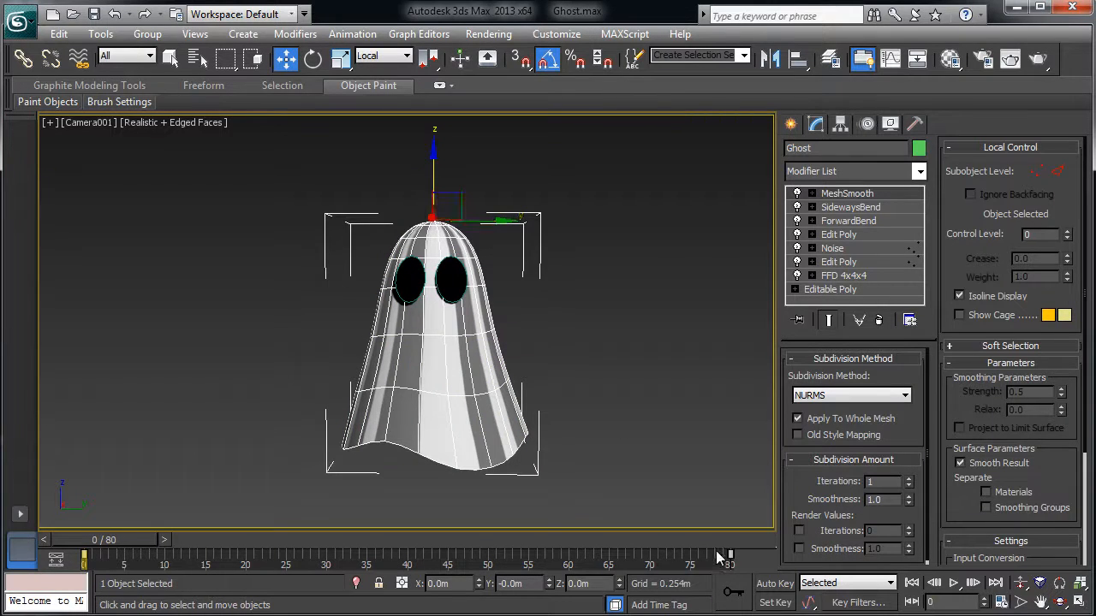
pyautogui.click(772, 585)
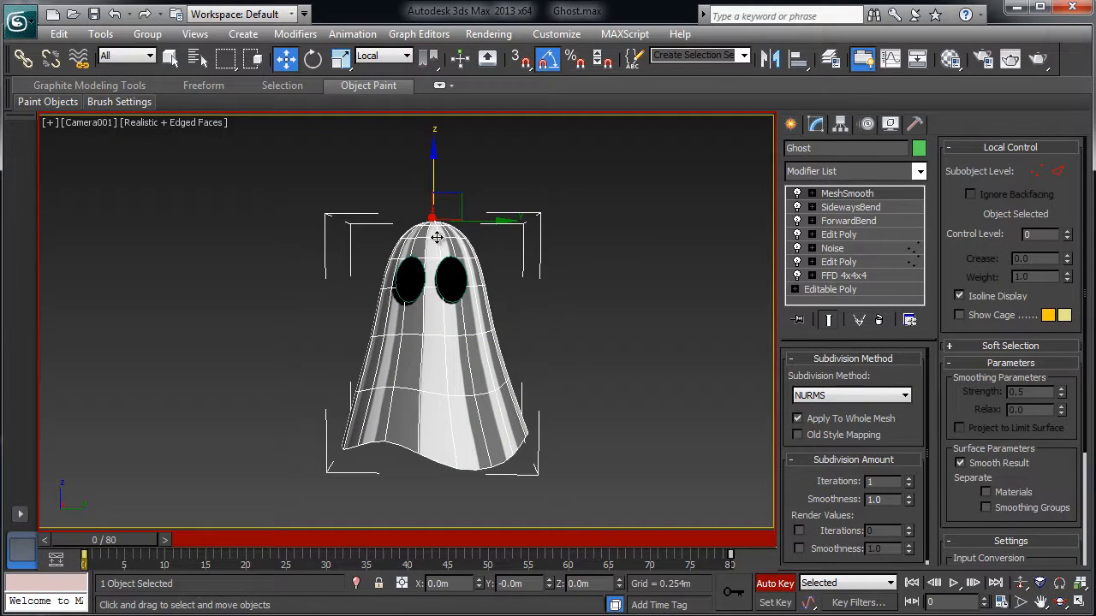
pyautogui.moveTo(457, 199); pyautogui.dragTo(72, 324)
pyautogui.press('e')
pyautogui.press('w')
pyautogui.hotkey('alt', 'w')
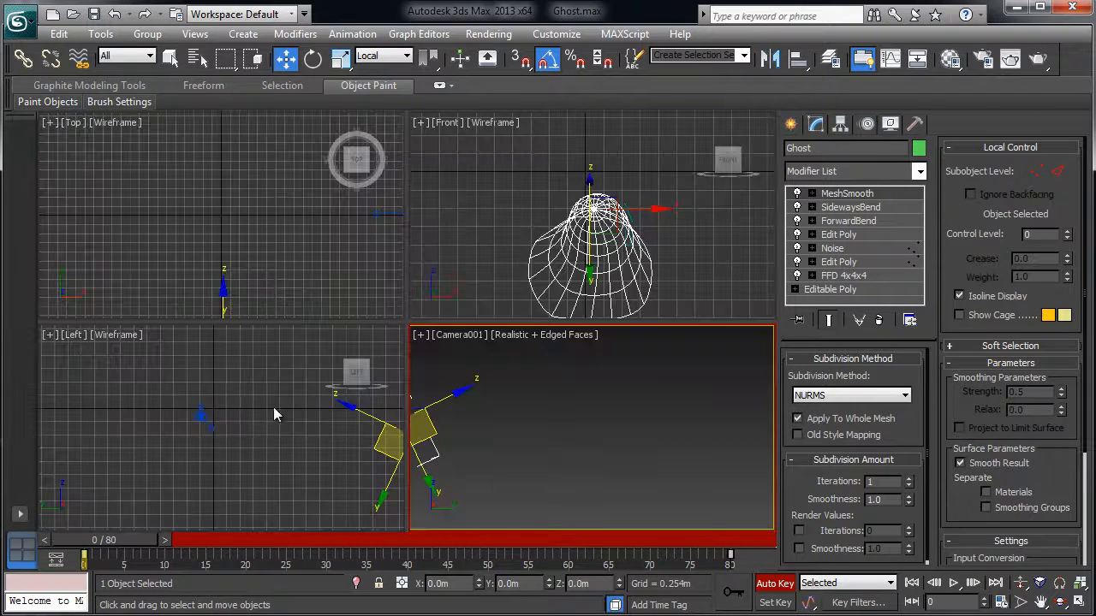
# Change the Front viewport to a shaded Perspective view, angled to show both the ghost and the camera
pyautogui.scroll(-2, 535, 247)
pyautogui.moveTo(427, 333); pyautogui.dragTo(419, 327, button='middle')
pyautogui.moveTo(449, 280); pyautogui.dragTo(488, 285, button='middle')
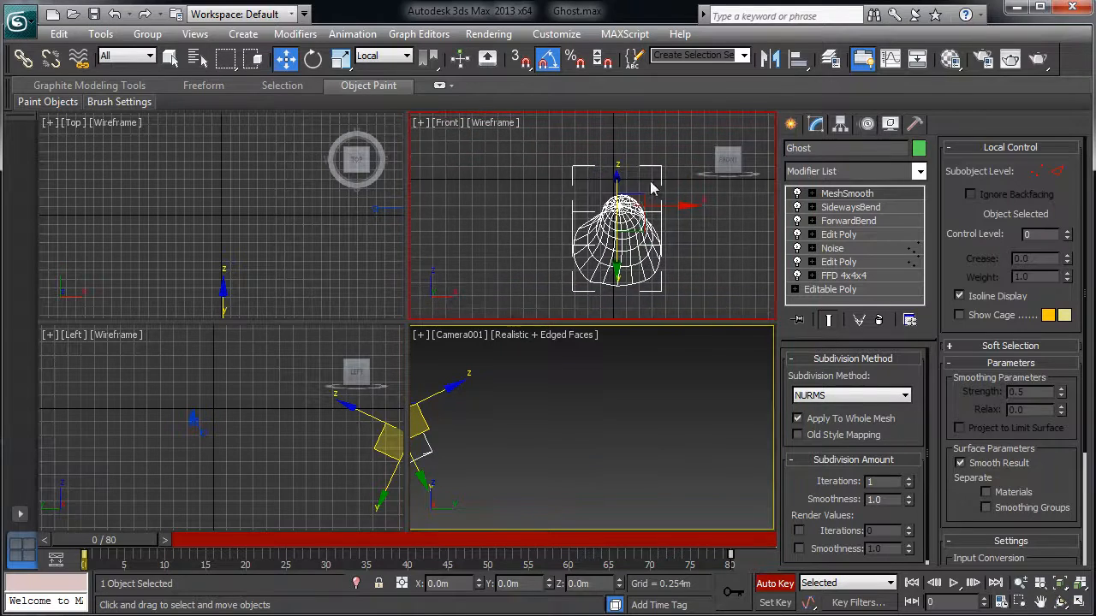
pyautogui.click(449, 124)
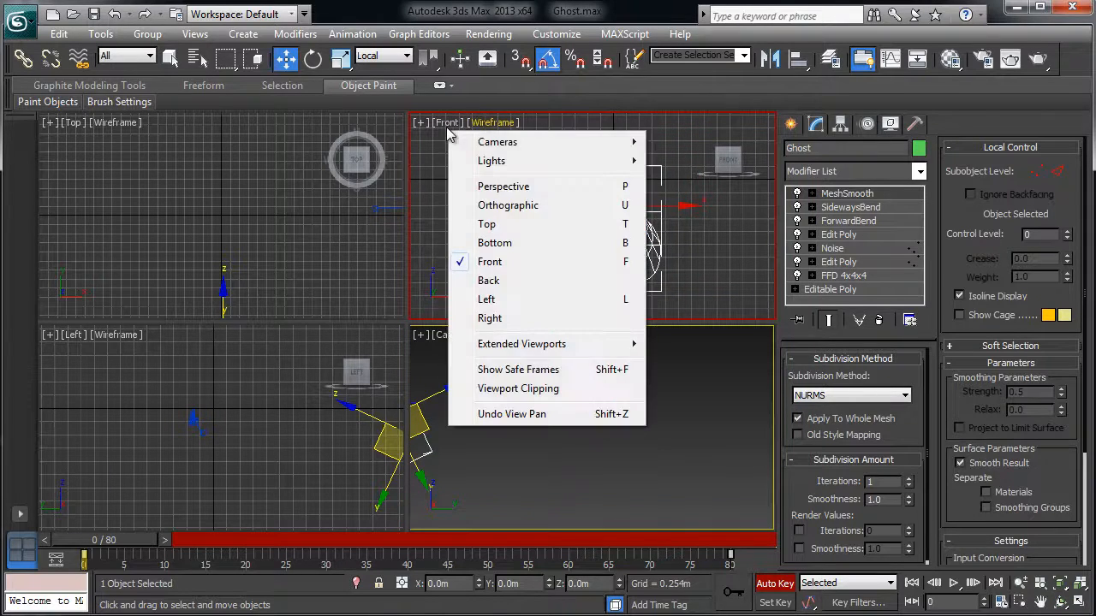
pyautogui.click(499, 184)
pyautogui.scroll(-6, 598, 246)
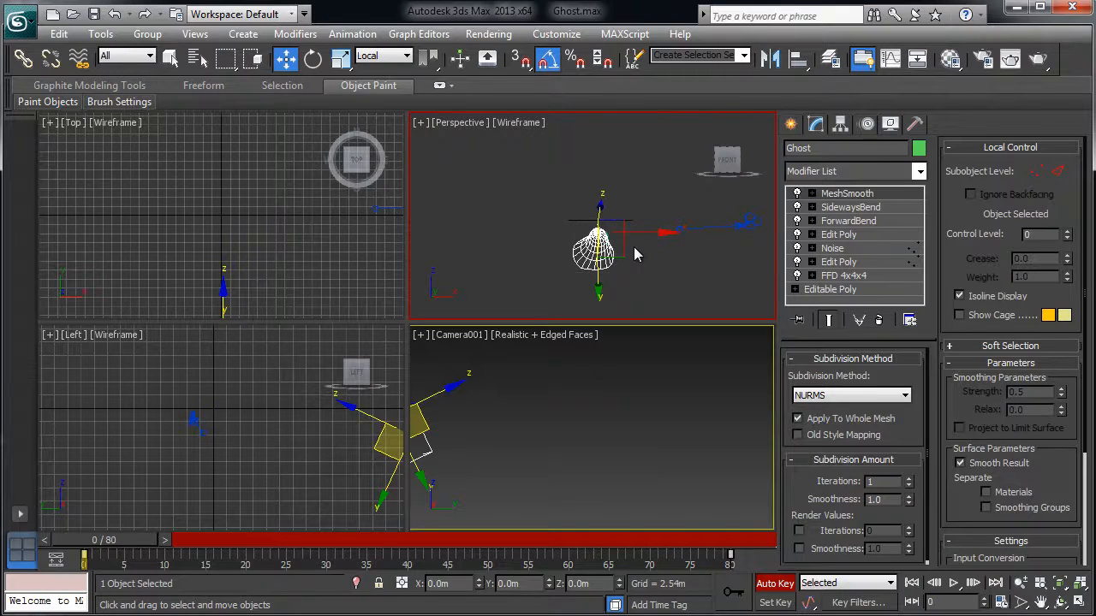
pyautogui.press('F3')
pyautogui.moveTo(634, 254)
pyautogui.keyDown('alt'); pyautogui.mouseDown(button='middle')
pyautogui.moveTo(533, 252)
pyautogui.moveTo(563, 233)
pyautogui.moveTo(653, 247)
pyautogui.moveTo(645, 240)
pyautogui.mouseUp(button='middle'); pyautogui.keyUp('alt')
# Turn off Auto Key and move the camera back, away from the ghost
pyautogui.click(685, 212)
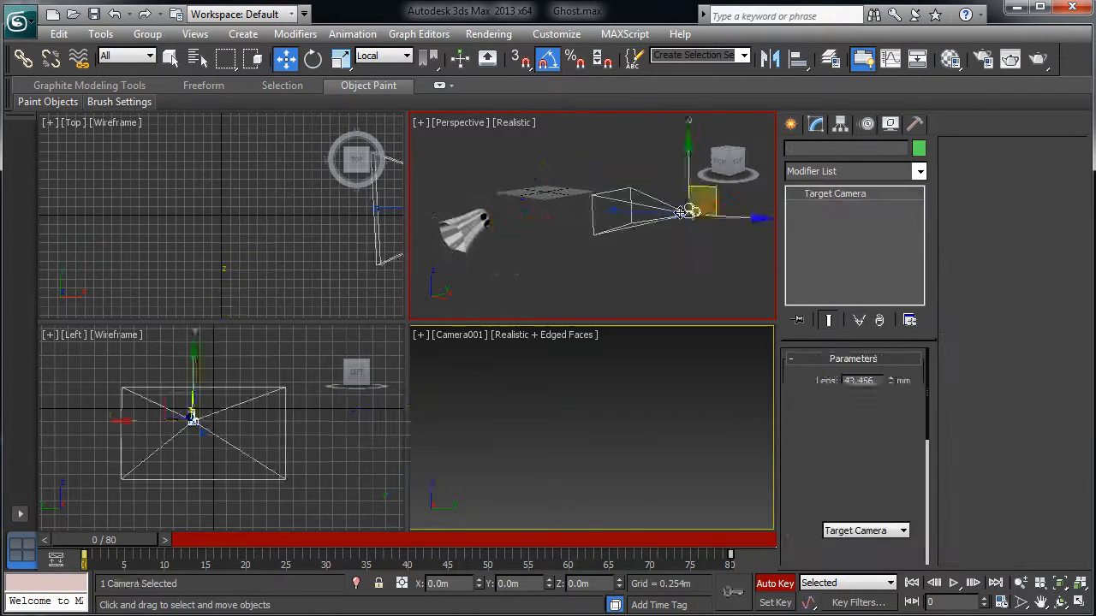
pyautogui.click(773, 584)
pyautogui.moveTo(724, 215); pyautogui.dragTo(847, 217)
# Set the reference coordinate system to View and move the ghost along Y to about -5.797 m, outside the camera's view
pyautogui.click(440, 422)
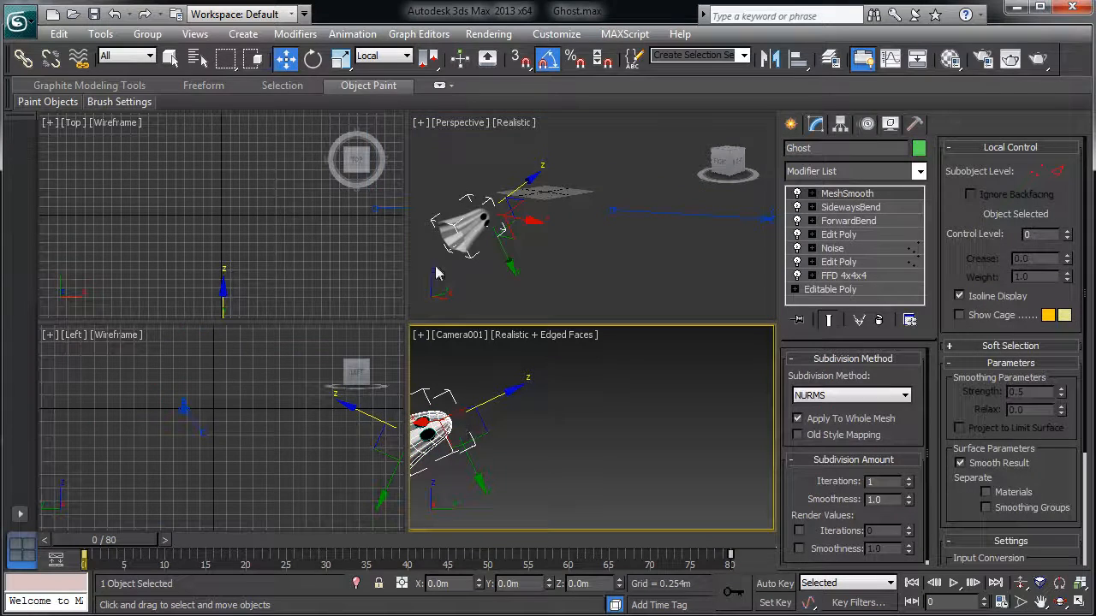
pyautogui.click(383, 56)
pyautogui.click(373, 70)
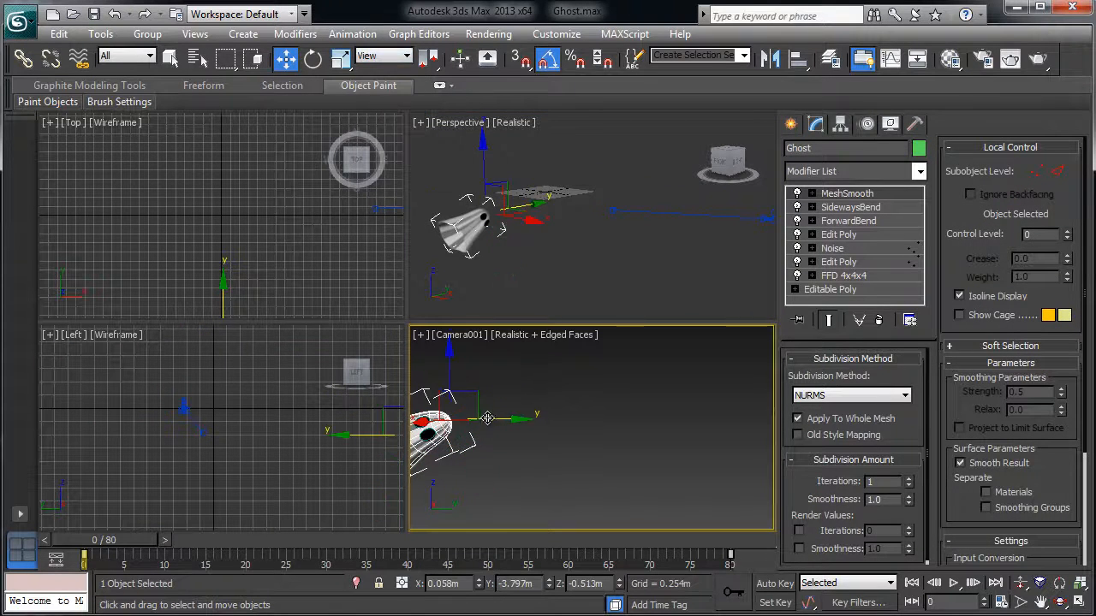
pyautogui.moveTo(495, 420); pyautogui.dragTo(425, 427)
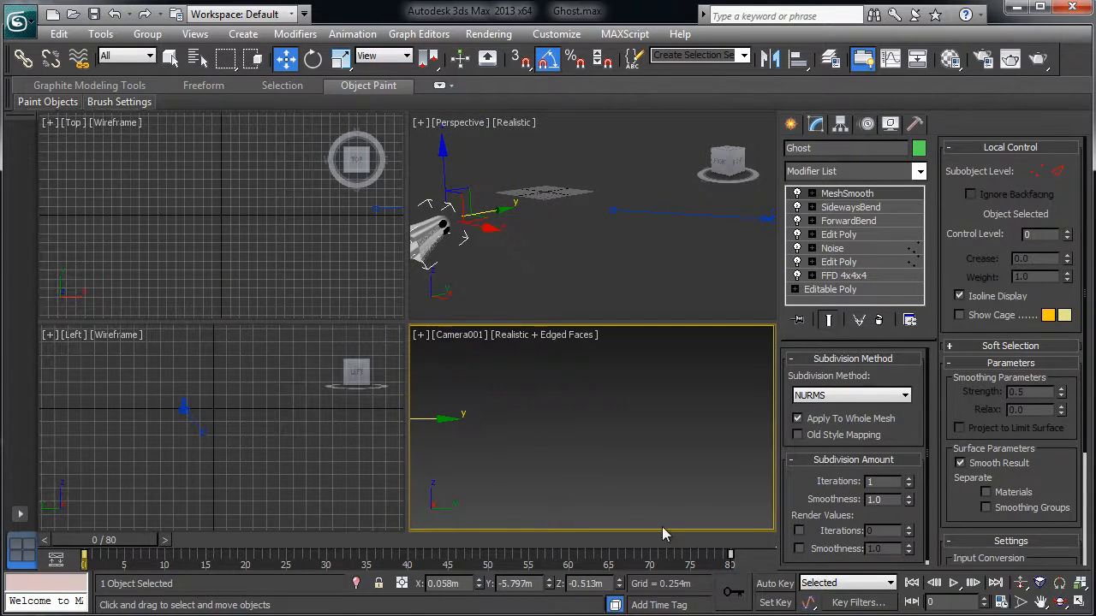
# Turn on Auto Key and key the ghost at frame 13, moving it into the camera's view and adjusting its rotation
pyautogui.click(773, 583)
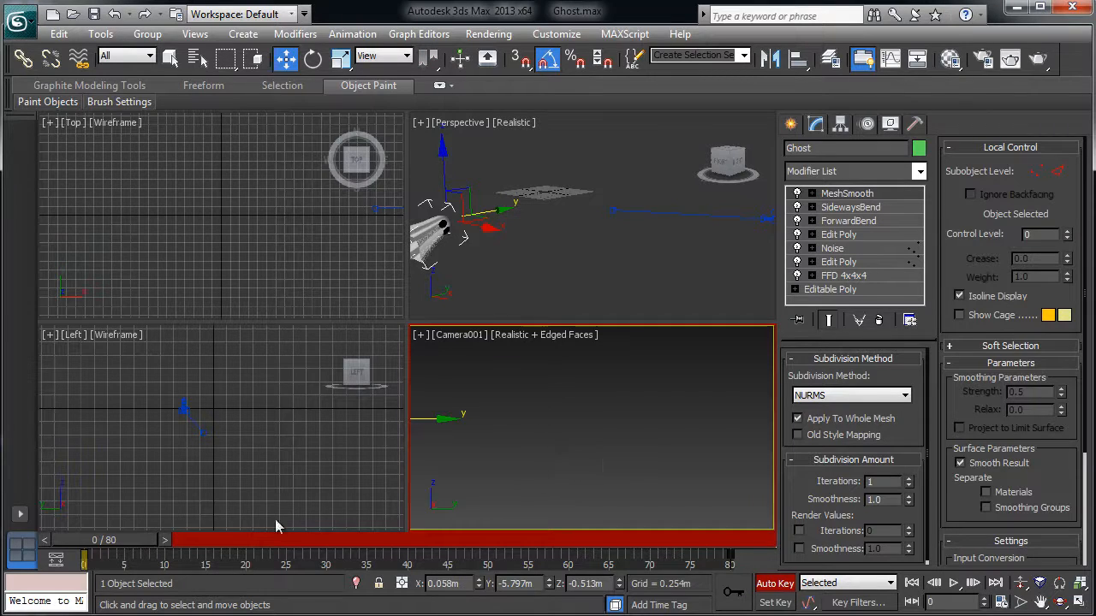
pyautogui.moveTo(97, 543); pyautogui.dragTo(194, 543)
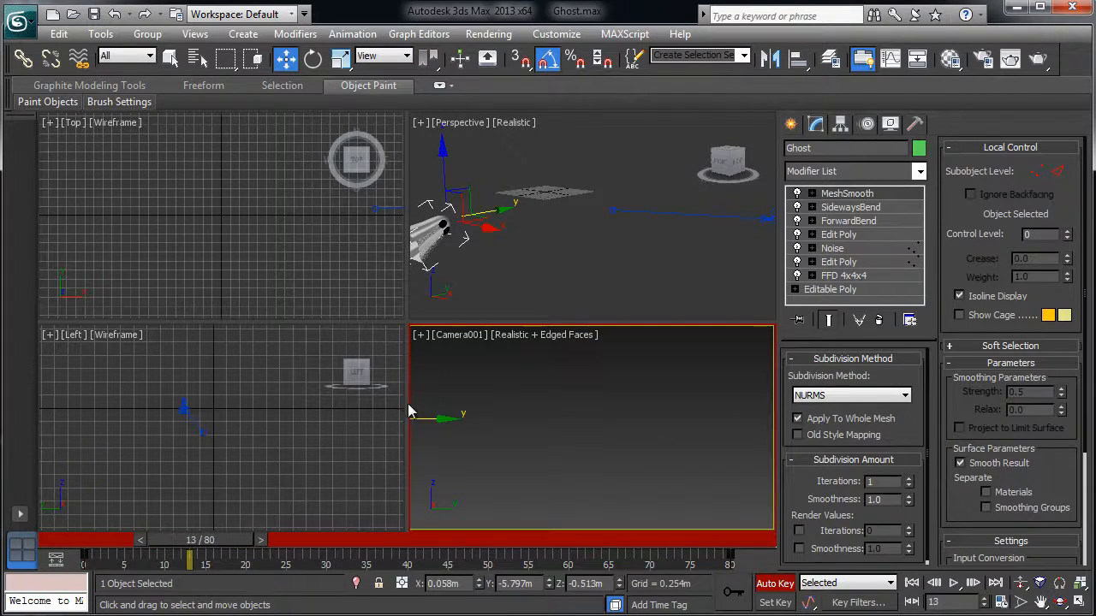
pyautogui.click(470, 193)
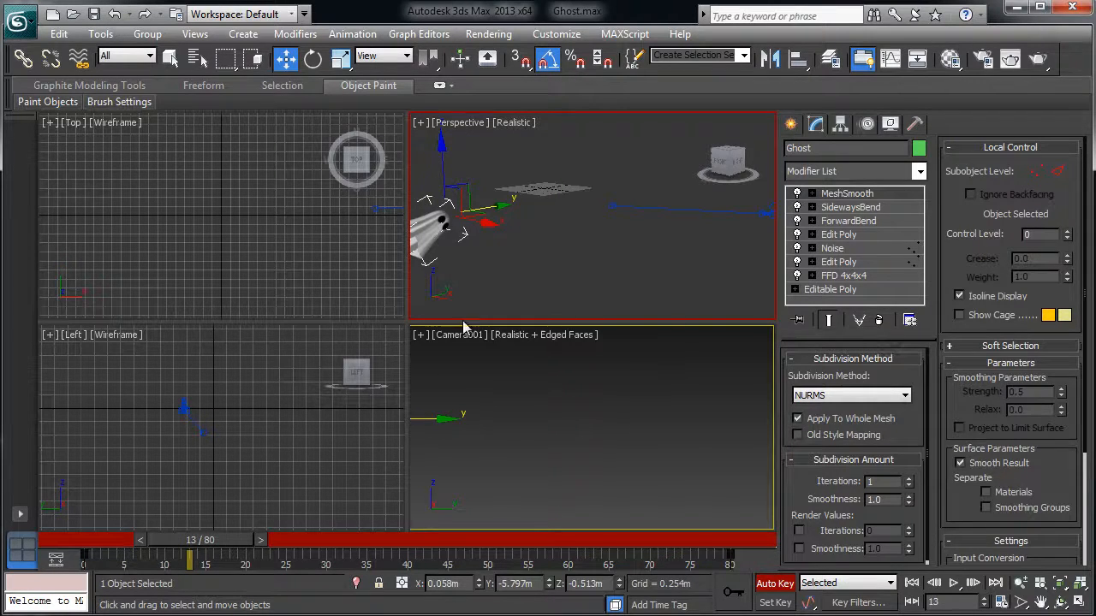
pyautogui.moveTo(497, 208); pyautogui.dragTo(567, 446)
pyautogui.press('e')
pyautogui.press('w')
# Key a new position and tilt for the ghost at frame 26
pyautogui.moveTo(252, 539); pyautogui.dragTo(328, 556)
pyautogui.press('e')
pyautogui.moveTo(586, 427); pyautogui.dragTo(631, 340)
pyautogui.press('w')
pyautogui.press('e')
# At frame 39, move the ghost back to the left in the camera's view and rotate it upright
pyautogui.moveTo(297, 539); pyautogui.dragTo(402, 566)
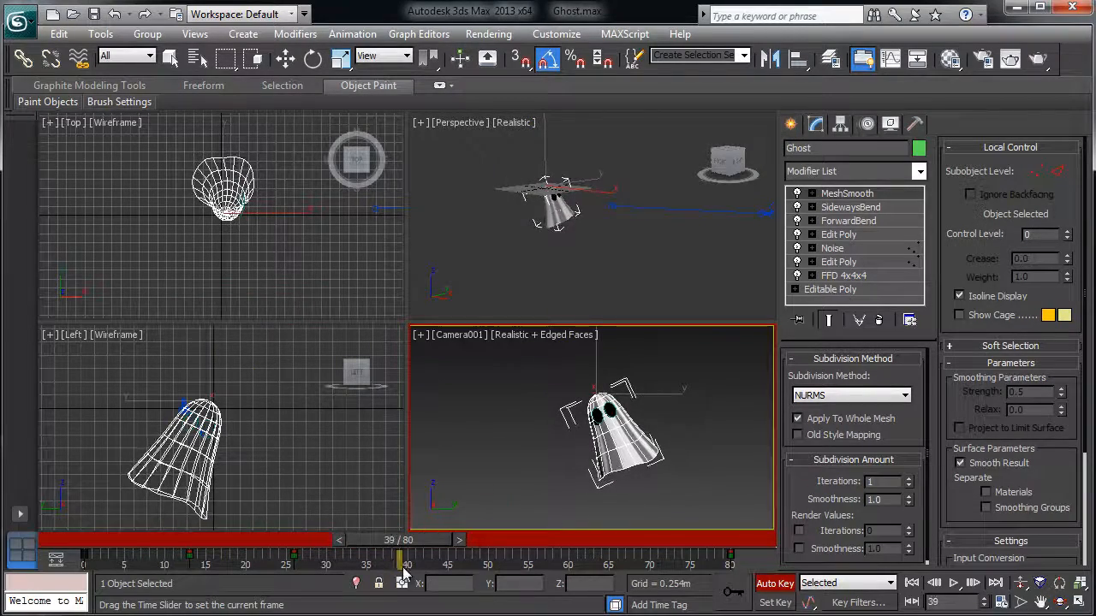
pyautogui.press('w')
pyautogui.moveTo(616, 371); pyautogui.dragTo(566, 364)
pyautogui.press('e')
pyautogui.press('w')
# Key a position for the ghost at frame 55, and move it up and to the right at frame 39
pyautogui.moveTo(421, 541); pyautogui.dragTo(538, 544)
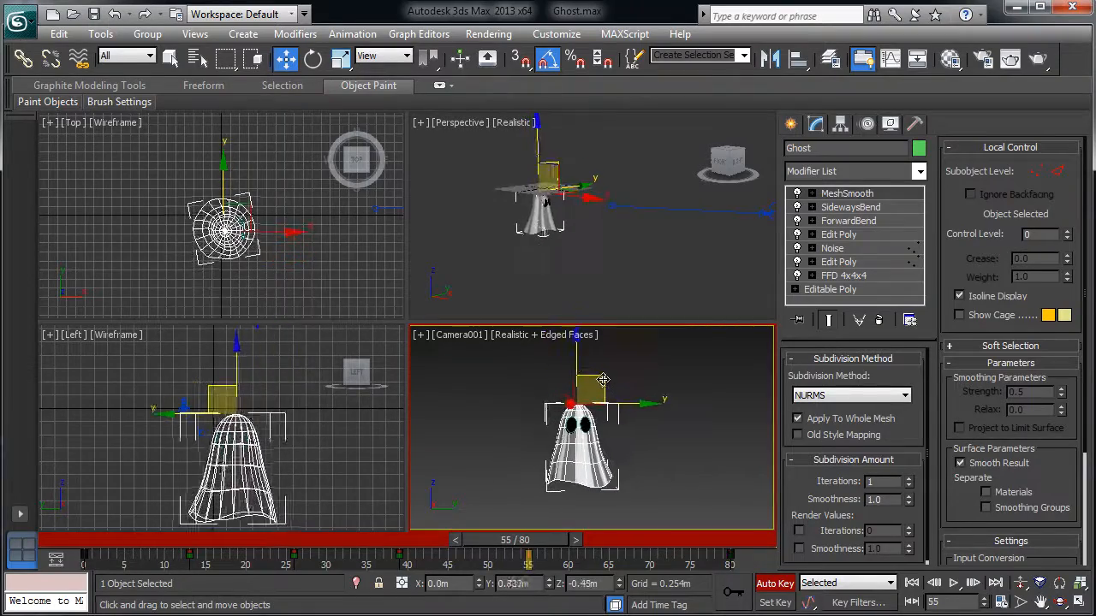
pyautogui.moveTo(603, 379); pyautogui.dragTo(603, 376)
pyautogui.moveTo(529, 532); pyautogui.dragTo(409, 567)
pyautogui.press('w')
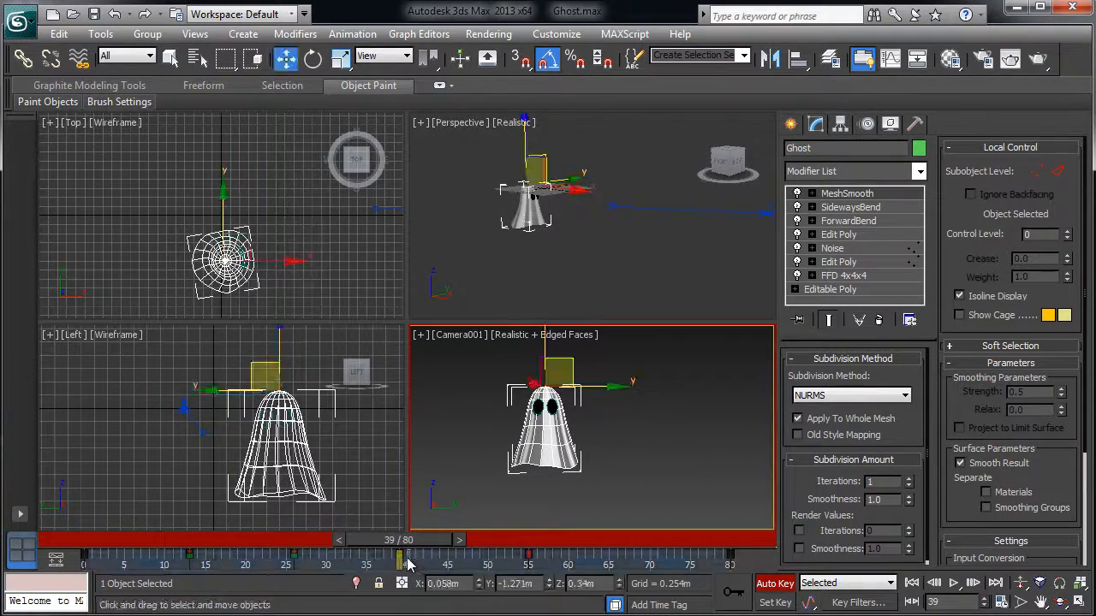
pyautogui.moveTo(563, 362); pyautogui.dragTo(581, 341)
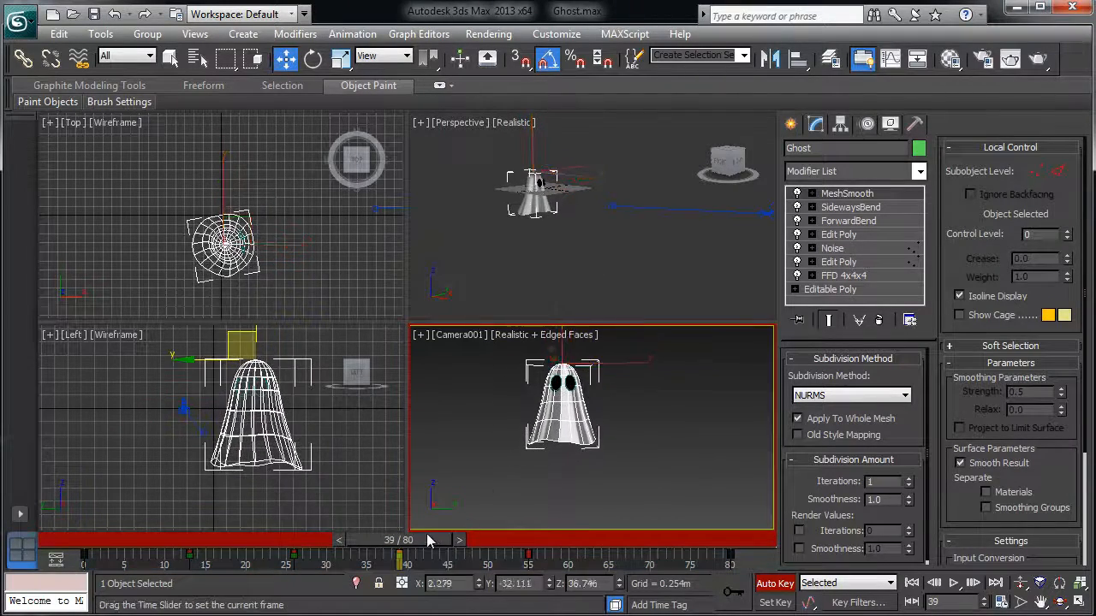
# Move the ghost left at frame 55, and at frame 66 key it at about Y -0.745 m, Z 0.53 m
pyautogui.moveTo(428, 541); pyautogui.dragTo(545, 562)
pyautogui.press('w')
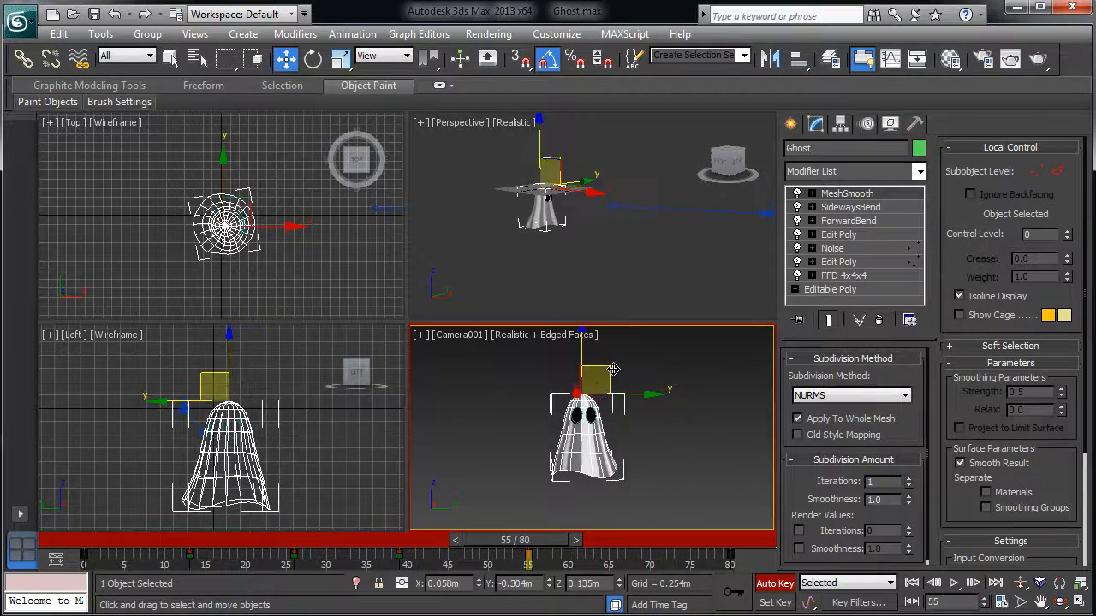
pyautogui.moveTo(606, 364); pyautogui.dragTo(555, 373)
pyautogui.moveTo(526, 543); pyautogui.dragTo(614, 543)
pyautogui.moveTo(555, 381); pyautogui.dragTo(591, 360)
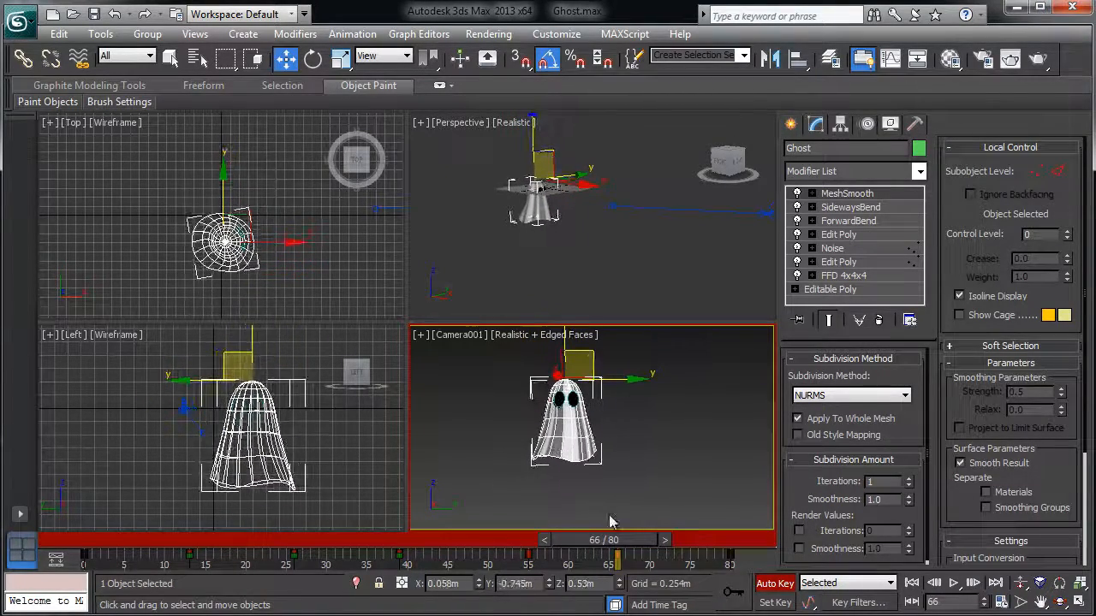
# At frame 80, tilt the ghost into flight and move it past the right side of the camera's view, to about Y 8.446 m
pyautogui.moveTo(613, 541); pyautogui.dragTo(726, 540)
pyautogui.moveTo(632, 385); pyautogui.dragTo(826, 368)
pyautogui.press('e')
pyautogui.moveTo(743, 347); pyautogui.dragTo(650, 360)
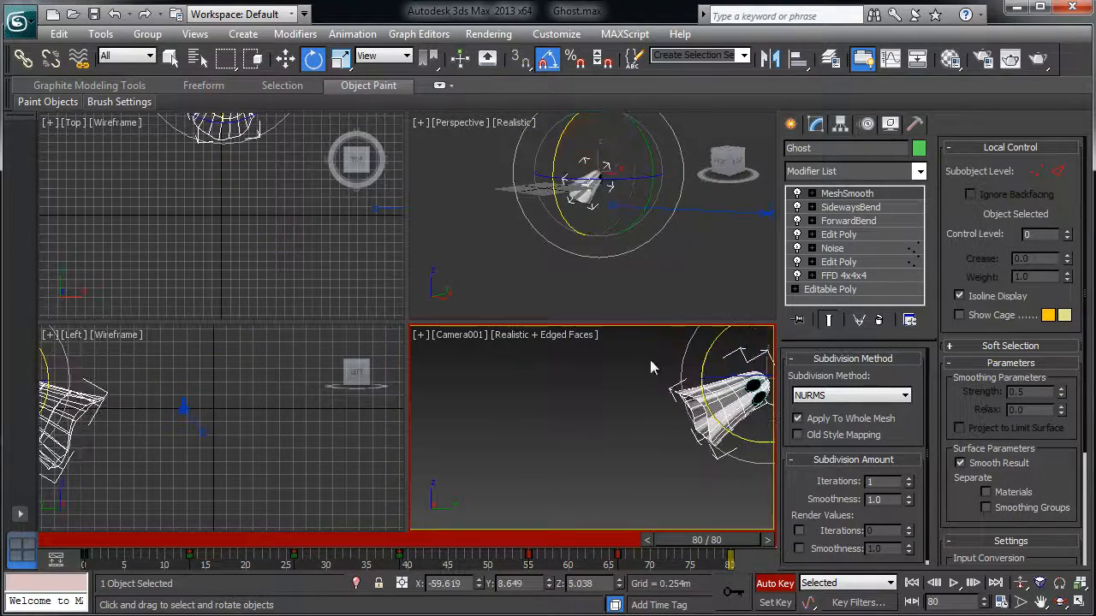
pyautogui.press('w')
pyautogui.scroll(-4, 233, 432)
pyautogui.moveTo(98, 379); pyautogui.dragTo(119, 387, button='middle')
pyautogui.moveTo(163, 397); pyautogui.dragTo(68, 391)
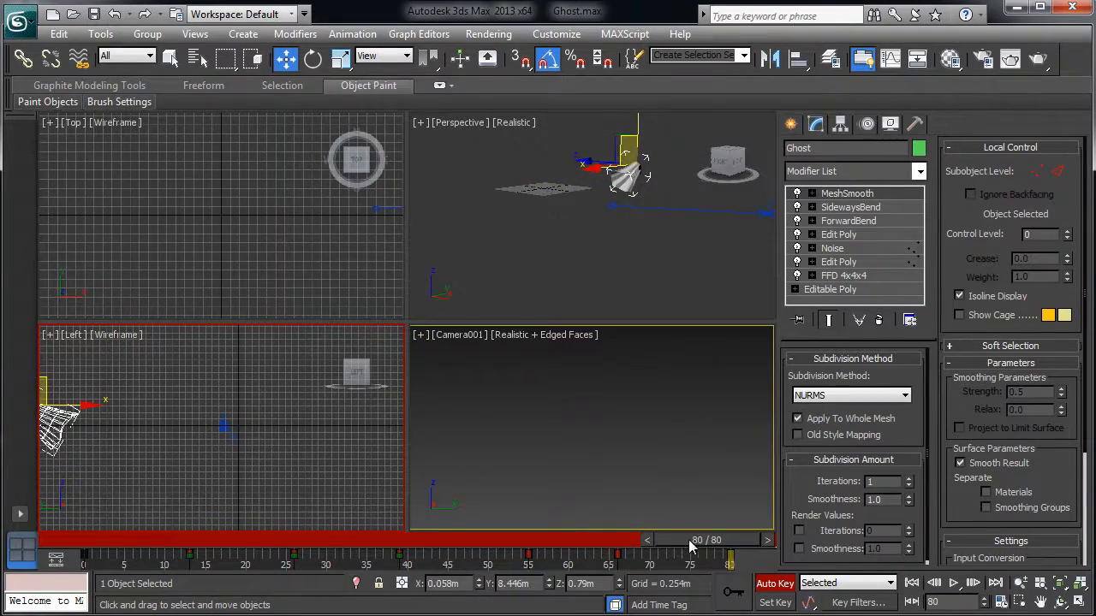
# Turn off Auto Key and play the animation from frame 0 in the camera view
pyautogui.moveTo(692, 541); pyautogui.dragTo(34, 572)
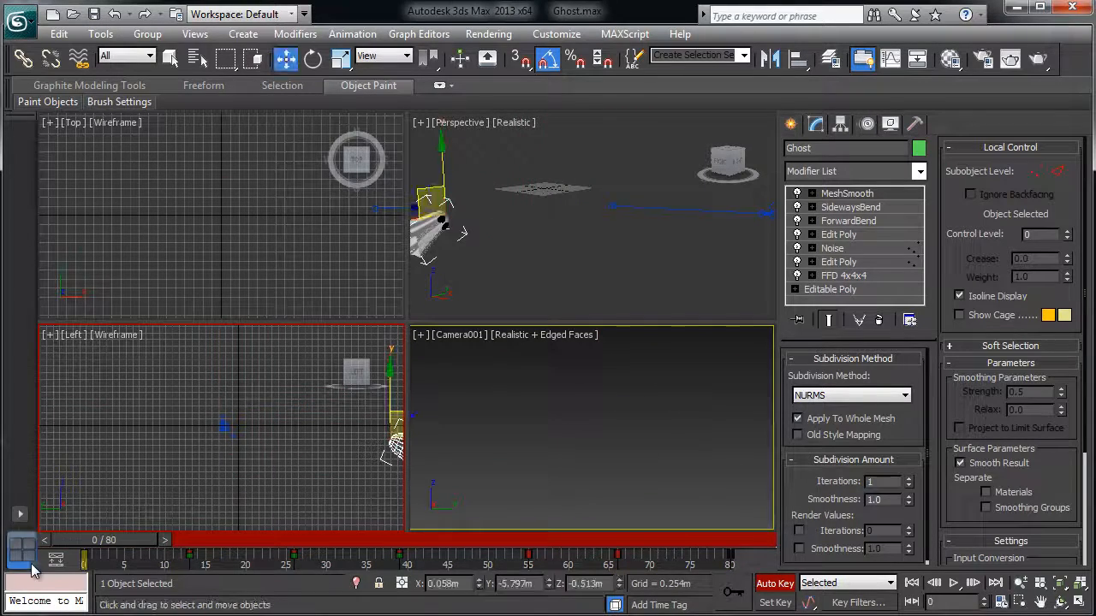
pyautogui.click(776, 584)
pyautogui.click(998, 603)
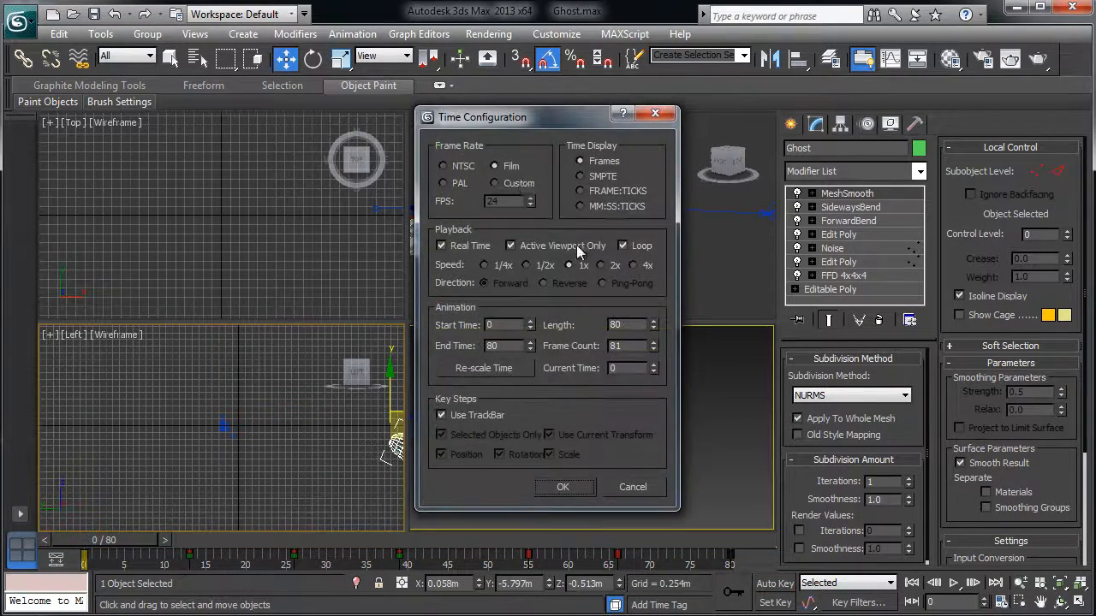
pyautogui.click(563, 487)
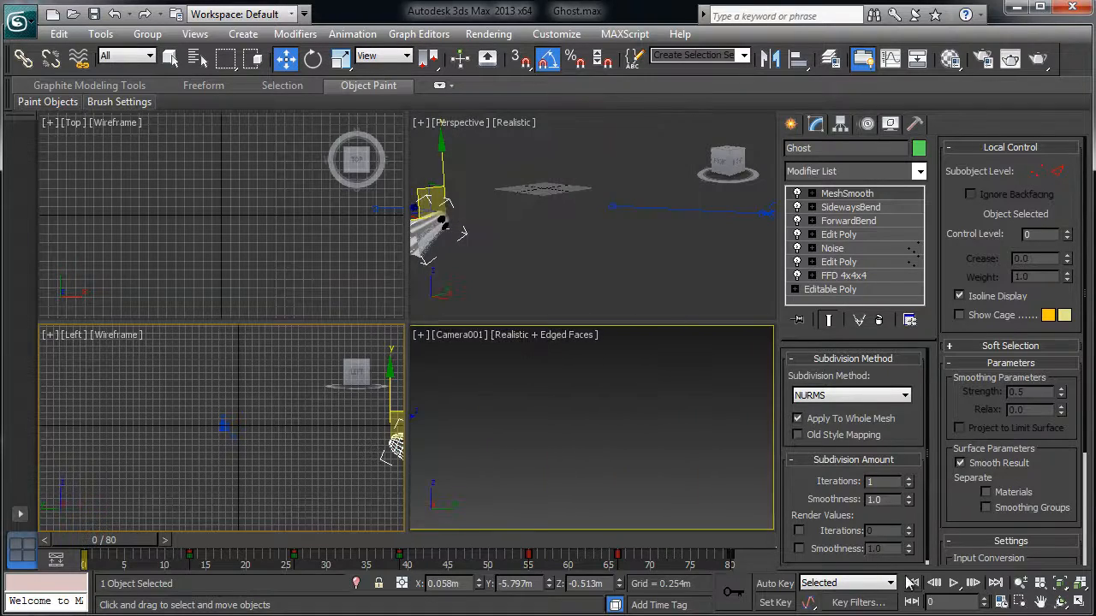
pyautogui.click(953, 583)
pyautogui.click(643, 463)
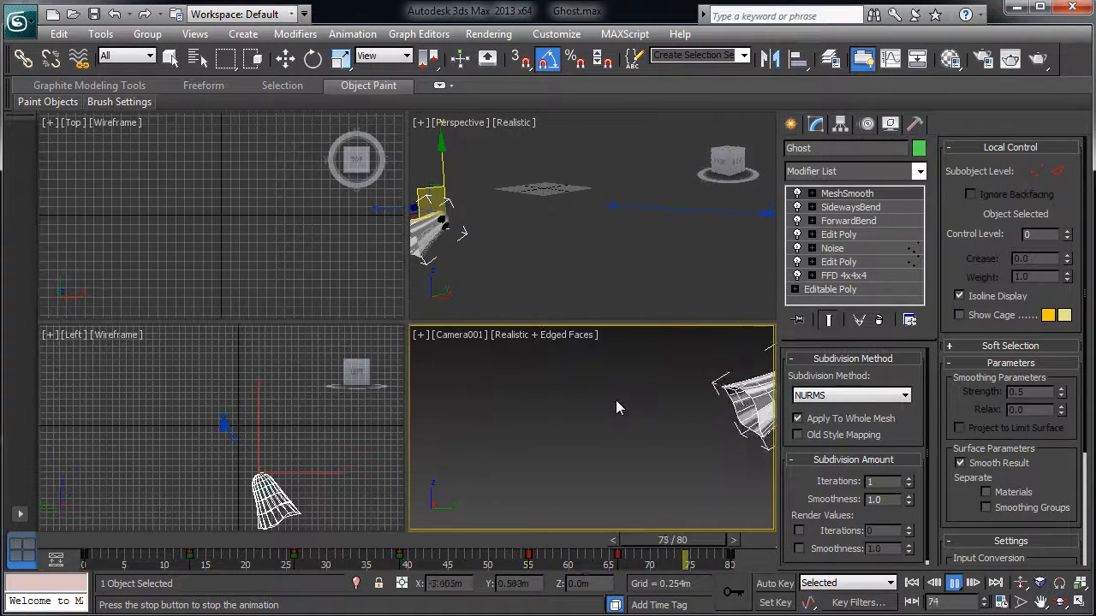
# Open the Curve Editor for the ghost's animation, stop playback, and make the editor window smaller
pyautogui.click(419, 33)
pyautogui.click(420, 57)
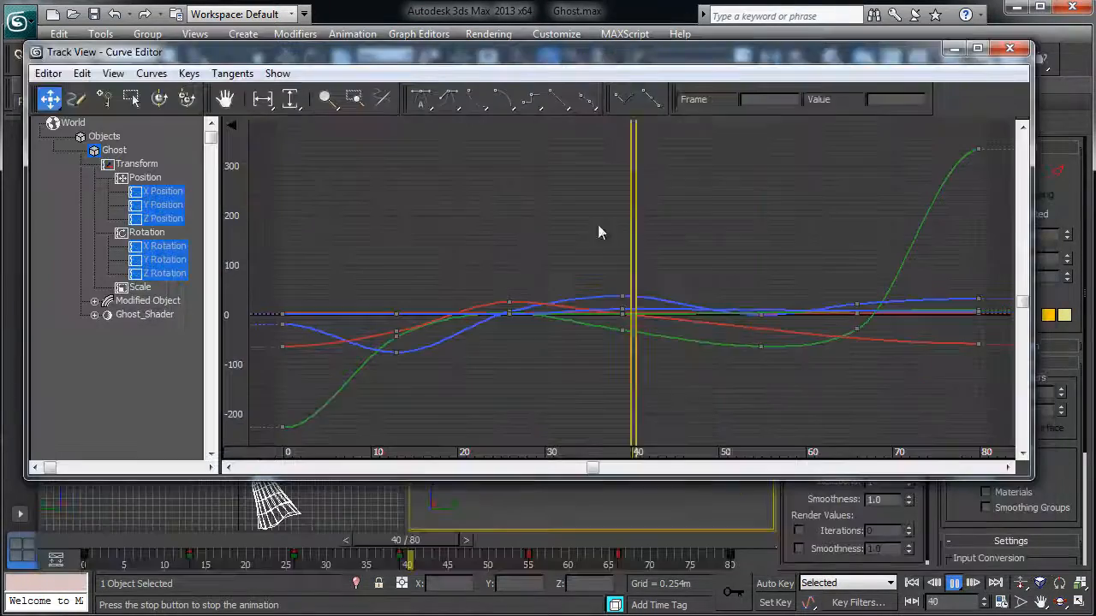
pyautogui.click(953, 583)
pyautogui.moveTo(1031, 473); pyautogui.dragTo(983, 450)
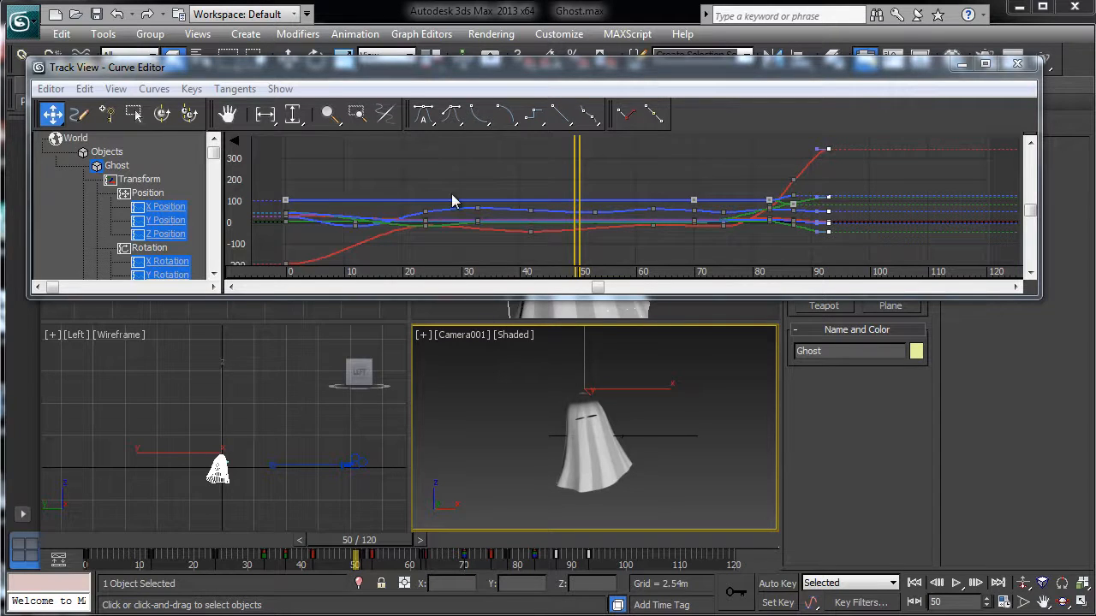
# Move the Curve Editor window out of the way and minimize it to reveal the viewports
pyautogui.moveTo(429, 66); pyautogui.dragTo(445, 56)
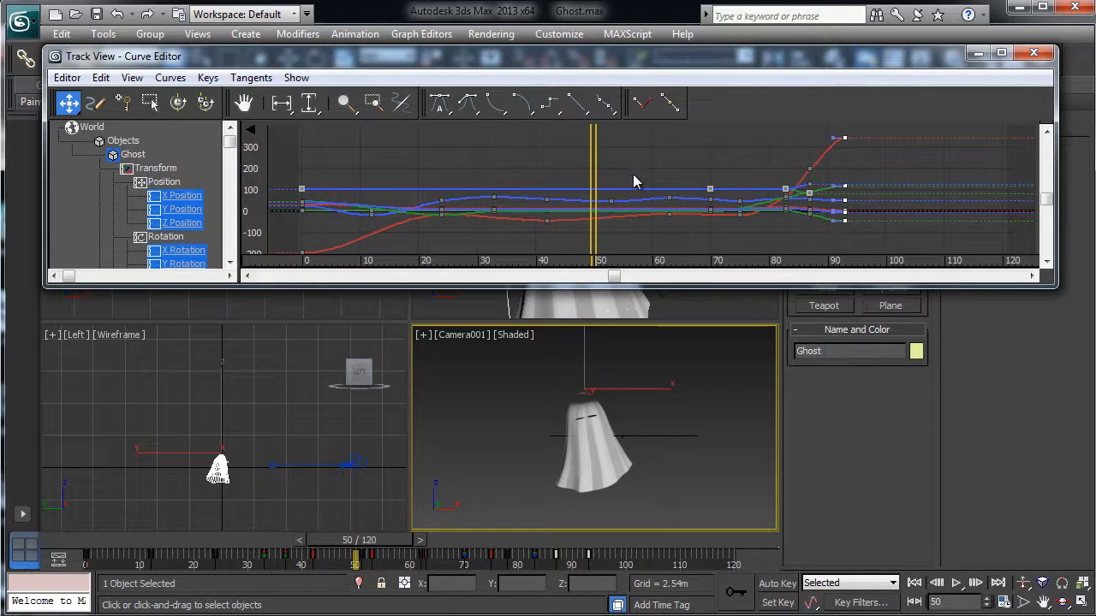
pyautogui.moveTo(510, 75); pyautogui.dragTo(529, 63)
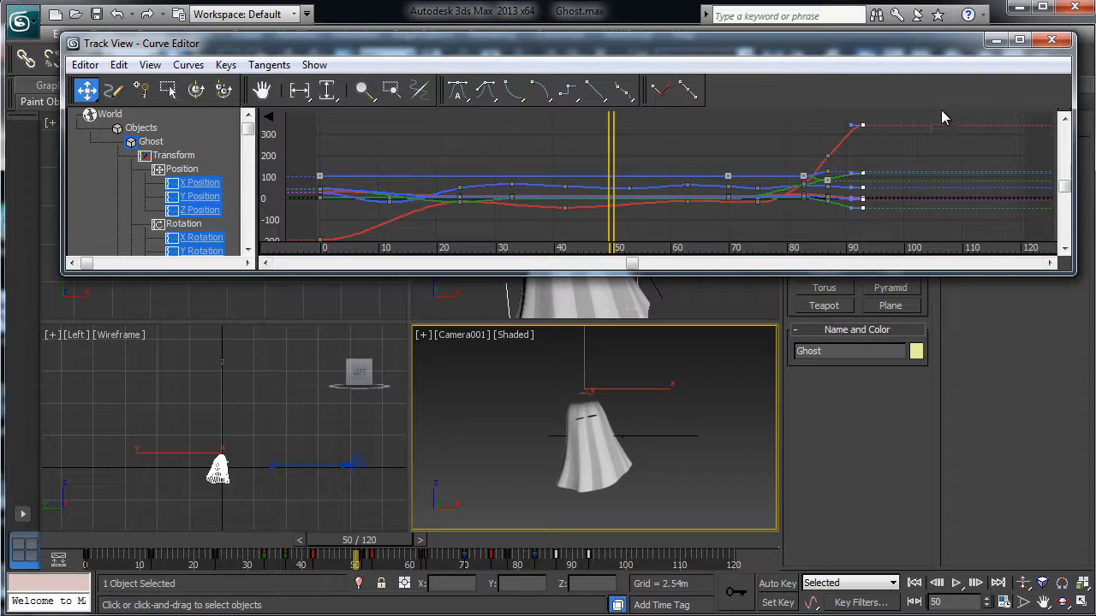
pyautogui.click(996, 47)
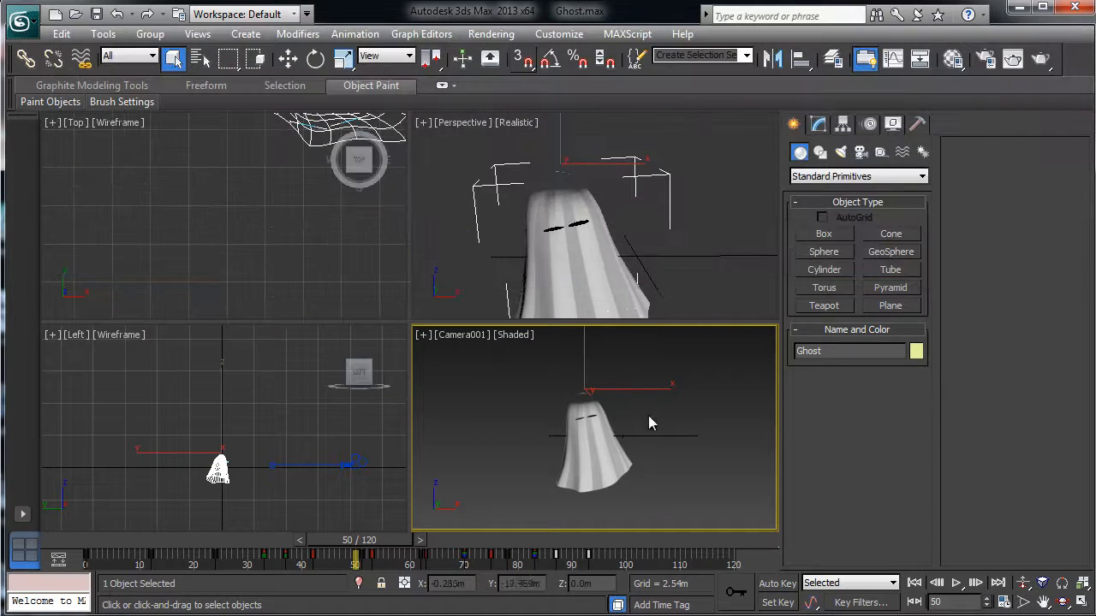
# Go through the ghost's modifier stack from Editable Poly up to MeshSmooth, examining what each modifier controls
pyautogui.click(818, 125)
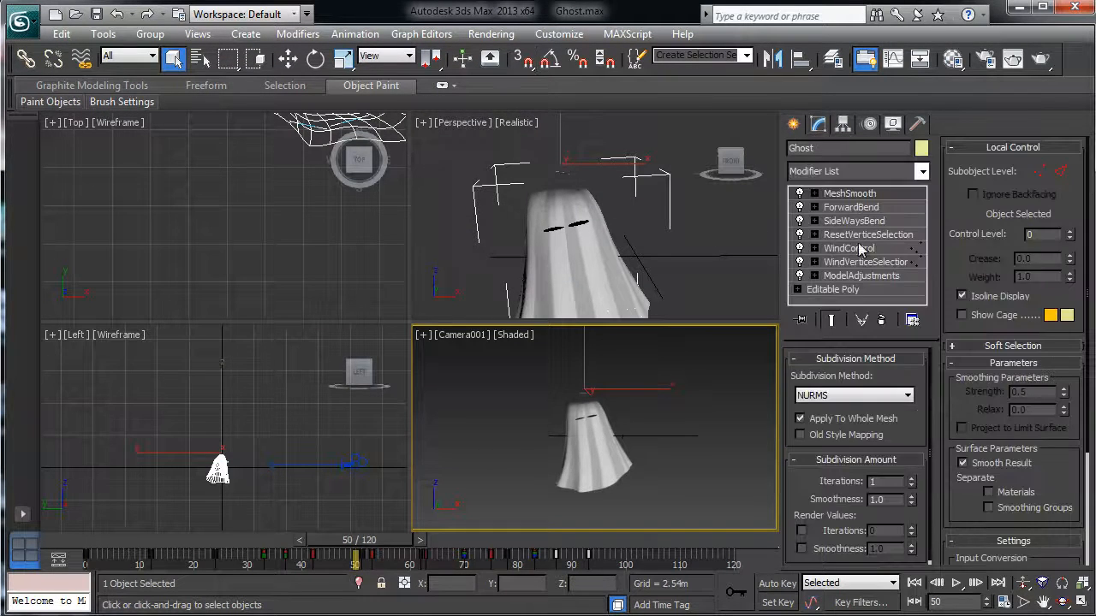
pyautogui.click(842, 291)
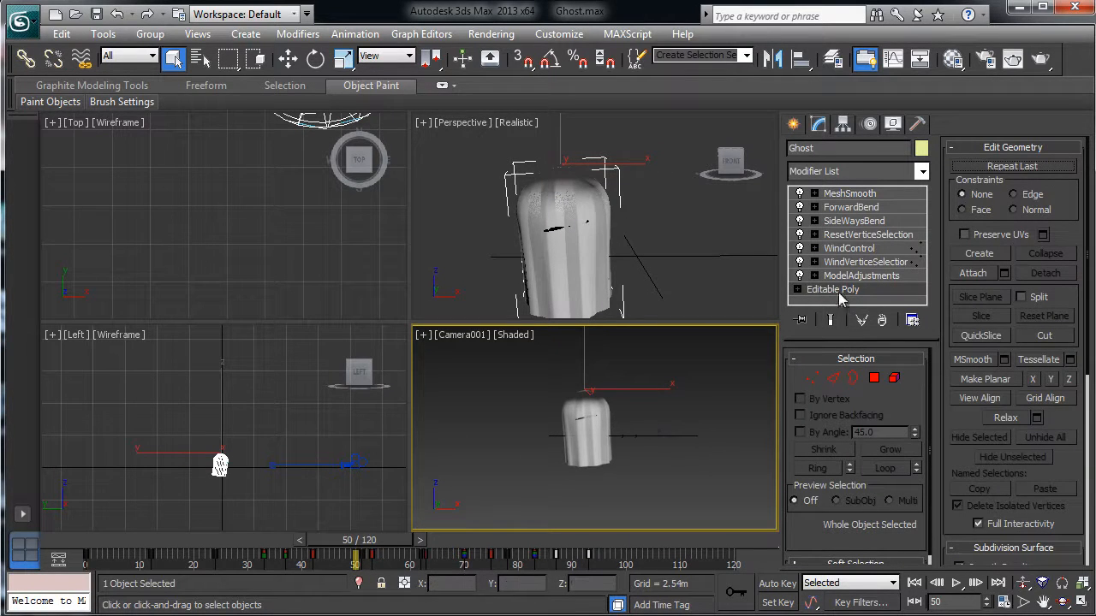
pyautogui.click(852, 277)
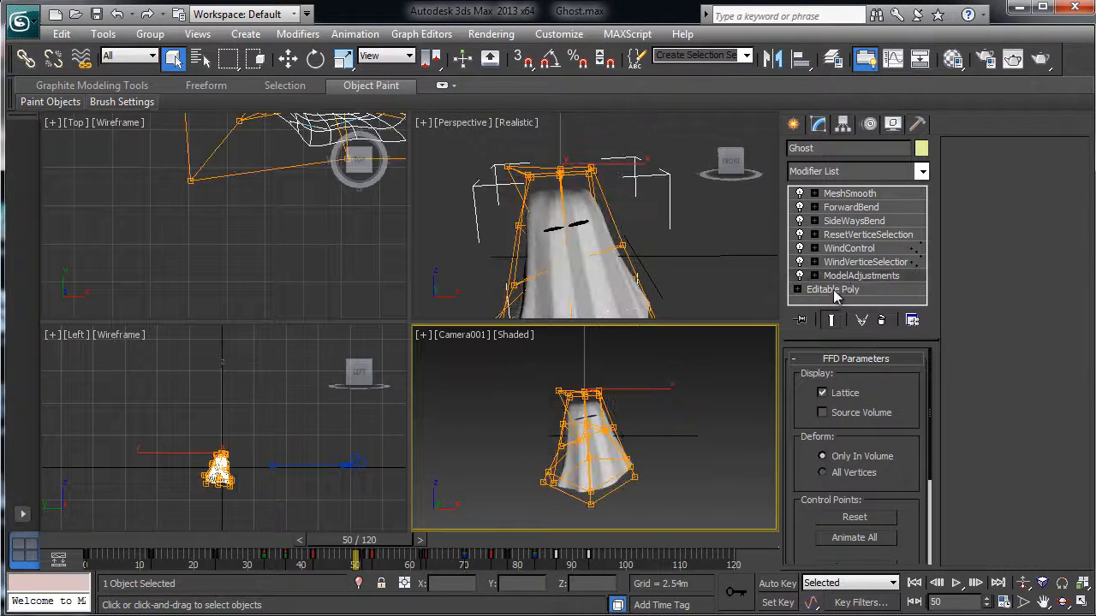
pyautogui.click(850, 265)
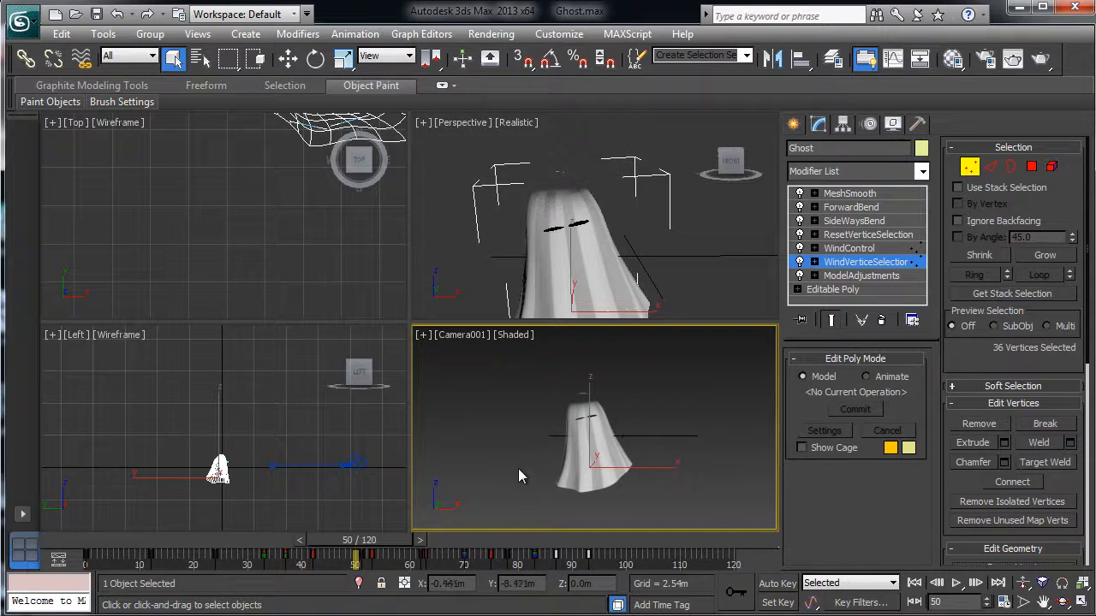
pyautogui.click(841, 250)
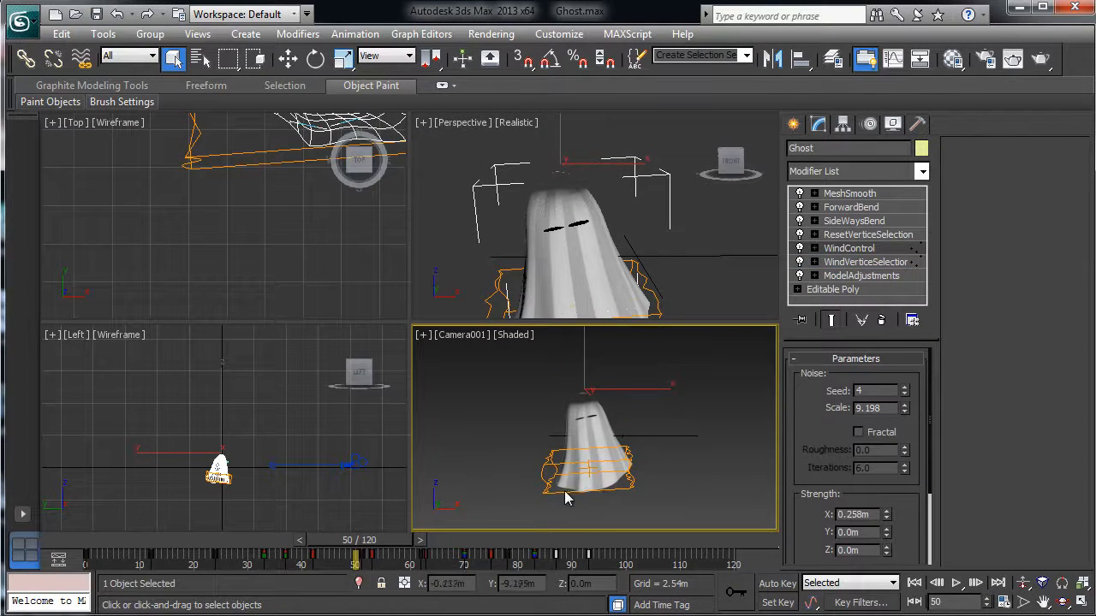
pyautogui.click(848, 234)
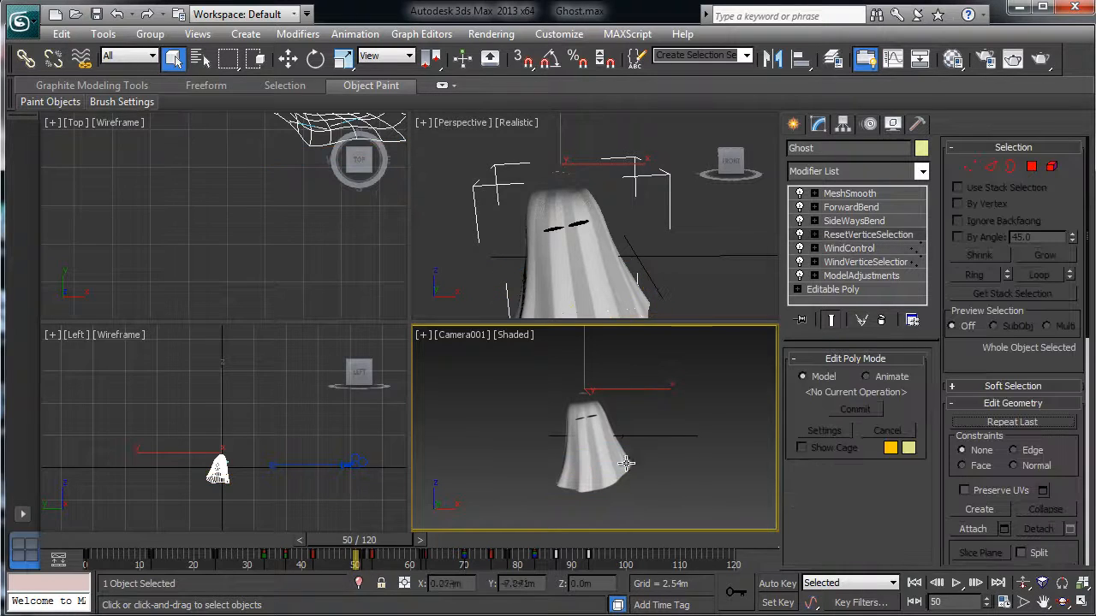
pyautogui.click(852, 222)
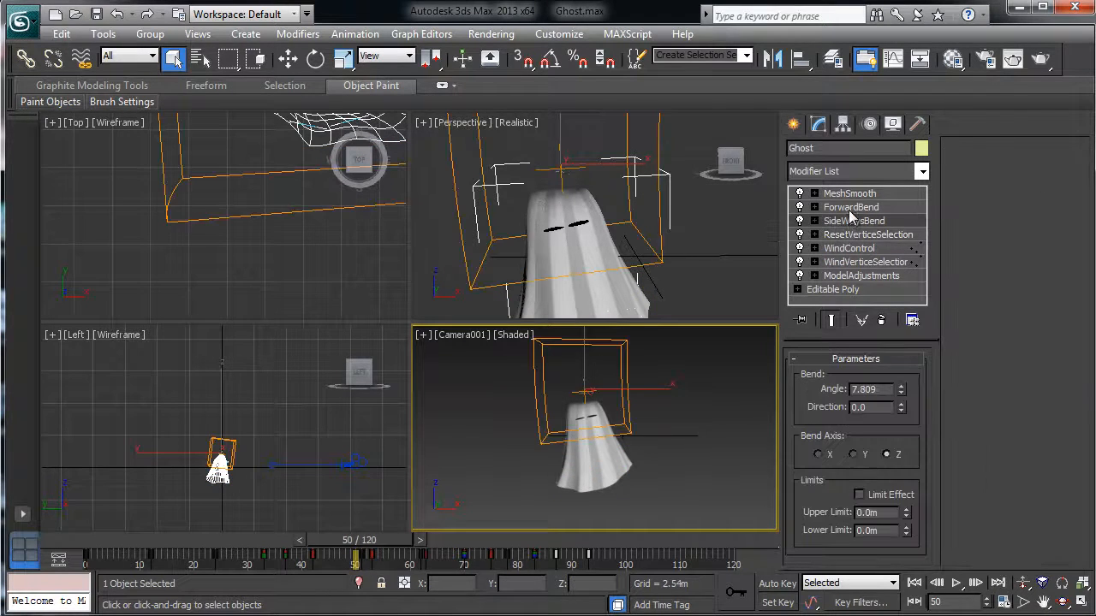
pyautogui.click(841, 209)
pyautogui.click(850, 194)
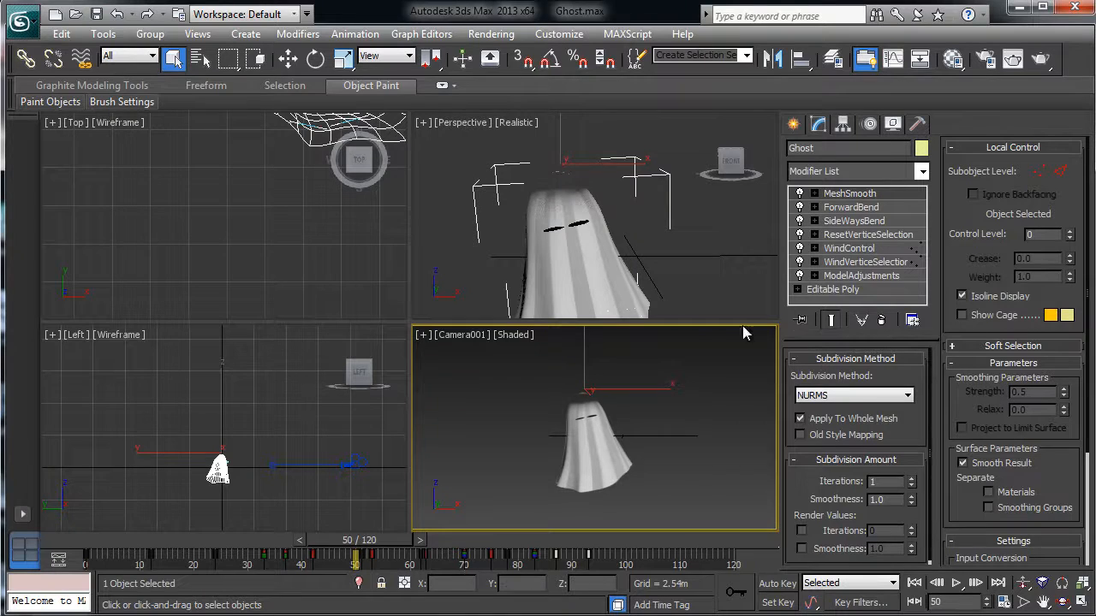
# Inspect the diffuse gradient ramp of material 01 - Default and the map in 02 - Default, closing the Material Editor when finished
pyautogui.click(952, 60)
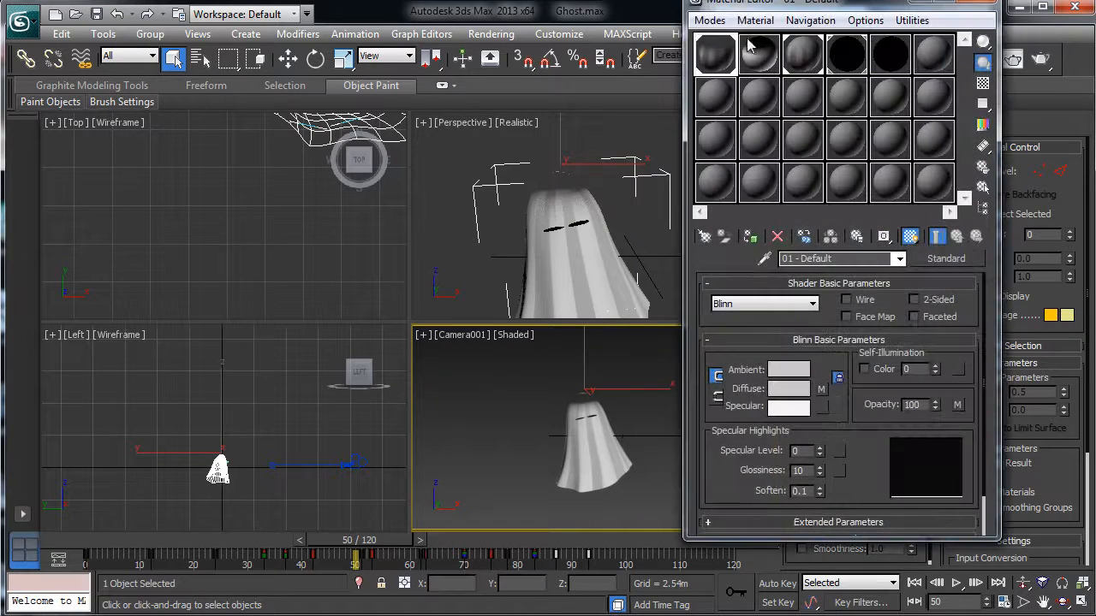
pyautogui.moveTo(761, 7); pyautogui.dragTo(751, 36)
pyautogui.click(810, 421)
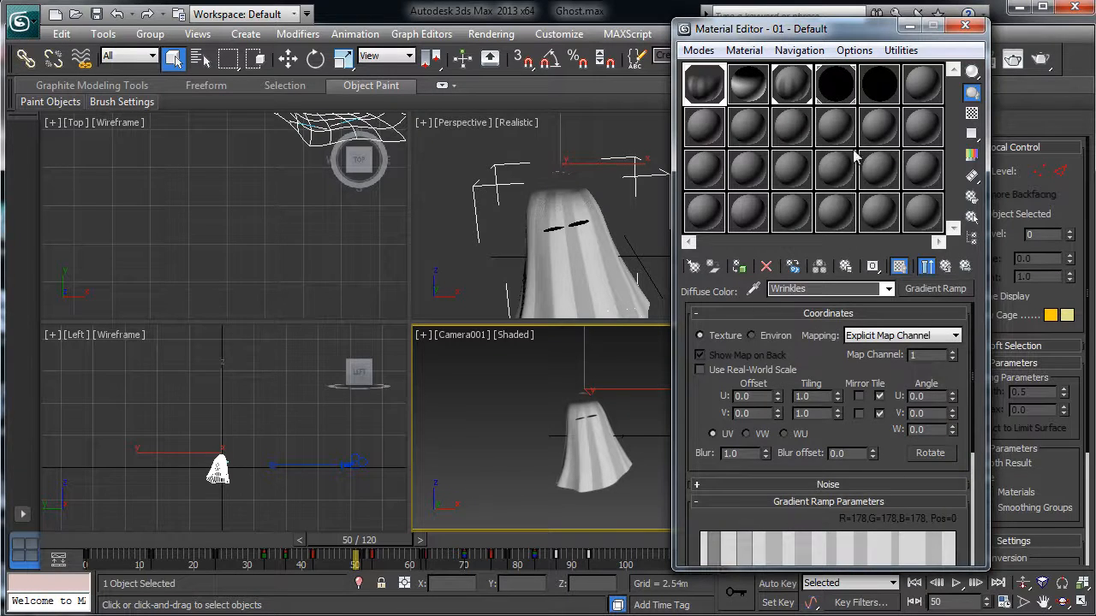
pyautogui.click(750, 93)
pyautogui.click(810, 419)
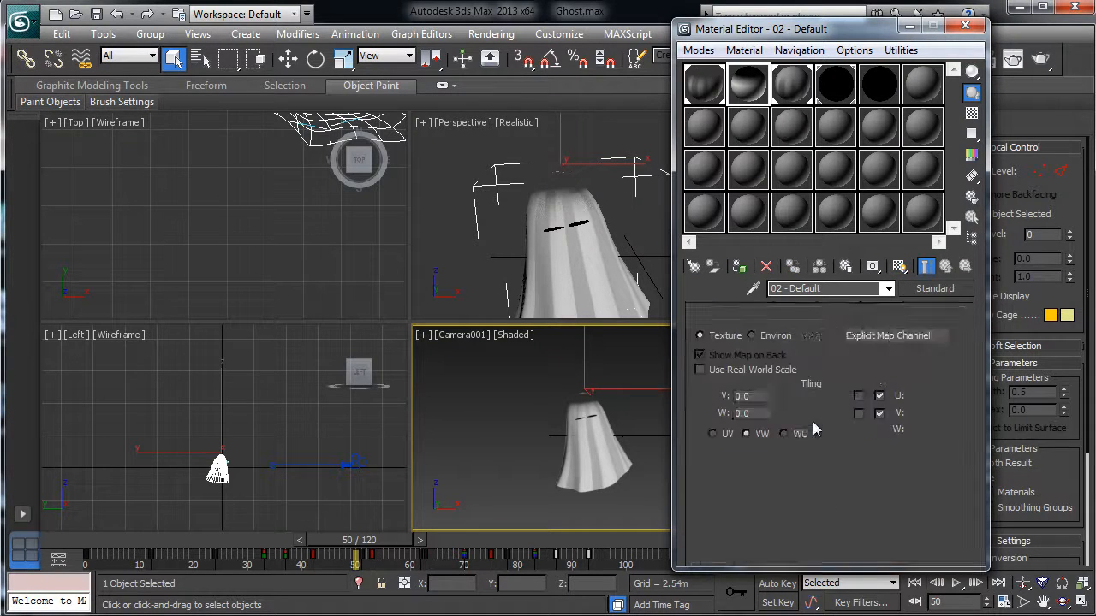
pyautogui.click(964, 28)
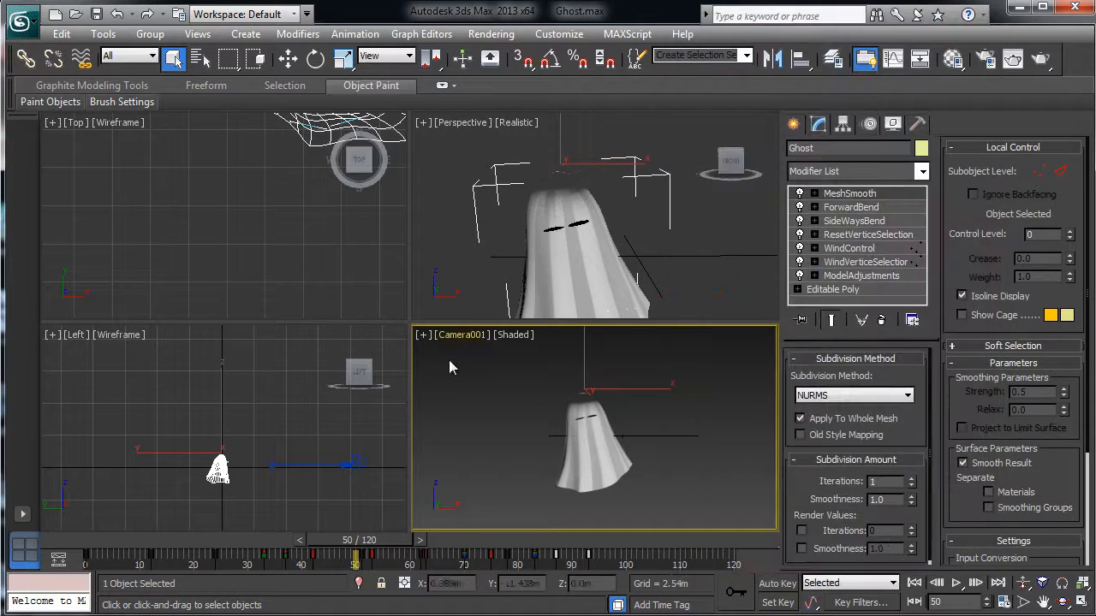
# Play the ghost animation from frame 0 in the camera view and stop playback
pyautogui.moveTo(356, 540); pyautogui.dragTo(86, 561)
pyautogui.click(957, 584)
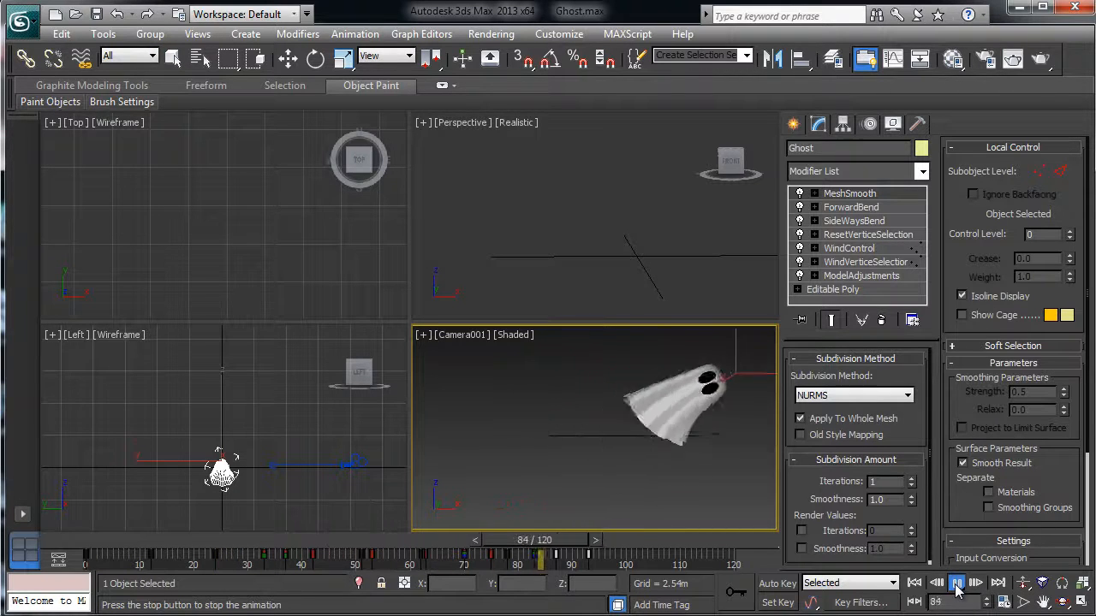
pyautogui.click(957, 585)
# Examine the WindControl noise modifier's effect on the ghost's cloth at frame 26 and back at frame 12
pyautogui.moveTo(563, 542); pyautogui.dragTo(226, 561)
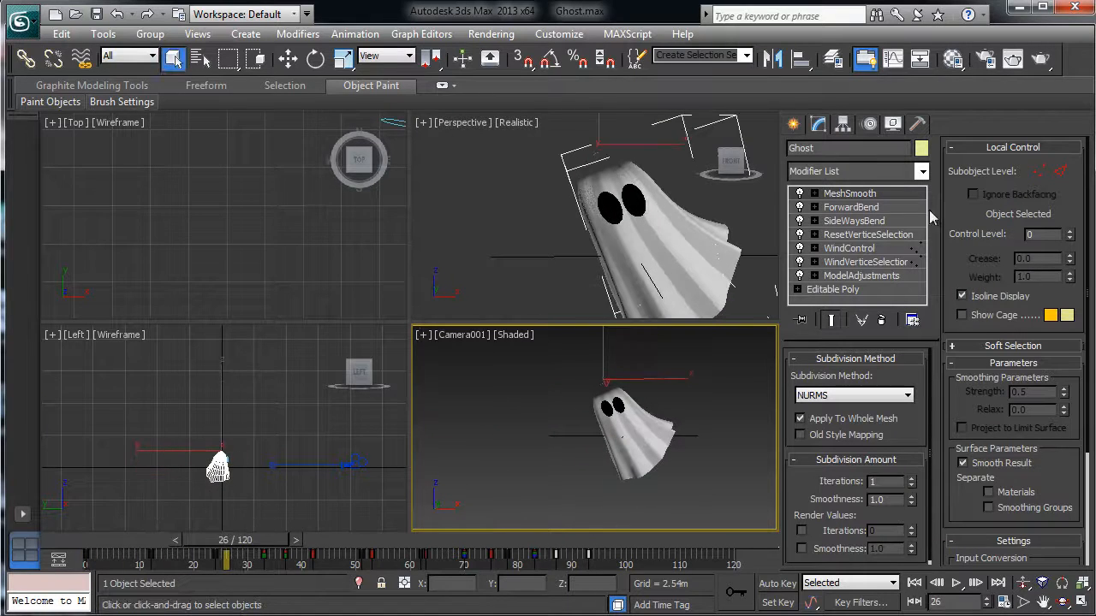
pyautogui.click(853, 251)
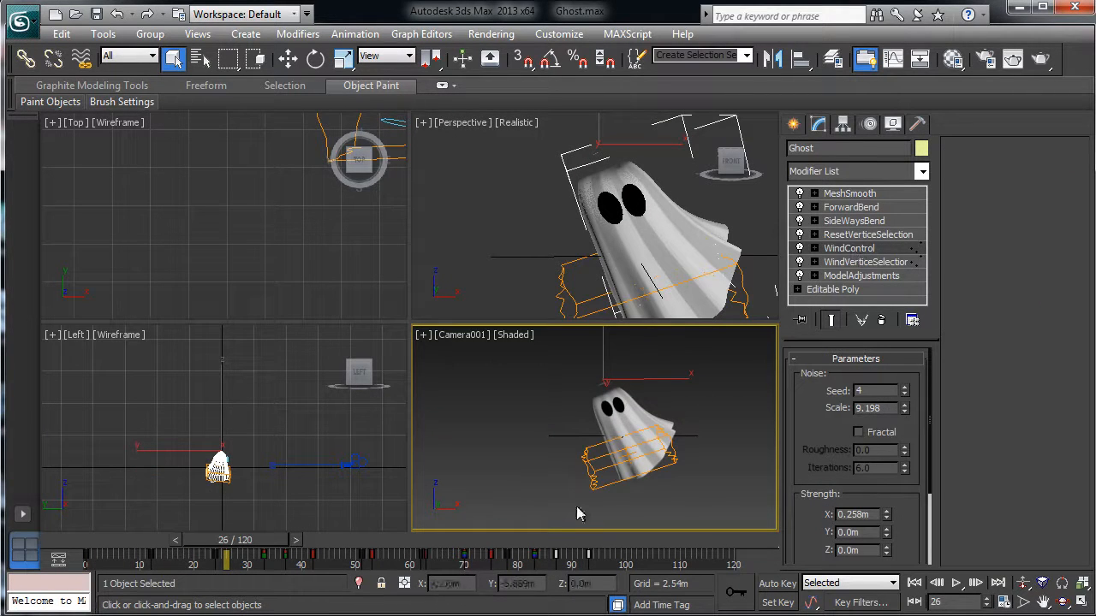
pyautogui.moveTo(241, 551); pyautogui.dragTo(160, 558)
# Try other SideWaysBend angles on the ghost at frames 12 and 24, undo each change, and scrub ahead to frame 35
pyautogui.click(844, 222)
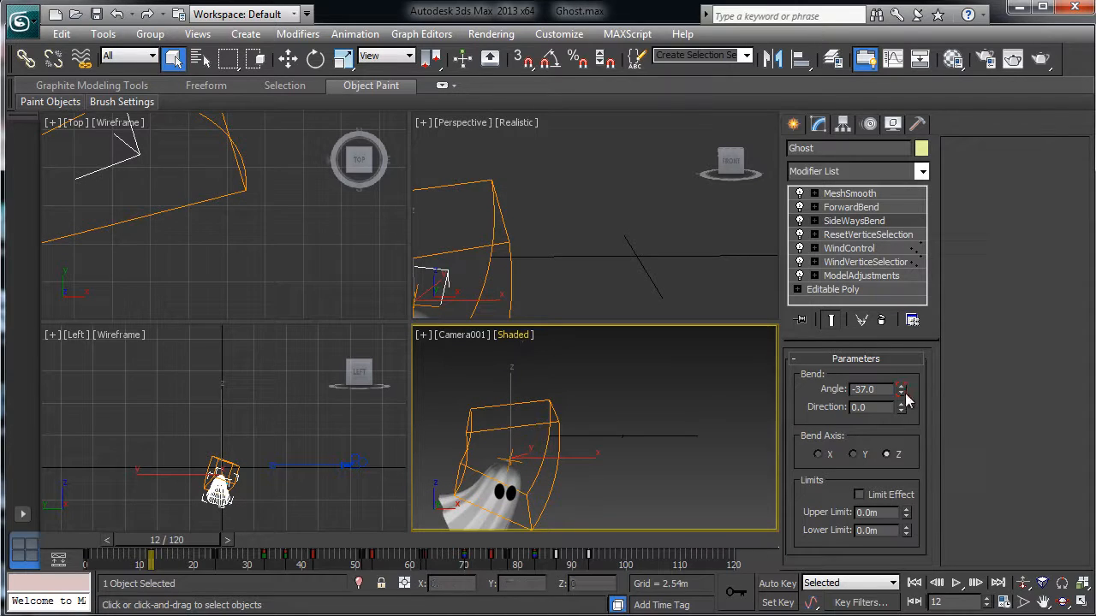
pyautogui.moveTo(906, 396); pyautogui.dragTo(835, 392)
pyautogui.hotkey('ctrl', 'z')
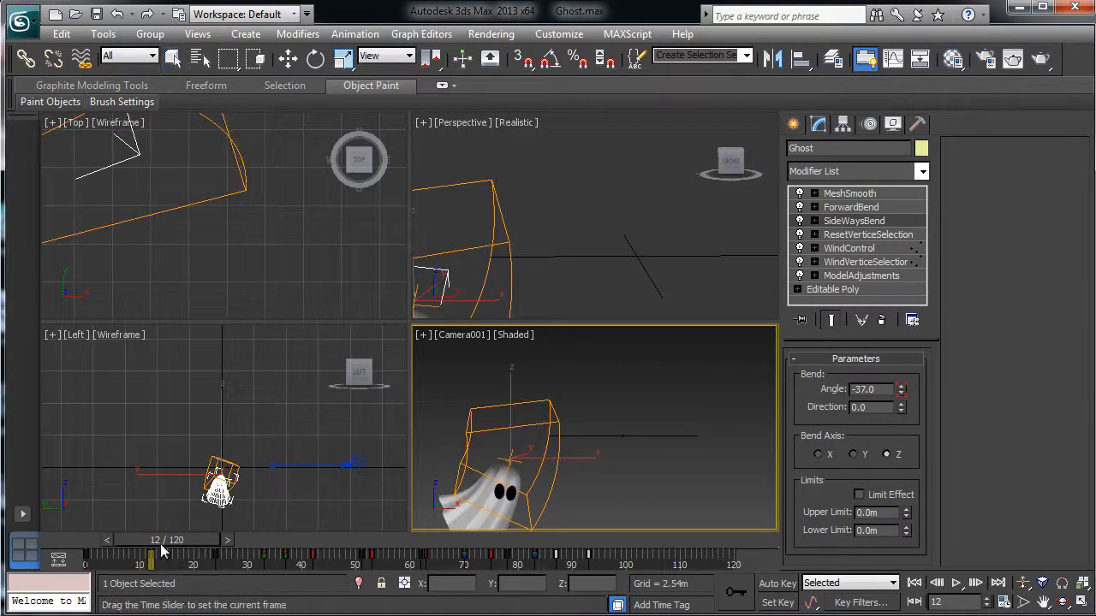
pyautogui.moveTo(163, 552); pyautogui.dragTo(227, 560)
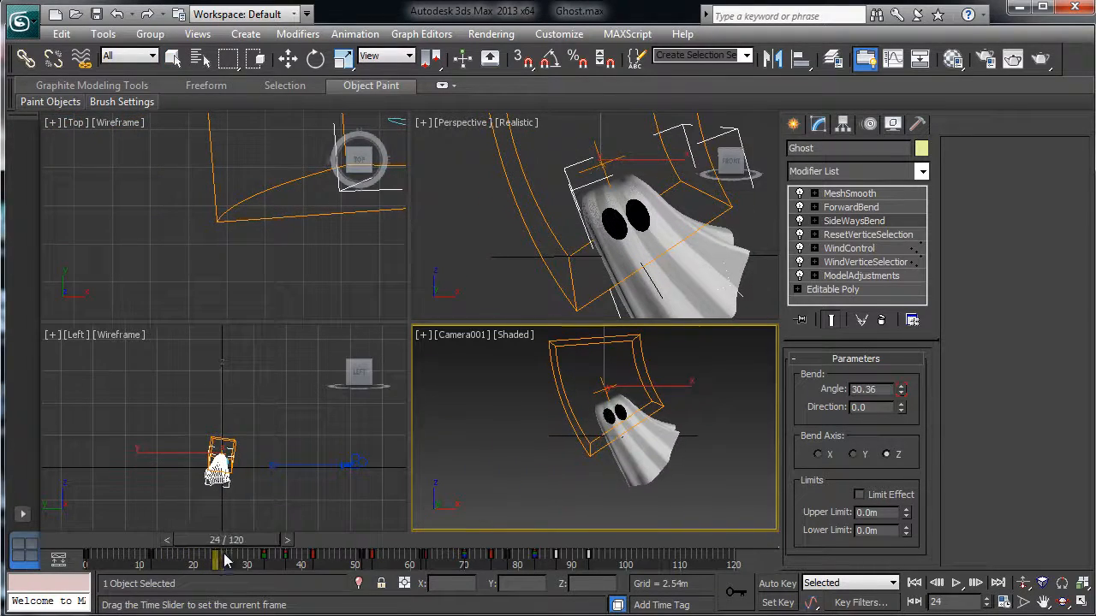
pyautogui.moveTo(900, 394); pyautogui.dragTo(830, 435)
pyautogui.hotkey('ctrl', 'z')
pyautogui.moveTo(259, 548); pyautogui.dragTo(315, 556)
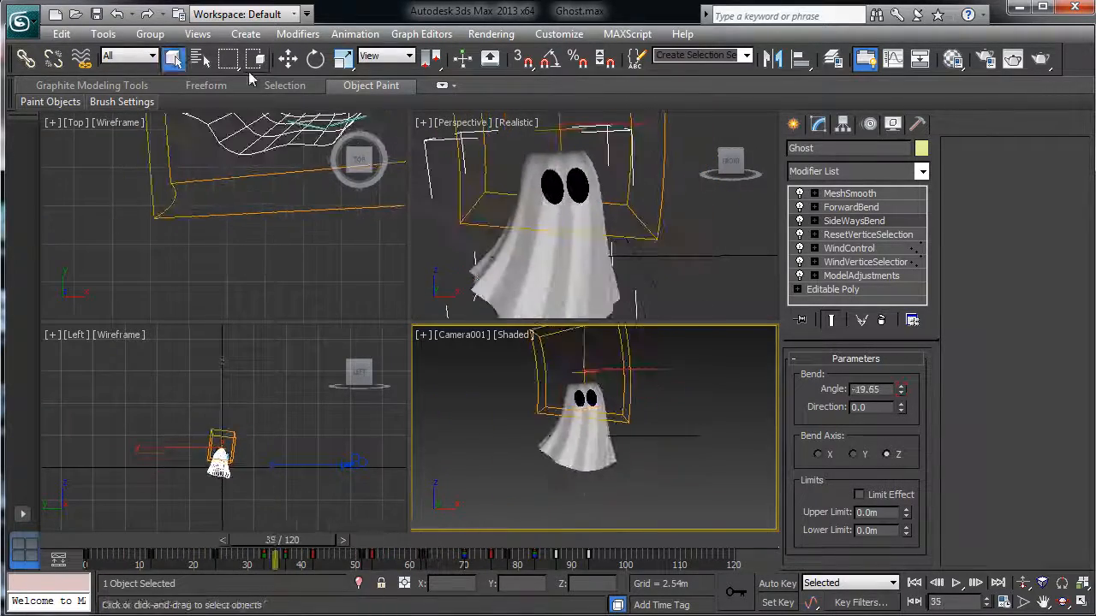
# Open the Curve Editor and display only the ghost's X, Y and Z Position curves
pyautogui.click(421, 33)
pyautogui.click(454, 49)
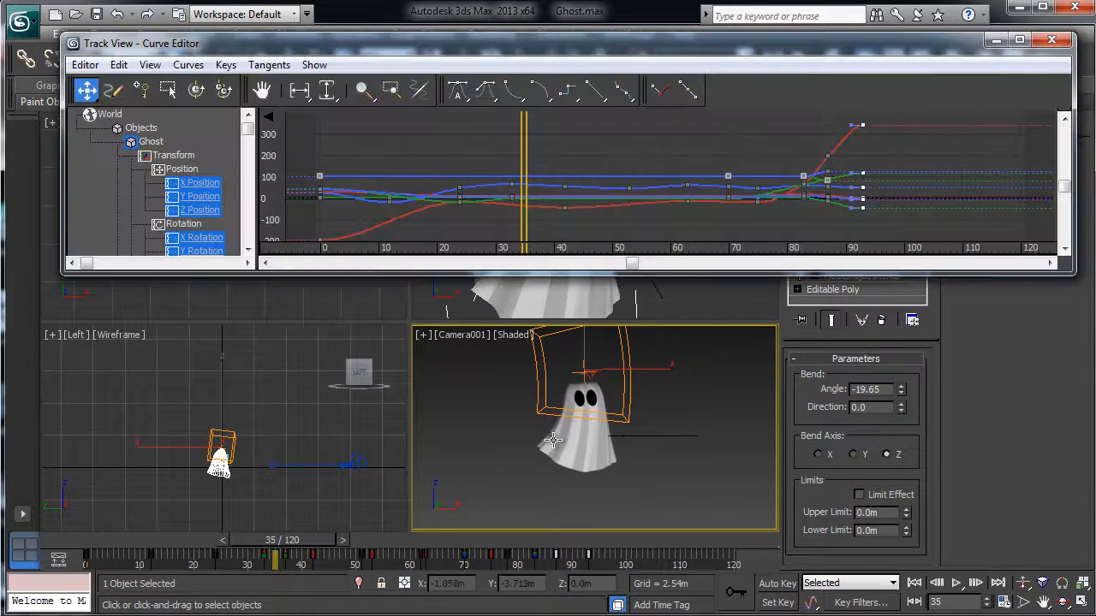
pyautogui.click(200, 183)
pyautogui.keyDown('ctrl'); pyautogui.click(202, 198); pyautogui.keyUp('ctrl')
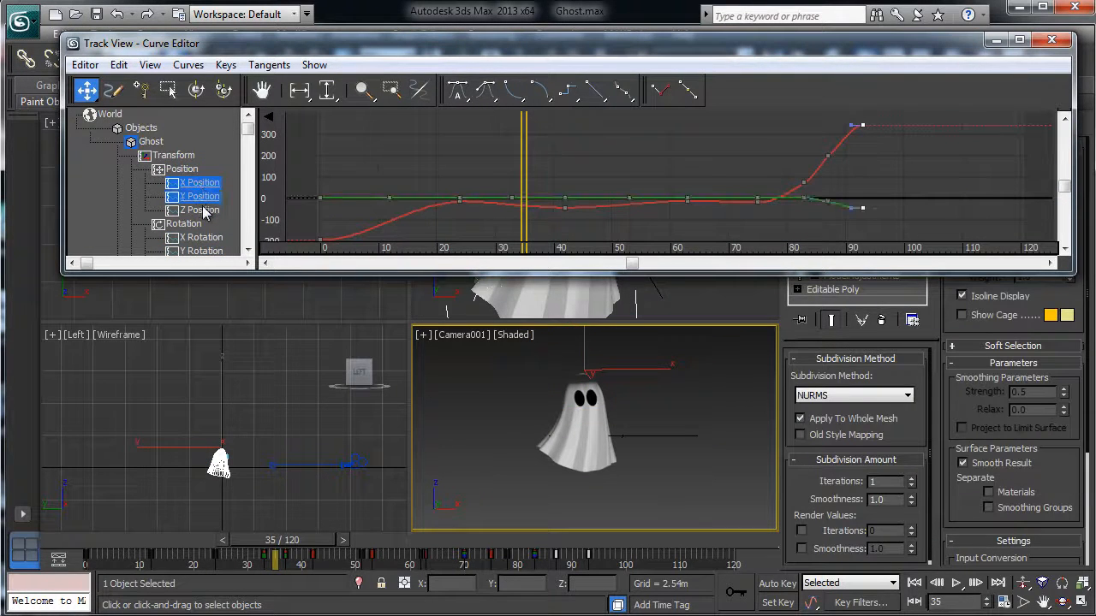
pyautogui.keyDown('ctrl'); pyautogui.click(204, 212); pyautogui.keyUp('ctrl')
pyautogui.moveTo(570, 183)
pyautogui.mouseDown(button='middle')
pyautogui.moveTo(570, 163)
pyautogui.moveTo(562, 175)
pyautogui.mouseUp(button='middle')
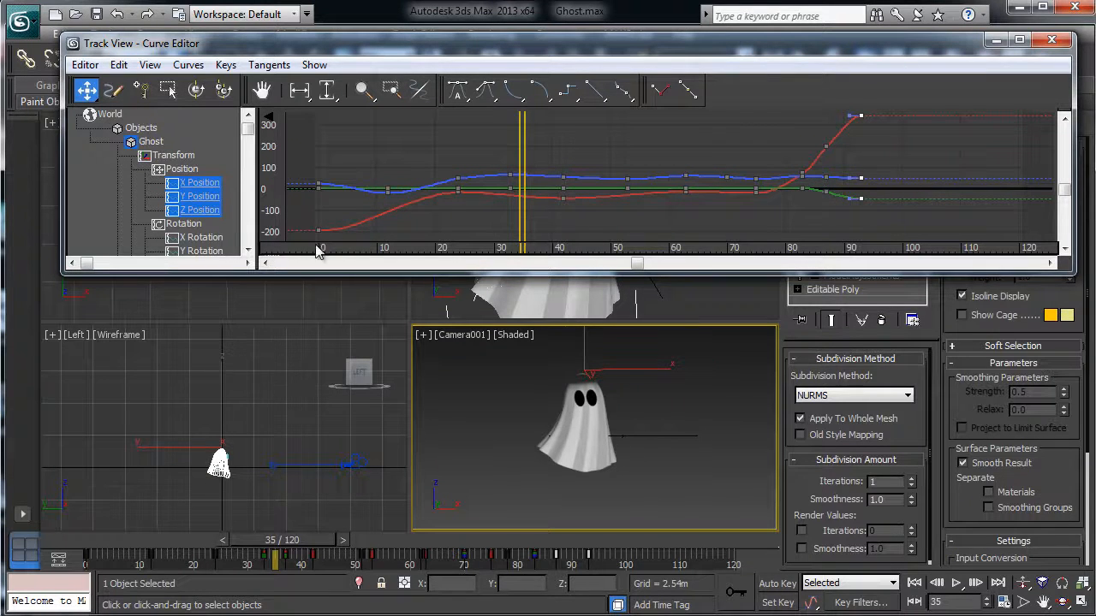
# Scrub the animation to frame 9 and on to frame 82, comparing the ghost's movement with its position curves
pyautogui.moveTo(316, 531); pyautogui.dragTo(176, 532)
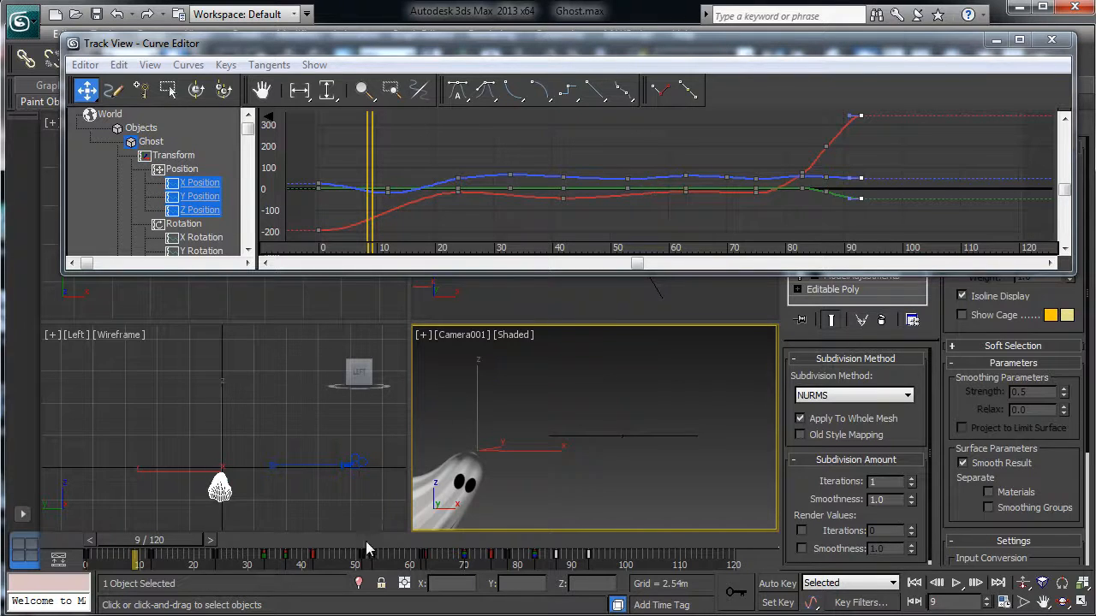
pyautogui.moveTo(169, 554); pyautogui.dragTo(540, 545)
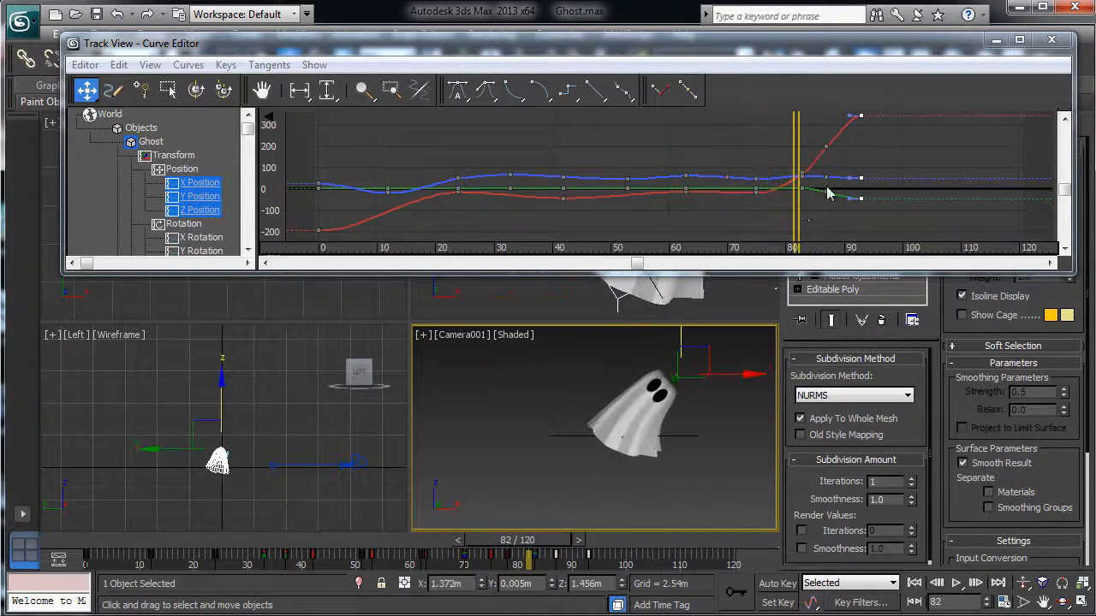
pyautogui.moveTo(867, 167); pyautogui.dragTo(823, 199, button='middle')
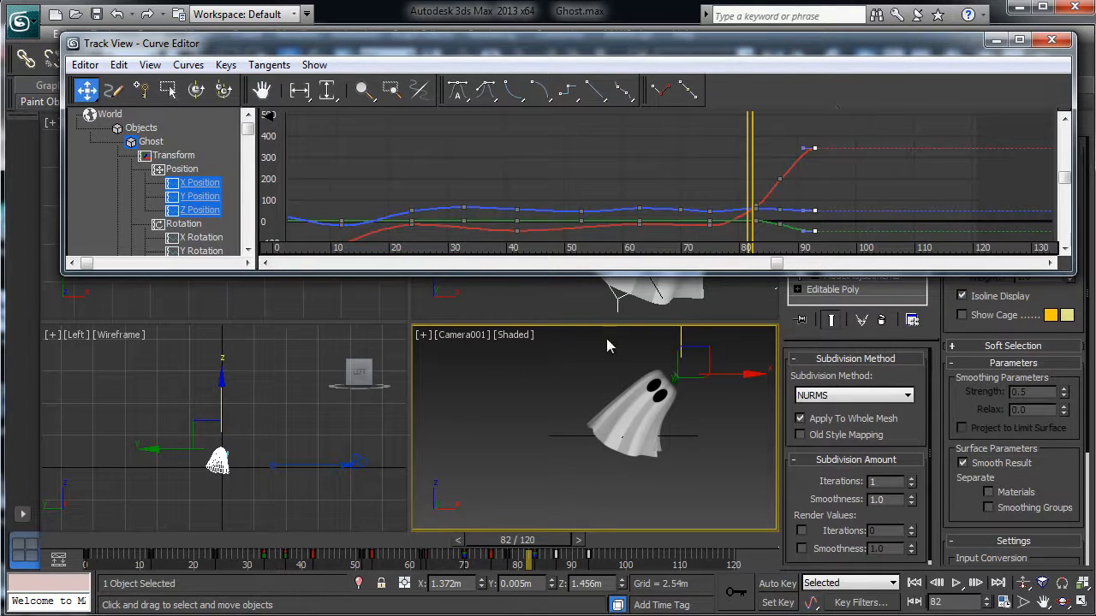
# Examine the ghost's Scale curve around frame 87, deselect the ghost, and close the Curve Editor
pyautogui.moveTo(551, 538); pyautogui.dragTo(577, 538)
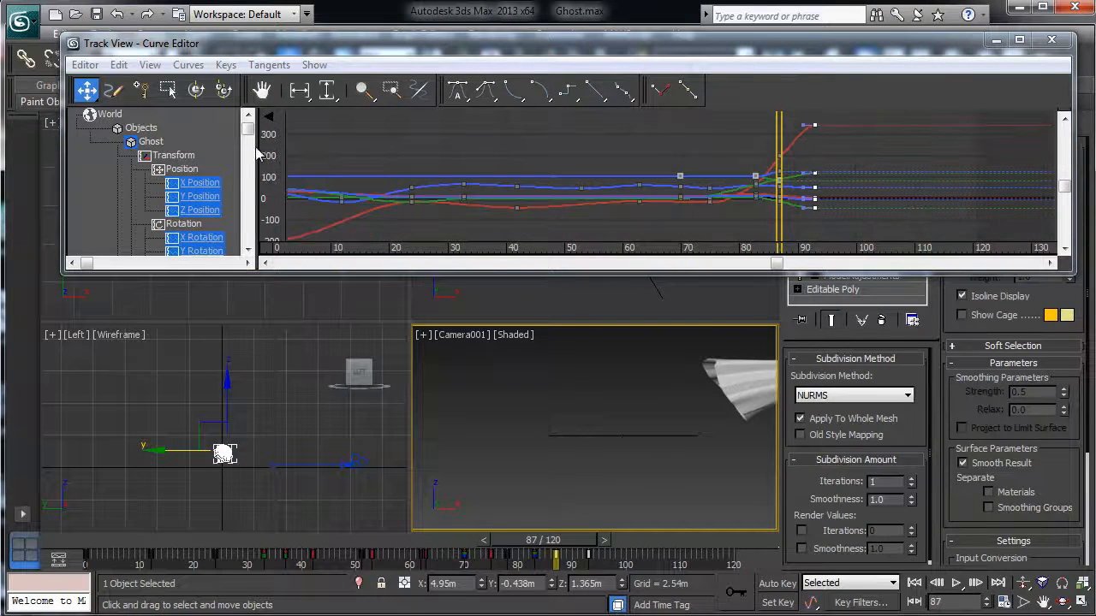
pyautogui.scroll(-3, 188, 179)
pyautogui.click(178, 184)
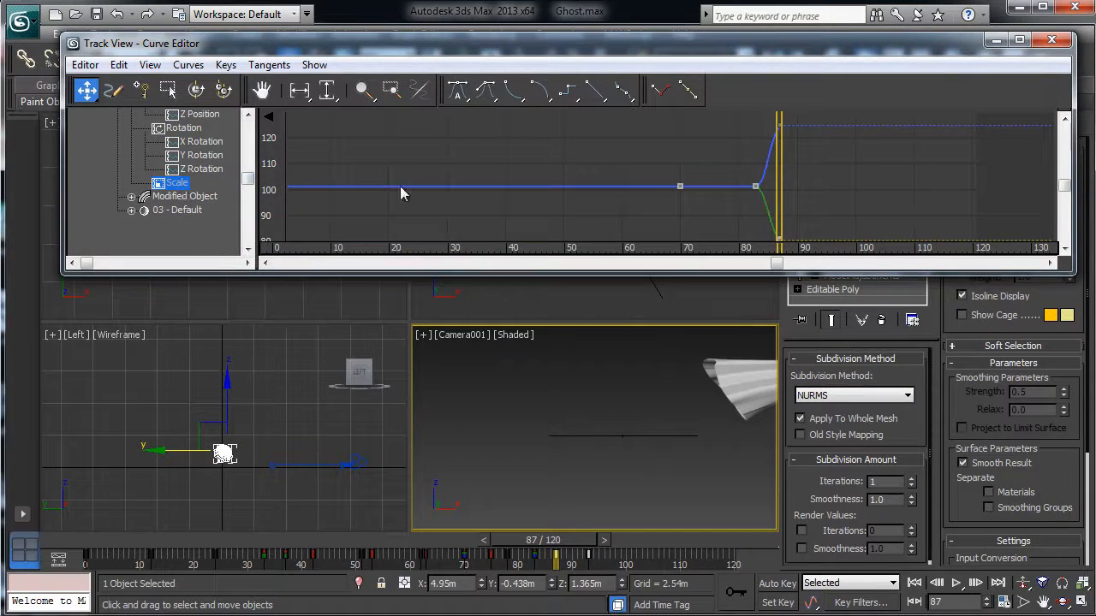
pyautogui.moveTo(789, 194); pyautogui.dragTo(684, 199, button='middle')
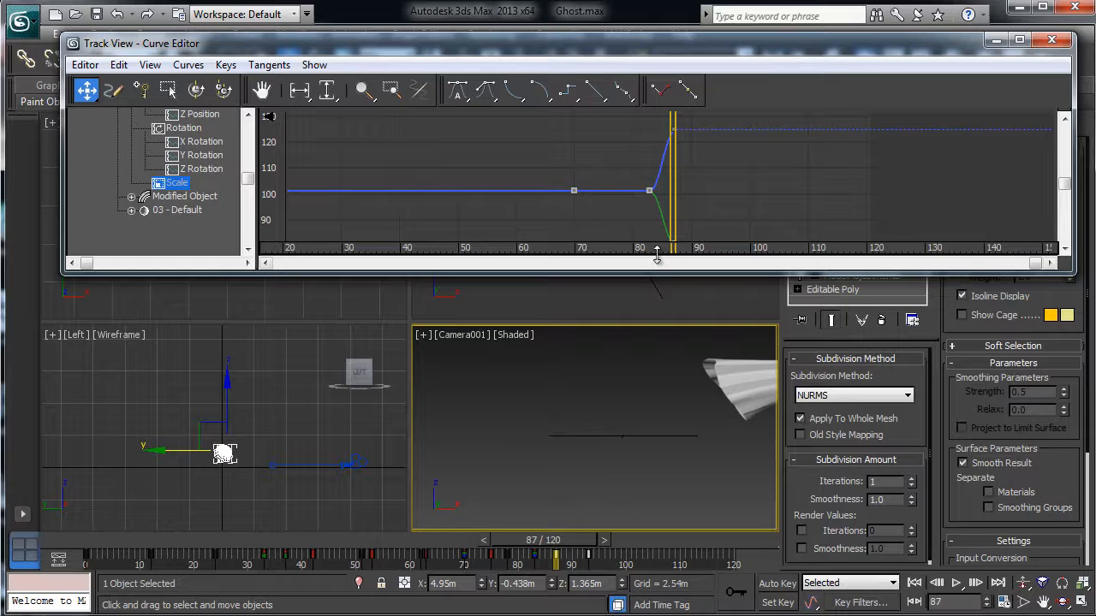
pyautogui.moveTo(553, 539)
pyautogui.mouseDown()
pyautogui.moveTo(540, 547)
pyautogui.moveTo(560, 548)
pyautogui.mouseUp()
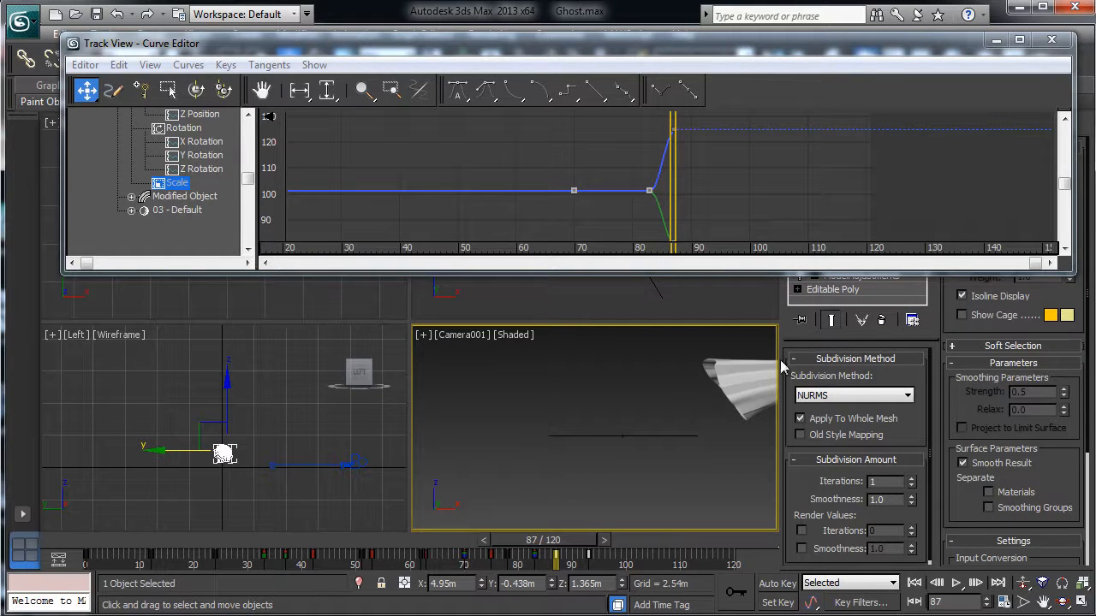
pyautogui.click(676, 354)
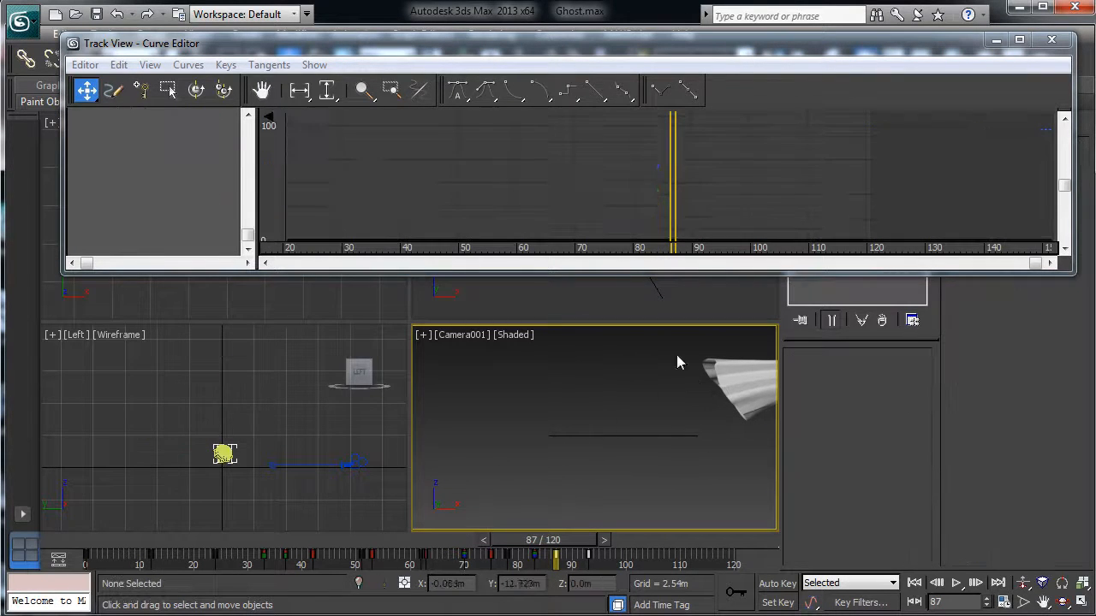
pyautogui.click(1052, 40)
# Select both of the ghost's eyes and scrub around frames 49 and 50 to examine the blink
pyautogui.moveTo(550, 546); pyautogui.dragTo(351, 548)
pyautogui.click(582, 415)
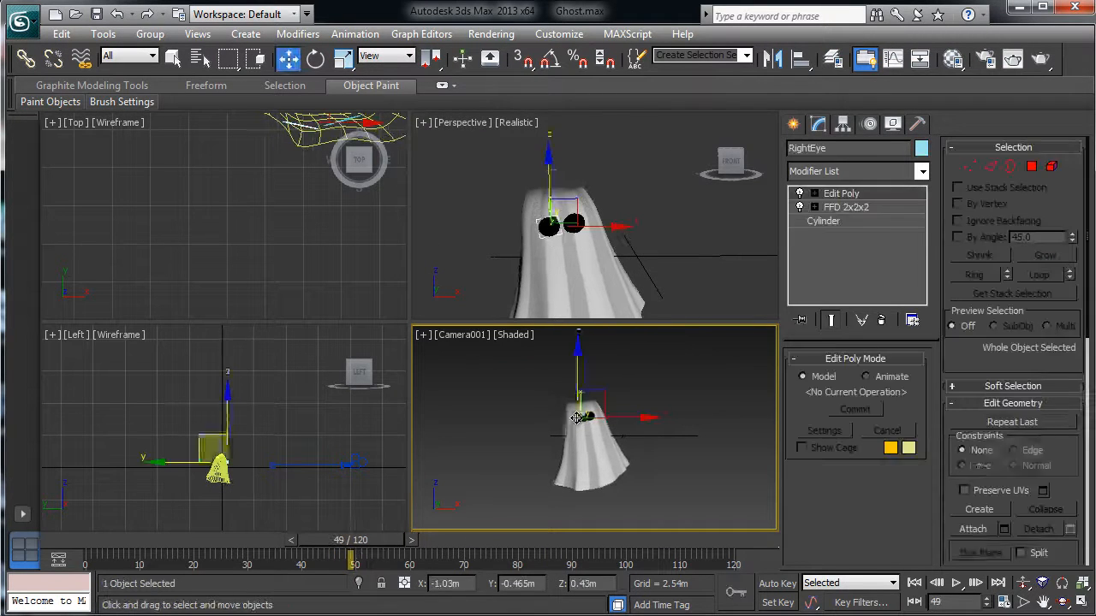
pyautogui.keyDown('ctrl'); pyautogui.click(591, 418); pyautogui.keyUp('ctrl')
pyautogui.moveTo(364, 548)
pyautogui.mouseDown()
pyautogui.moveTo(389, 552)
pyautogui.moveTo(369, 543)
pyautogui.mouseUp()
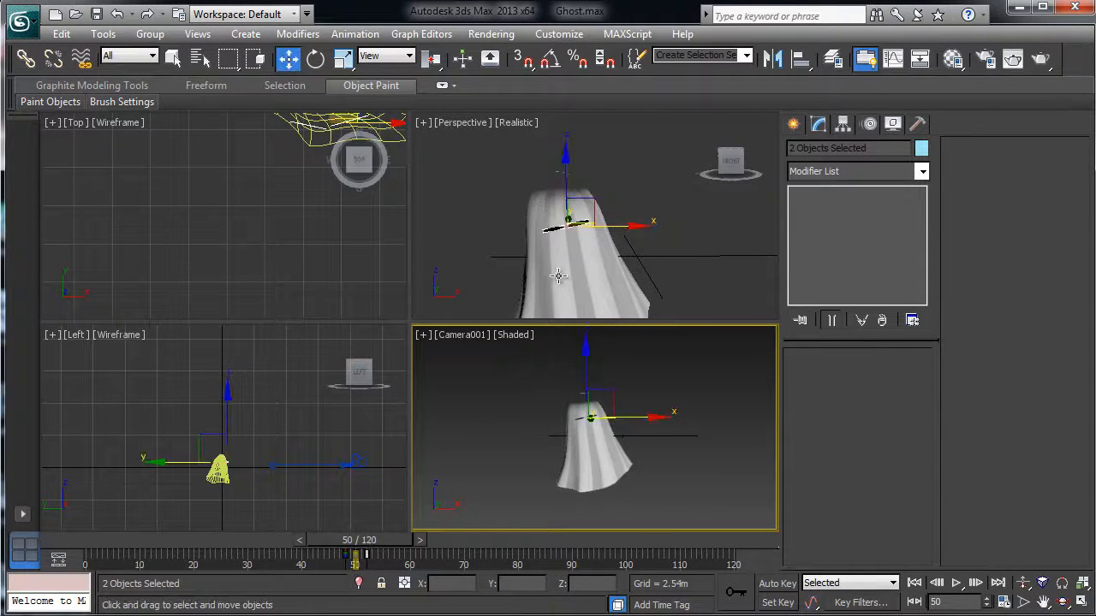
# Deselect the eyes, play the ghost's animation from the early frames in the camera view, and return to frame 0
pyautogui.click(486, 398)
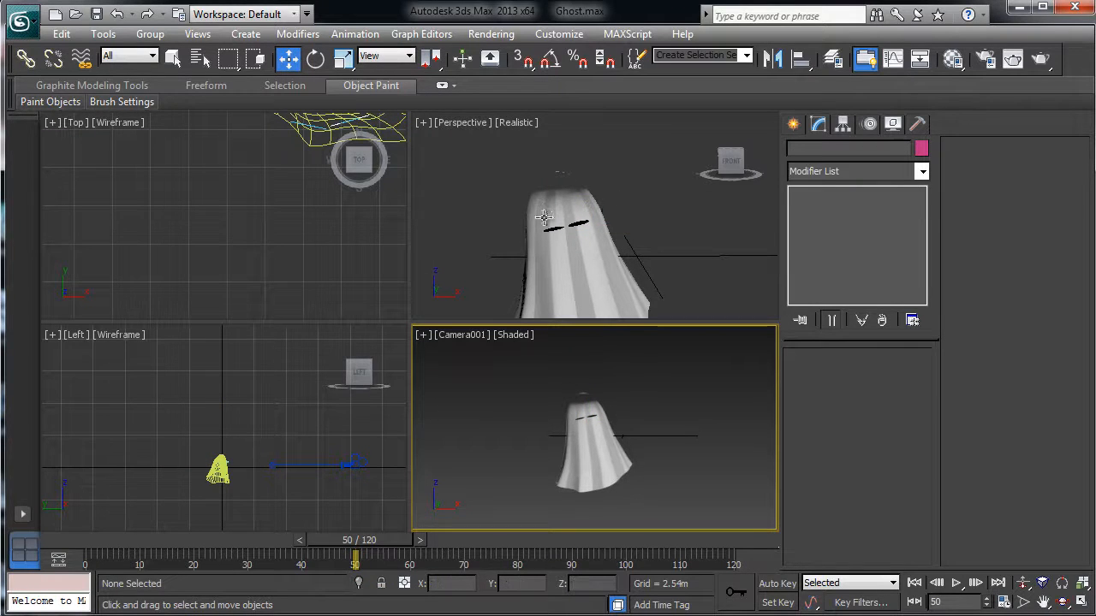
pyautogui.moveTo(306, 539); pyautogui.dragTo(147, 528)
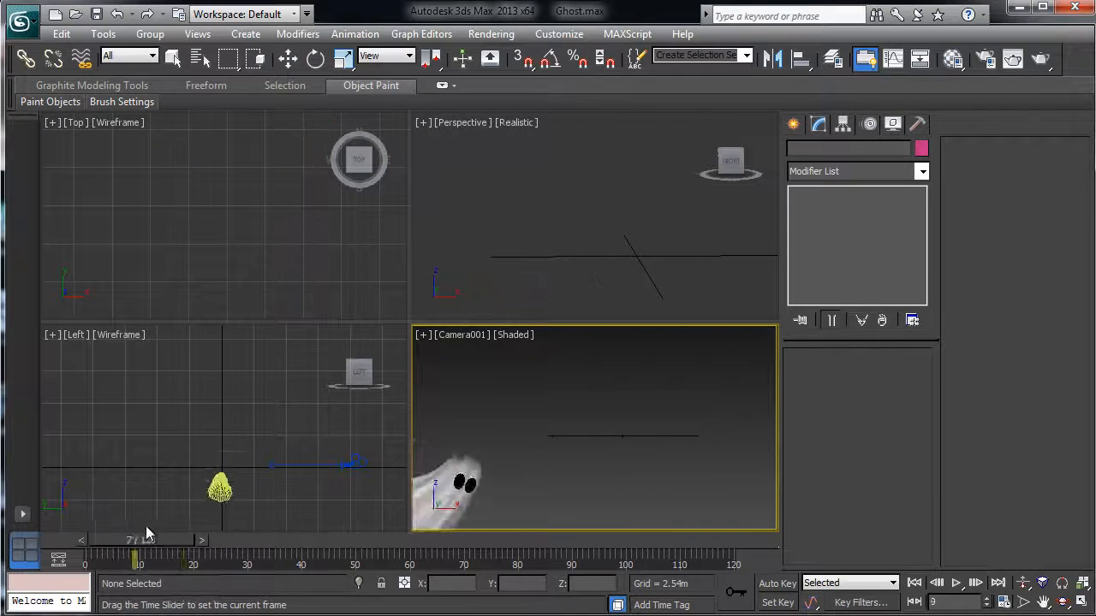
pyautogui.press('w')
pyautogui.click(957, 583)
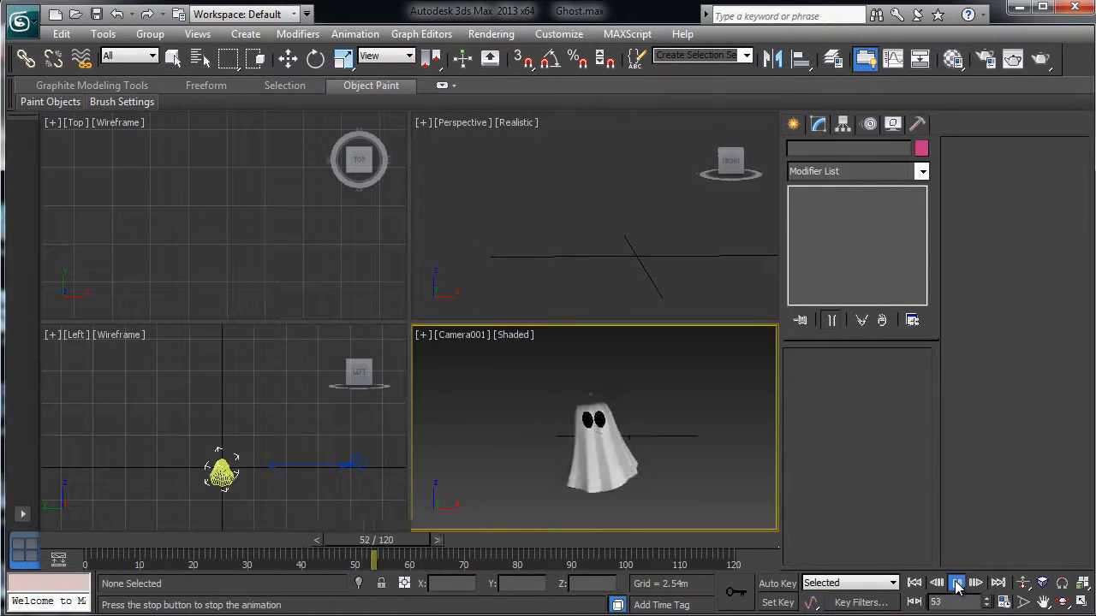
pyautogui.click(956, 583)
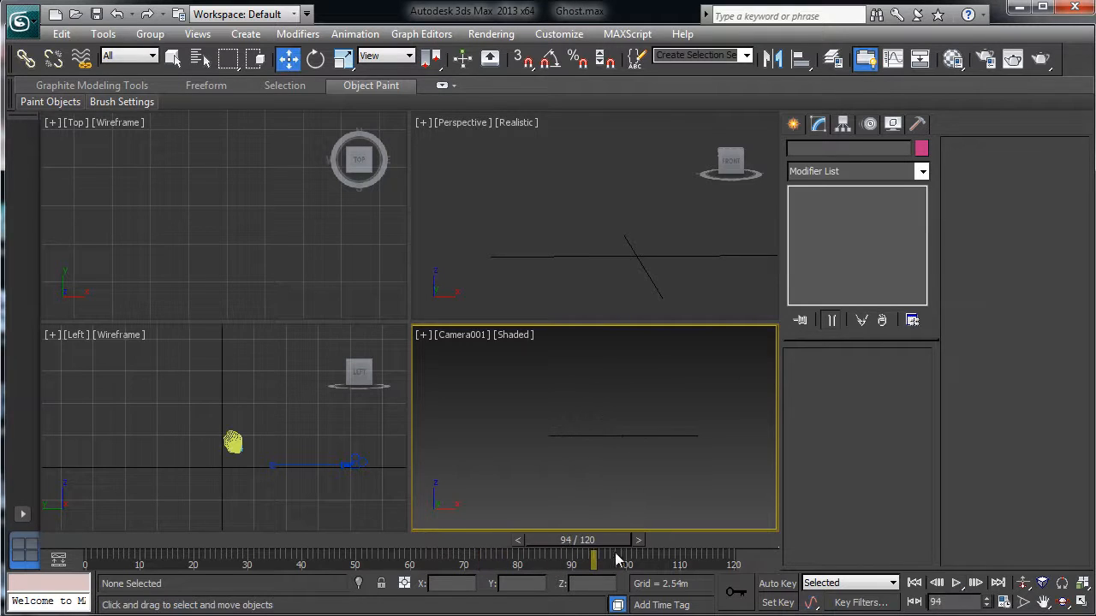
pyautogui.moveTo(587, 539); pyautogui.dragTo(64, 555)
pyautogui.press('w')
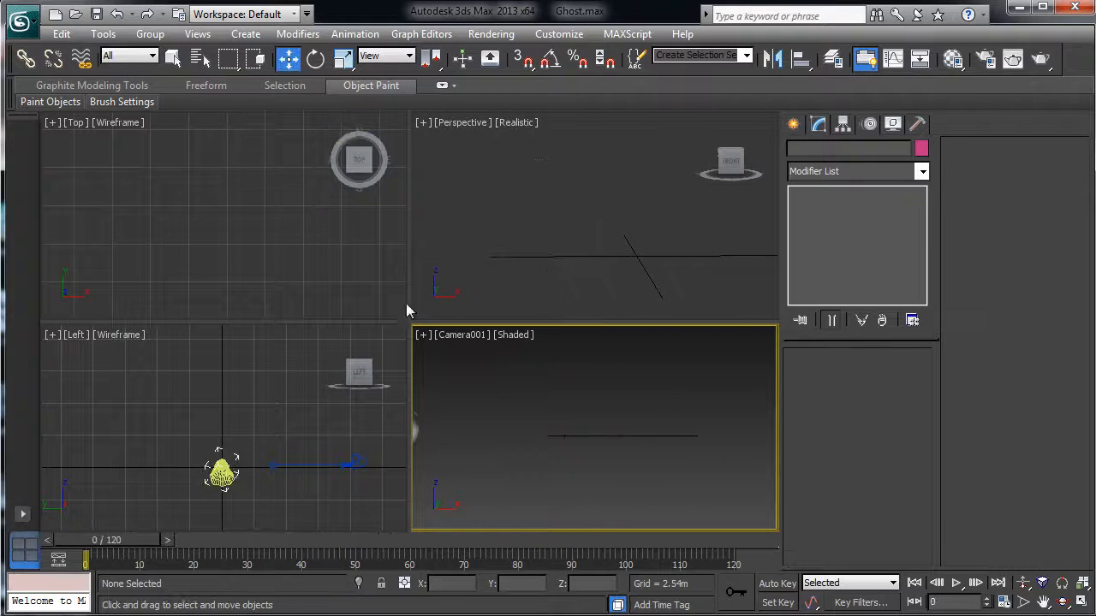
# Switch the Top viewport to a Front view framing the ghost, and cancel the stray line started there
pyautogui.click(793, 126)
pyautogui.click(821, 152)
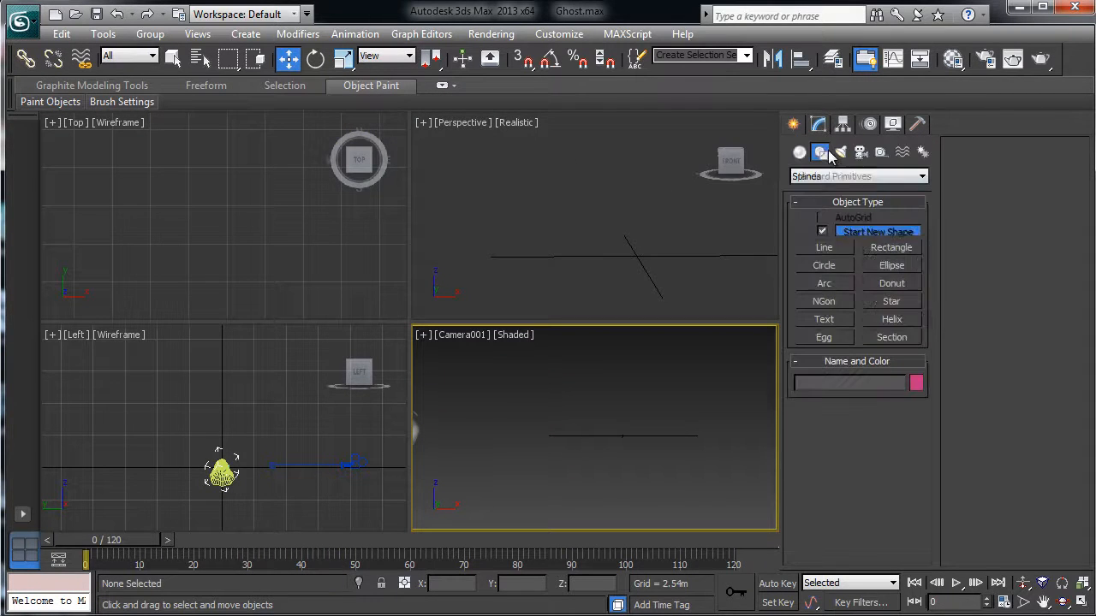
pyautogui.click(824, 247)
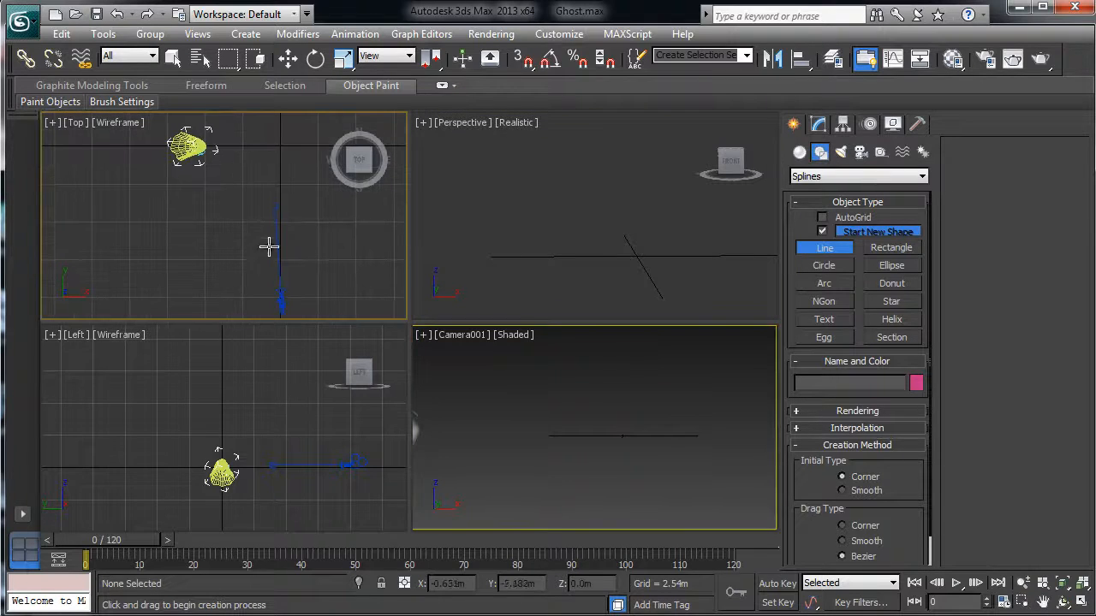
pyautogui.scroll(4, 336, 507)
pyautogui.click(360, 175)
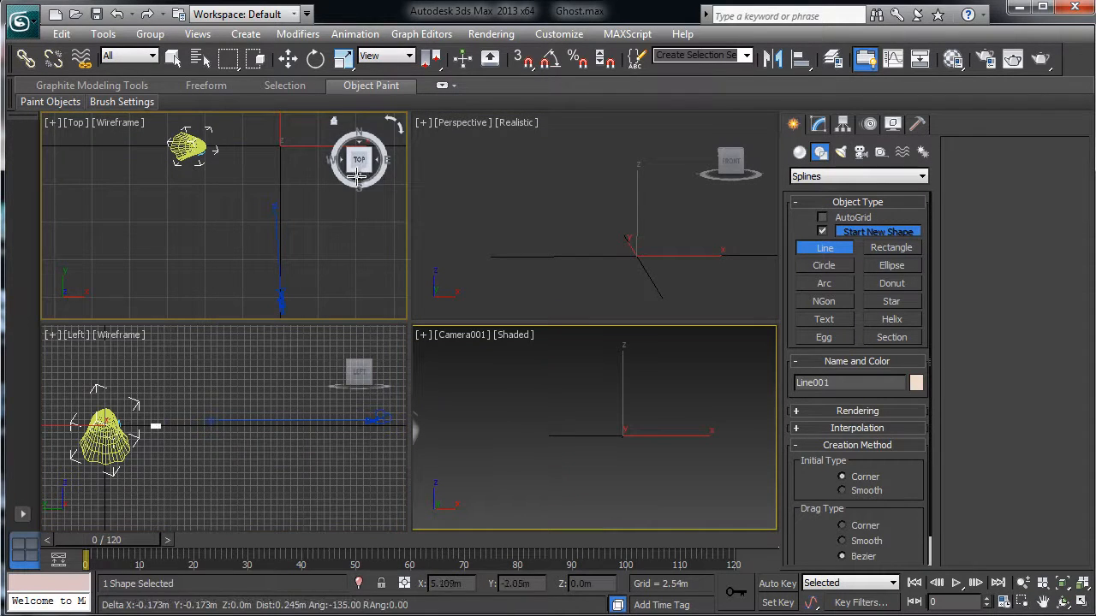
pyautogui.click(359, 177)
pyautogui.scroll(5, 333, 191)
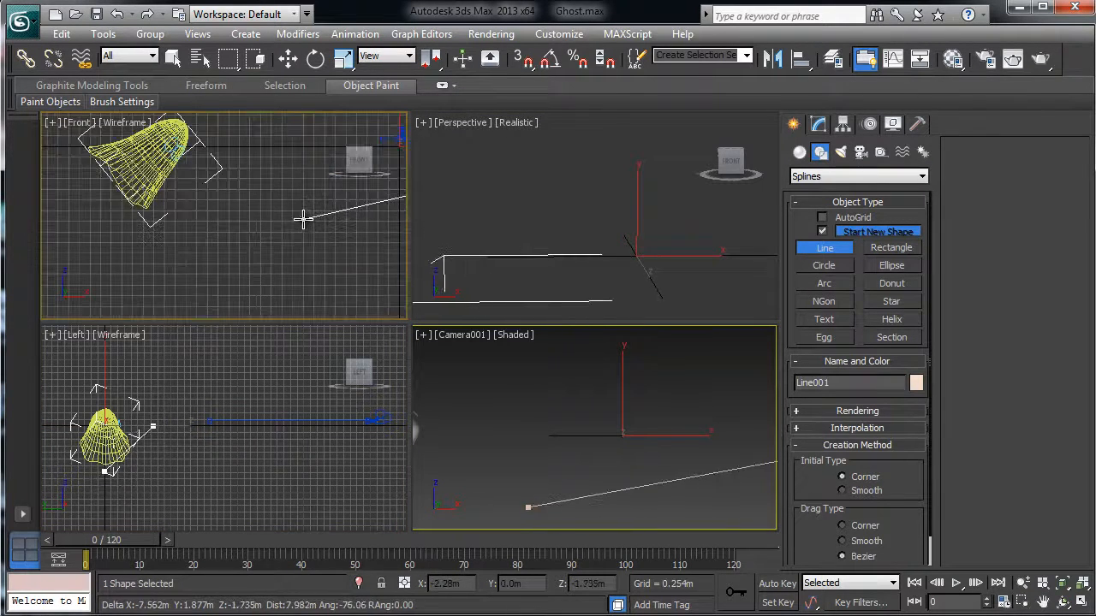
pyautogui.rightClick(298, 215)
pyautogui.rightClick(293, 211)
pyautogui.moveTo(293, 210); pyautogui.dragTo(303, 349, button='middle')
pyautogui.scroll(-2, 302, 347)
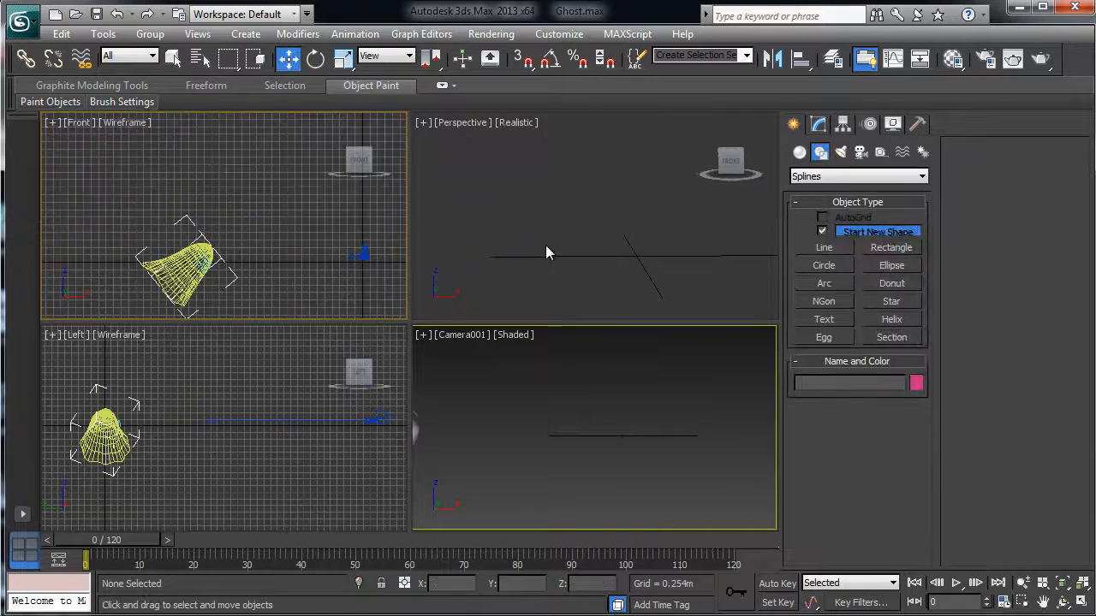
# Draw a straight two-point spline in the Front view from the ghost's head diagonally up to about X -0.37 m, Z 5.86 m
pyautogui.click(824, 248)
pyautogui.moveTo(373, 209); pyautogui.dragTo(335, 254, button='middle')
pyautogui.click(175, 285)
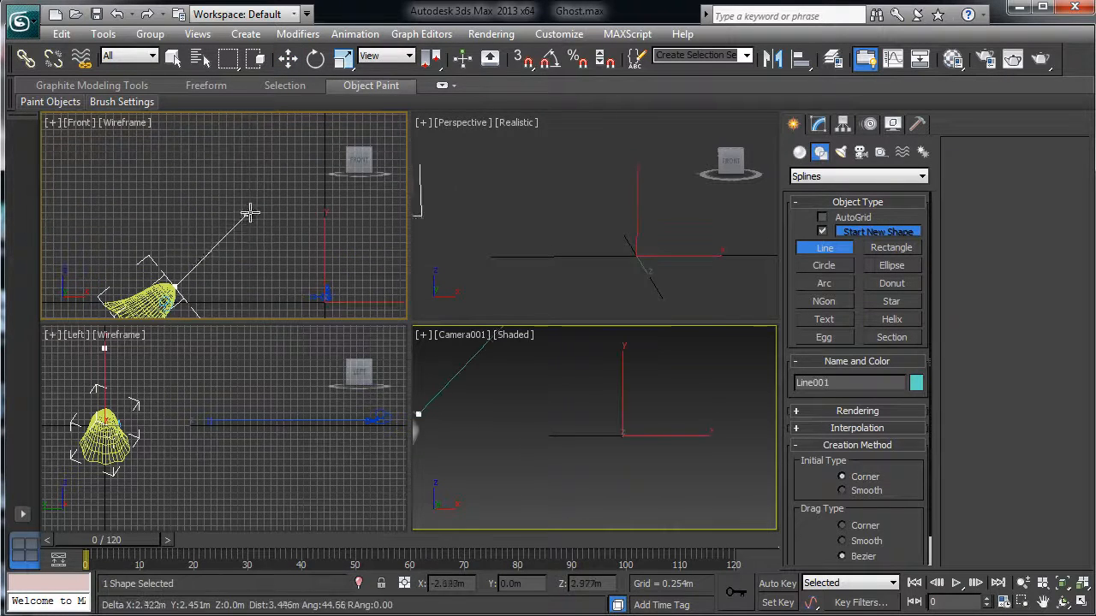
pyautogui.click(313, 128)
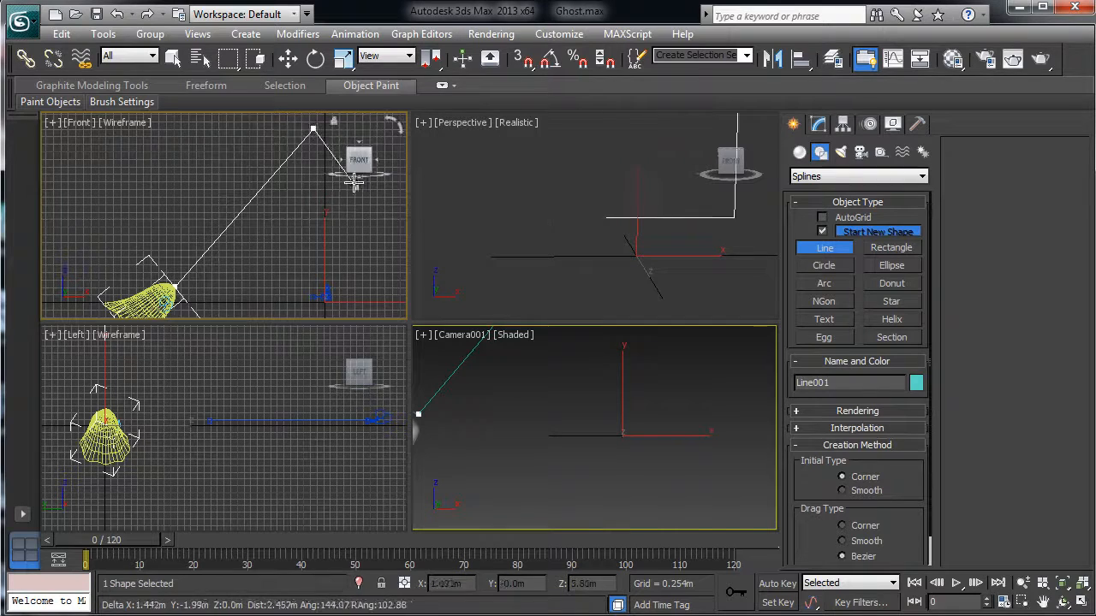
pyautogui.rightClick(360, 166)
# Edit the line at vertex level and select its upper end vertex in a maximized Perspective view
pyautogui.click(818, 125)
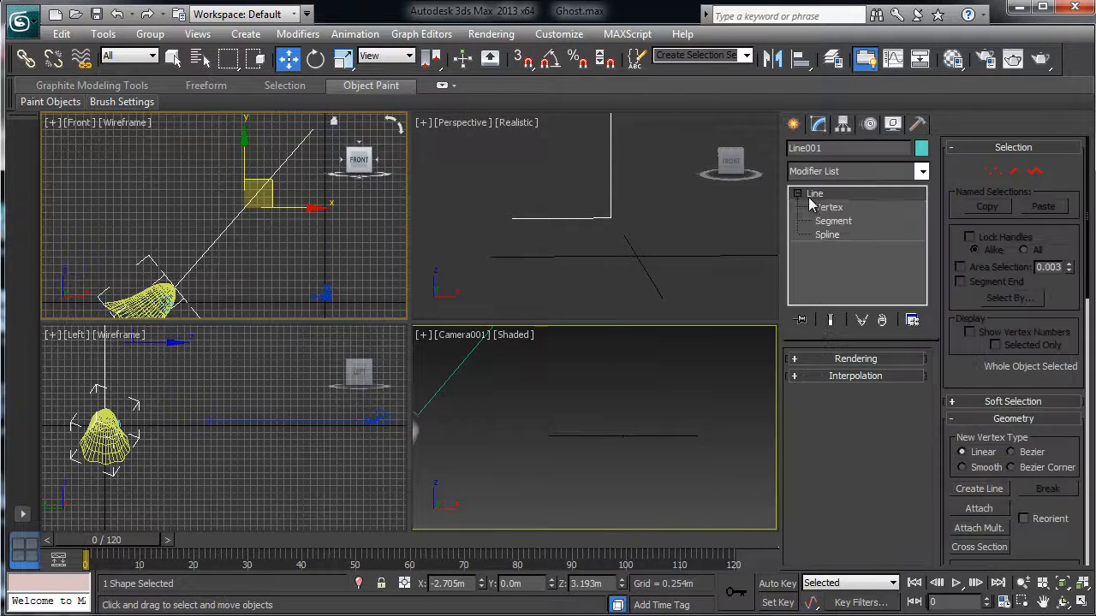
pyautogui.click(817, 207)
pyautogui.scroll(-3, 568, 229)
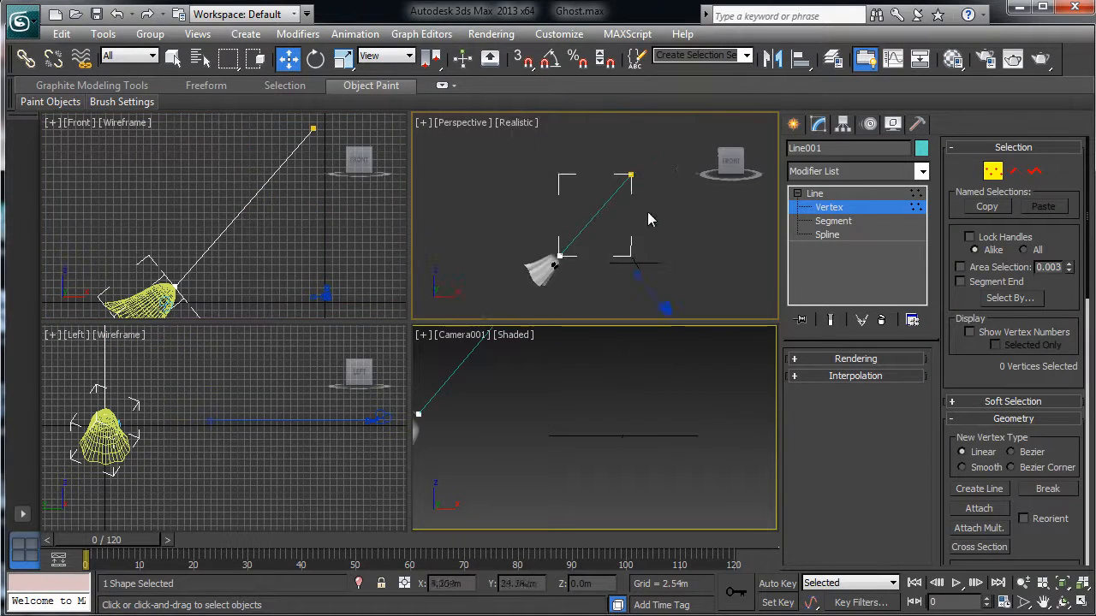
pyautogui.hotkey('alt', 'w')
pyautogui.moveTo(506, 237); pyautogui.dragTo(489, 299, button='middle')
pyautogui.scroll(4, 536, 224)
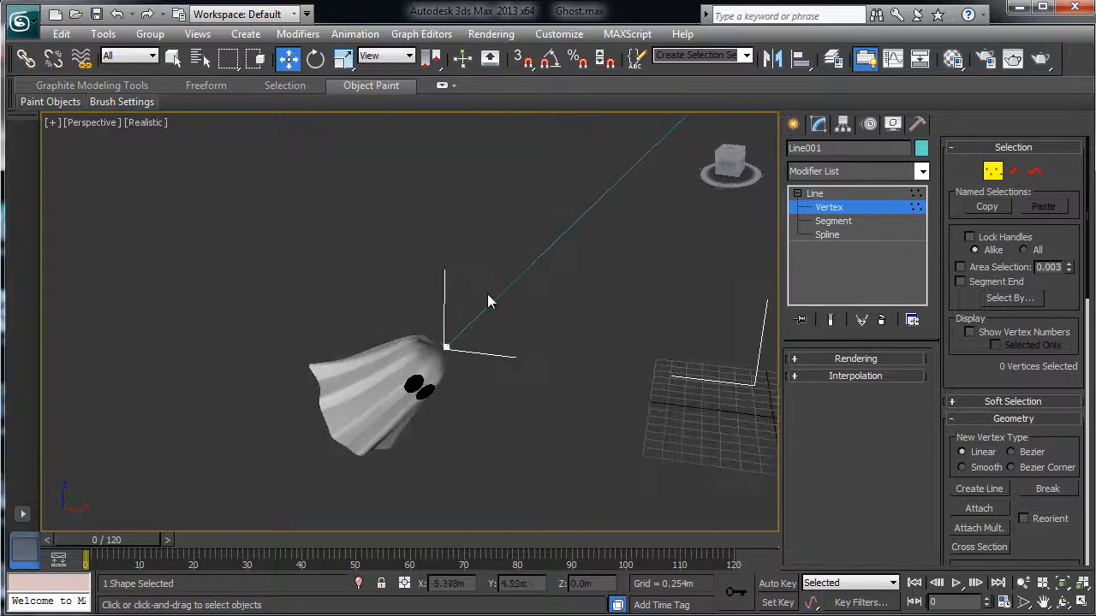
pyautogui.click(733, 165)
pyautogui.moveTo(705, 229); pyautogui.dragTo(582, 312, button='middle')
pyautogui.scroll(-4, 572, 257)
pyautogui.keyDown('alt'); pyautogui.moveTo(567, 237); pyautogui.dragTo(532, 248, button='middle'); pyautogui.keyUp('alt')
pyautogui.click(504, 246)
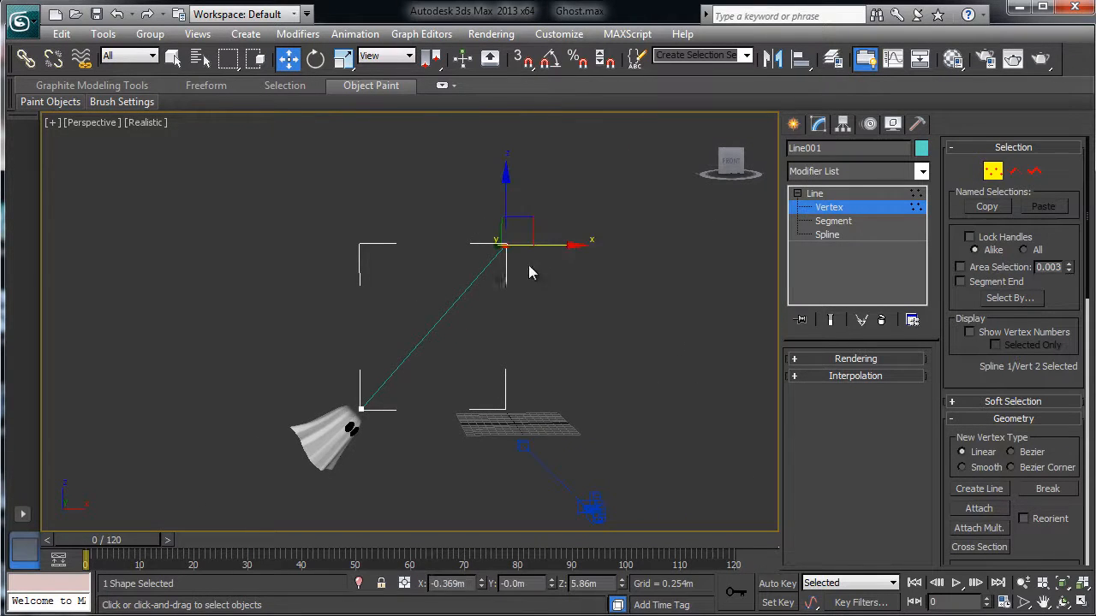
# Enable the line's rendering in the viewport with a radial thickness of 0.082 m, and show edged faces
pyautogui.click(794, 359)
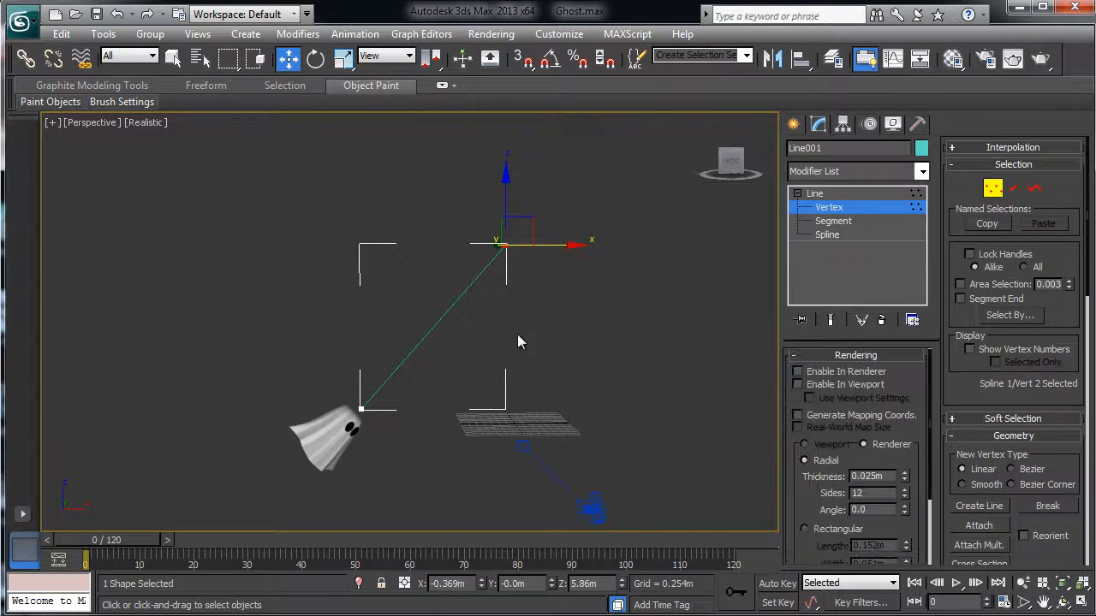
pyautogui.moveTo(560, 307); pyautogui.dragTo(535, 280, button='middle')
pyautogui.scroll(4, 514, 236)
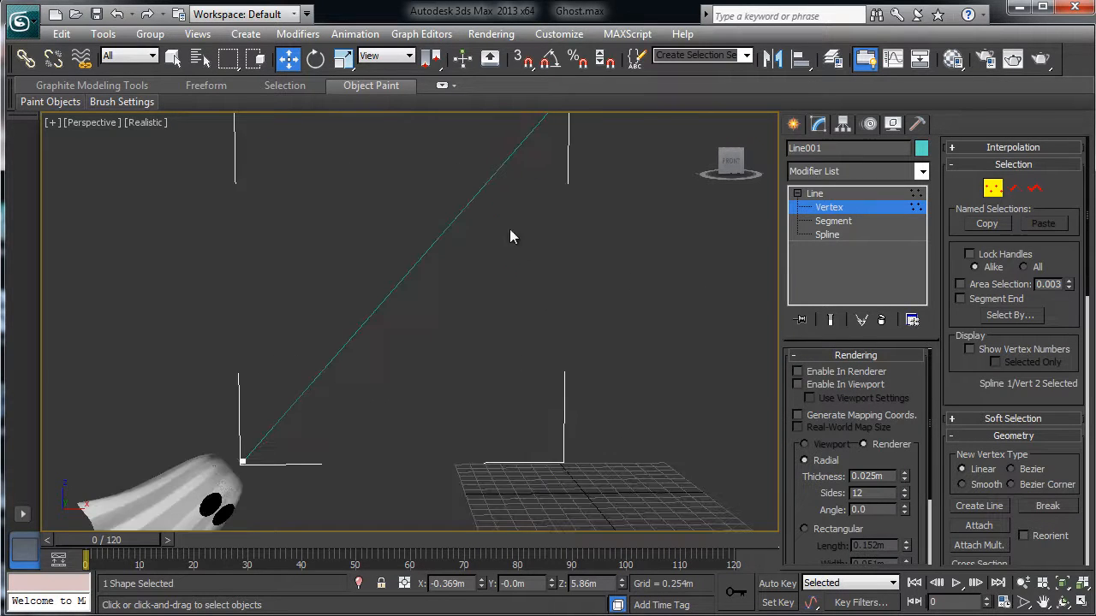
pyautogui.scroll(-2, 467, 282)
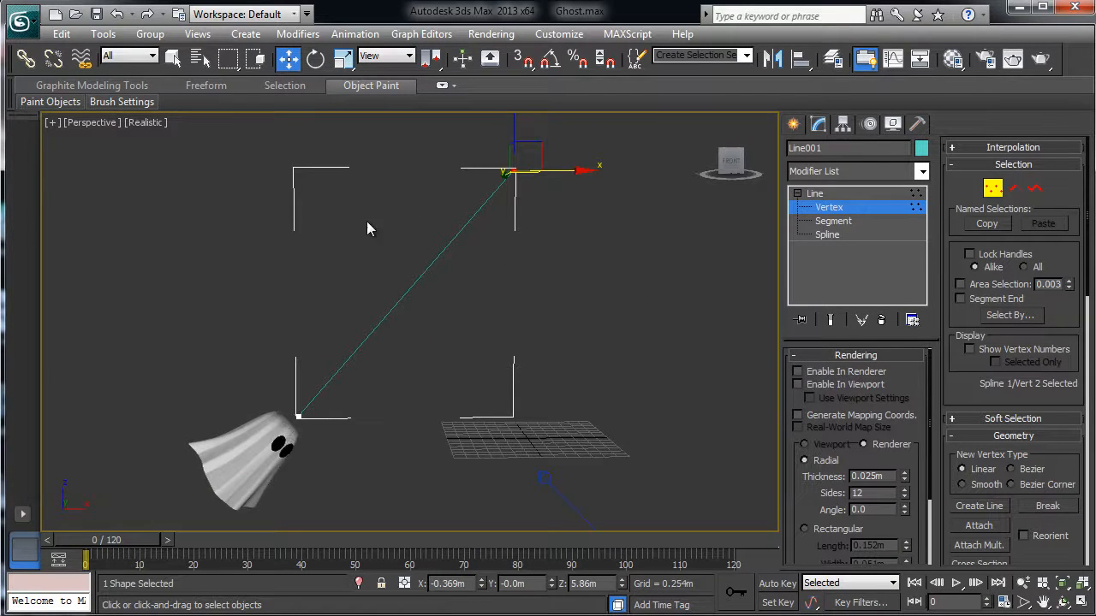
pyautogui.click(798, 385)
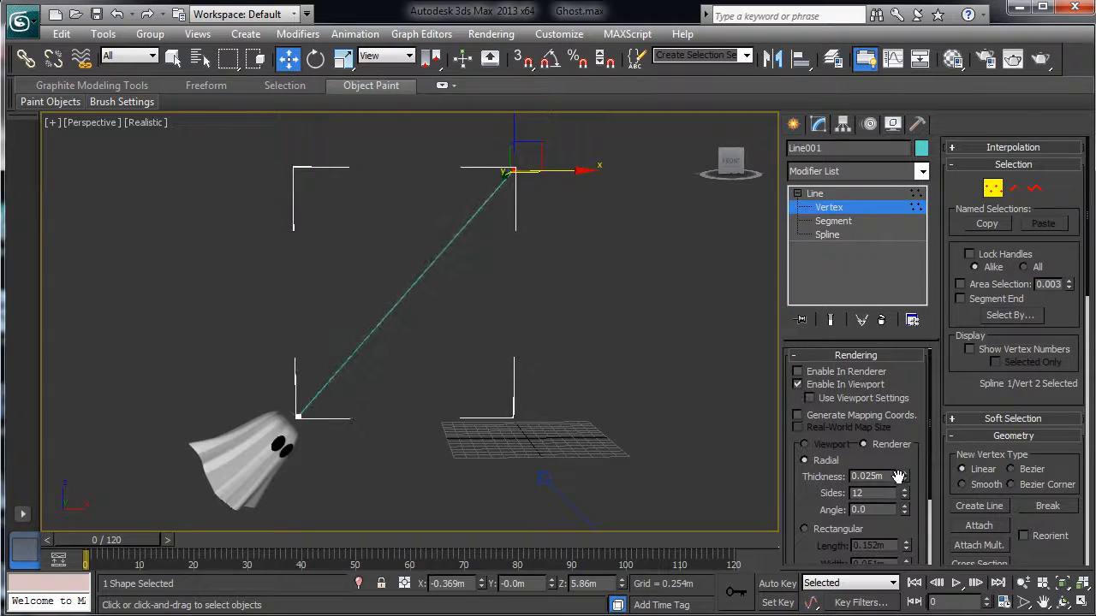
pyautogui.moveTo(904, 476); pyautogui.dragTo(857, 278)
pyautogui.scroll(8, 511, 272)
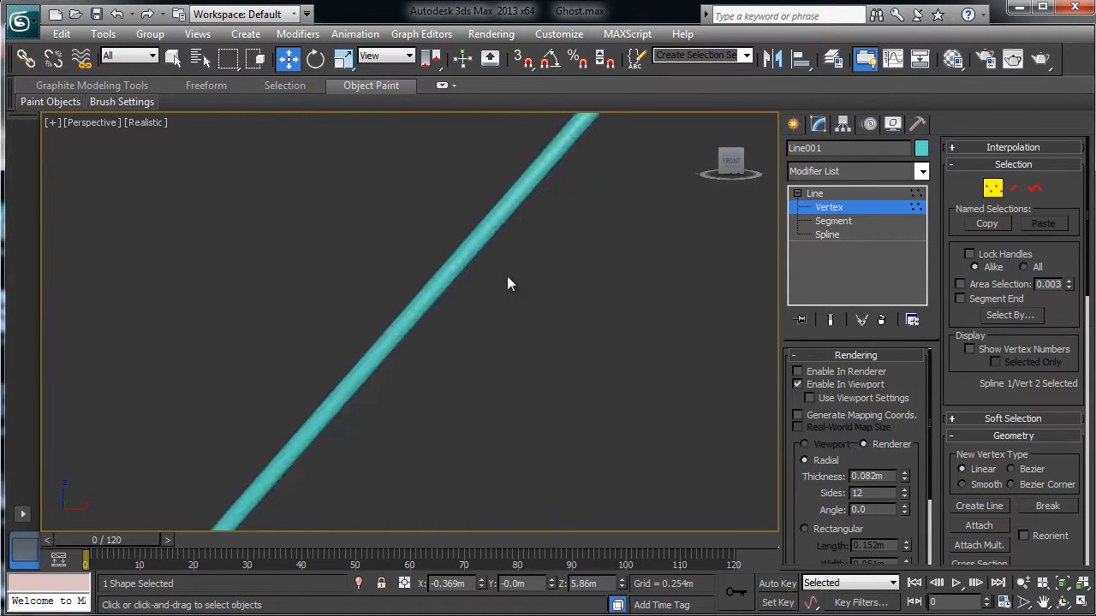
pyautogui.press('F4')
pyautogui.scroll(-4, 478, 324)
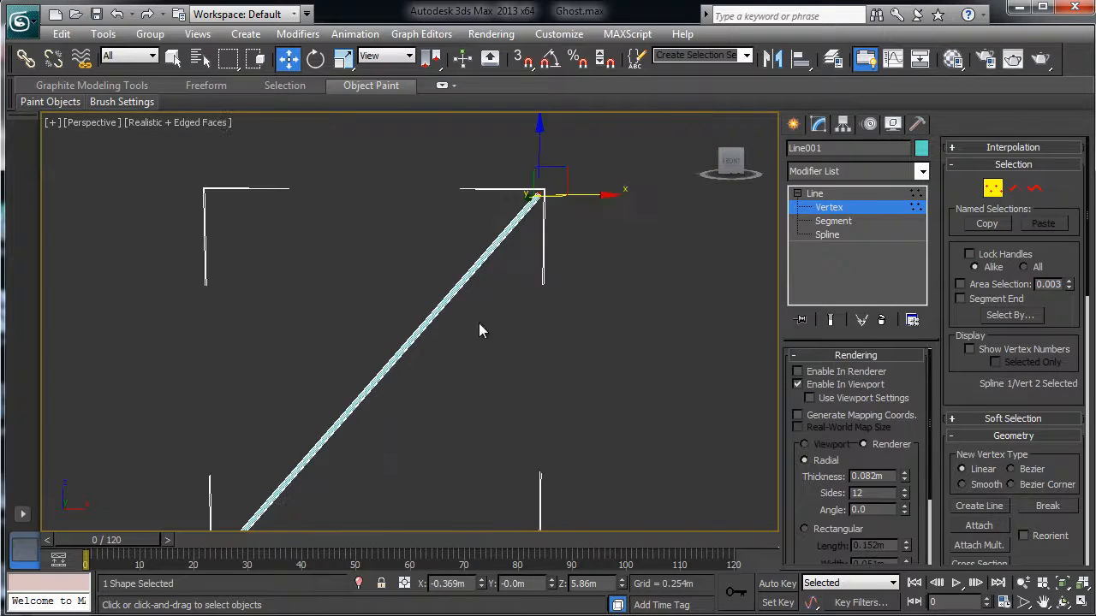
pyautogui.moveTo(454, 269)
pyautogui.mouseDown(button='middle')
pyautogui.moveTo(465, 252)
pyautogui.moveTo(466, 327)
pyautogui.moveTo(514, 291)
pyautogui.mouseUp(button='middle')
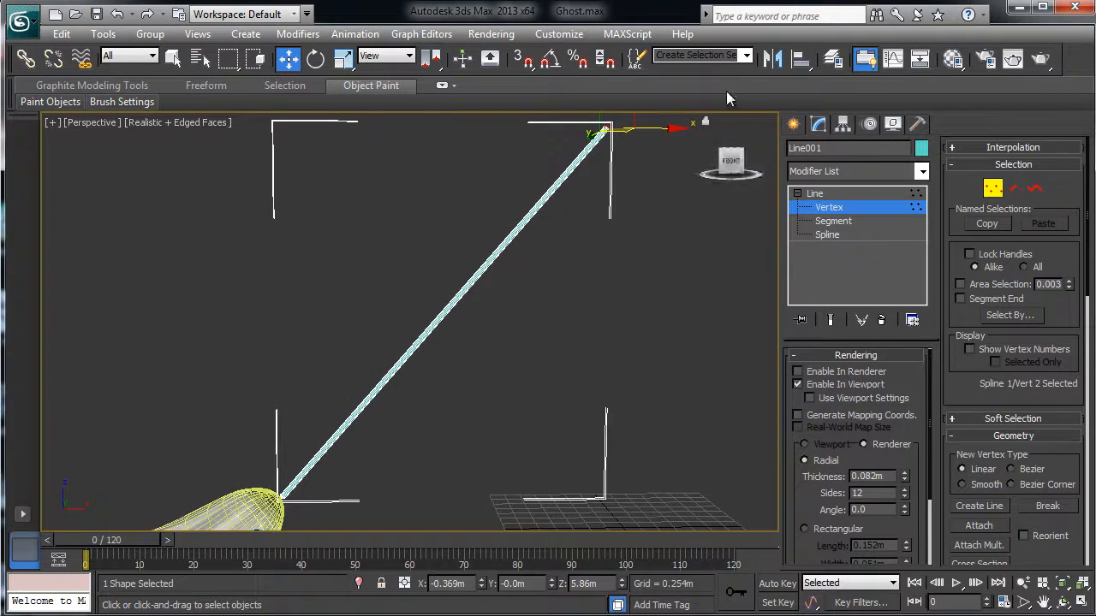
pyautogui.moveTo(649, 219); pyautogui.dragTo(623, 268, button='middle')
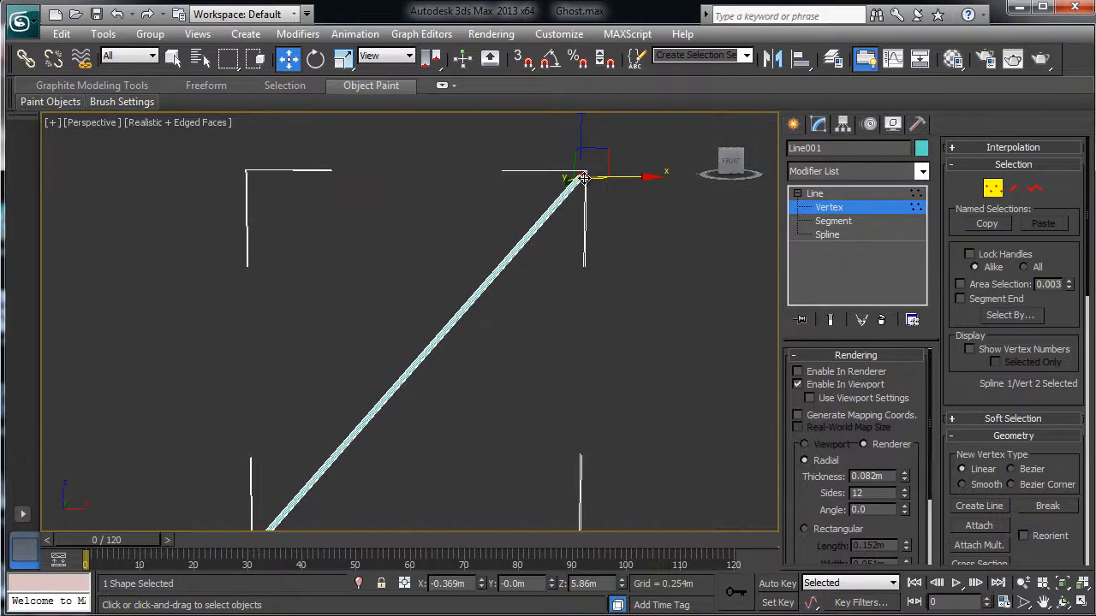
# Convert the line's upper vertex to Bezier and rotate its tangent so the string curves toward the ghost
pyautogui.rightClick(581, 175)
pyautogui.click(562, 64)
pyautogui.press('e')
pyautogui.moveTo(526, 153); pyautogui.dragTo(497, 121)
pyautogui.scroll(5, 548, 255)
pyautogui.scroll(-5, 459, 367)
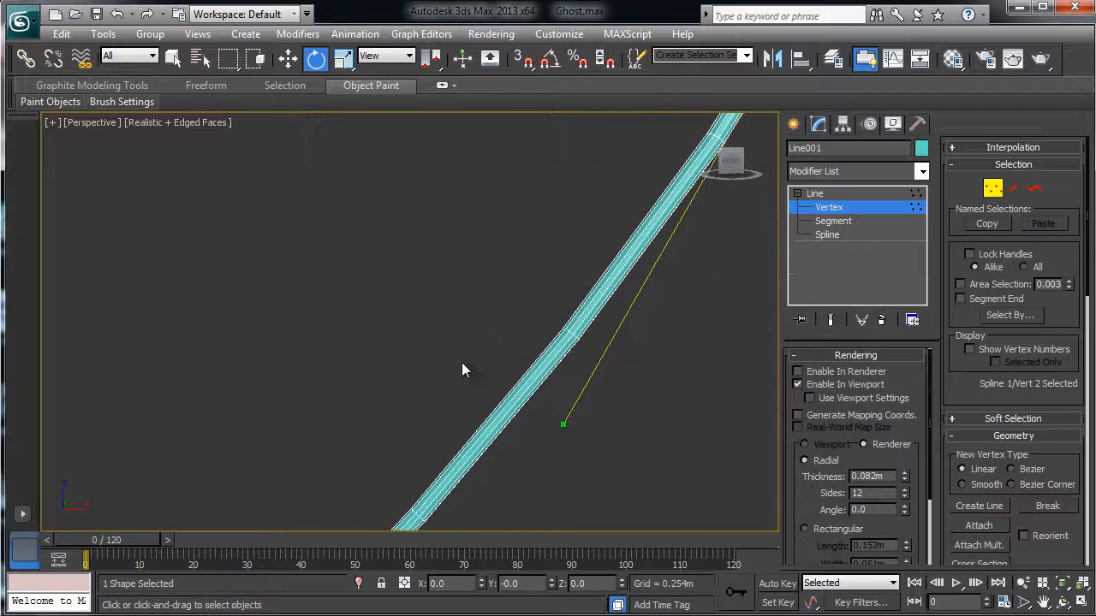
pyautogui.scroll(-3, 509, 367)
pyautogui.moveTo(499, 342); pyautogui.dragTo(612, 260, button='middle')
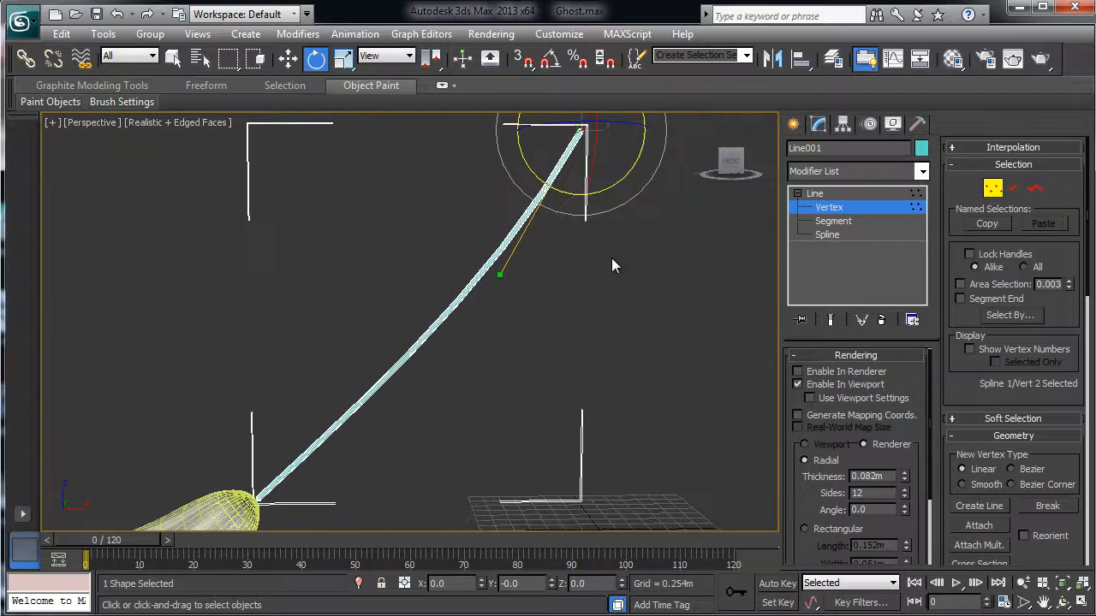
# Set the line's interpolation to 8 steps
pyautogui.scroll(-5, 908, 514)
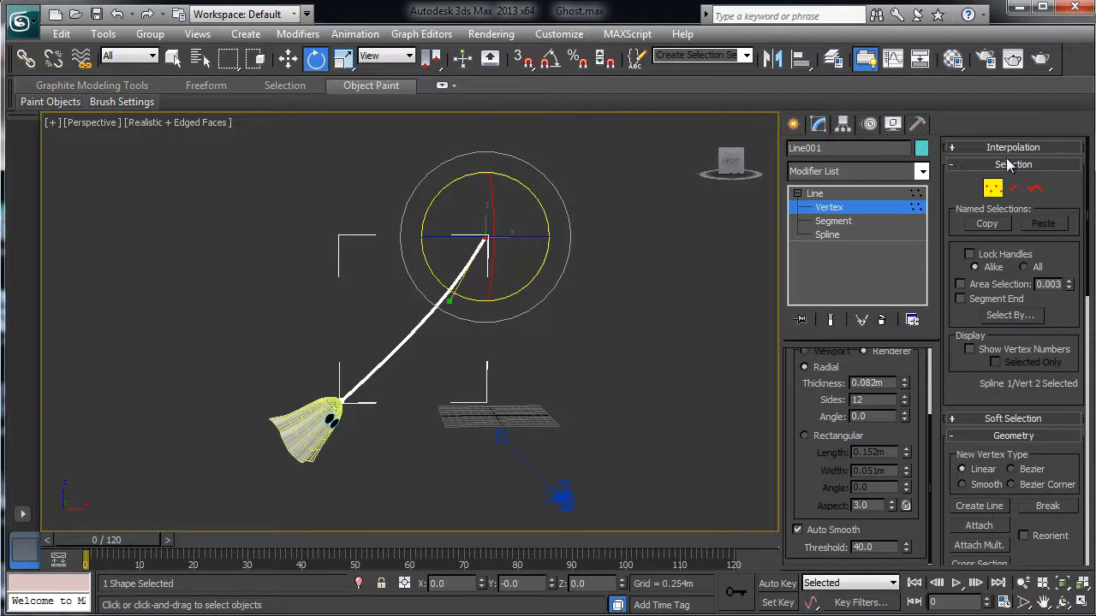
pyautogui.click(956, 148)
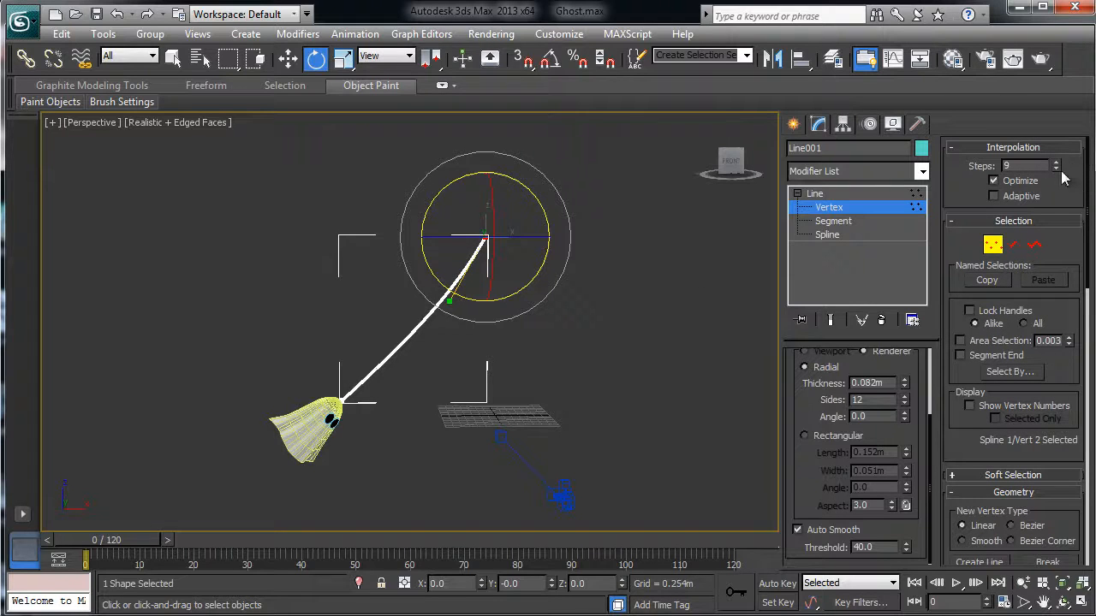
pyautogui.scroll(4, 436, 351)
pyautogui.moveTo(424, 364); pyautogui.dragTo(479, 247, button='middle')
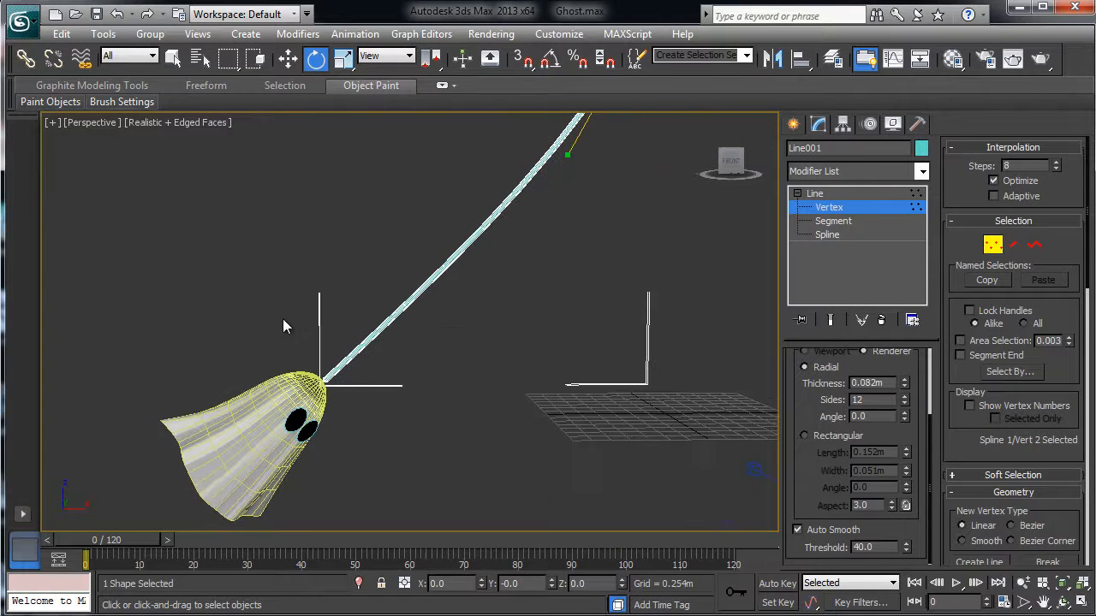
# Convert the line's lower vertex at the ghost's head to Bezier and rotate its tangent slightly
pyautogui.click(325, 382)
pyautogui.rightClick(325, 381)
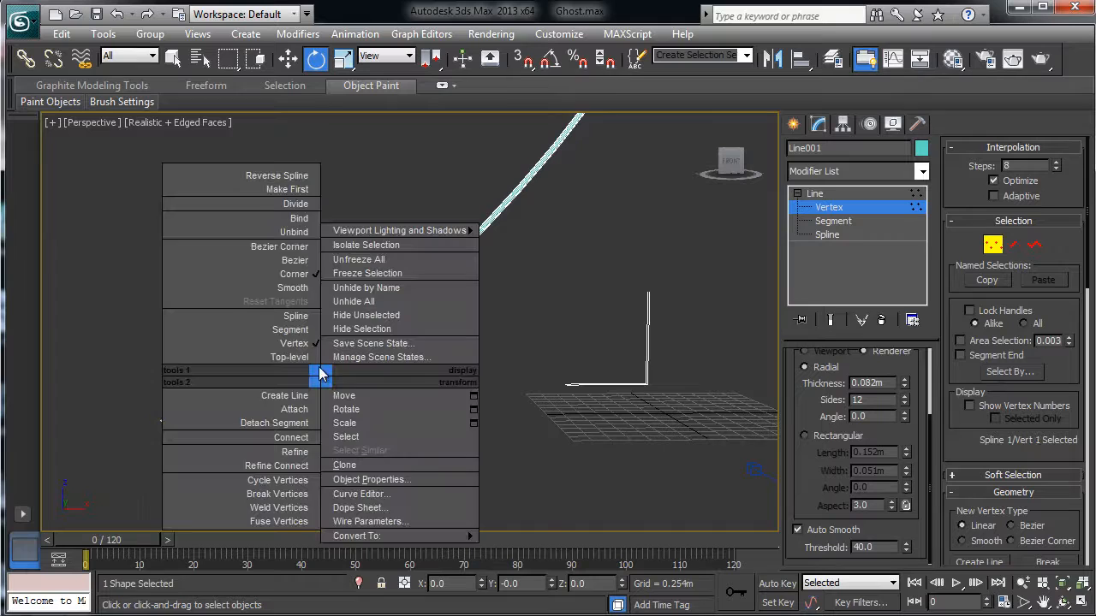
pyautogui.click(297, 268)
pyautogui.moveTo(354, 325); pyautogui.dragTo(364, 320)
pyautogui.press('w')
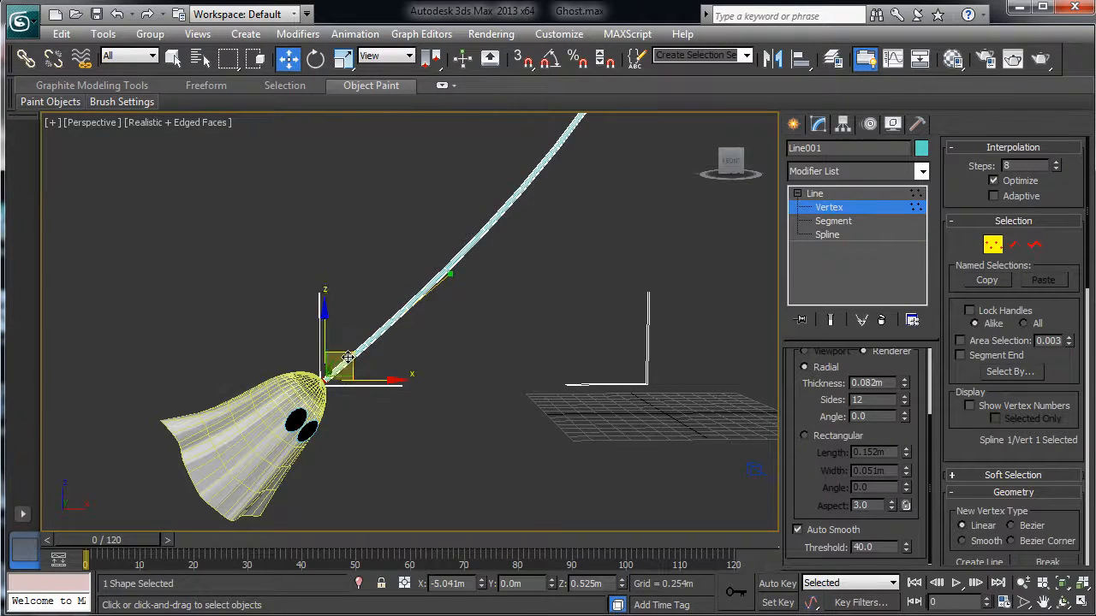
# Move the line's lower vertex to about X -5.039 m, Z 0.54 m so it meets the top of the ghost's head
pyautogui.moveTo(347, 358); pyautogui.dragTo(347, 357)
pyautogui.moveTo(375, 380); pyautogui.dragTo(393, 353, button='middle')
pyautogui.scroll(3, 425, 336)
pyautogui.scroll(-4, 424, 336)
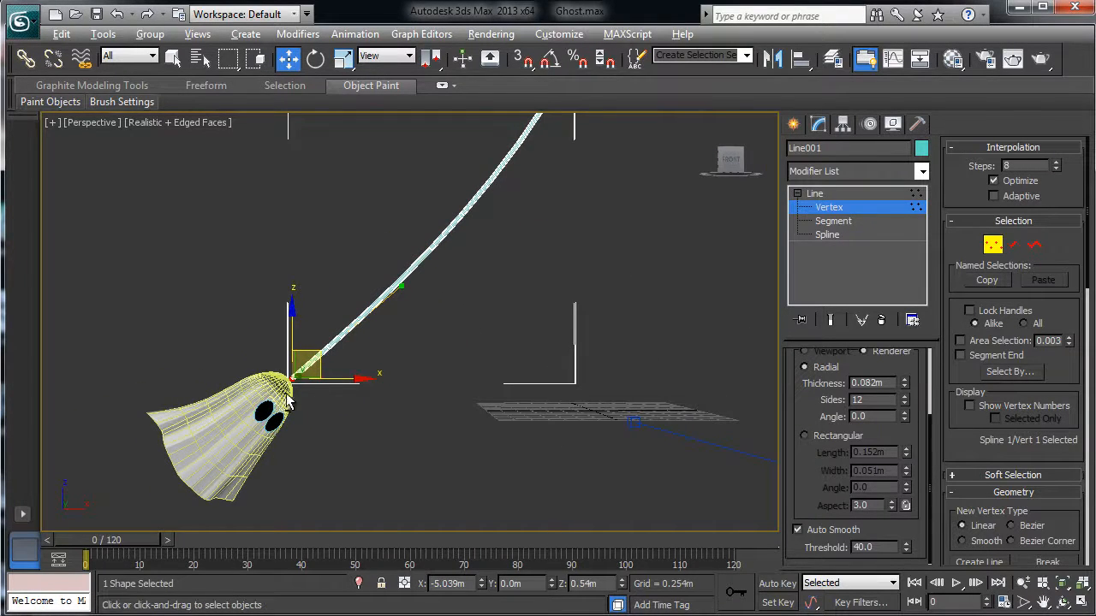
pyautogui.keyDown('alt'); pyautogui.moveTo(288, 402); pyautogui.dragTo(227, 380, button='middle'); pyautogui.keyUp('alt')
# Create a dummy helper on the ground grid
pyautogui.click(795, 125)
pyautogui.keyDown('alt'); pyautogui.moveTo(505, 308); pyautogui.dragTo(535, 220, button='middle'); pyautogui.keyUp('alt')
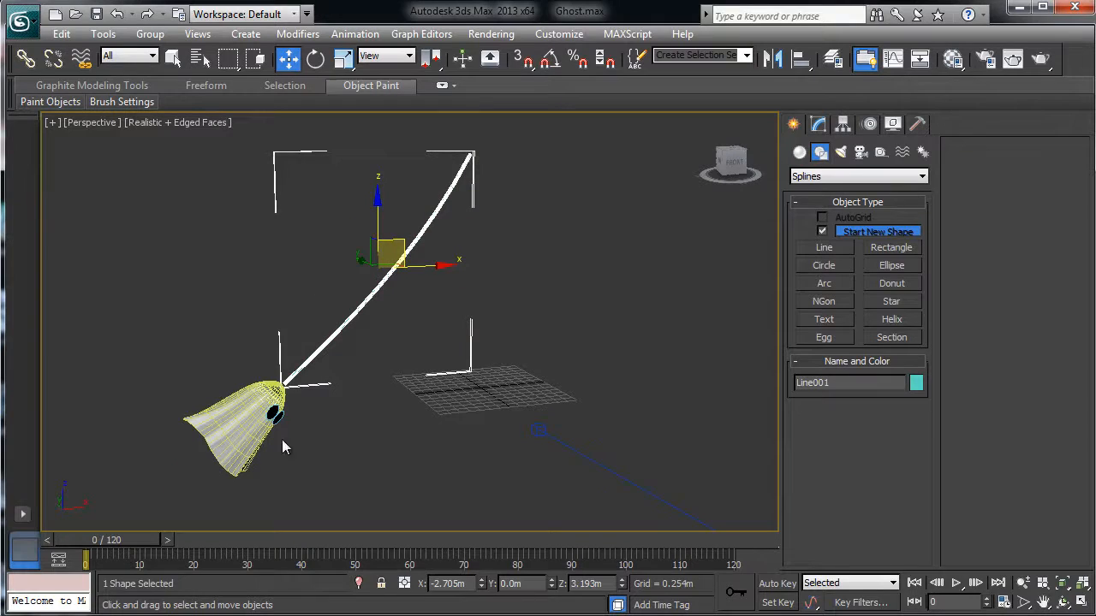
pyautogui.keyDown('alt'); pyautogui.moveTo(212, 405); pyautogui.dragTo(709, 320, button='middle'); pyautogui.keyUp('alt')
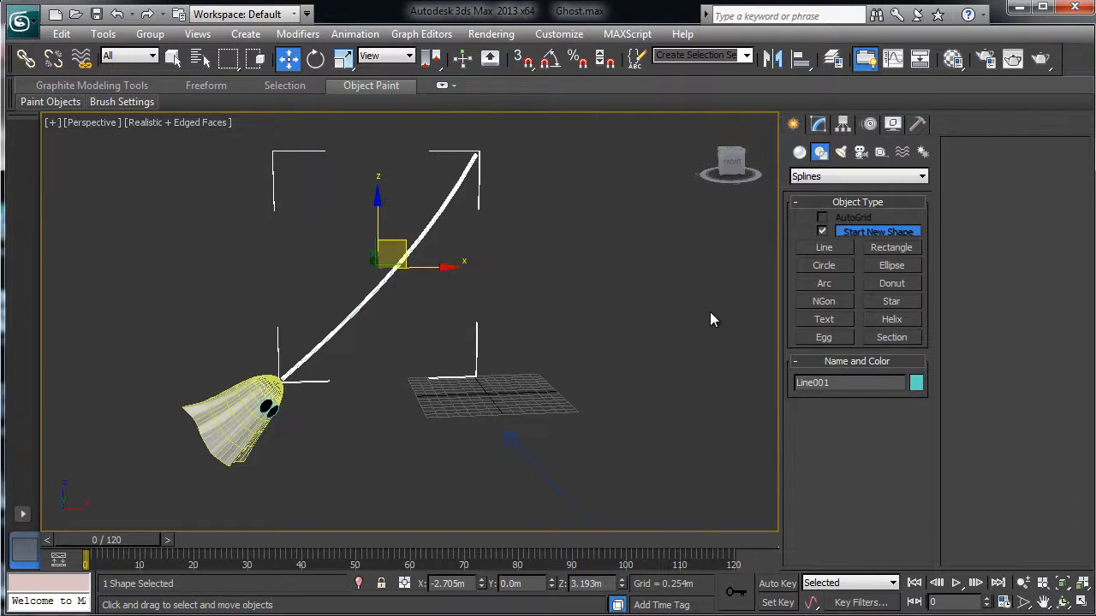
pyautogui.click(881, 153)
pyautogui.click(827, 236)
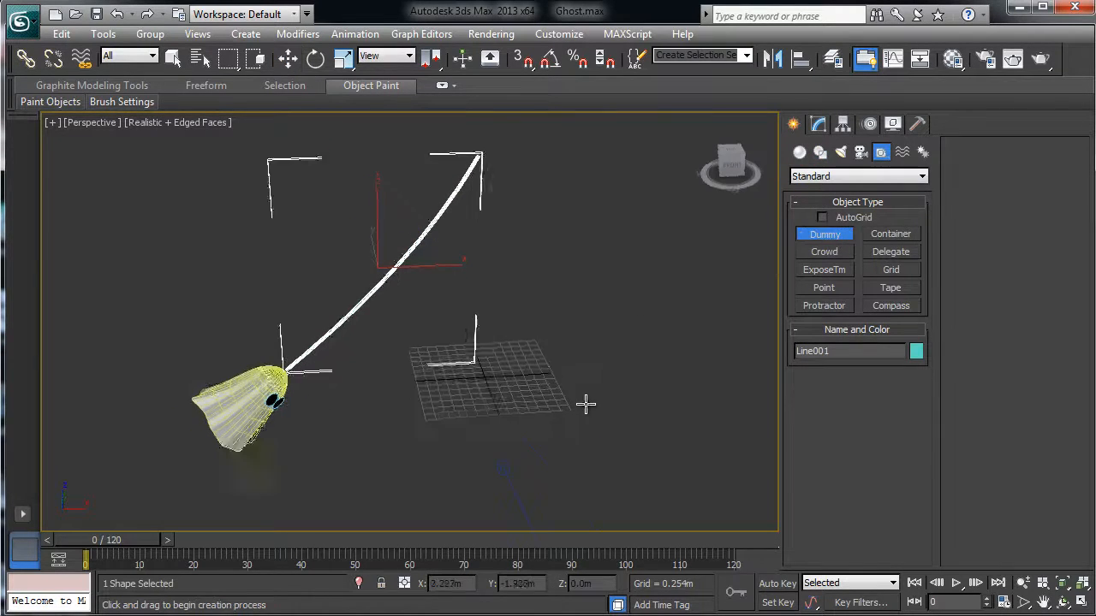
pyautogui.moveTo(472, 392); pyautogui.dragTo(489, 407)
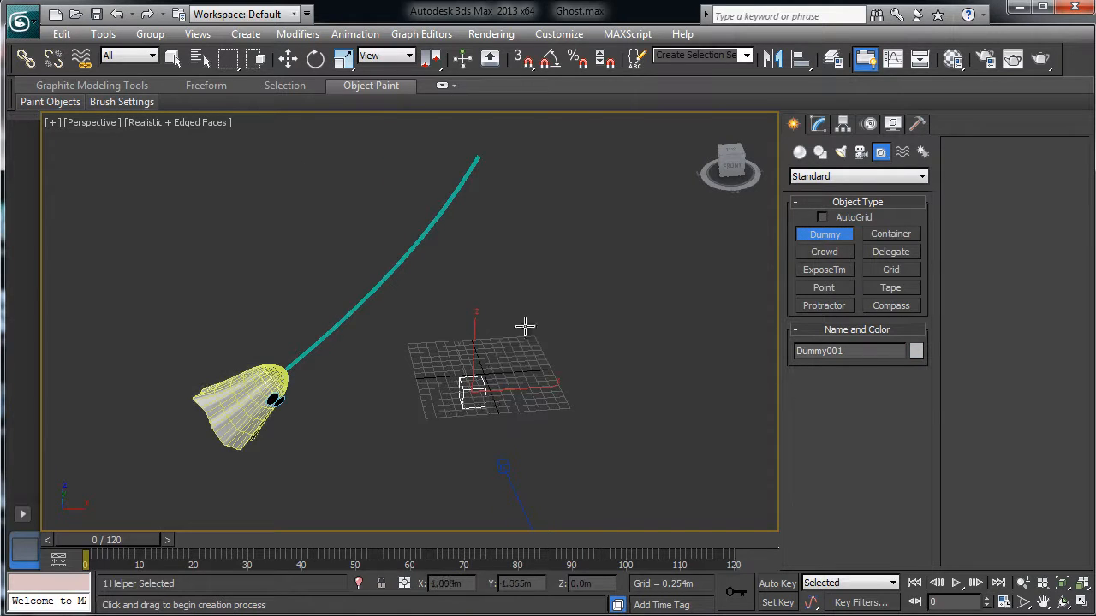
# Align the dummy's pivot position and local orientation to the pivot of the ghost
pyautogui.scroll(4, 523, 327)
pyautogui.hotkey('alt', 'a')
pyautogui.click(197, 403)
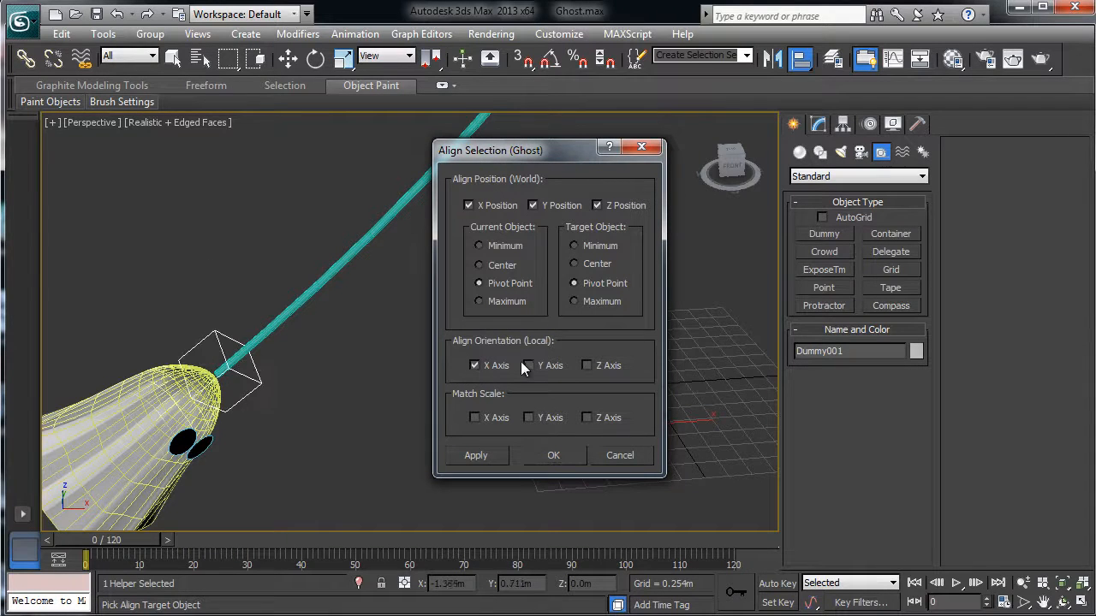
pyautogui.click(544, 460)
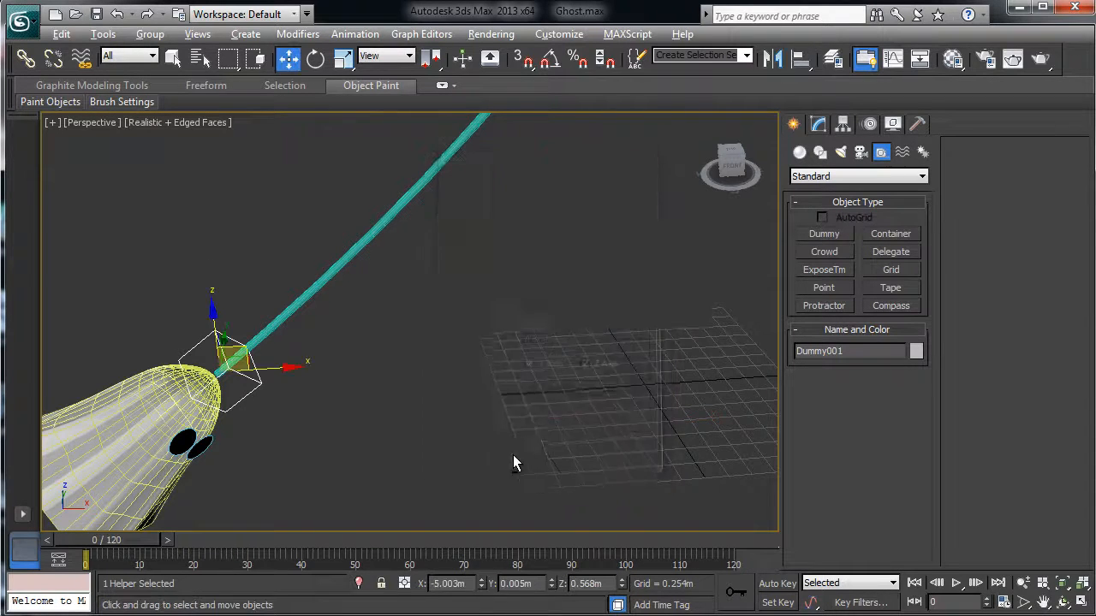
# Link the dummy at the ghost's head to the ghost as its parent
pyautogui.keyDown('alt'); pyautogui.moveTo(419, 437); pyautogui.dragTo(359, 391, button='middle'); pyautogui.keyUp('alt')
pyautogui.click(26, 58)
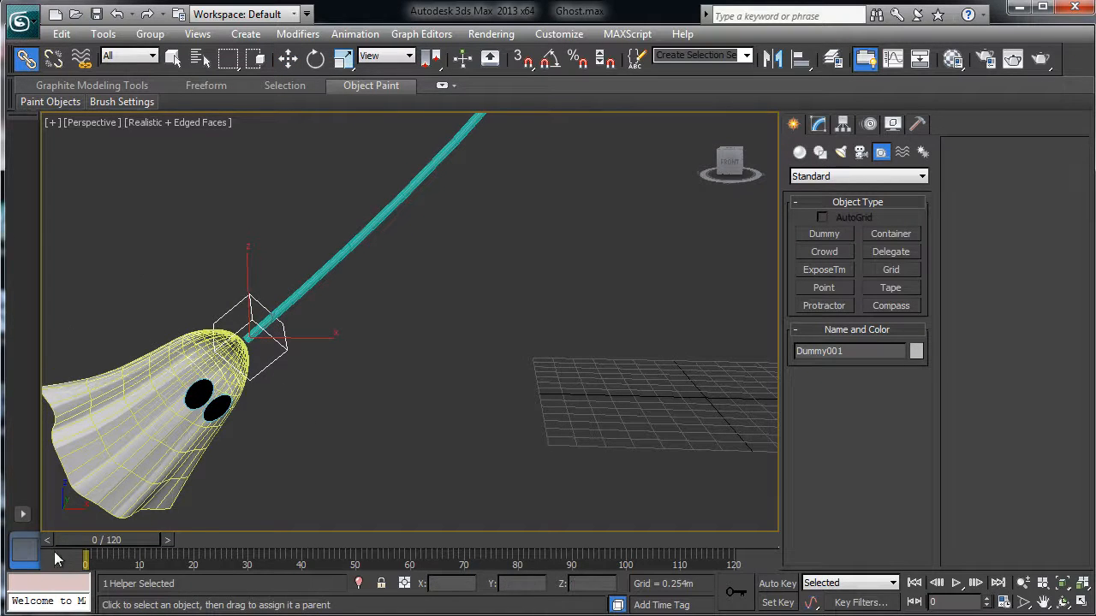
pyautogui.moveTo(96, 532); pyautogui.dragTo(36, 561)
pyautogui.press('w')
# Create a second dummy helper near the centre of the ground grid
pyautogui.click(332, 266)
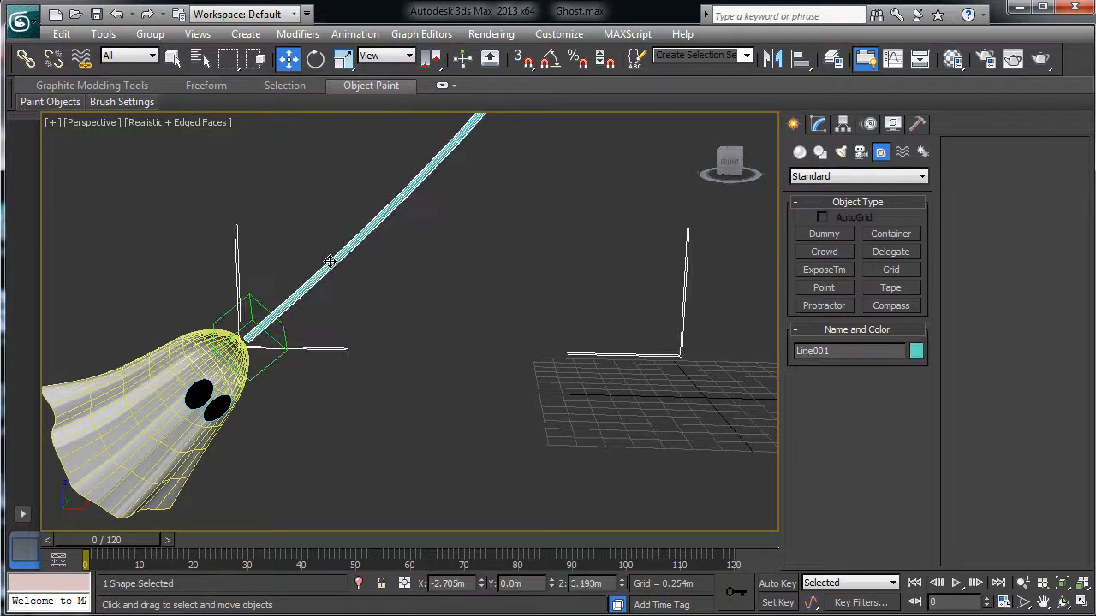
pyautogui.press('z')
pyautogui.click(823, 234)
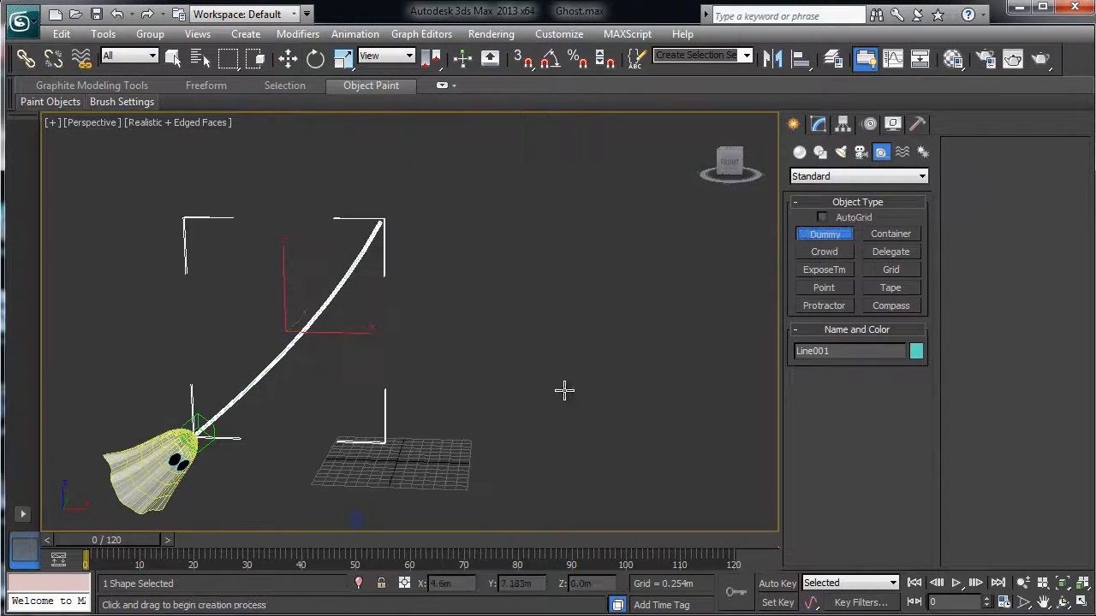
pyautogui.moveTo(387, 478); pyautogui.dragTo(399, 470)
# Move the second dummy to about Y -0.075 m, Z 6.239 m at the upper end of the string
pyautogui.press('w')
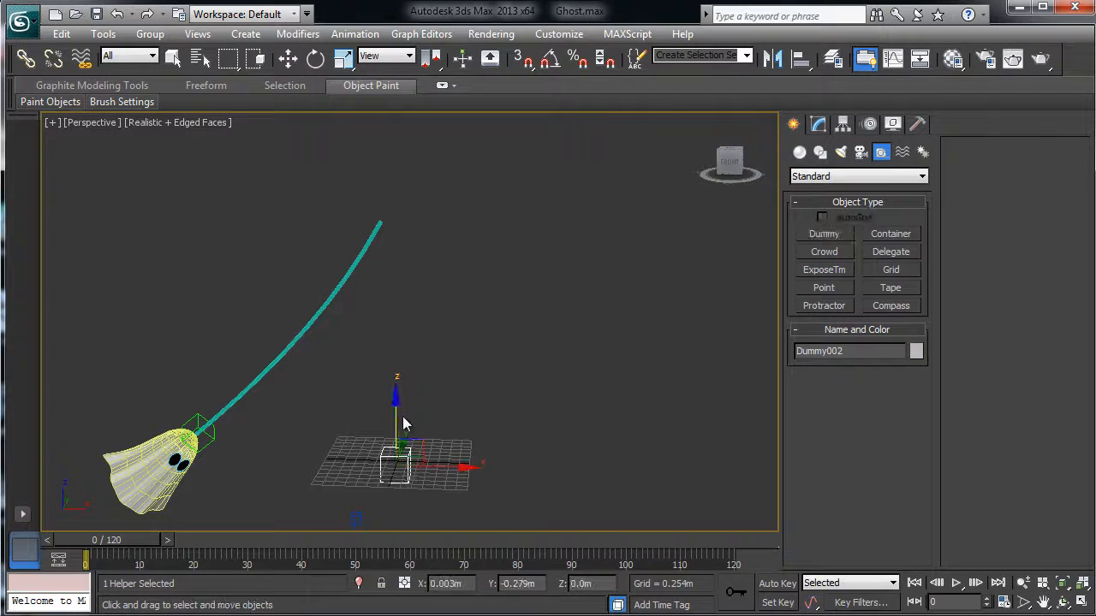
pyautogui.moveTo(390, 406); pyautogui.dragTo(408, 149)
pyautogui.keyDown('alt'); pyautogui.moveTo(407, 204); pyautogui.dragTo(340, 222, button='middle'); pyautogui.keyUp('alt')
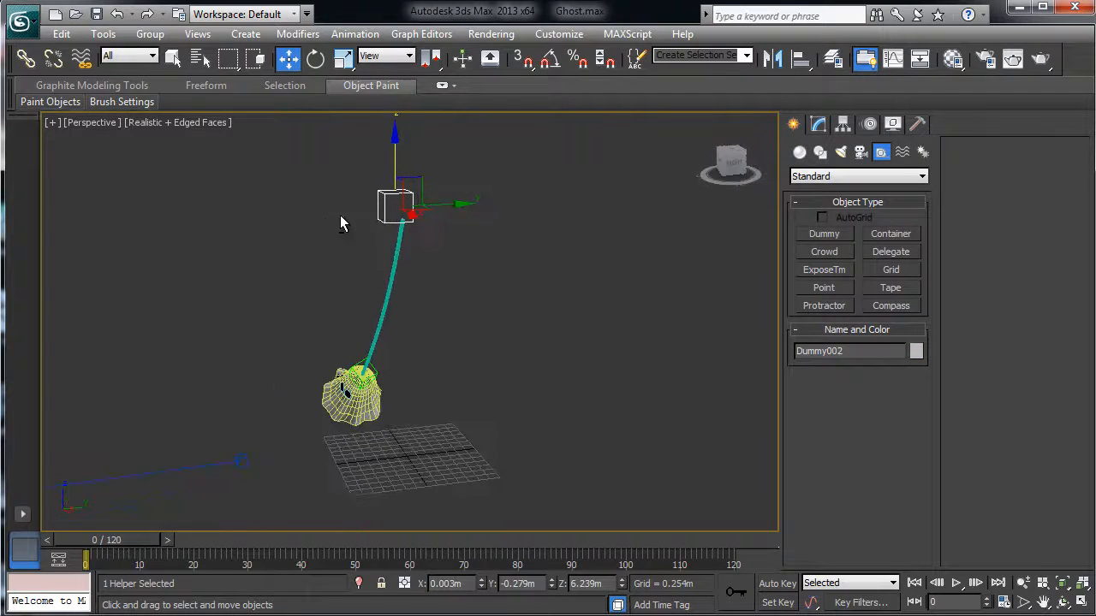
pyautogui.moveTo(459, 206); pyautogui.dragTo(466, 205)
pyautogui.keyDown('alt'); pyautogui.moveTo(467, 206); pyautogui.dragTo(390, 270, button='middle'); pyautogui.keyUp('alt')
# Align the string's upper vertex to the pivot point of the upper dummy
pyautogui.click(358, 256)
pyautogui.click(817, 123)
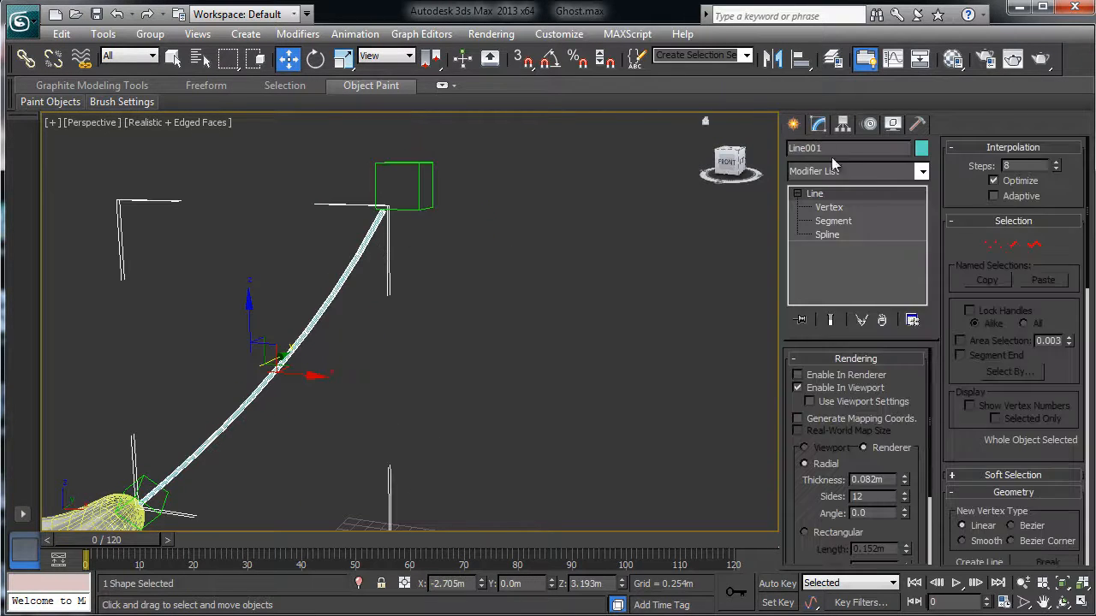
pyautogui.click(829, 207)
pyautogui.click(382, 208)
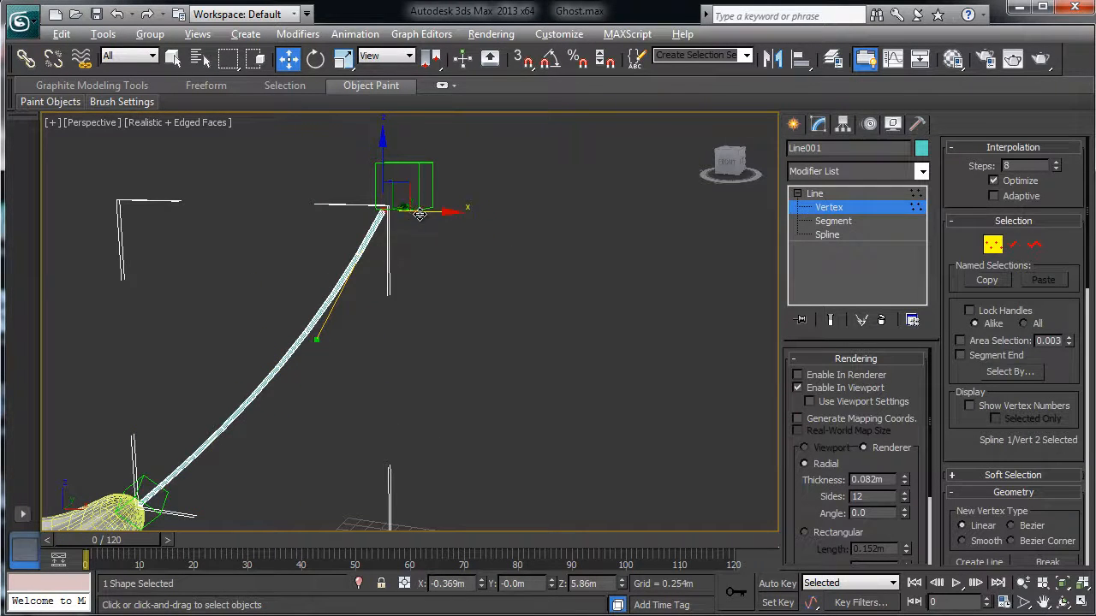
pyautogui.hotkey('alt', 'a')
pyautogui.click(411, 196)
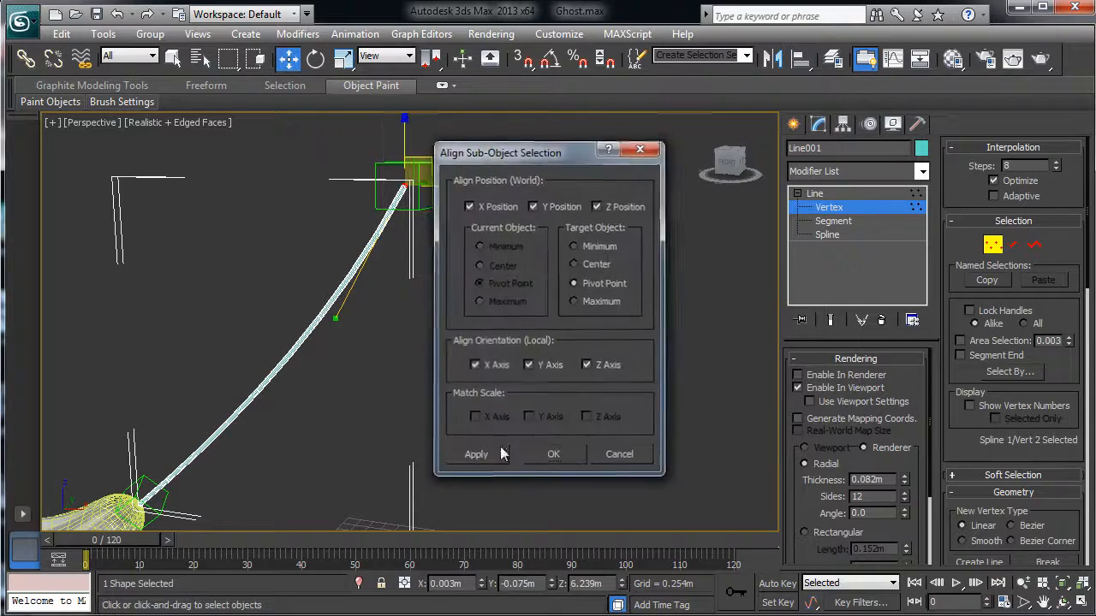
pyautogui.click(546, 454)
pyautogui.moveTo(287, 384); pyautogui.dragTo(382, 321, button='middle')
pyautogui.click(812, 196)
# Align the string's lower vertex to the pivot point of the dummy at the ghost's head
pyautogui.moveTo(246, 423); pyautogui.dragTo(391, 325, button='middle')
pyautogui.scroll(4, 392, 325)
pyautogui.click(412, 311)
pyautogui.click(837, 208)
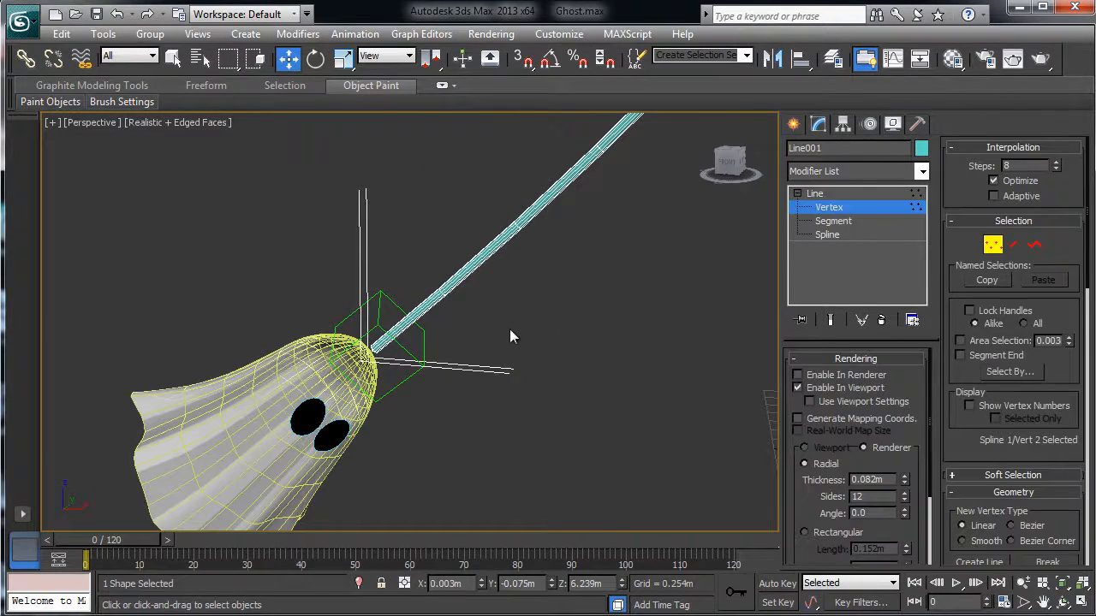
pyautogui.click(374, 347)
pyautogui.hotkey('alt', 'a')
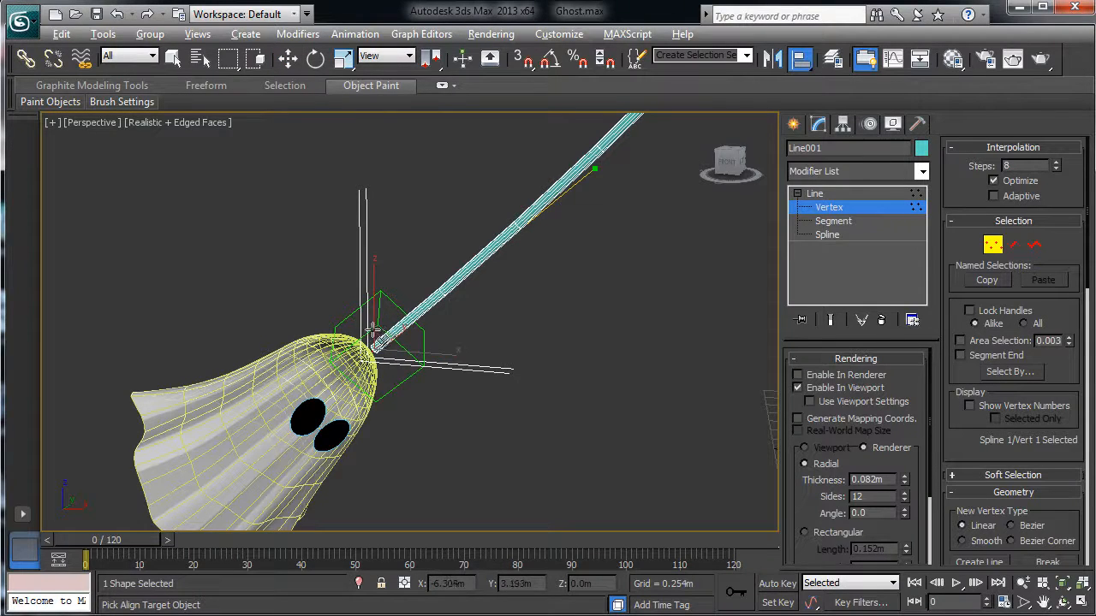
pyautogui.click(374, 334)
pyautogui.click(551, 455)
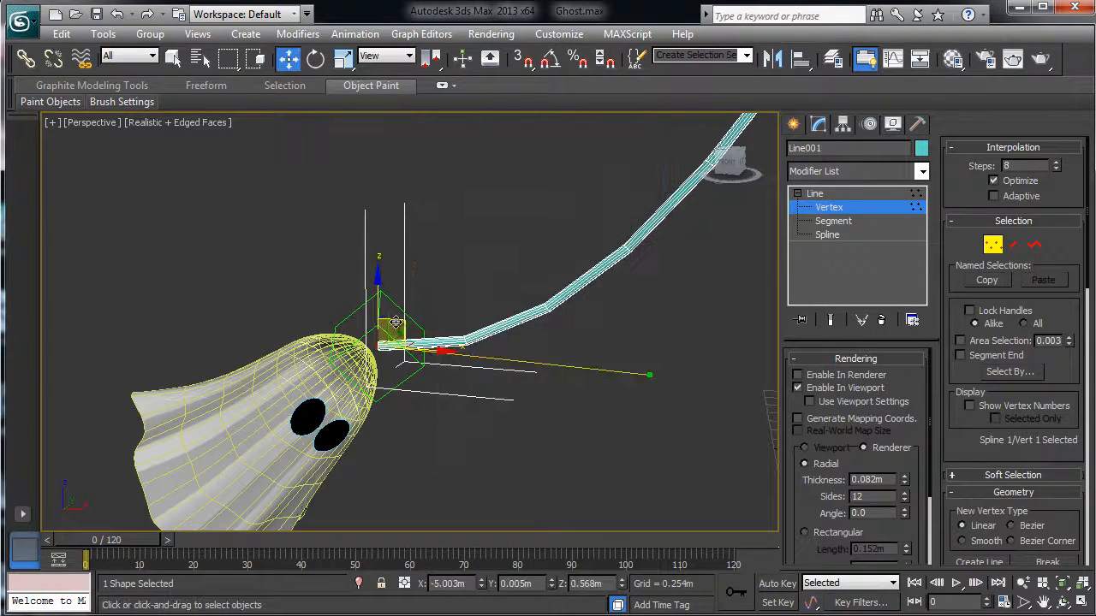
# Move the string's lower vertex to about X -5.187 m, Z 0.494 m and rotate its tangent so the string curves smoothly into the head
pyautogui.moveTo(396, 322); pyautogui.dragTo(375, 329)
pyautogui.keyDown('alt'); pyautogui.moveTo(383, 332); pyautogui.dragTo(420, 313, button='middle'); pyautogui.keyUp('alt')
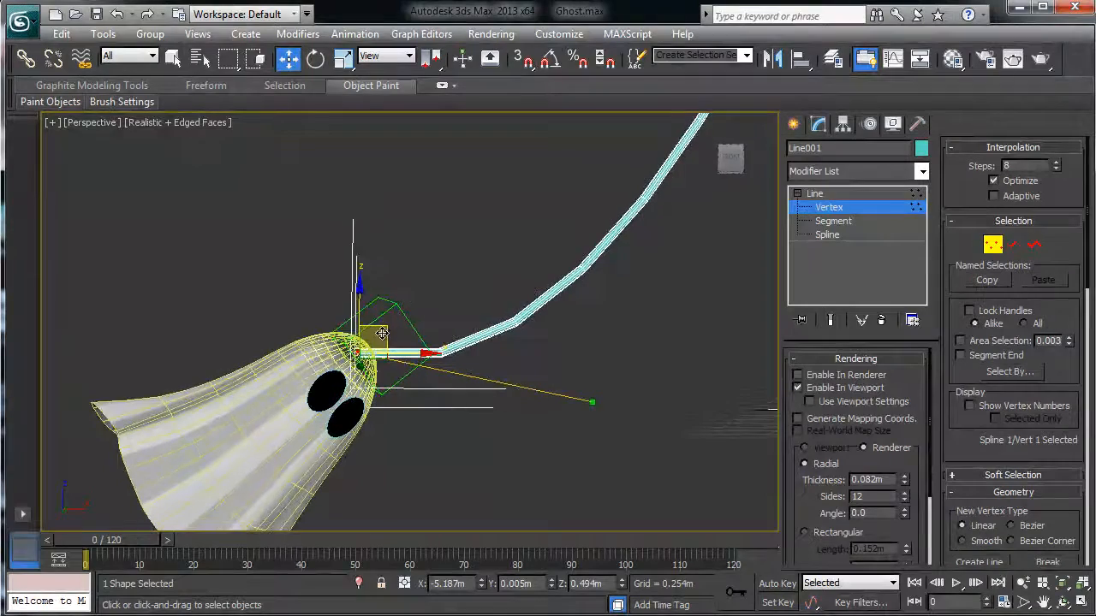
pyautogui.press('e')
pyautogui.moveTo(403, 321); pyautogui.dragTo(342, 260)
pyautogui.scroll(-5, 346, 264)
pyautogui.moveTo(514, 281); pyautogui.dragTo(451, 325, button='middle')
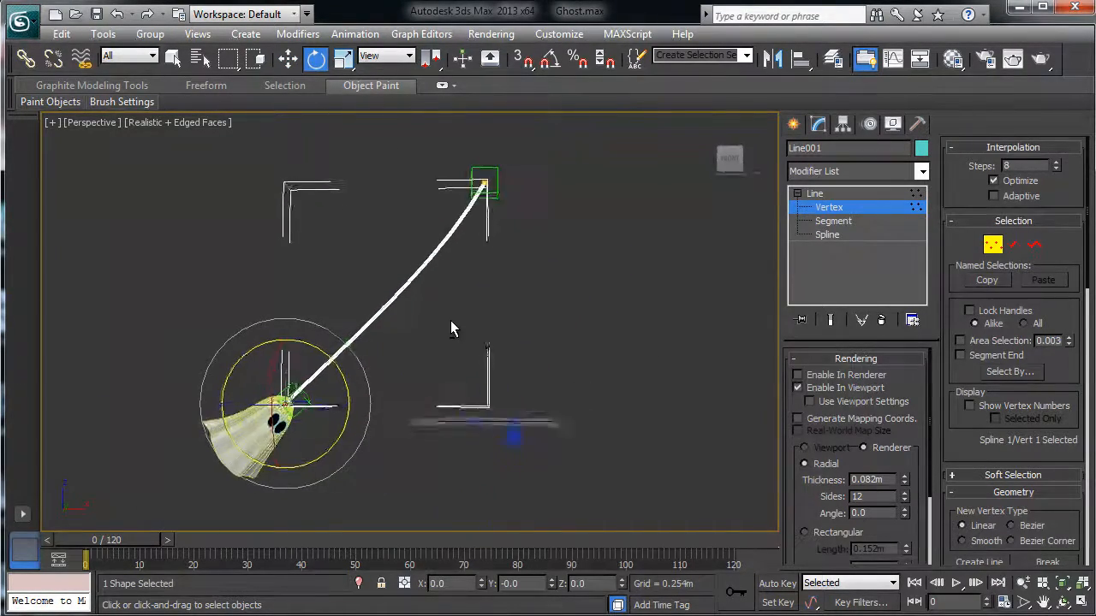
pyautogui.click(814, 194)
pyautogui.click(670, 250)
pyautogui.keyDown('alt'); pyautogui.moveTo(599, 272); pyautogui.dragTo(478, 276, button='middle'); pyautogui.keyUp('alt')
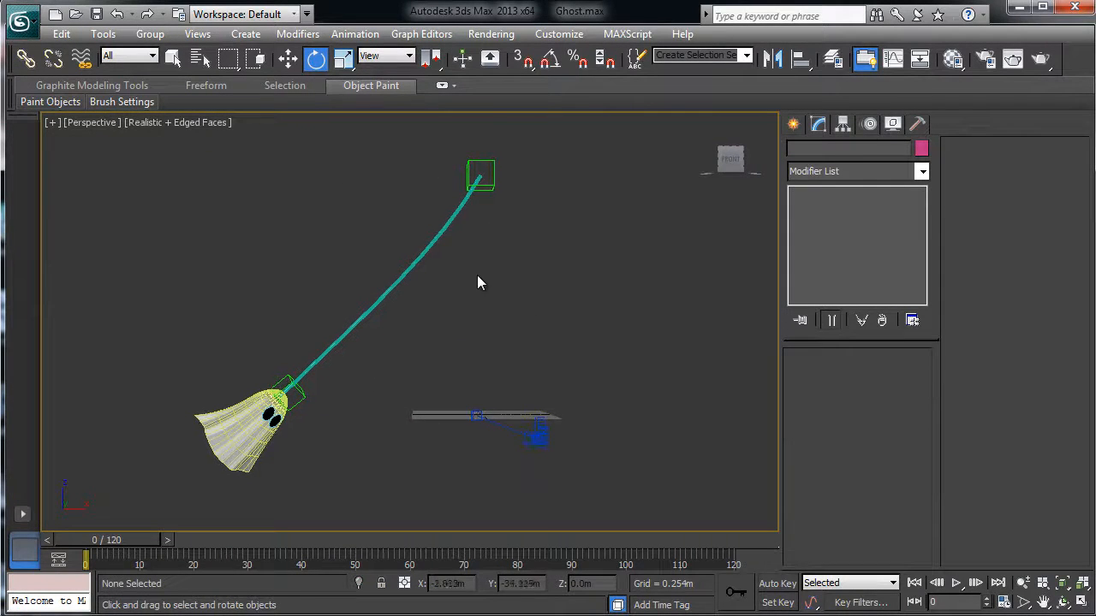
pyautogui.moveTo(150, 540); pyautogui.dragTo(94, 540)
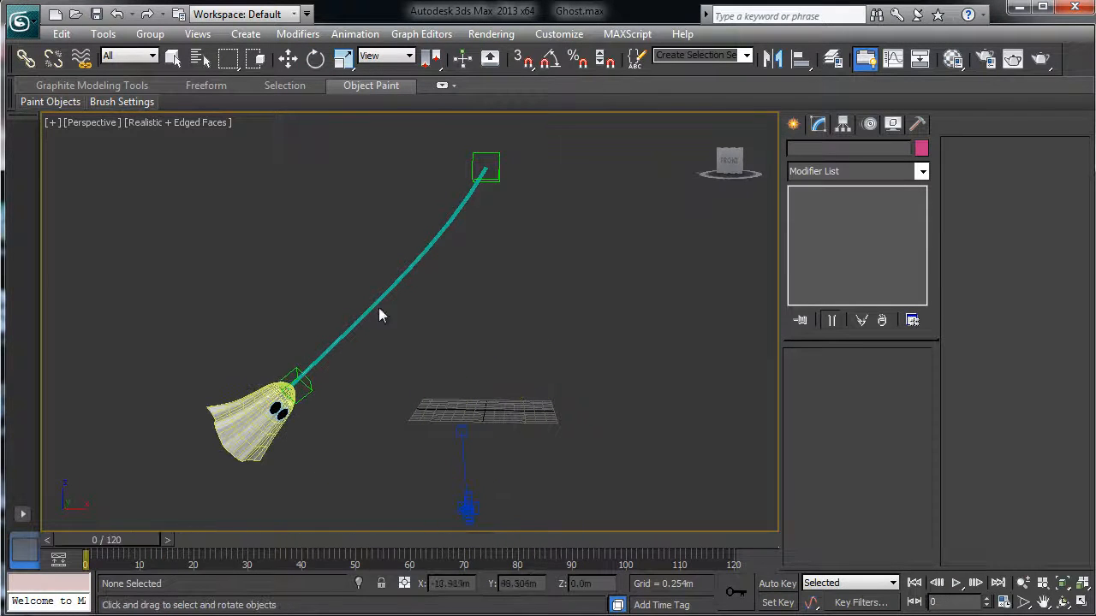
# Apply a Skin modifier to the string line
pyautogui.click(379, 300)
pyautogui.click(911, 174)
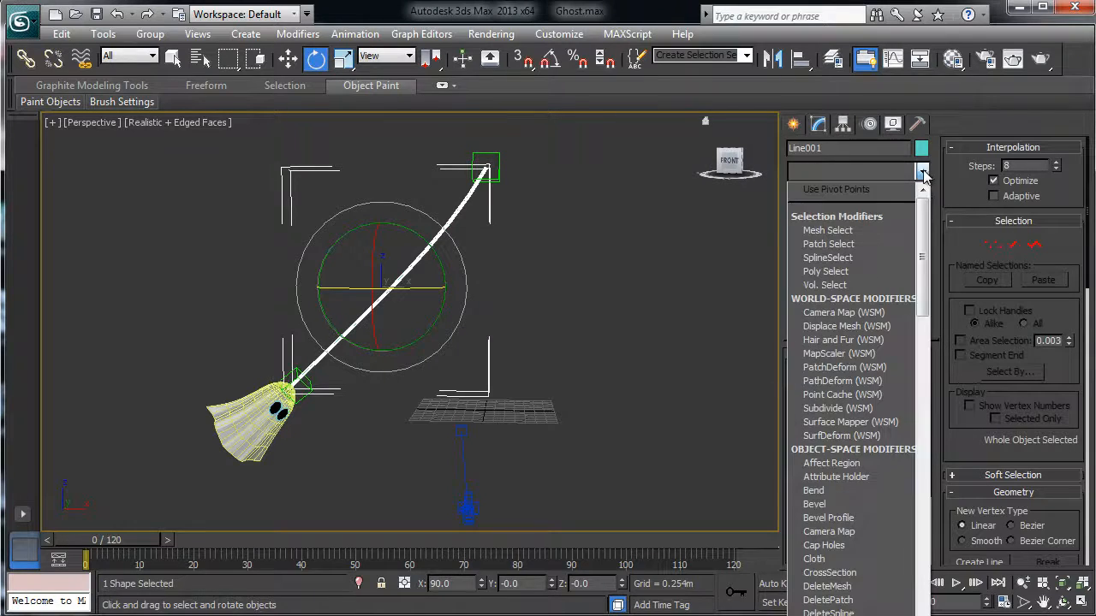
pyautogui.scroll(-10, 851, 411)
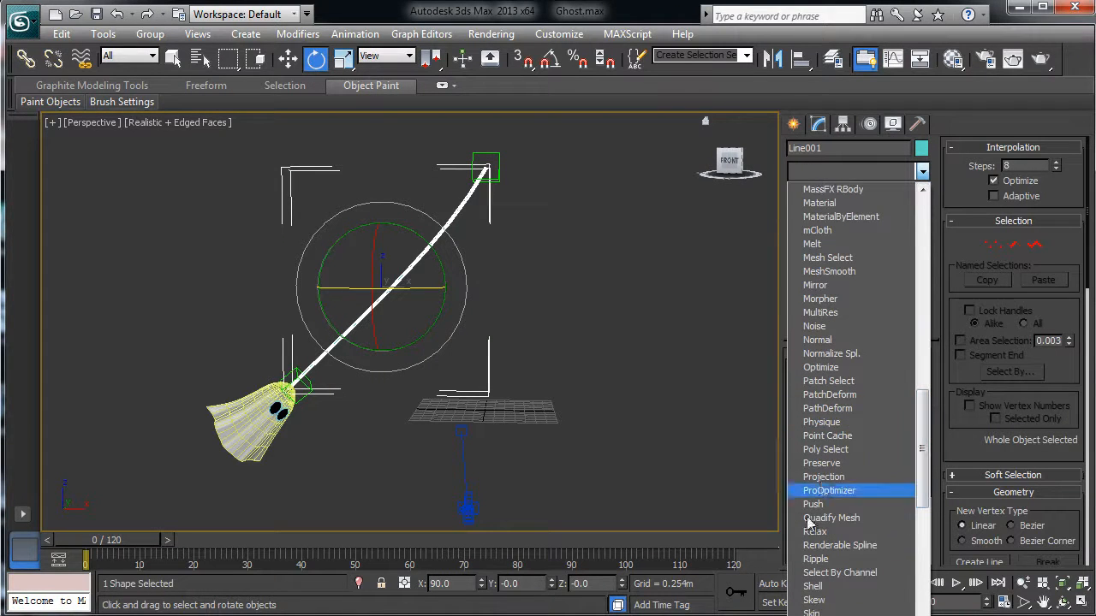
pyautogui.click(813, 609)
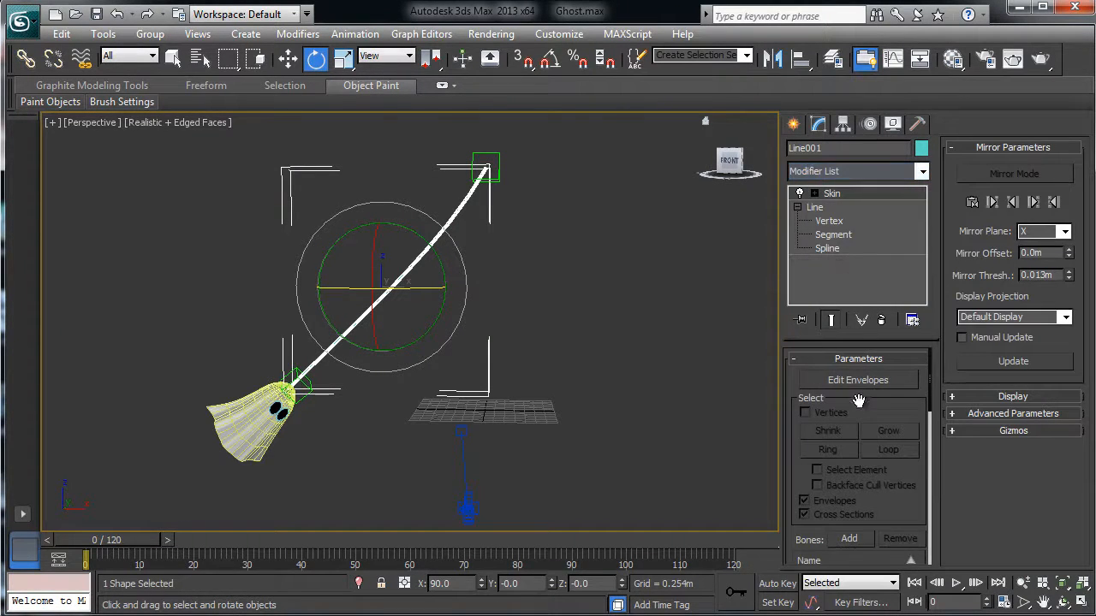
# Add Dummy001 and Dummy002 as bones of the string's Skin modifier and scrub the animation to check the deformation
pyautogui.moveTo(930, 385); pyautogui.dragTo(921, 427)
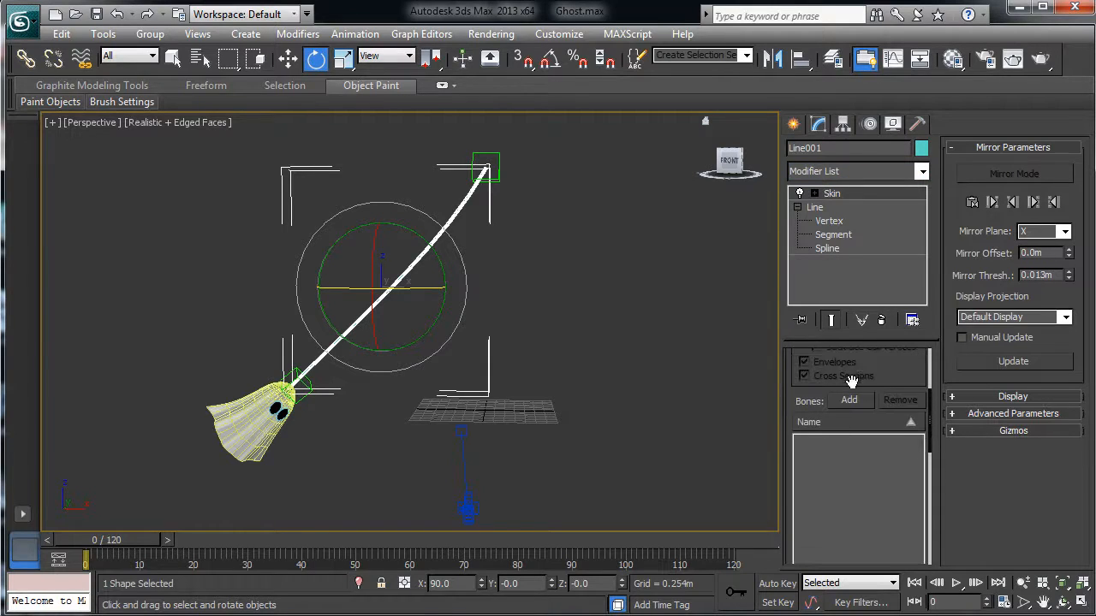
pyautogui.click(849, 399)
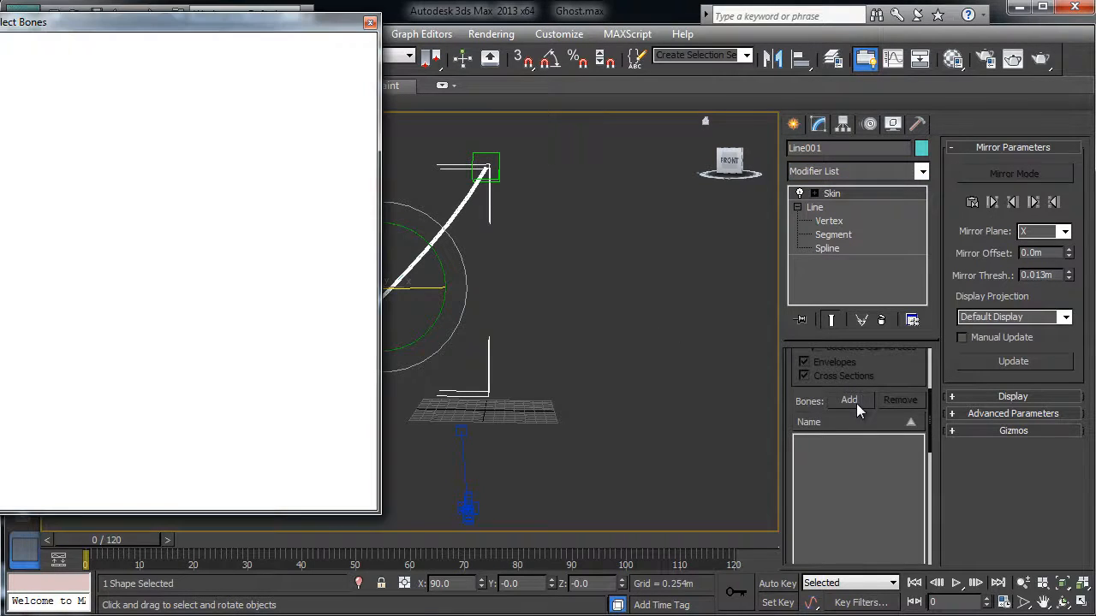
pyautogui.moveTo(47, 178); pyautogui.dragTo(39, 164)
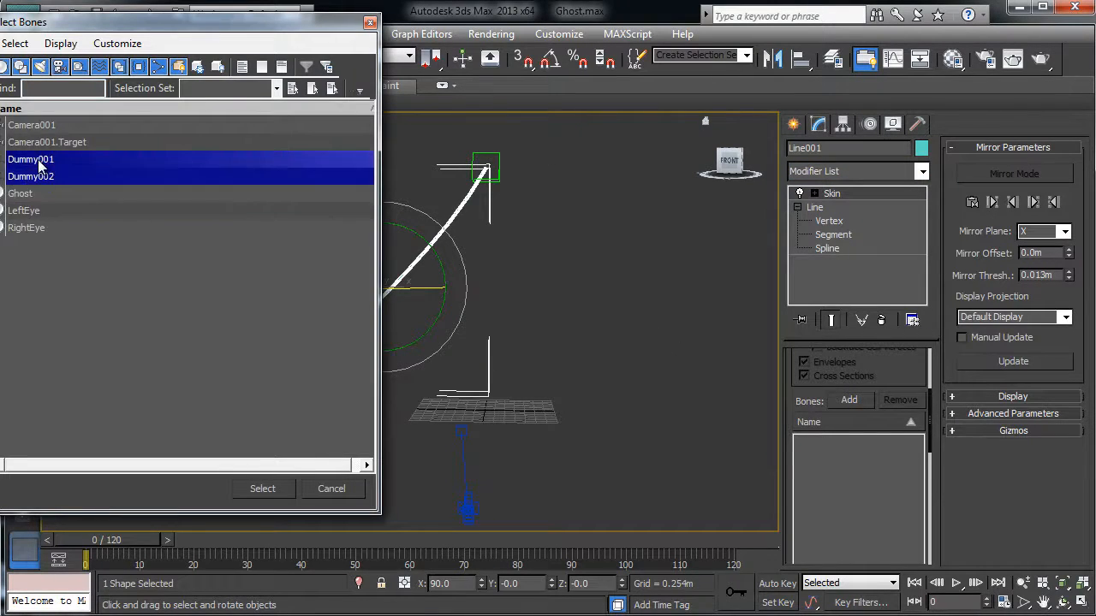
pyautogui.click(263, 488)
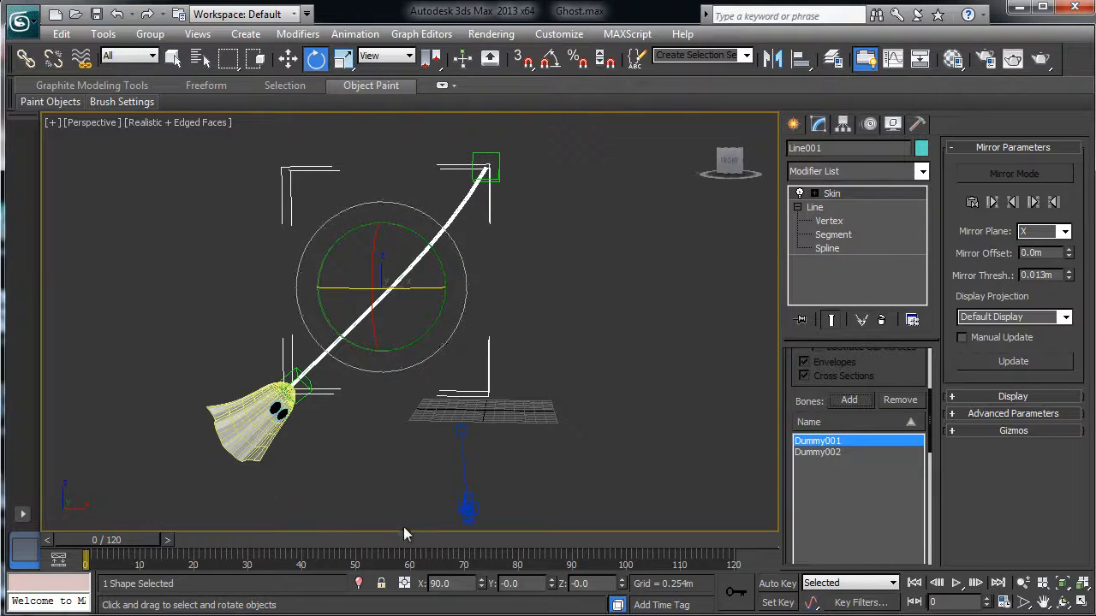
pyautogui.moveTo(131, 544); pyautogui.dragTo(12, 547)
# Turn on Auto Key for the upper dummy and show the four-viewport layout
pyautogui.press('e')
pyautogui.press('e')
pyautogui.click(476, 153)
pyautogui.click(775, 583)
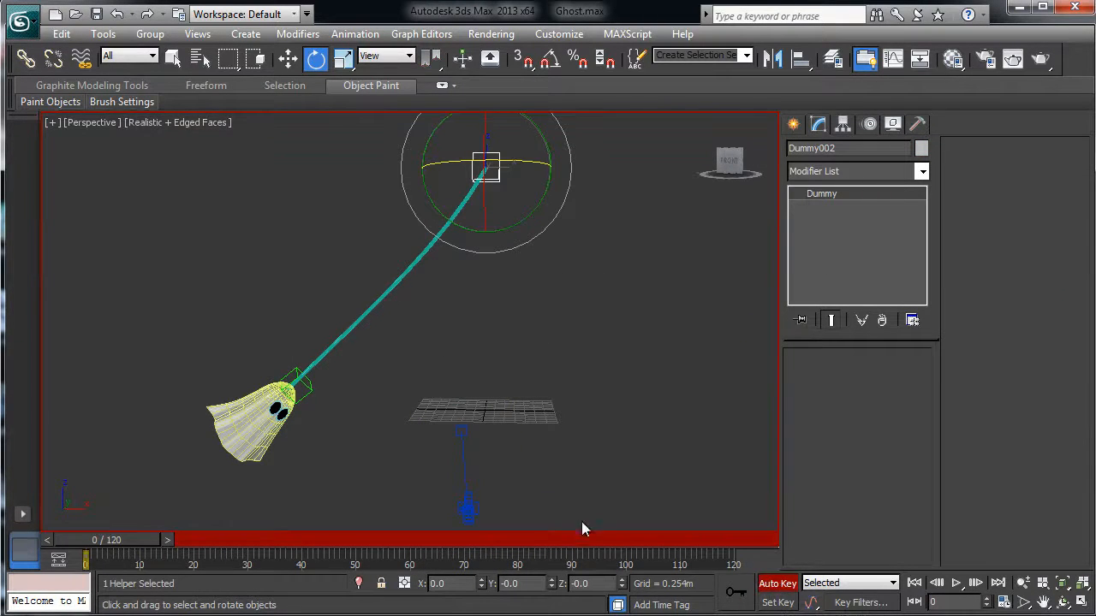
pyautogui.hotkey('alt', 'w')
# Move the upper dummy to about X -2.439 m at frame 0
pyautogui.moveTo(64, 536)
pyautogui.mouseDown()
pyautogui.moveTo(214, 540)
pyautogui.moveTo(67, 539)
pyautogui.mouseUp()
pyautogui.press('w')
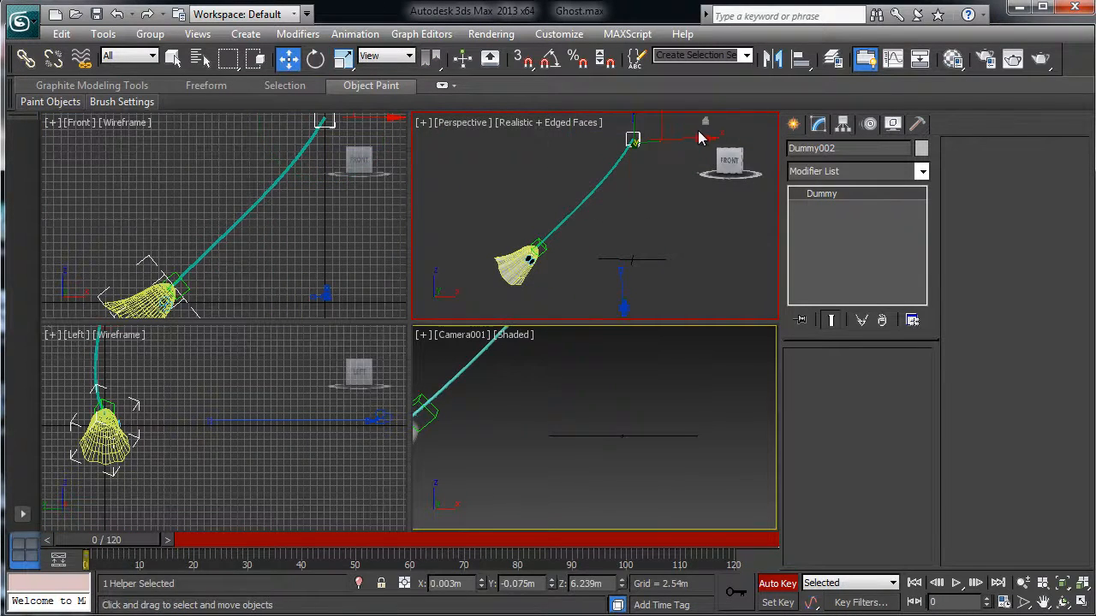
pyautogui.moveTo(693, 139); pyautogui.dragTo(647, 135)
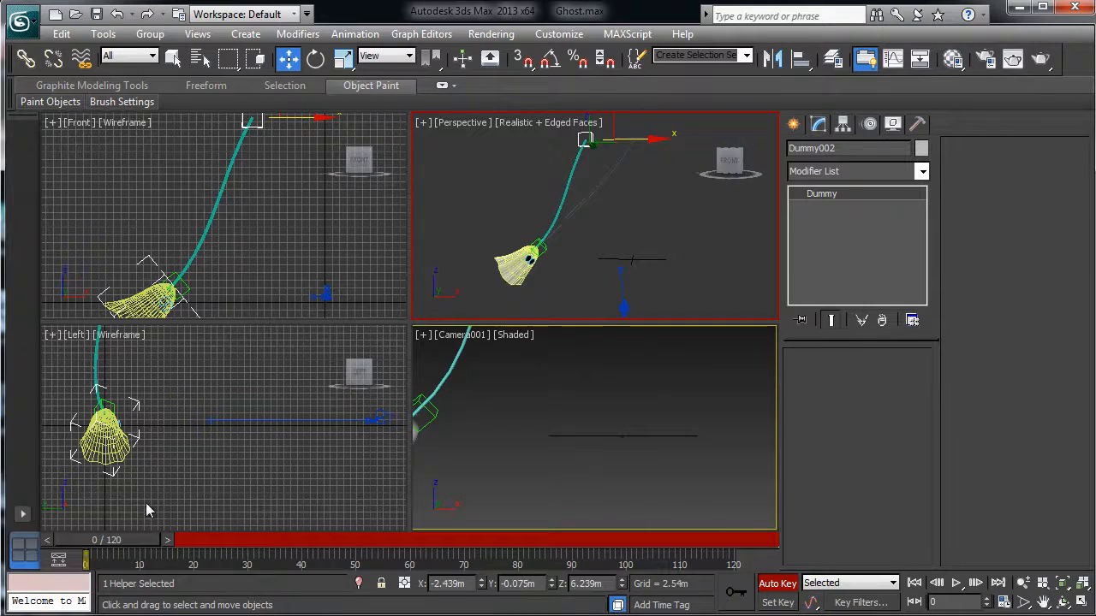
# Keyframe the upper dummy at about X 0.439 m on frame 21
pyautogui.moveTo(110, 540); pyautogui.dragTo(229, 561)
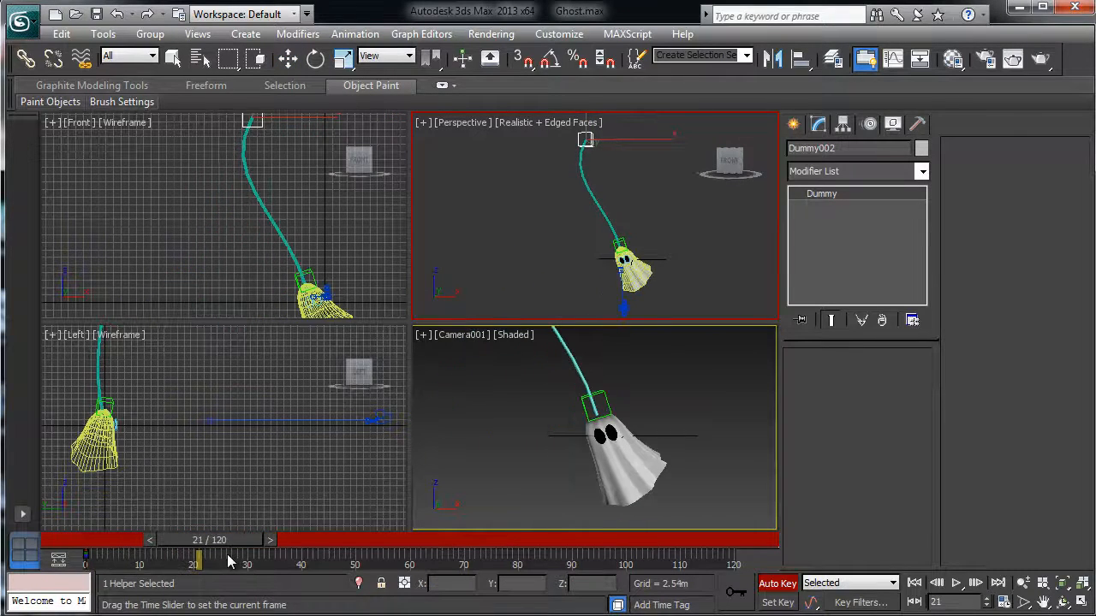
pyautogui.moveTo(648, 139); pyautogui.dragTo(705, 139)
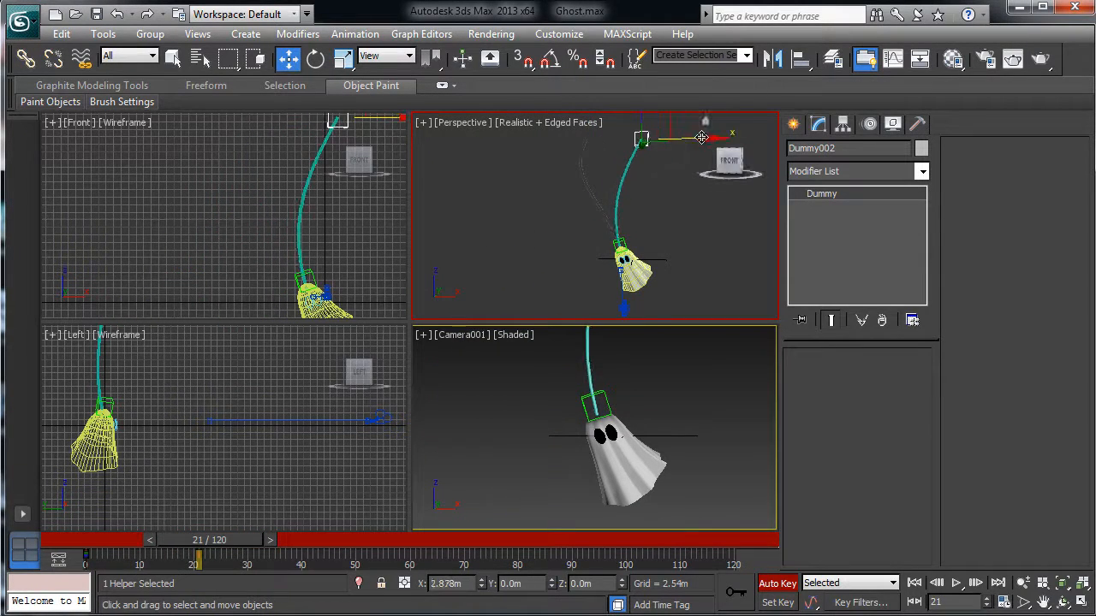
pyautogui.moveTo(246, 548)
pyautogui.mouseDown()
pyautogui.moveTo(148, 540)
pyautogui.moveTo(231, 553)
pyautogui.mouseUp()
# Keyframe the upper dummy at about X -0.662 m on frame 43
pyautogui.moveTo(275, 555); pyautogui.dragTo(357, 557)
pyautogui.press('w')
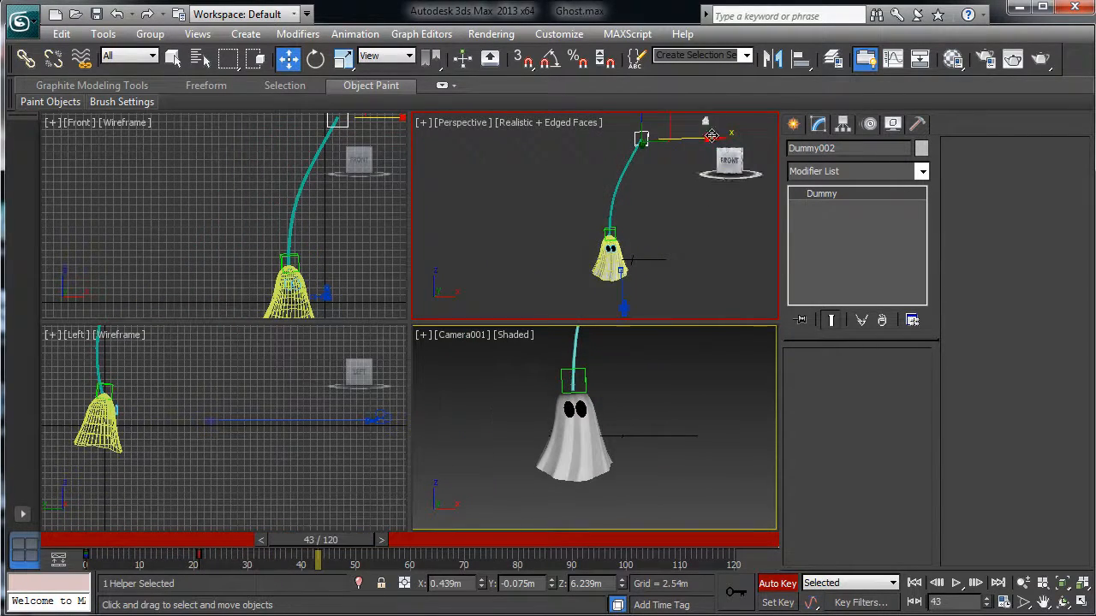
pyautogui.moveTo(711, 136); pyautogui.dragTo(689, 137)
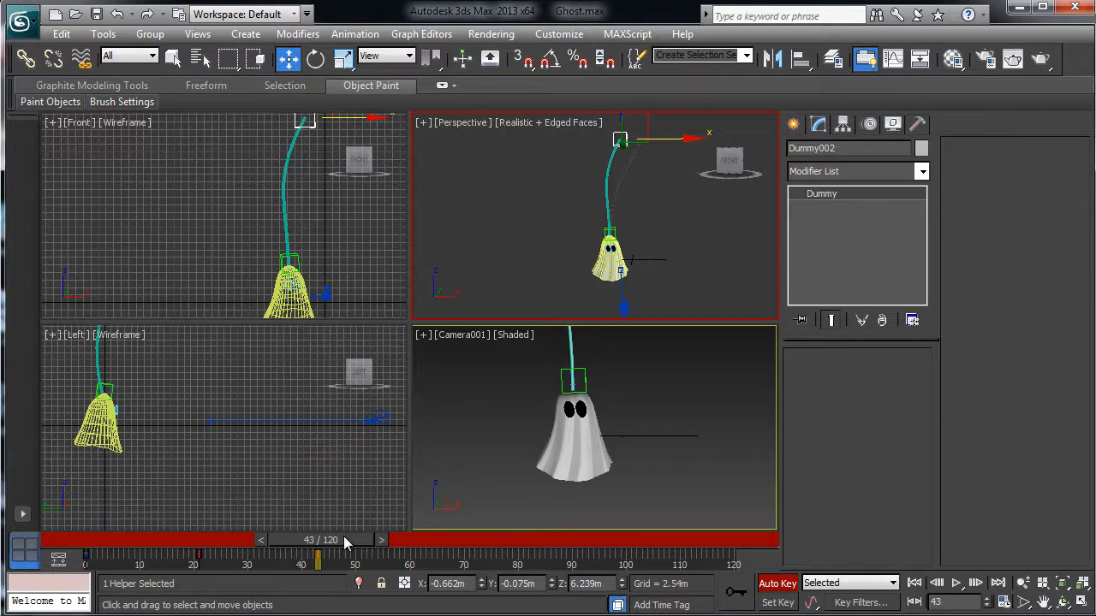
# Keyframe the upper dummy at about X 11.739 m on frame 80 and return to frame 0
pyautogui.moveTo(344, 536); pyautogui.dragTo(510, 539)
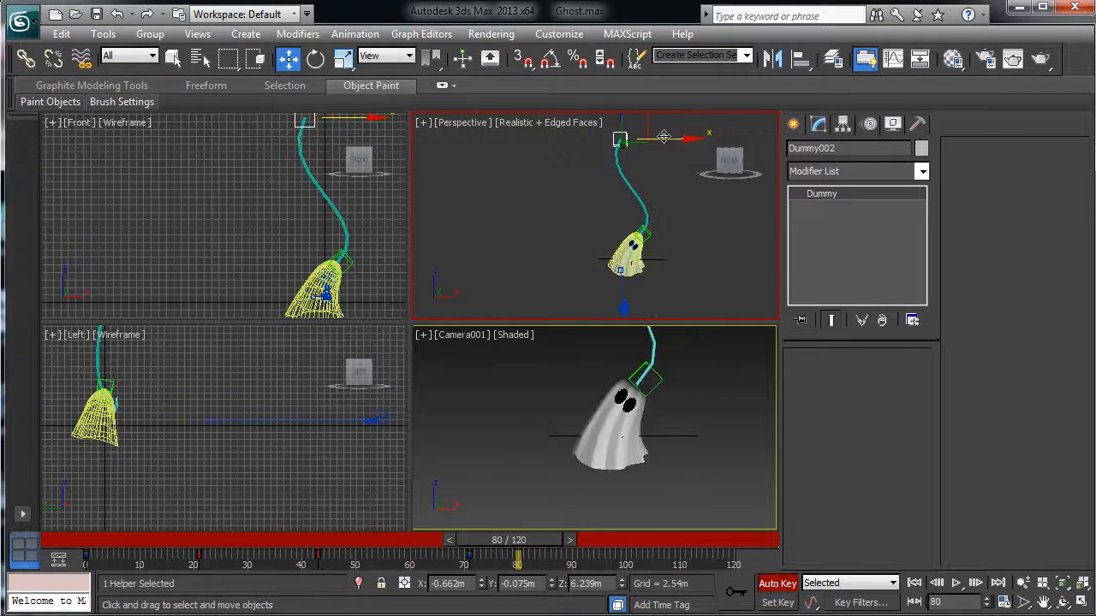
pyautogui.moveTo(663, 137); pyautogui.dragTo(800, 176)
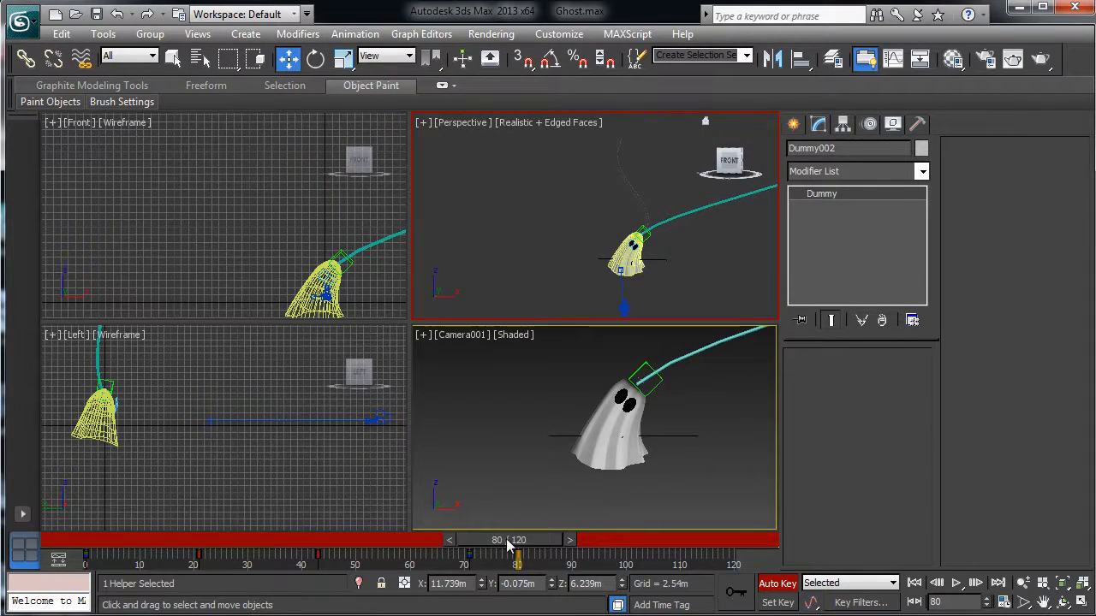
pyautogui.moveTo(508, 546); pyautogui.dragTo(90, 491)
pyautogui.press('w')
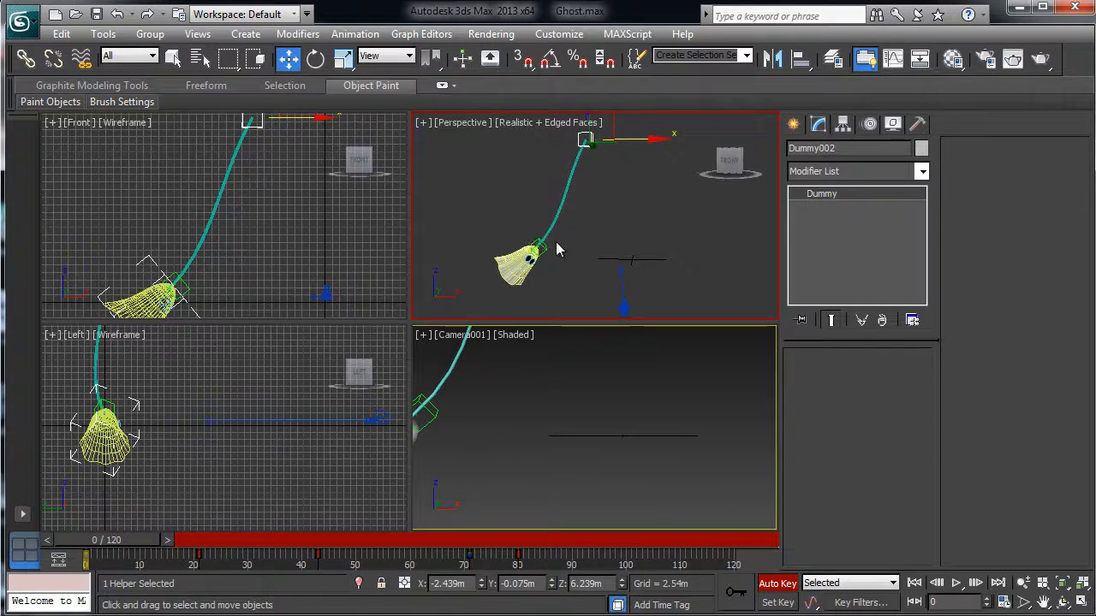
# Open the string's Line at Vertex level with its lower end vertex selected, and show the skinned end result at frame 14
pyautogui.scroll(8, 623, 186)
pyautogui.moveTo(556, 249)
pyautogui.mouseDown(button='middle')
pyautogui.moveTo(623, 186)
pyautogui.moveTo(544, 248)
pyautogui.mouseUp(button='middle')
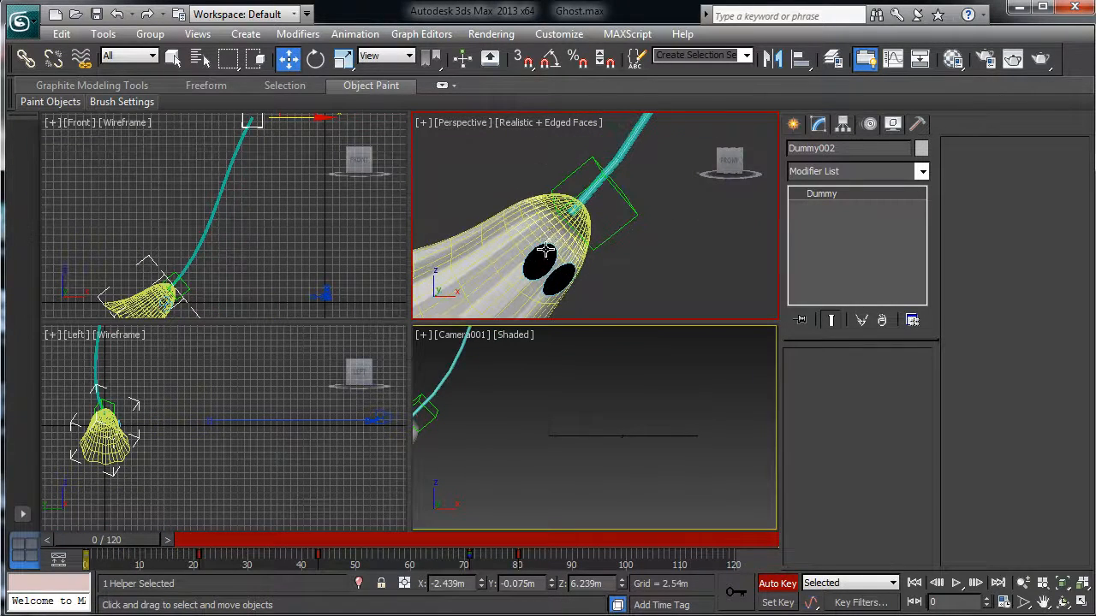
pyautogui.click(573, 209)
pyautogui.click(608, 187)
pyautogui.click(620, 154)
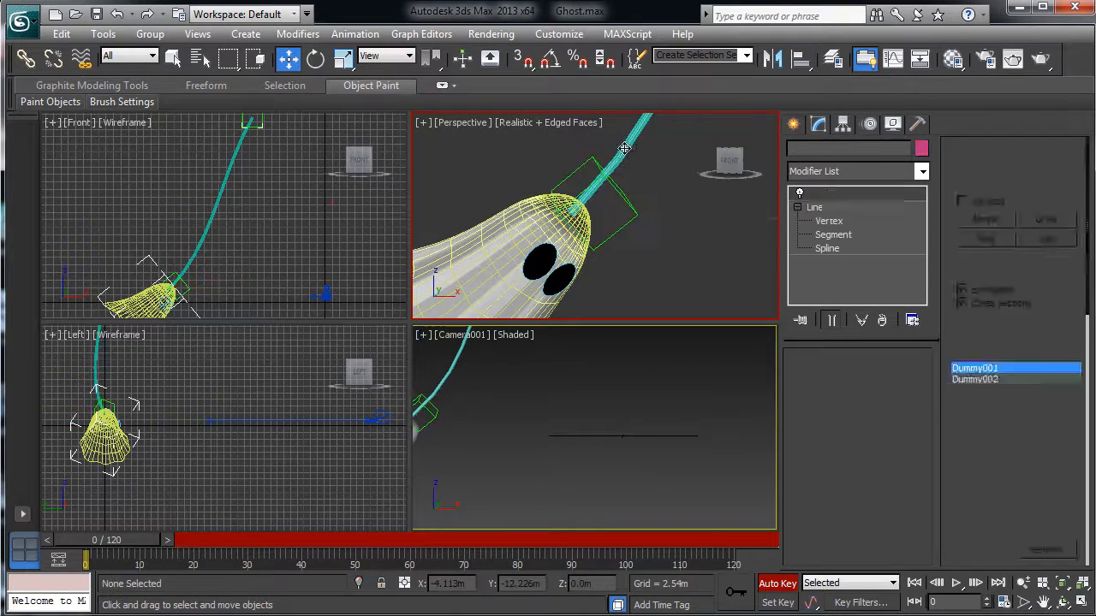
pyautogui.click(829, 223)
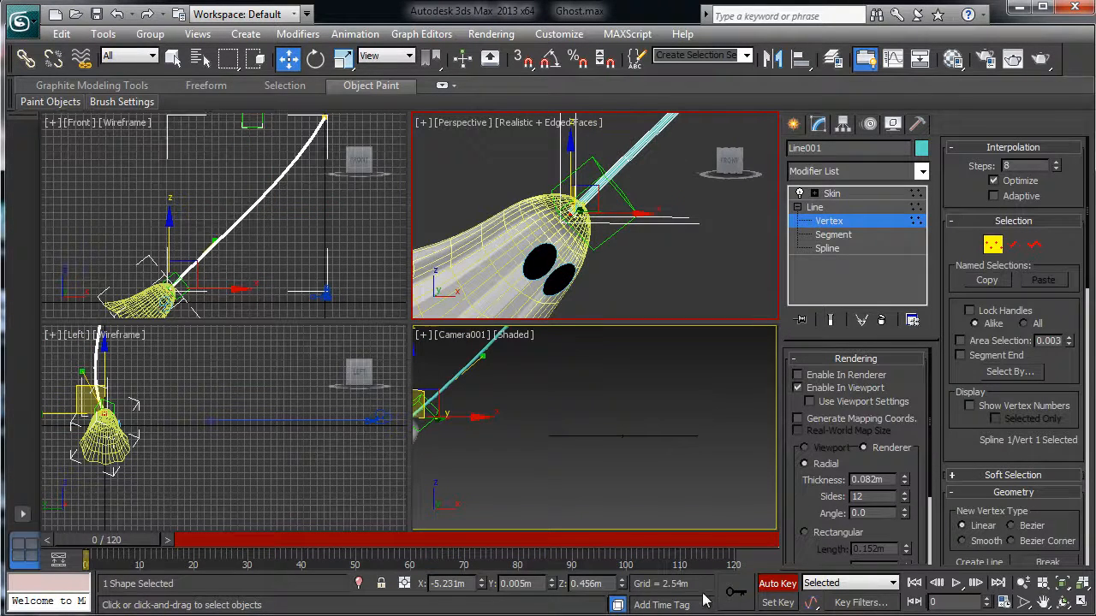
pyautogui.moveTo(112, 552); pyautogui.dragTo(168, 550)
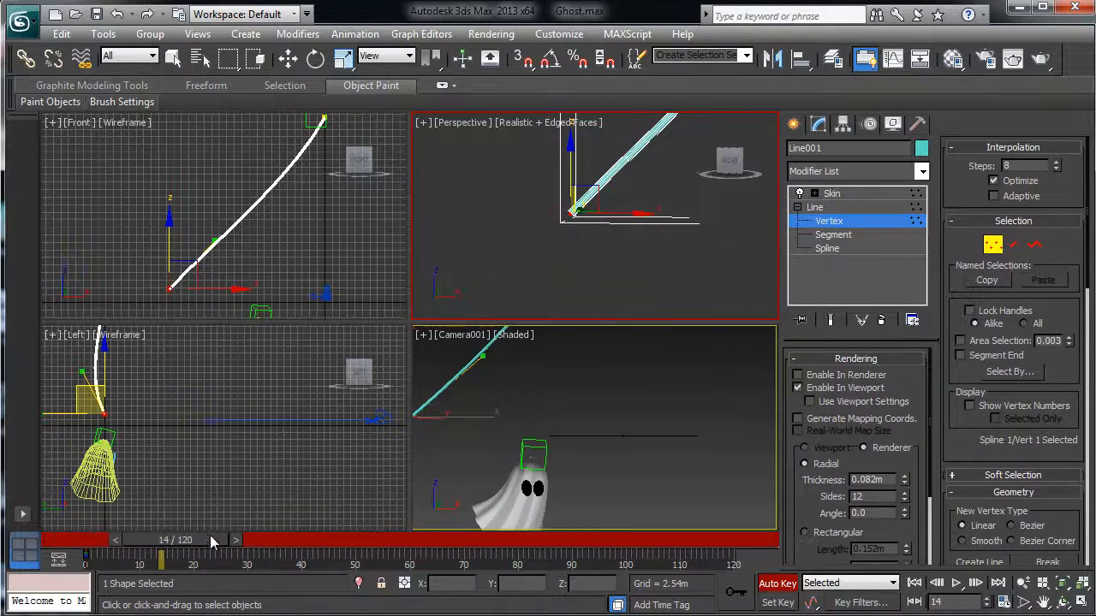
pyautogui.click(830, 320)
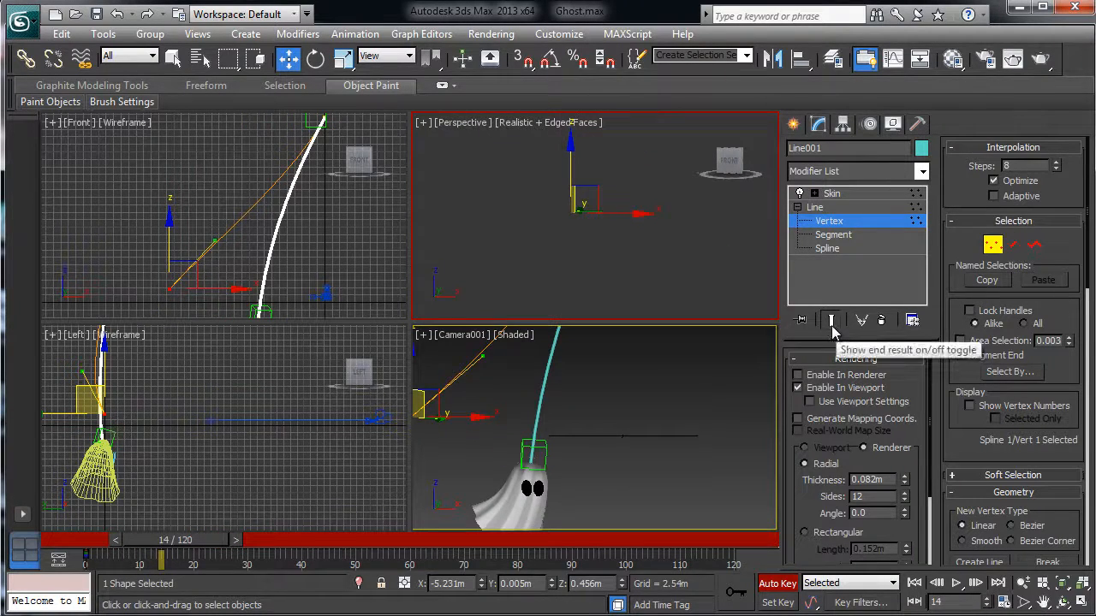
# Keyframe rotations of the string's lower end vertex at frame 14 and around frames 65 and 83 to follow the ghost's head
pyautogui.press('e')
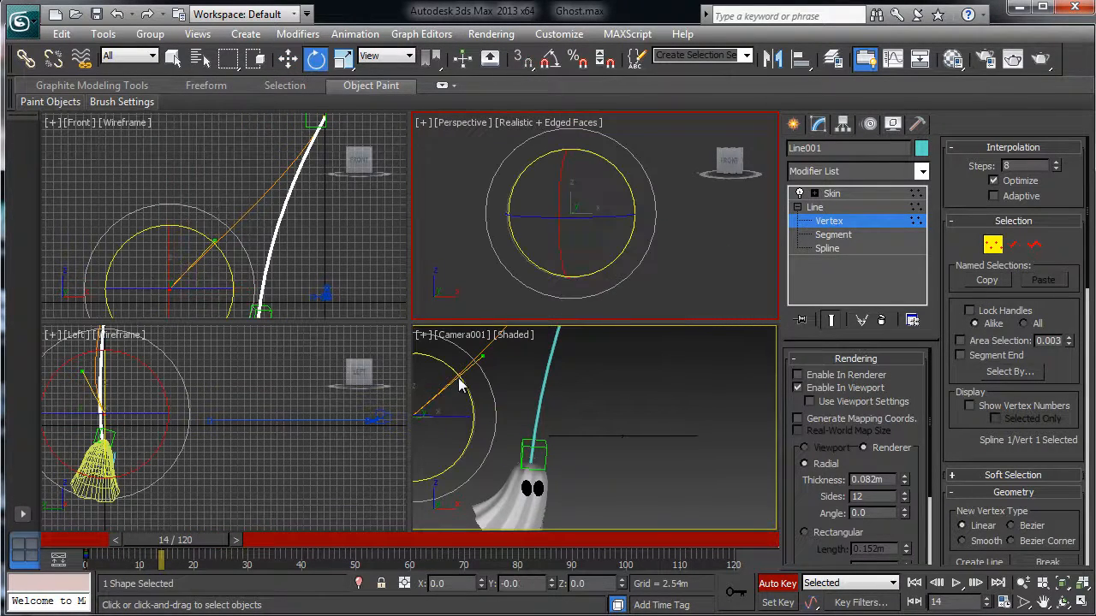
pyautogui.moveTo(460, 385)
pyautogui.mouseDown()
pyautogui.moveTo(453, 377)
pyautogui.moveTo(465, 383)
pyautogui.mouseUp()
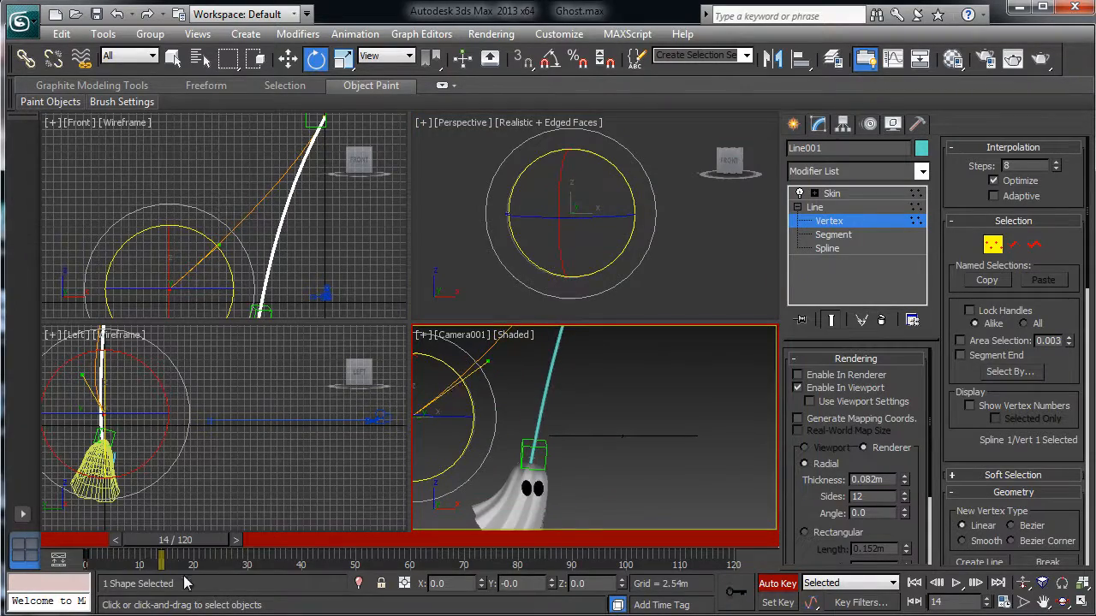
pyautogui.moveTo(178, 540); pyautogui.dragTo(552, 541)
pyautogui.moveTo(396, 357); pyautogui.dragTo(445, 364)
pyautogui.moveTo(541, 546); pyautogui.dragTo(515, 565)
pyautogui.press('e')
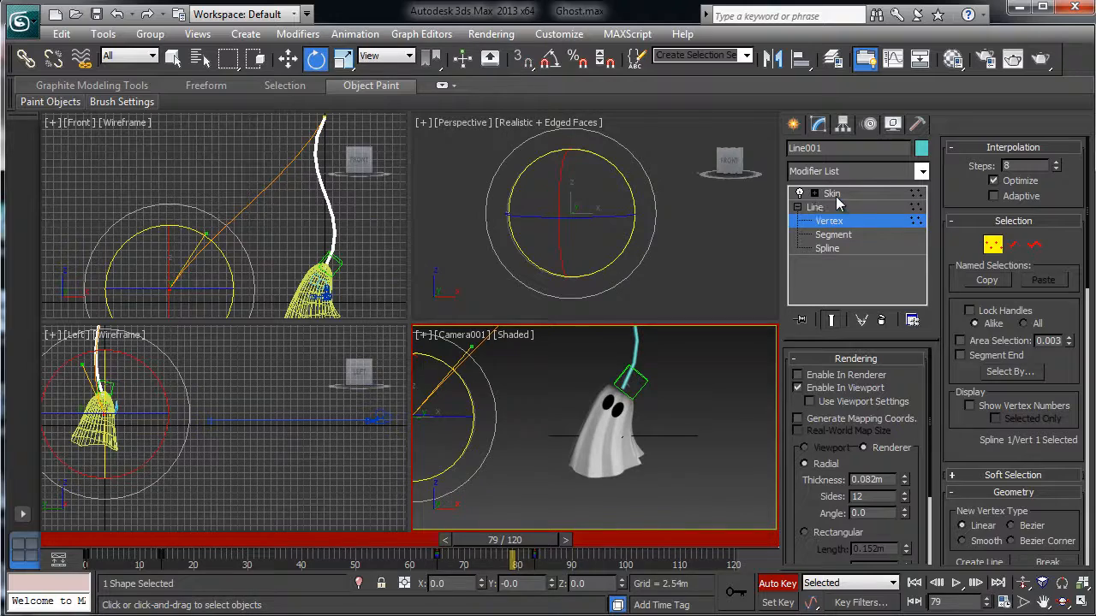
# Leave the string's vertex level and scrub around frames 71 to 79 to check how the string bends with the ghost
pyautogui.click(836, 197)
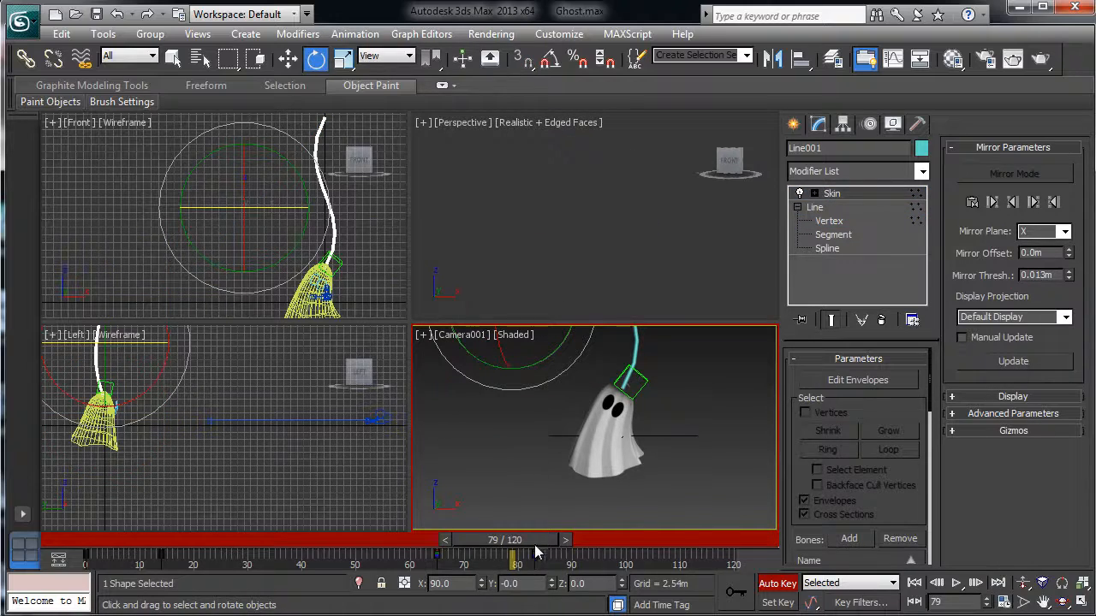
pyautogui.moveTo(537, 552); pyautogui.dragTo(466, 544)
pyautogui.click(828, 222)
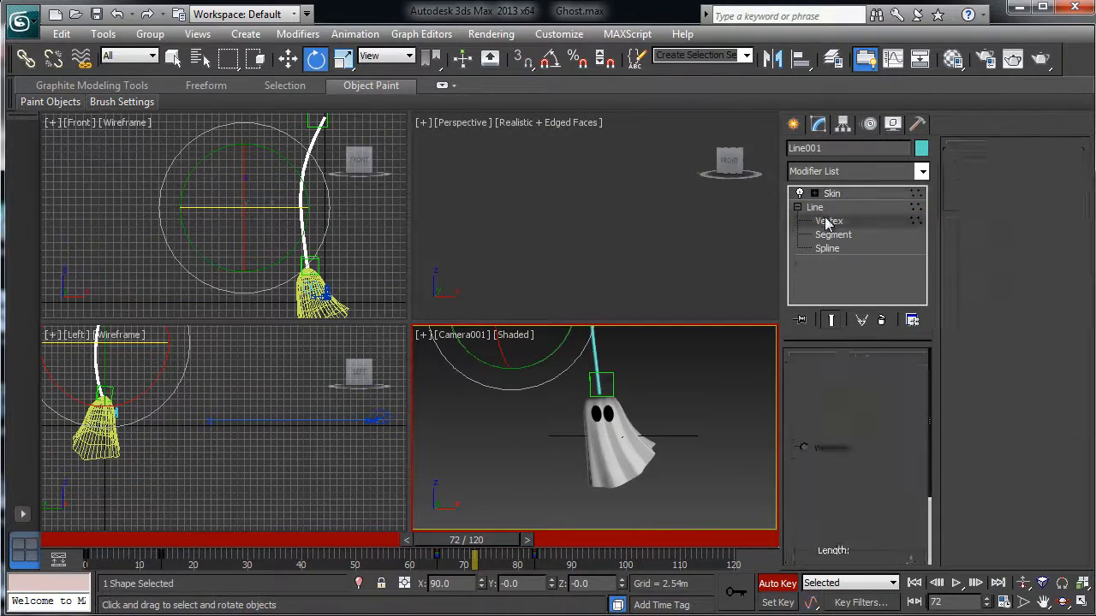
pyautogui.click(822, 210)
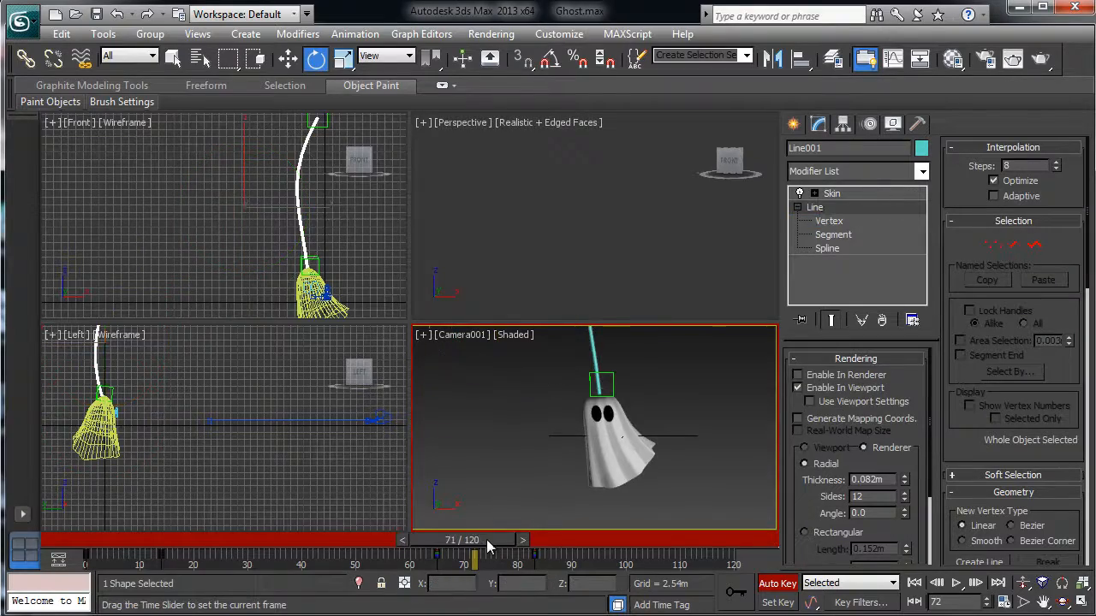
pyautogui.moveTo(491, 553); pyautogui.dragTo(513, 605)
pyautogui.press('e')
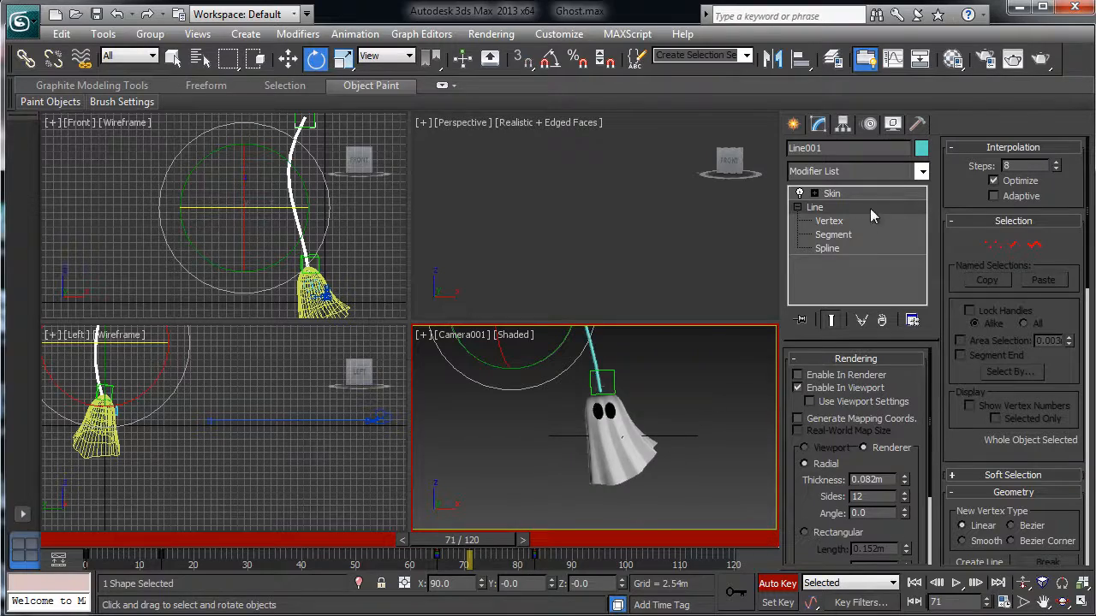
pyautogui.click(797, 208)
# Assign the black 05 - Default material to the string and turn off Auto Key
pyautogui.click(981, 60)
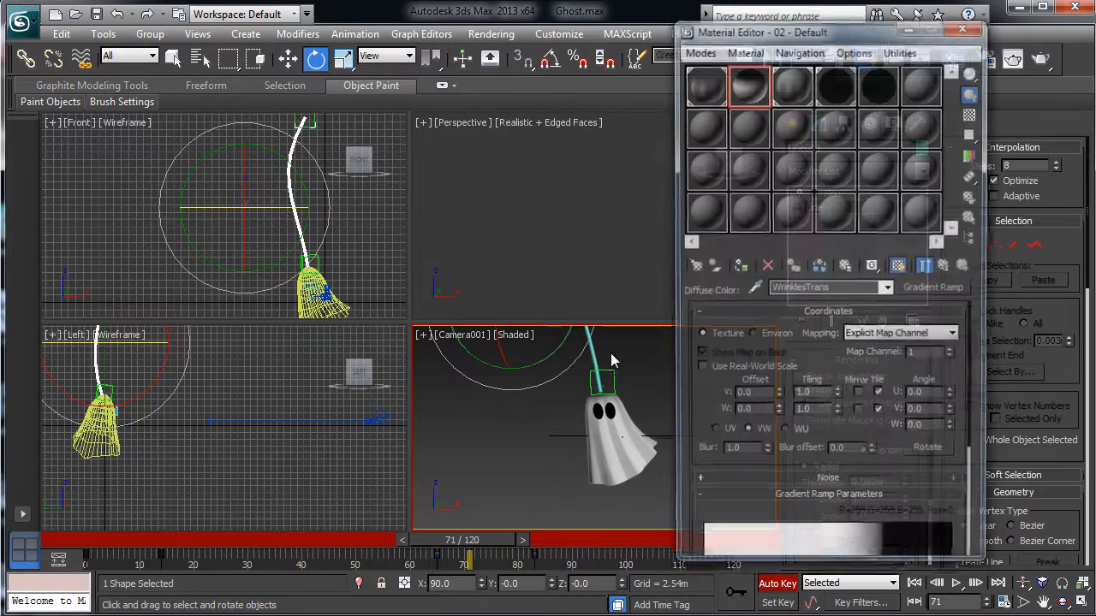
pyautogui.press('w')
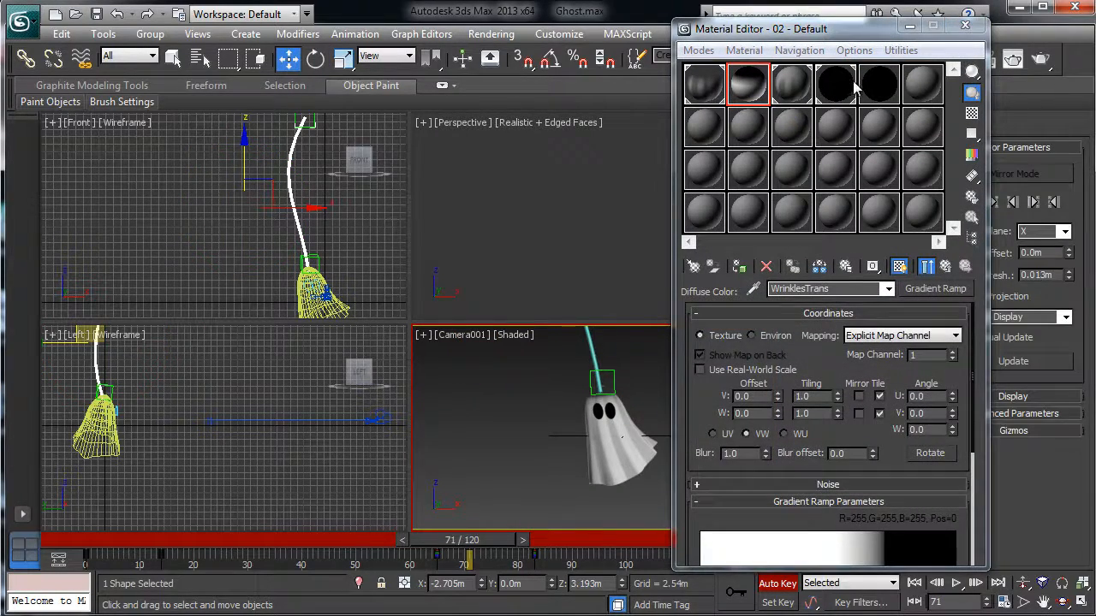
pyautogui.click(879, 83)
pyautogui.click(773, 584)
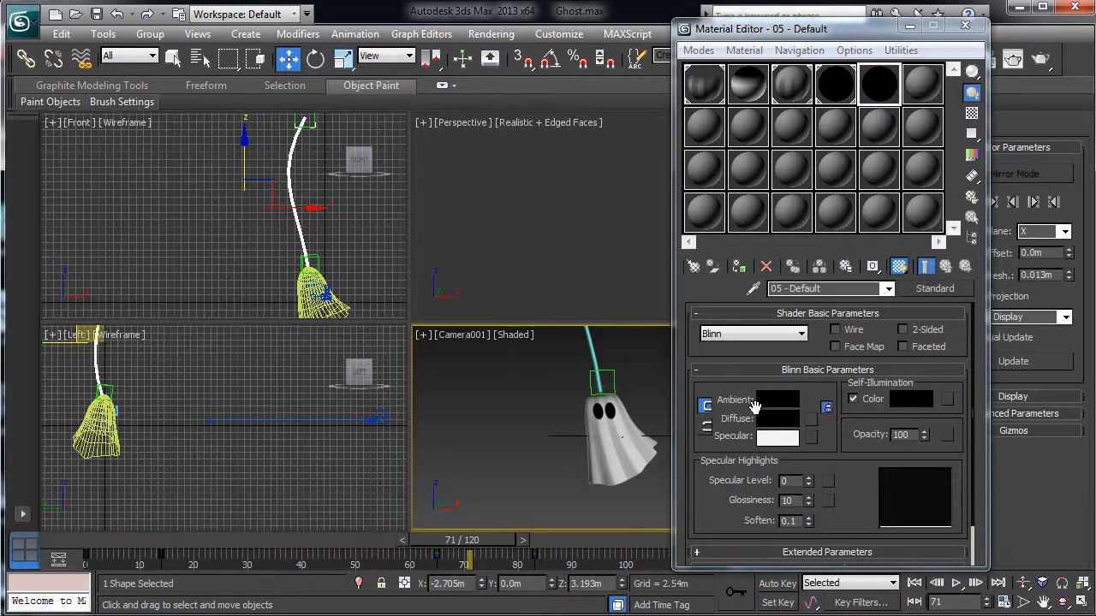
pyautogui.click(739, 266)
pyautogui.click(646, 342)
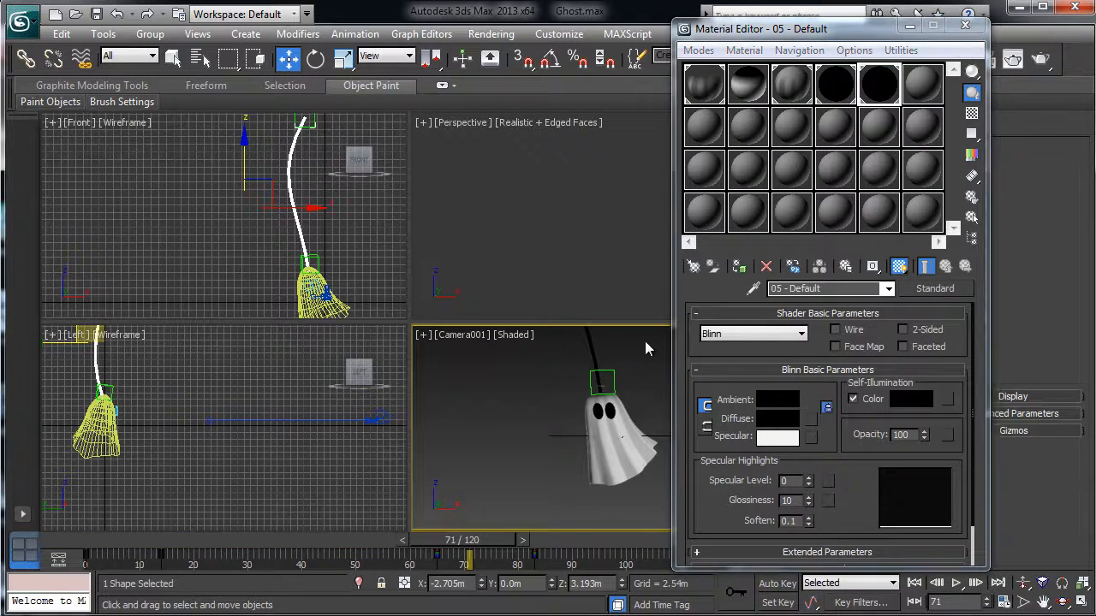
pyautogui.click(961, 25)
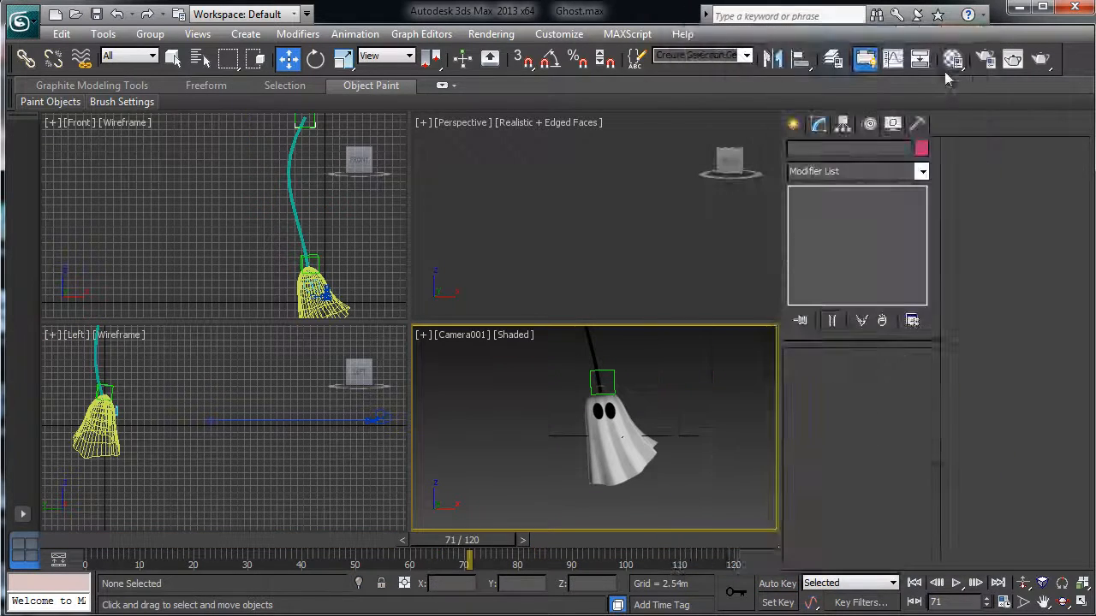
# Render the camera view at frame 71 and check its alpha channel for the string
pyautogui.click(1043, 58)
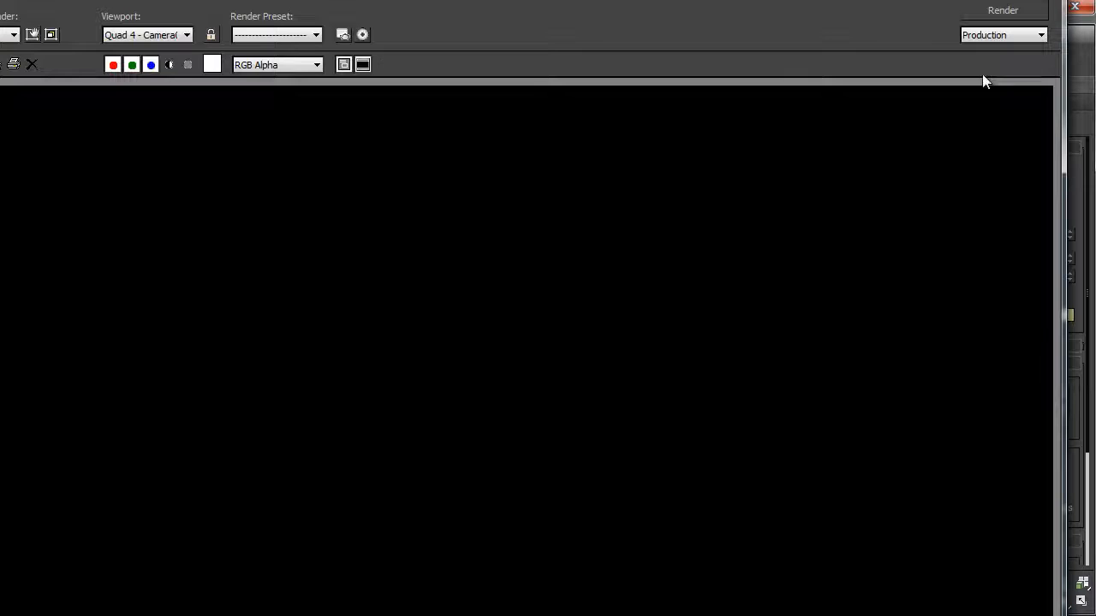
pyautogui.click(1003, 10)
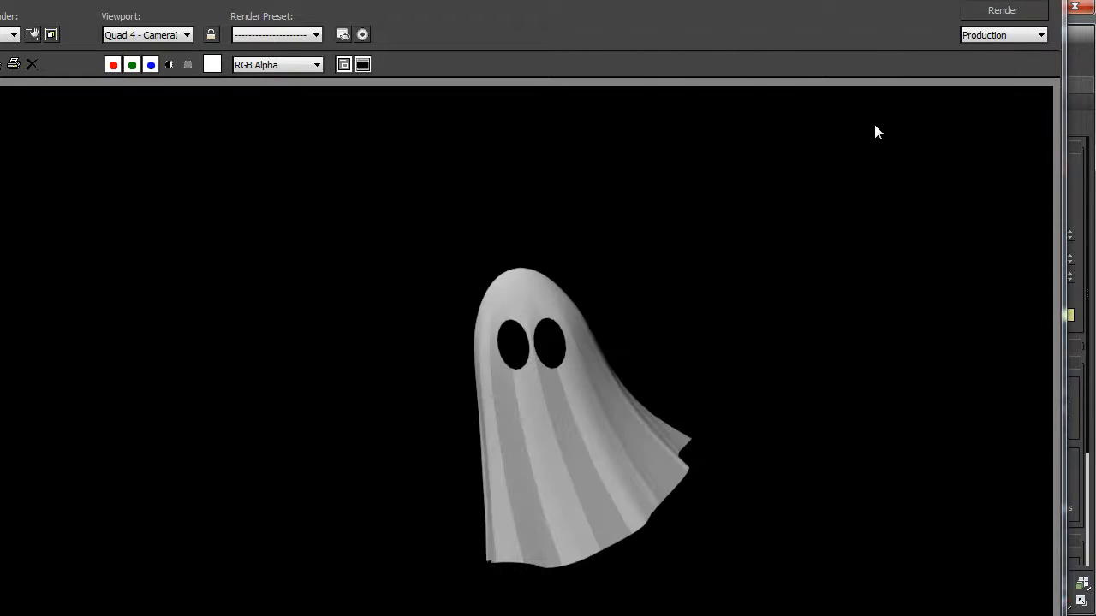
pyautogui.click(169, 64)
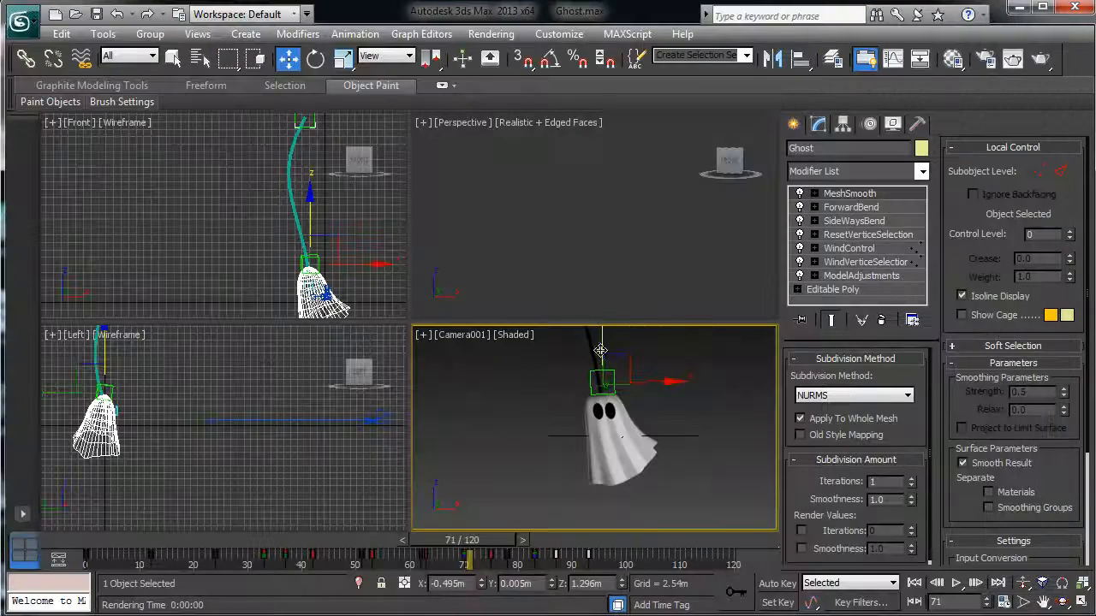
# Enable the string's Line in the renderer and return to its Skin modifier
pyautogui.click(591, 348)
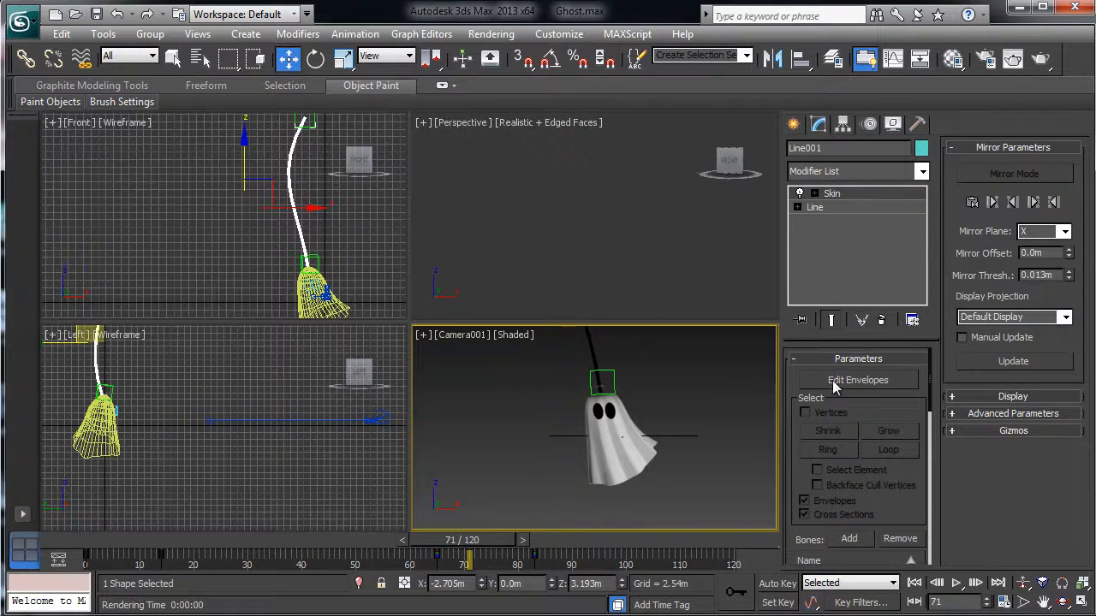
pyautogui.click(813, 208)
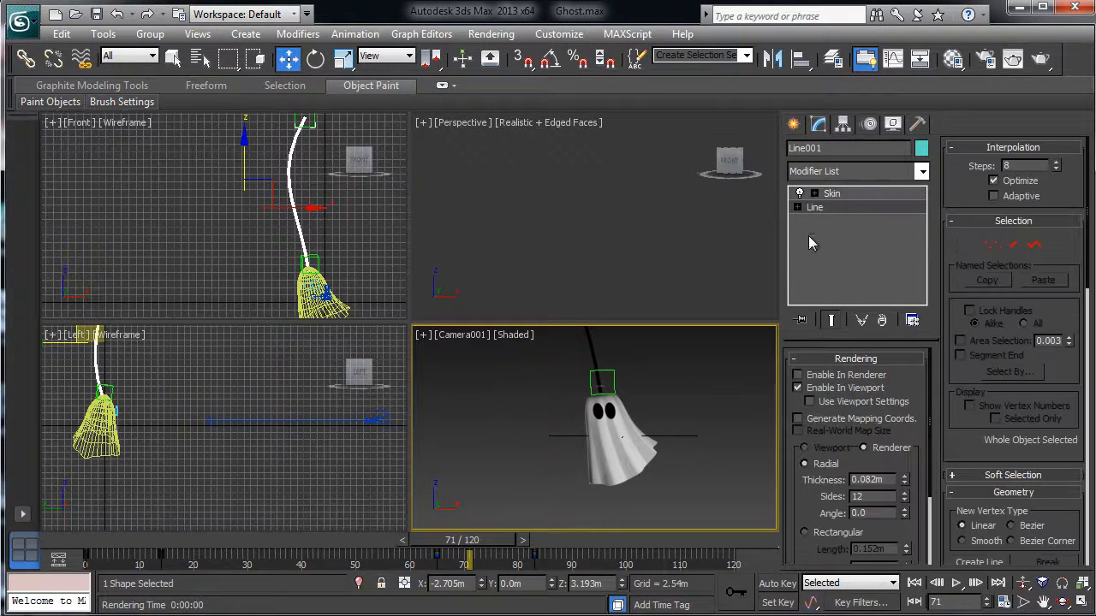
pyautogui.click(798, 377)
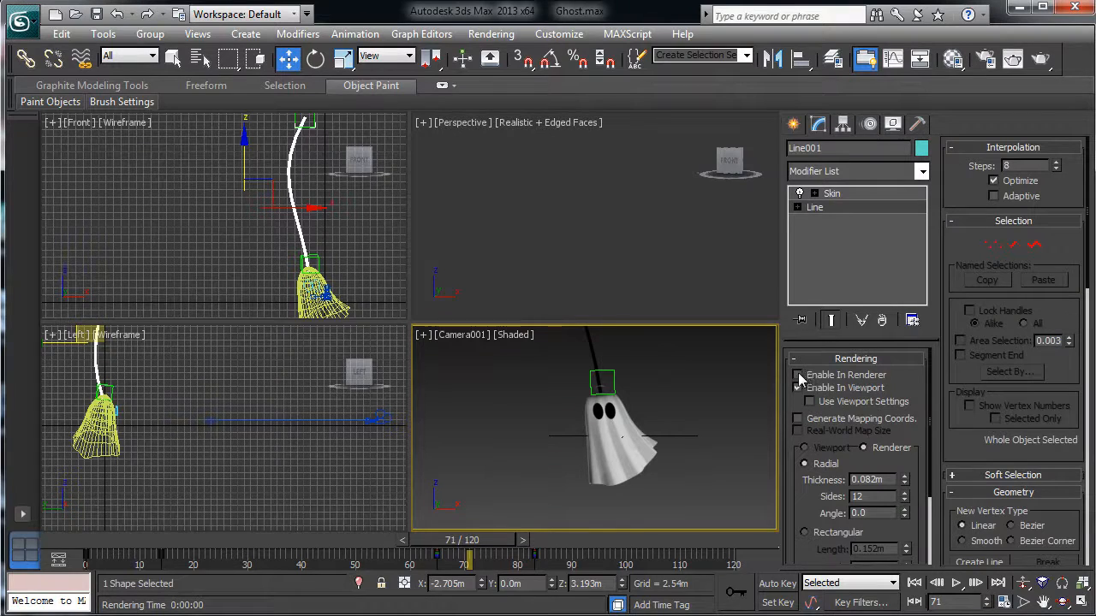
pyautogui.click(832, 193)
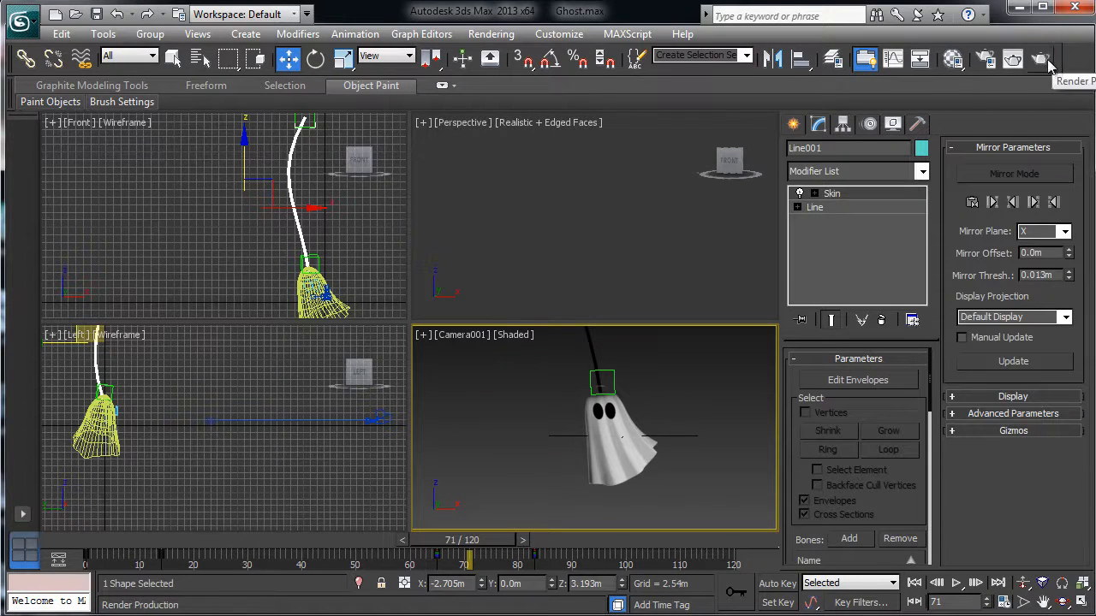
# Render the camera view again and inspect the renderable string in the alpha channel
pyautogui.click(1013, 65)
pyautogui.click(510, 335)
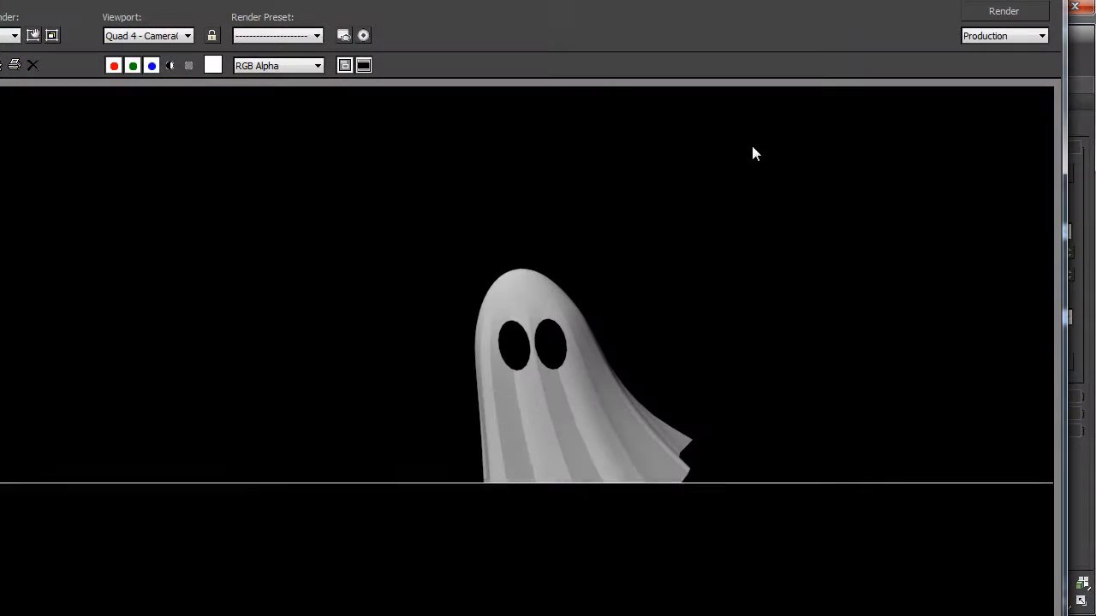
pyautogui.click(171, 65)
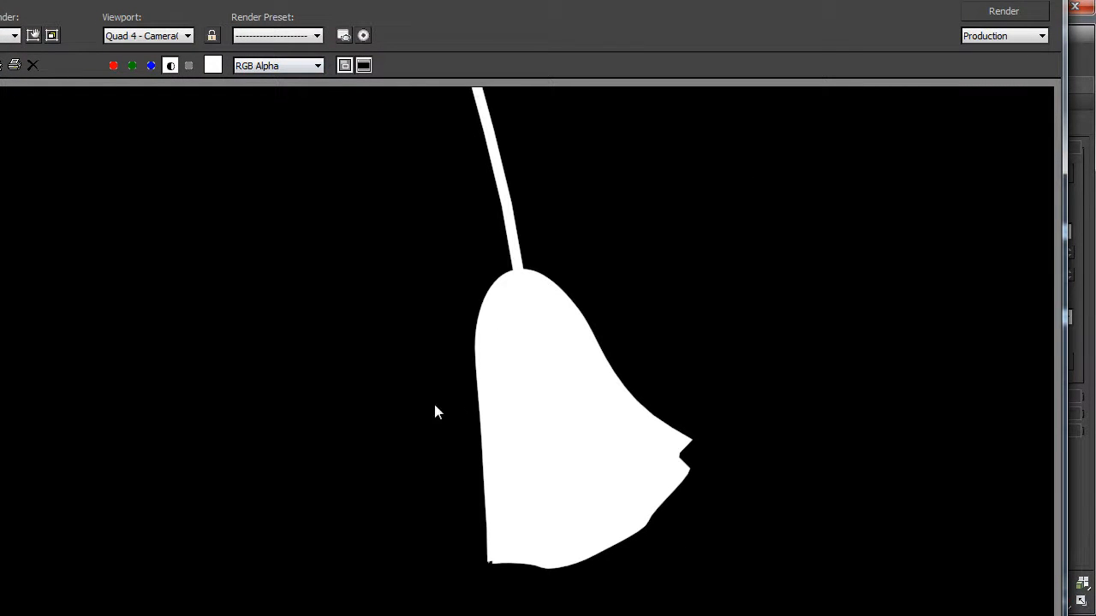
pyautogui.click(172, 65)
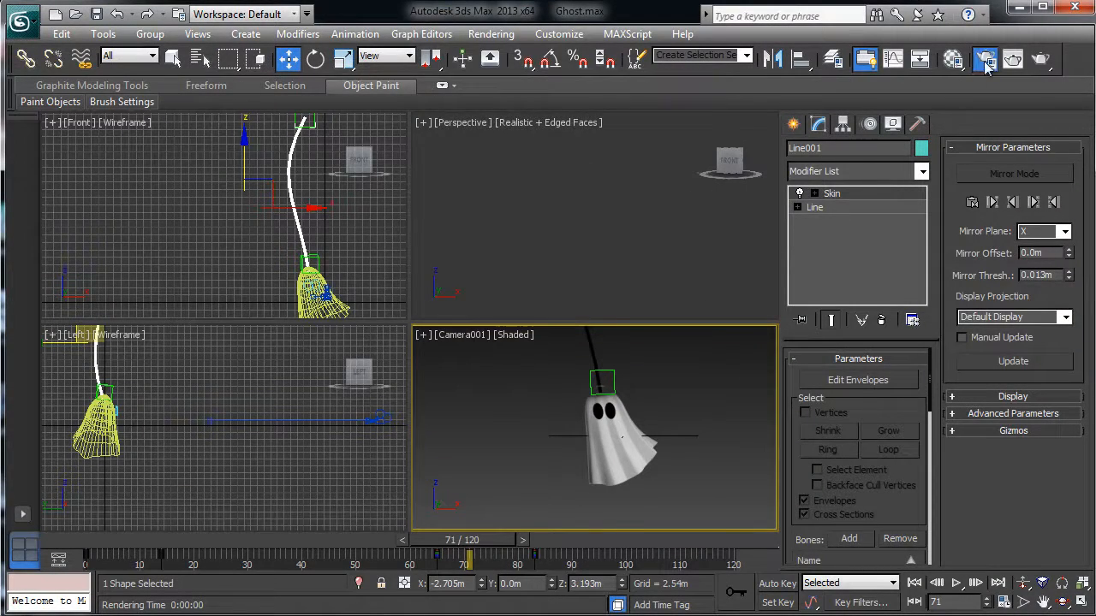
pyautogui.click(985, 58)
# Place a standard Omni light in front of the ghost on its left side in the Top view
pyautogui.click(793, 125)
pyautogui.click(819, 152)
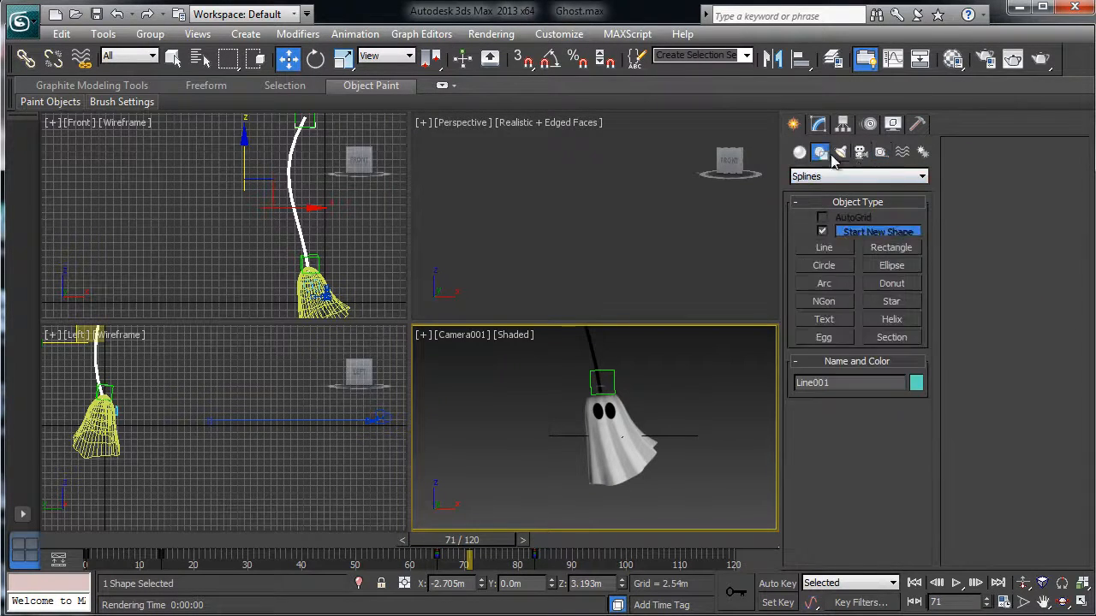
pyautogui.click(860, 152)
pyautogui.click(841, 151)
pyautogui.click(856, 177)
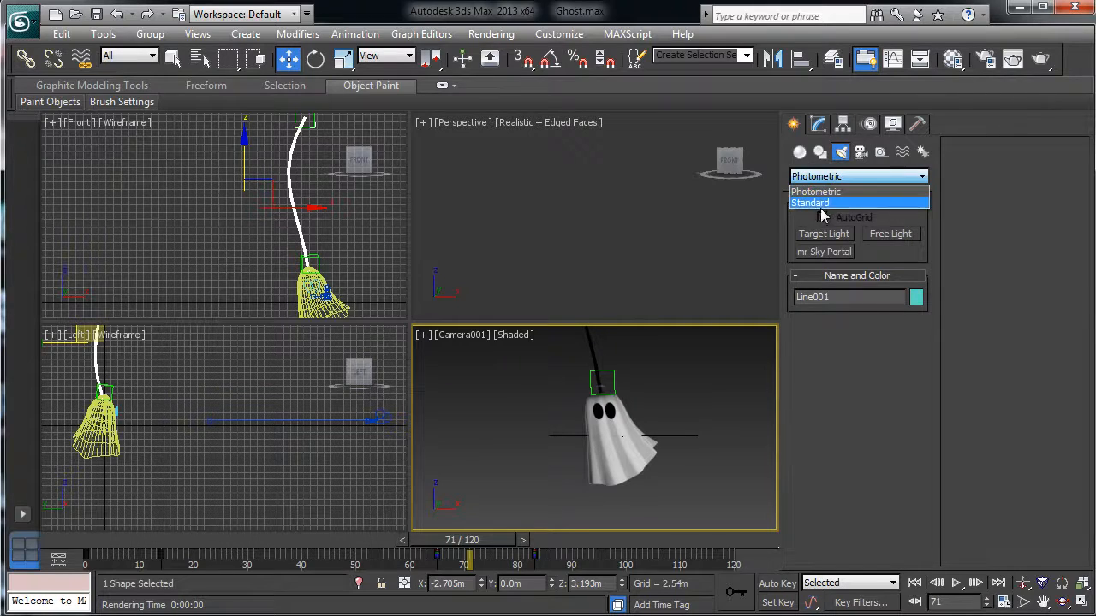
pyautogui.click(855, 201)
pyautogui.click(827, 274)
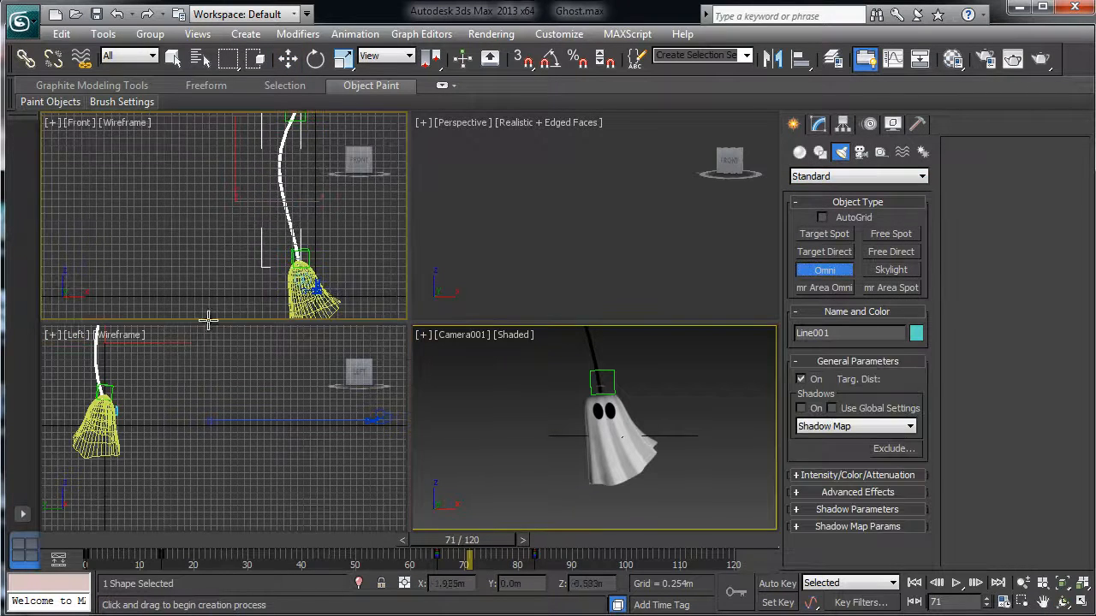
pyautogui.moveTo(210, 330); pyautogui.dragTo(220, 326, button='middle')
pyautogui.scroll(-4, 282, 248)
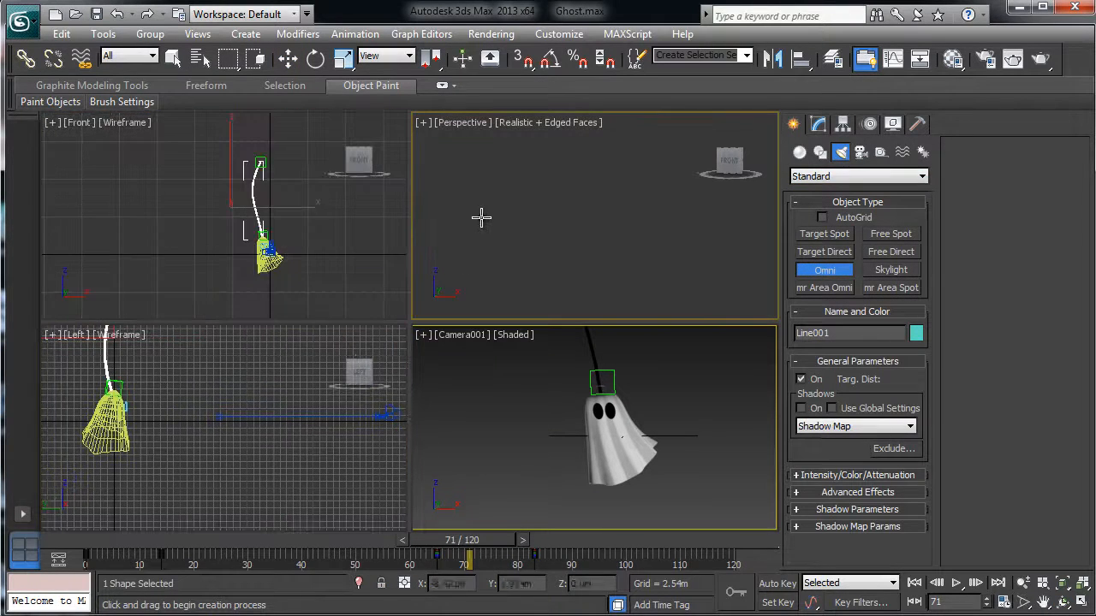
pyautogui.click(357, 140)
pyautogui.moveTo(288, 227); pyautogui.dragTo(213, 228, button='middle')
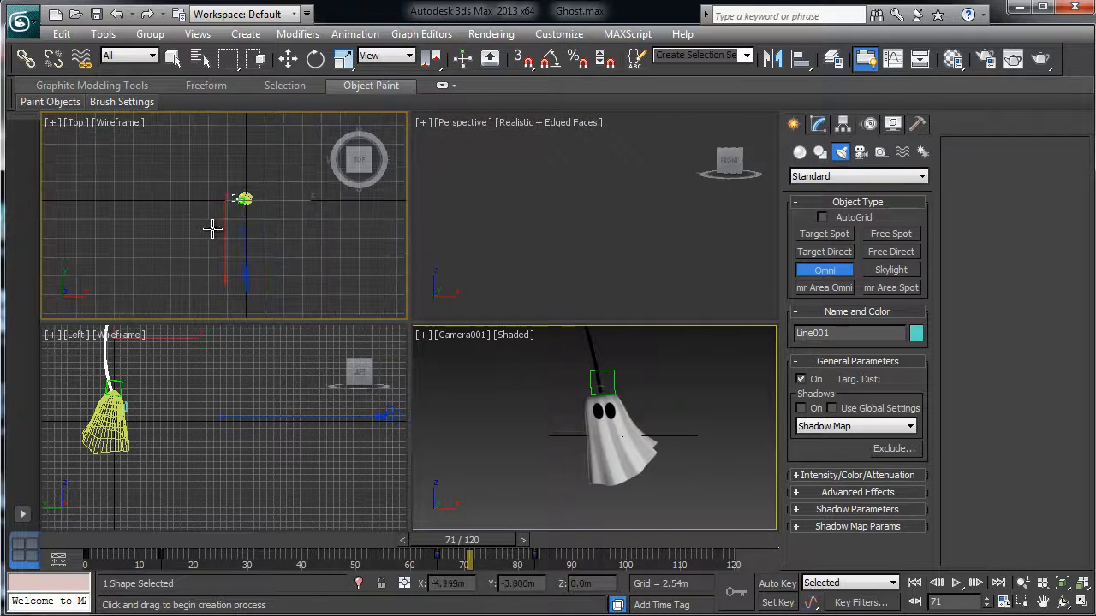
pyautogui.click(209, 228)
# Add two more Omni lights, one in front of the ghost on its right side and one behind it
pyautogui.click(287, 235)
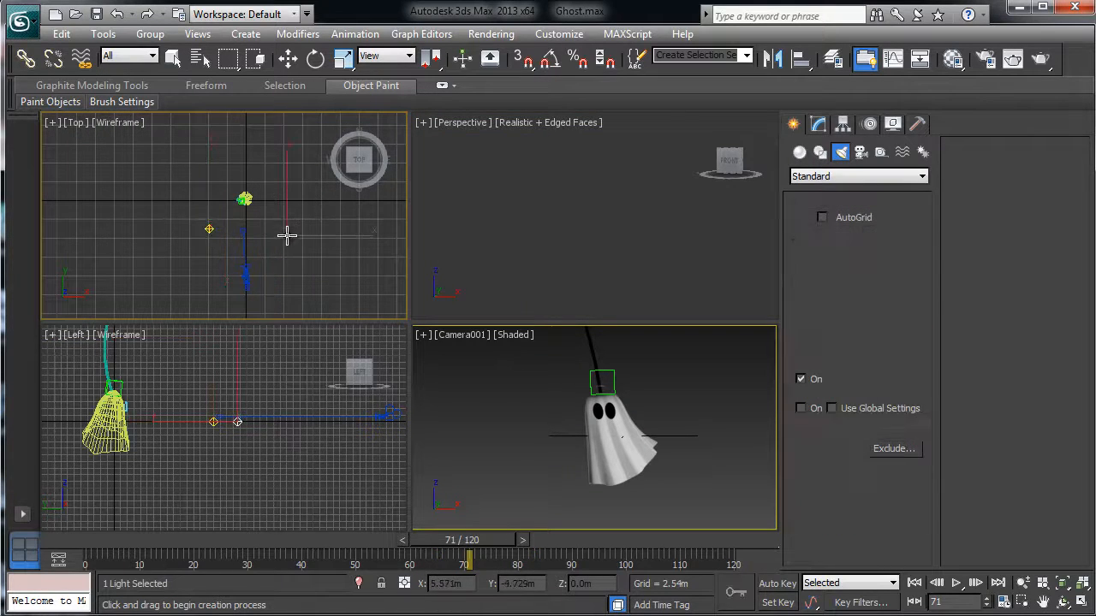
pyautogui.click(233, 149)
pyautogui.rightClick(234, 151)
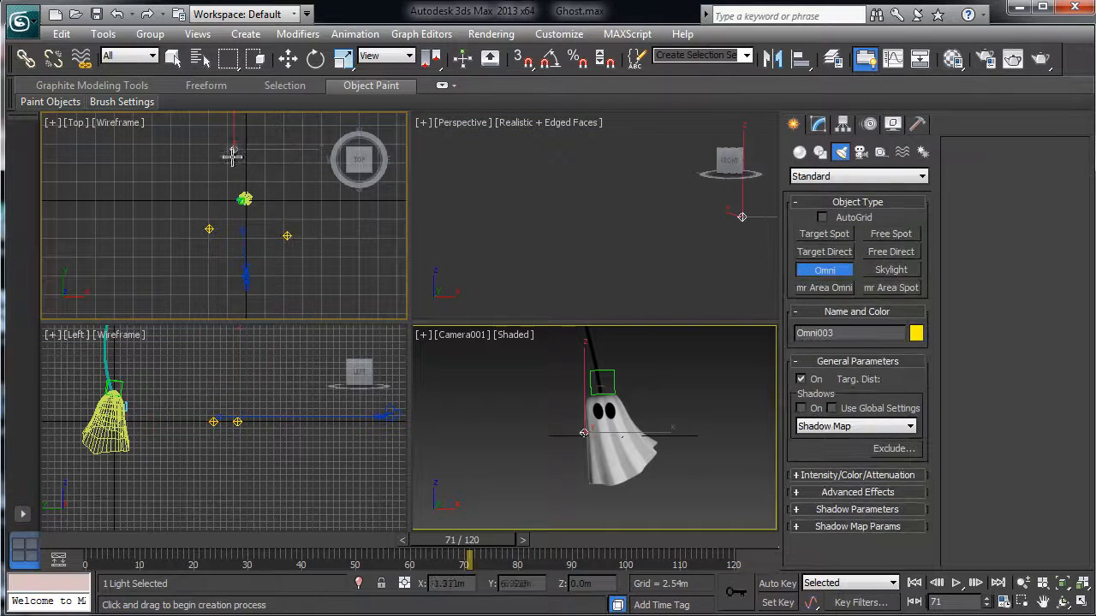
# Raise the intensity multiplier of the Omni light behind the ghost
pyautogui.click(817, 126)
pyautogui.click(855, 519)
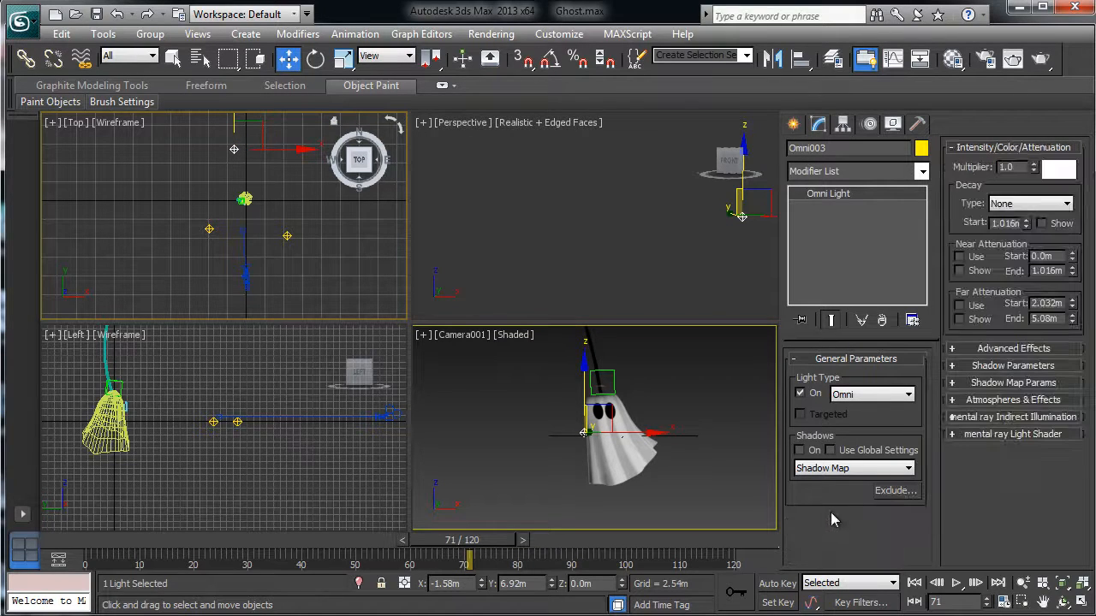
pyautogui.moveTo(1034, 167); pyautogui.dragTo(1033, 144)
# Set the front-right Omni light's multiplier to 0.57 and change its light color to gray
pyautogui.click(287, 235)
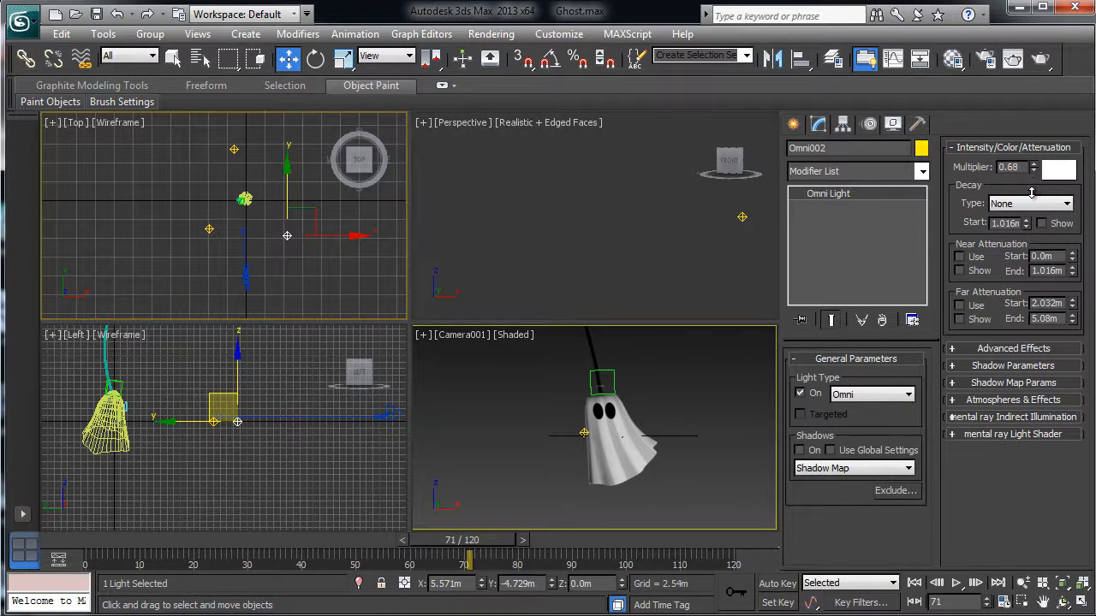
pyautogui.click(1057, 166)
pyautogui.moveTo(284, 139); pyautogui.dragTo(248, 149)
pyautogui.moveTo(383, 132); pyautogui.dragTo(384, 67)
pyautogui.click(521, 178)
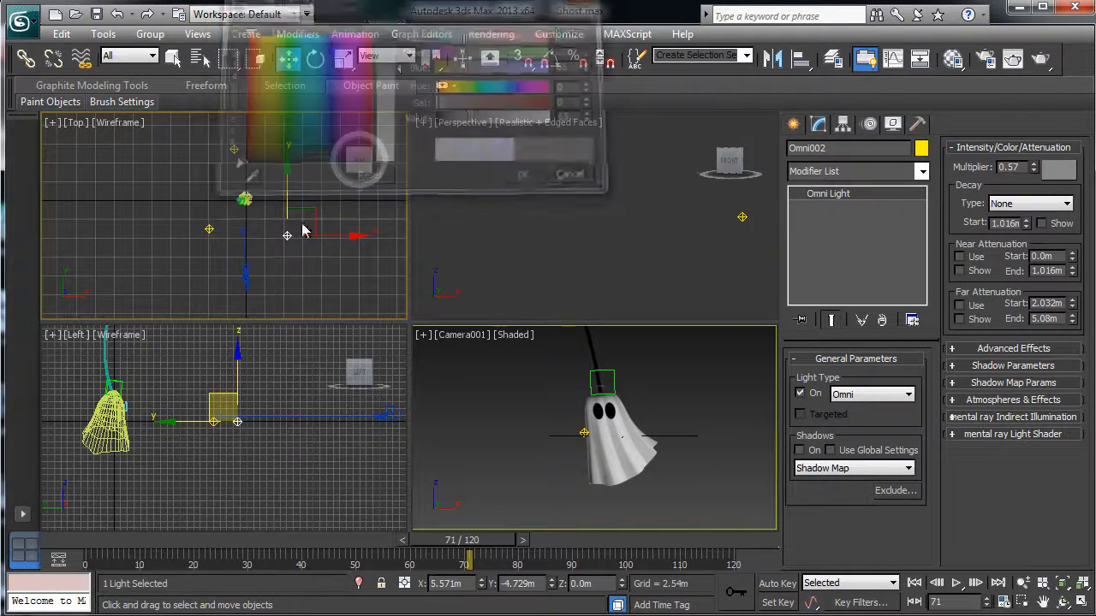
# Set the front-left Omni light's multiplier to 1.3, keeping its white light color
pyautogui.click(211, 229)
pyautogui.click(1059, 171)
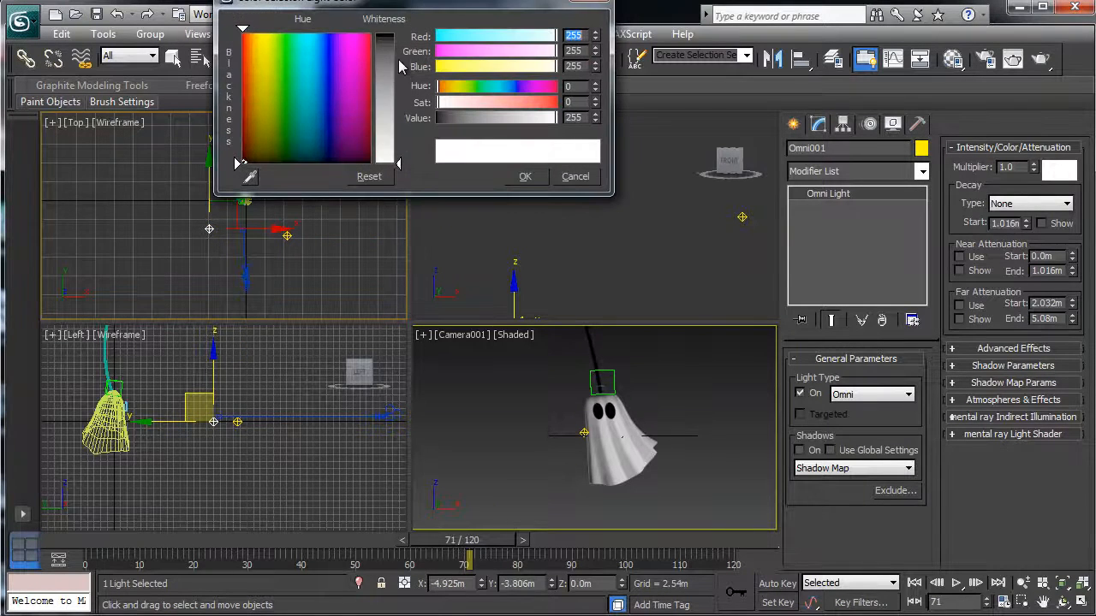
pyautogui.click(558, 180)
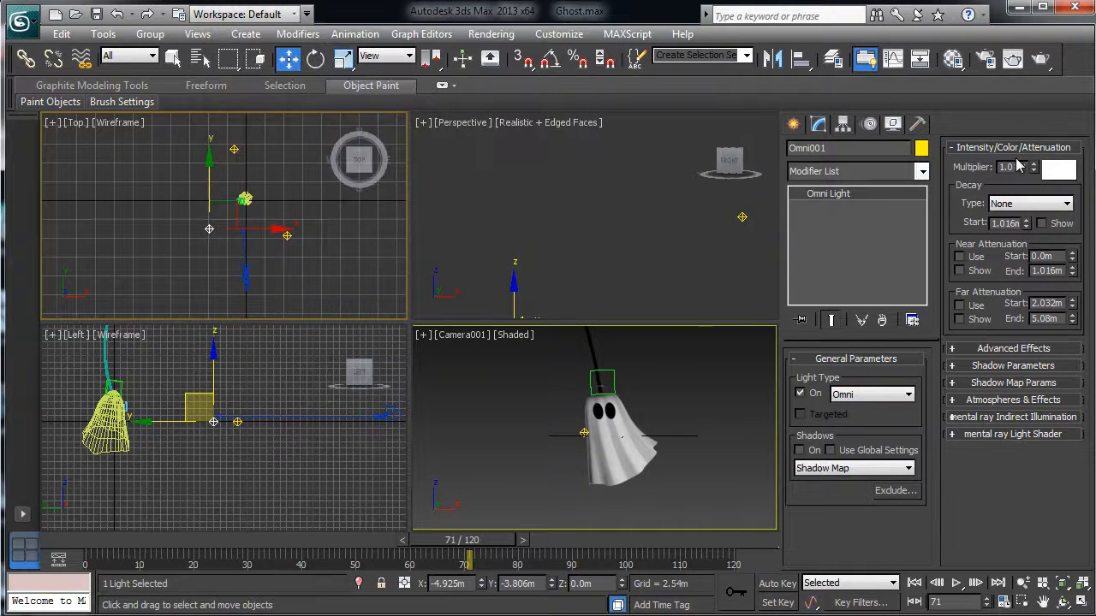
pyautogui.moveTo(1039, 147); pyautogui.dragTo(1039, 141)
pyautogui.click(1040, 59)
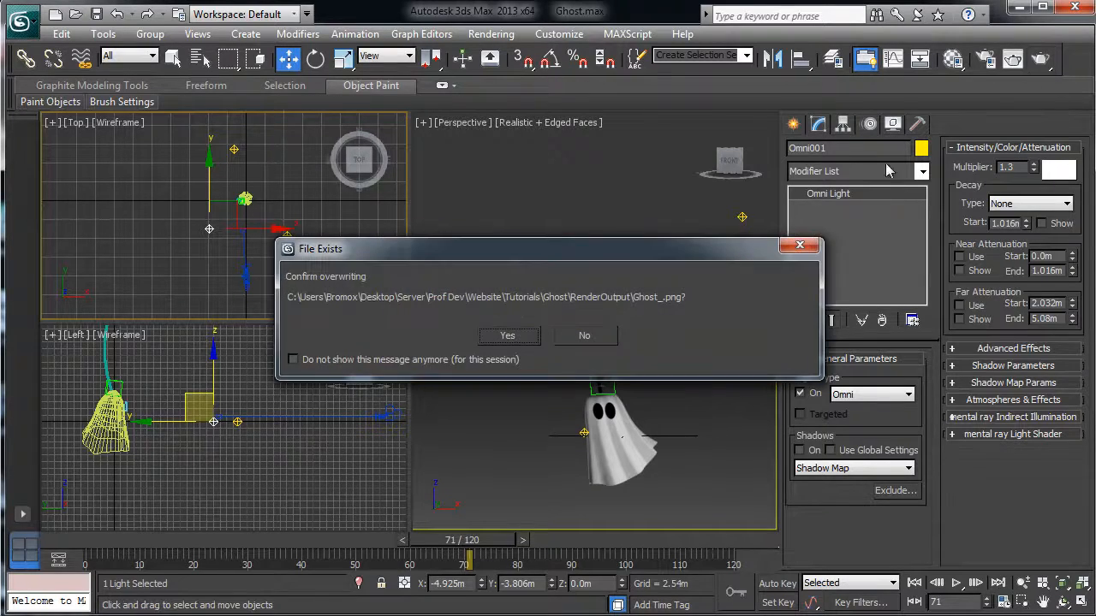
pyautogui.click(509, 335)
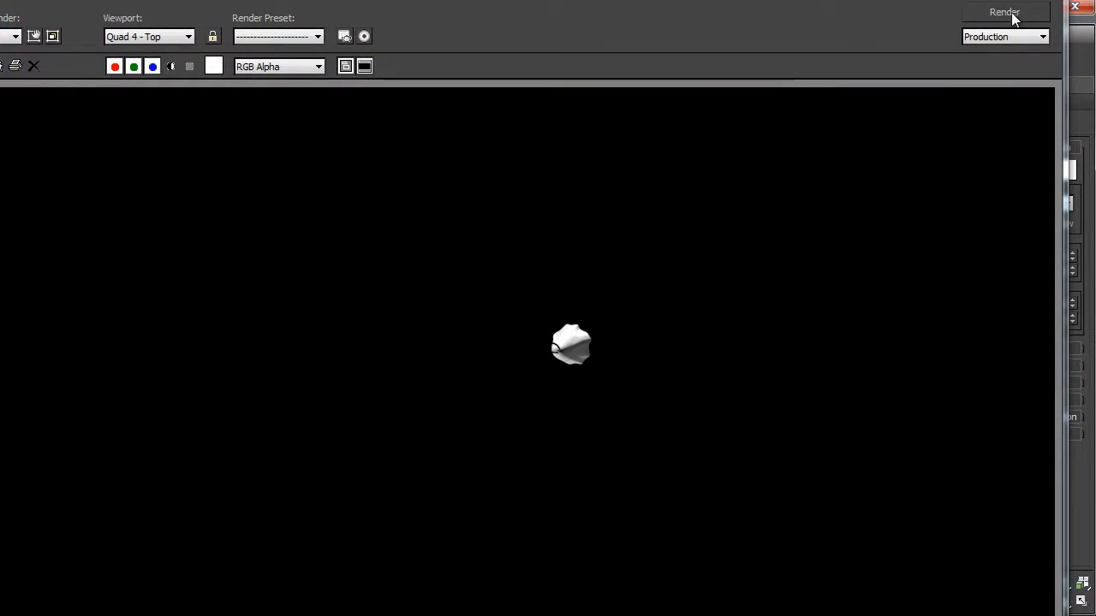
pyautogui.click(1045, 1)
# Render the camera view at frame 71 to check the Omni lighting, overwriting the existing output image
pyautogui.rightClick(607, 370)
pyautogui.click(1046, 63)
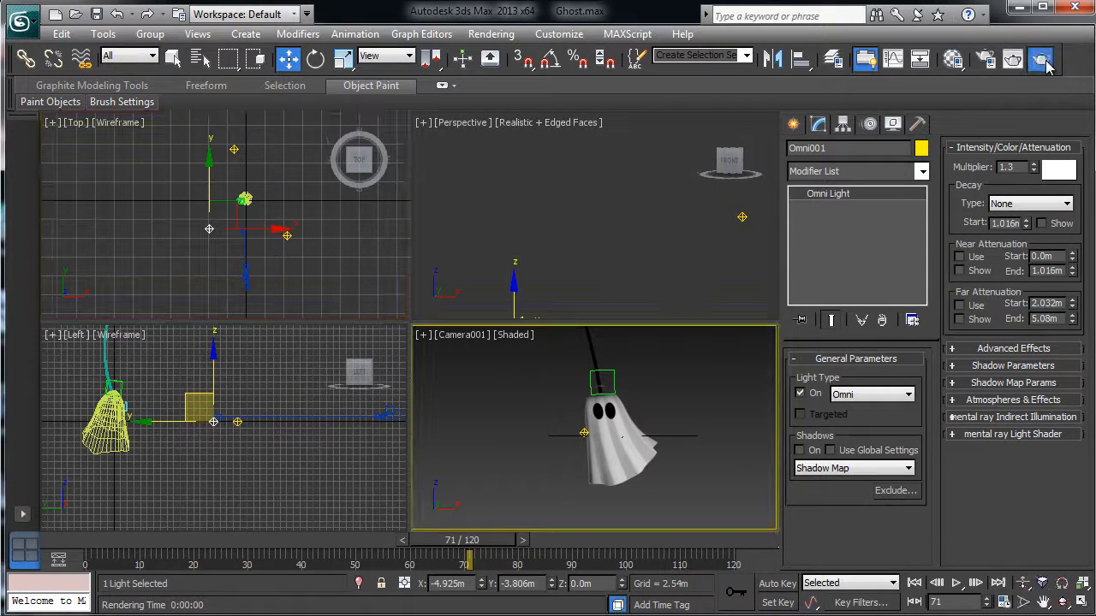
pyautogui.click(509, 336)
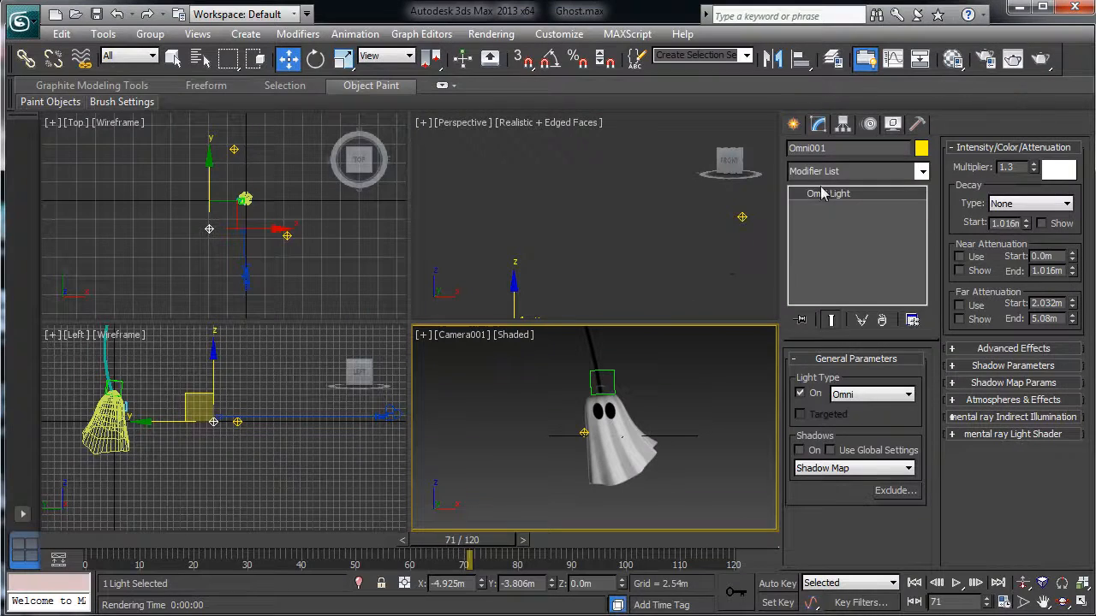
# Turn on Shadow Map shadows for the front-right Omni light
pyautogui.click(288, 237)
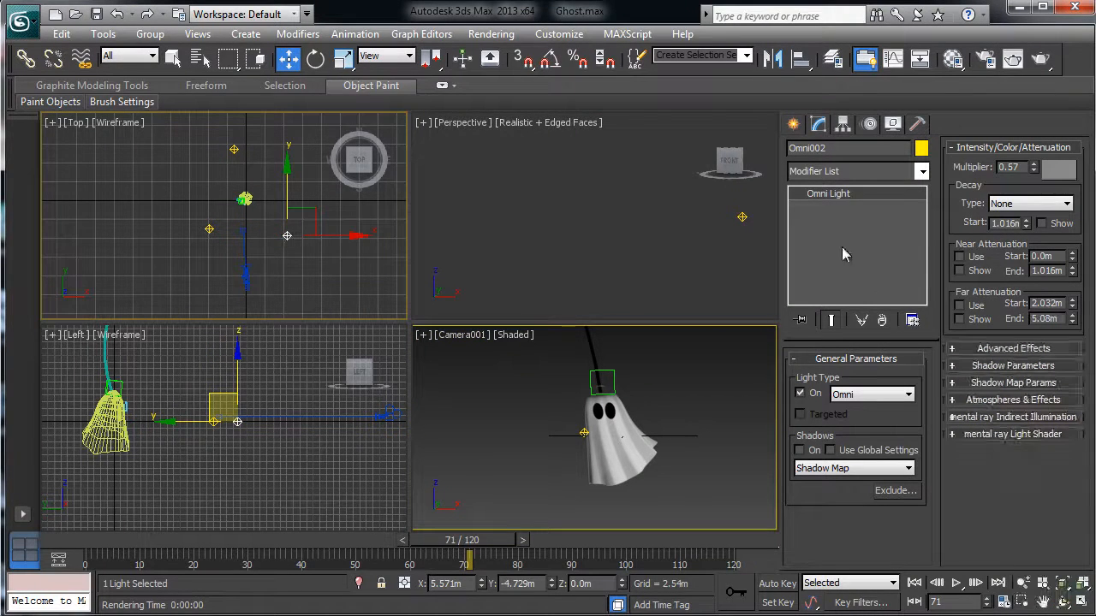
pyautogui.click(959, 367)
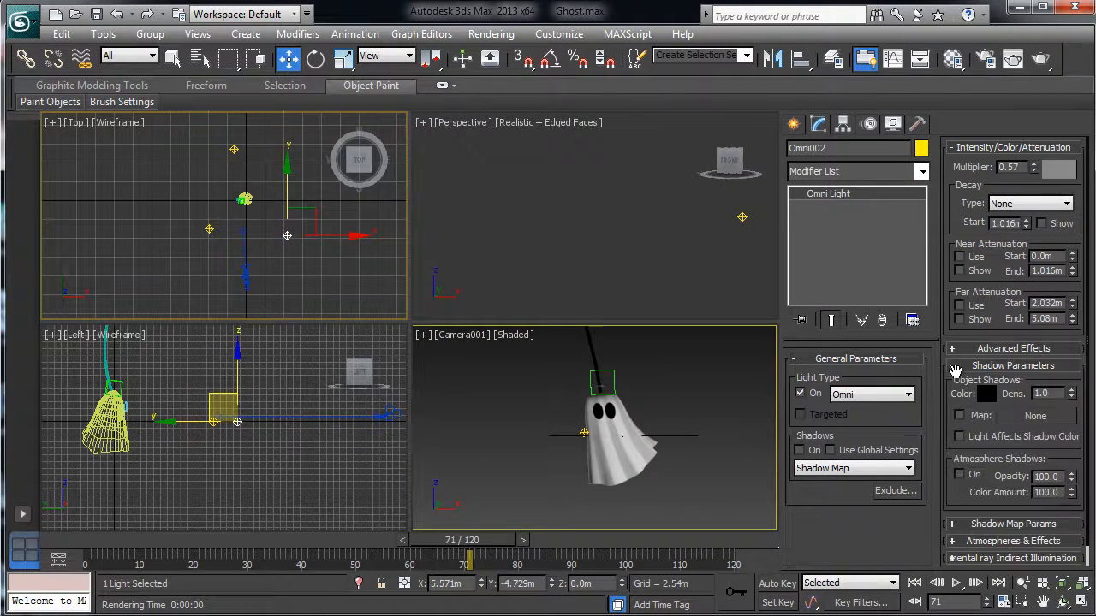
pyautogui.click(959, 475)
pyautogui.click(1040, 58)
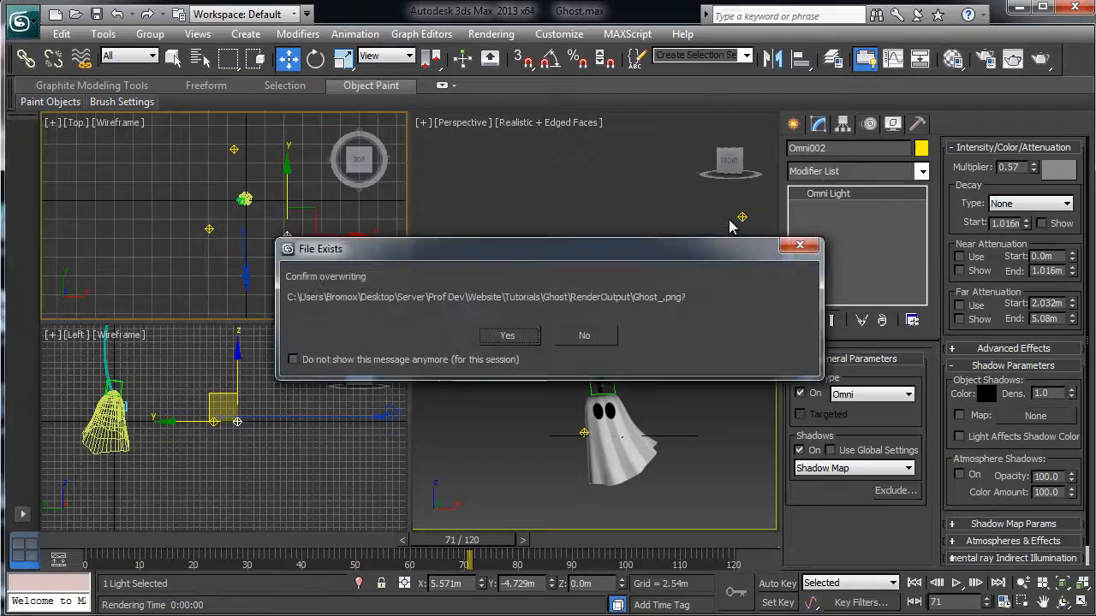
pyautogui.click(511, 335)
pyautogui.click(1075, 6)
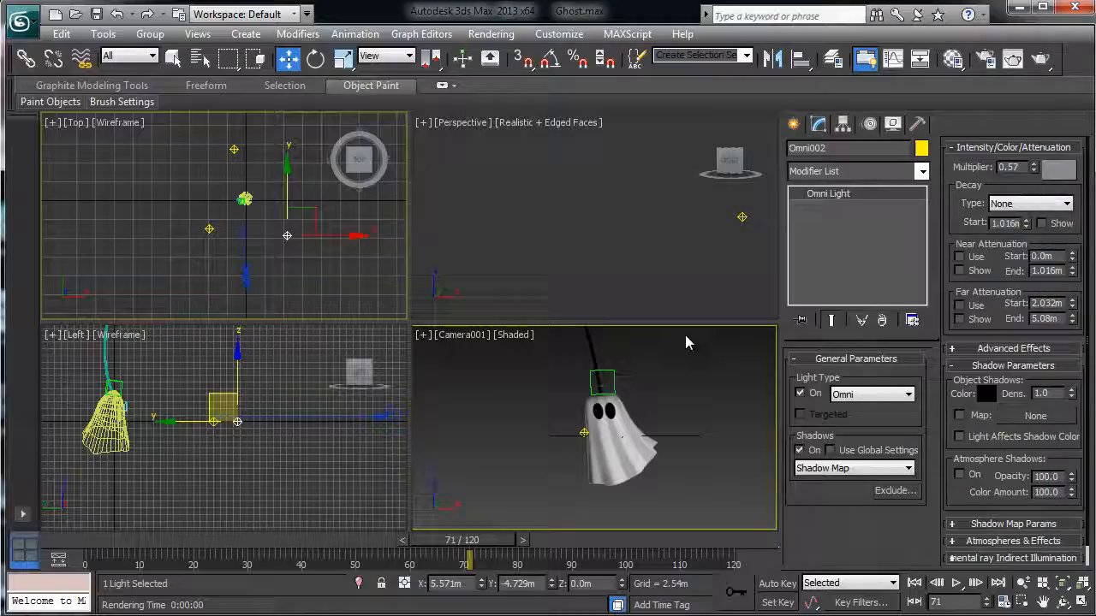
# Render the camera view again and inspect the ghost's shading with shadows enabled
pyautogui.click(1037, 61)
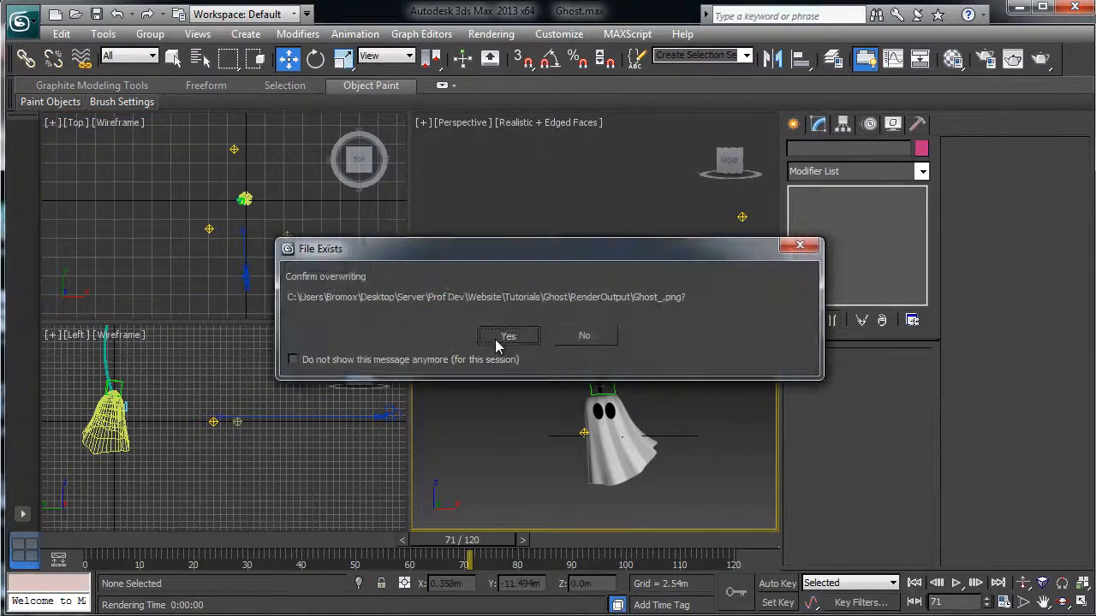
pyautogui.click(511, 334)
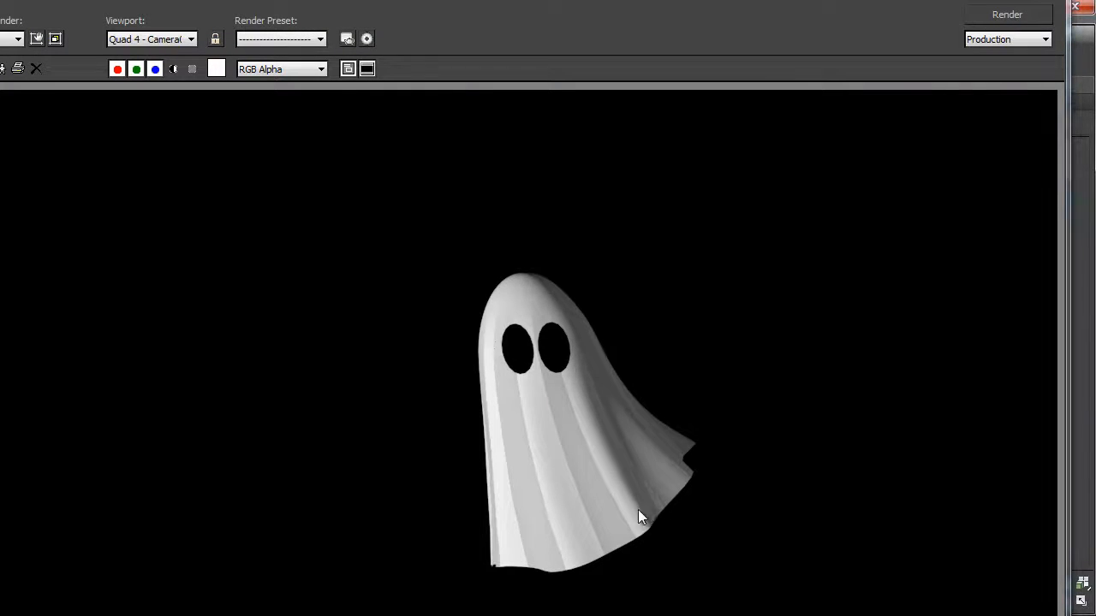
pyautogui.click(1075, 6)
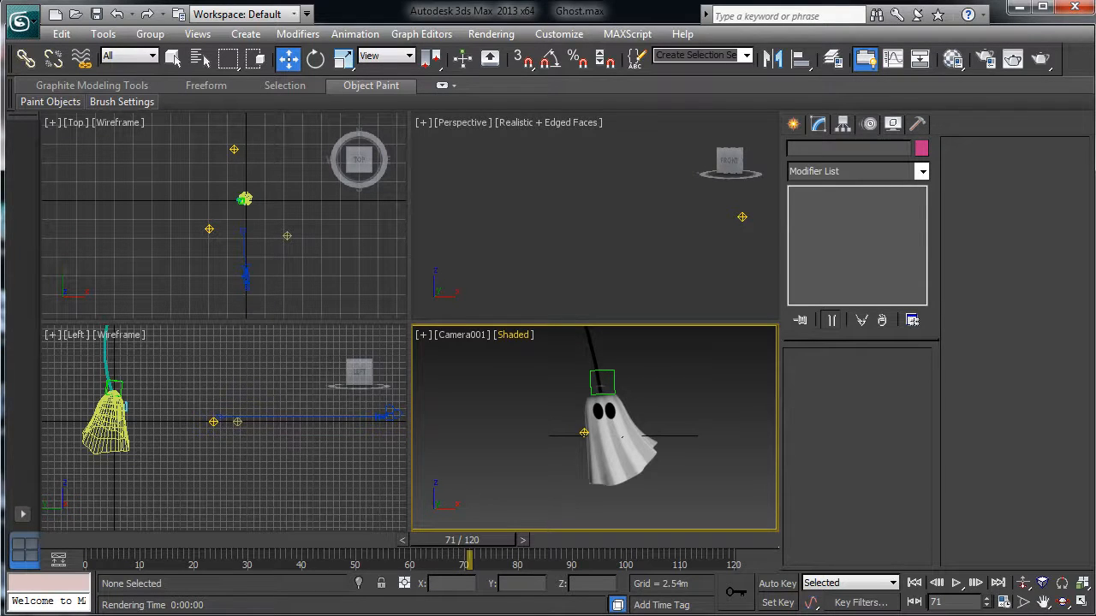
# Set the time output in Render Setup to the frame range 0 to 120
pyautogui.click(985, 59)
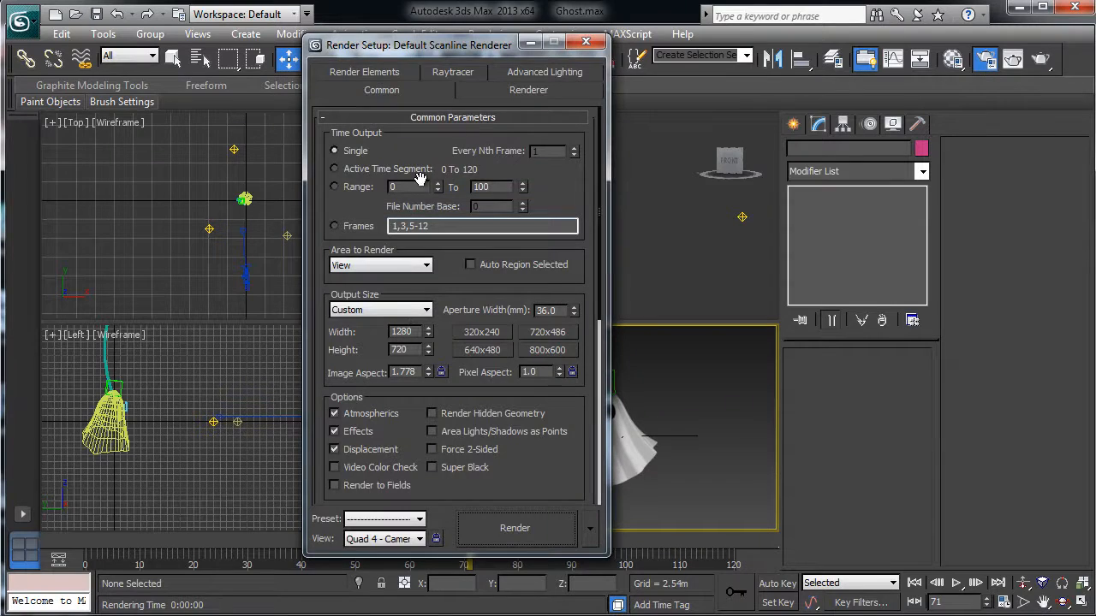
pyautogui.click(335, 187)
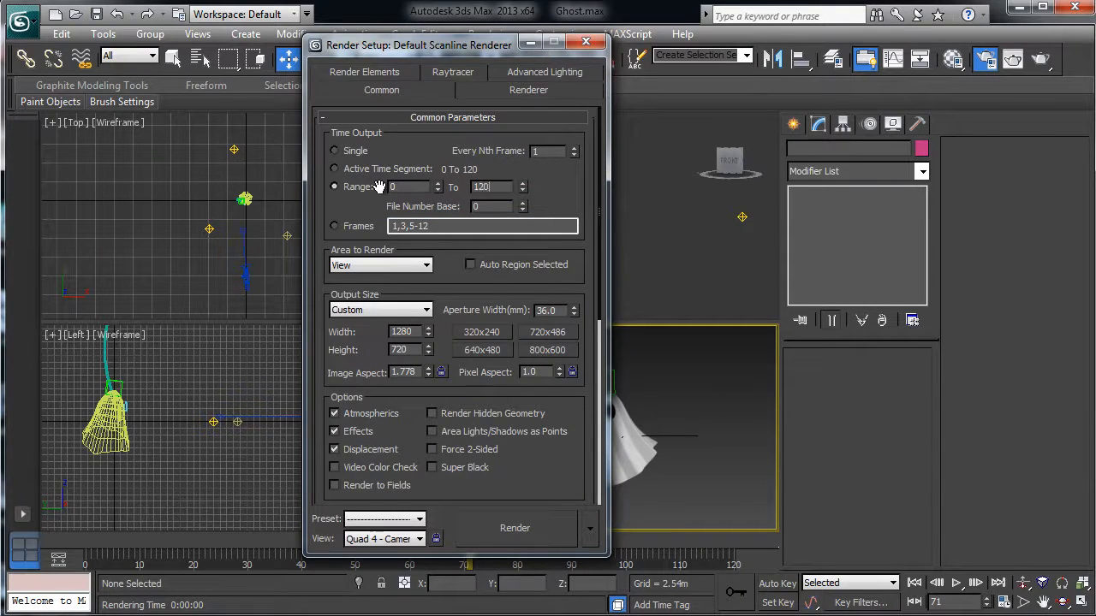
pyautogui.scroll(-5, 567, 428)
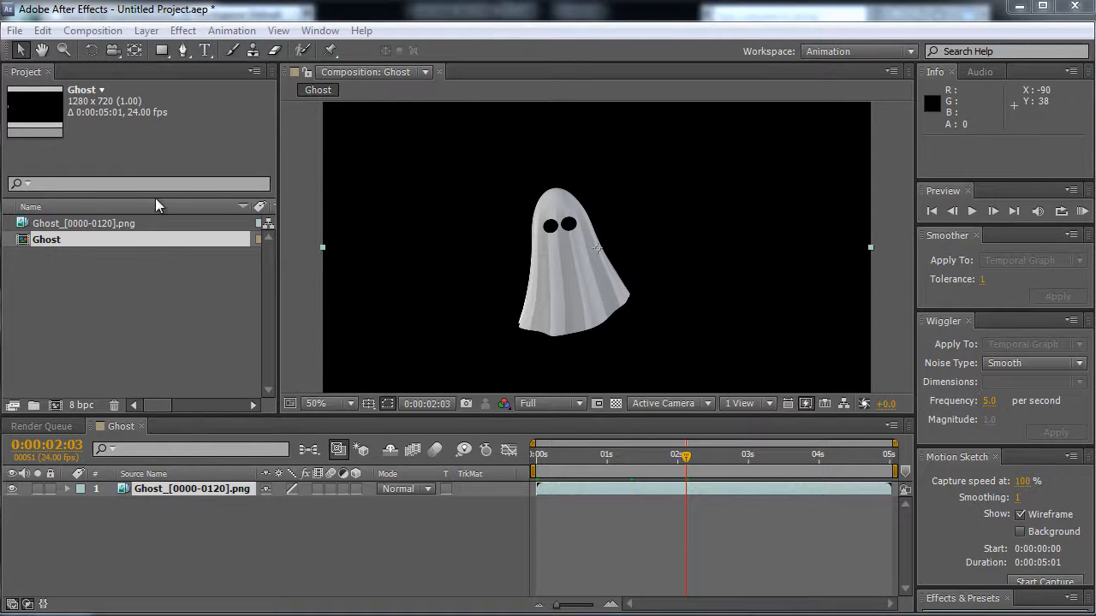
# Switch to After Effects, inspect the Ghost composition's alpha channel for the string, return to RGB and scrub through the animation
pyautogui.press(',')
pyautogui.click(508, 405)
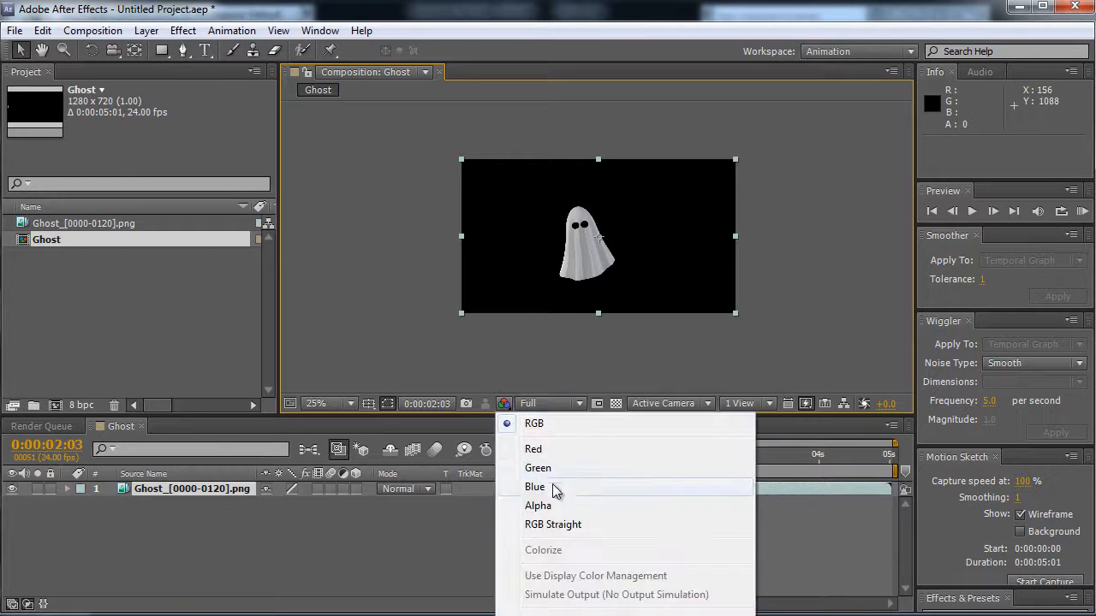
pyautogui.click(533, 507)
pyautogui.click(505, 406)
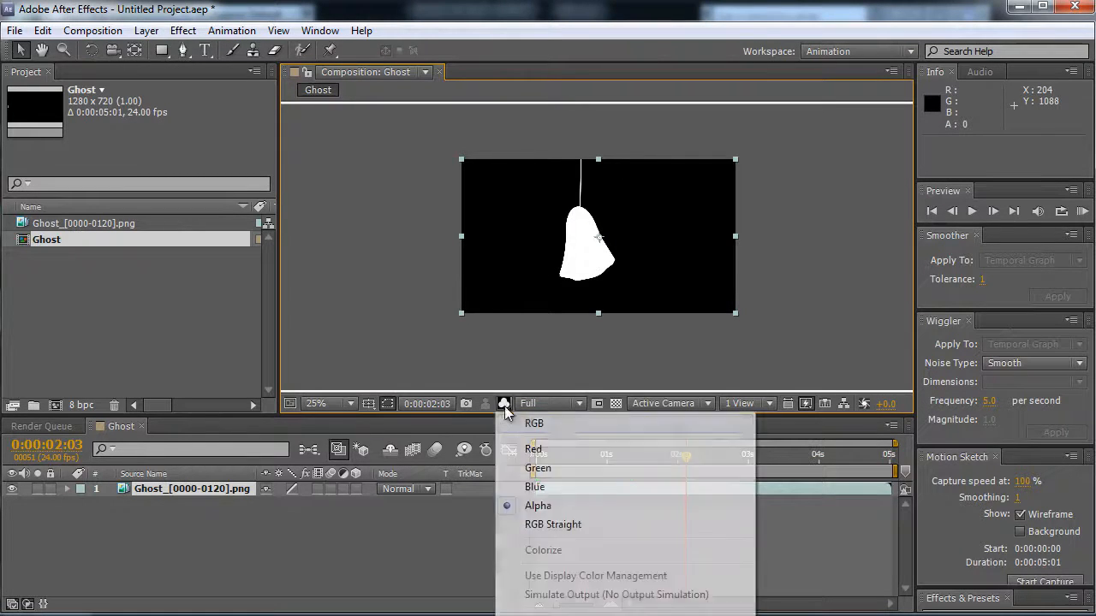
pyautogui.click(545, 425)
pyautogui.moveTo(574, 456); pyautogui.dragTo(629, 442)
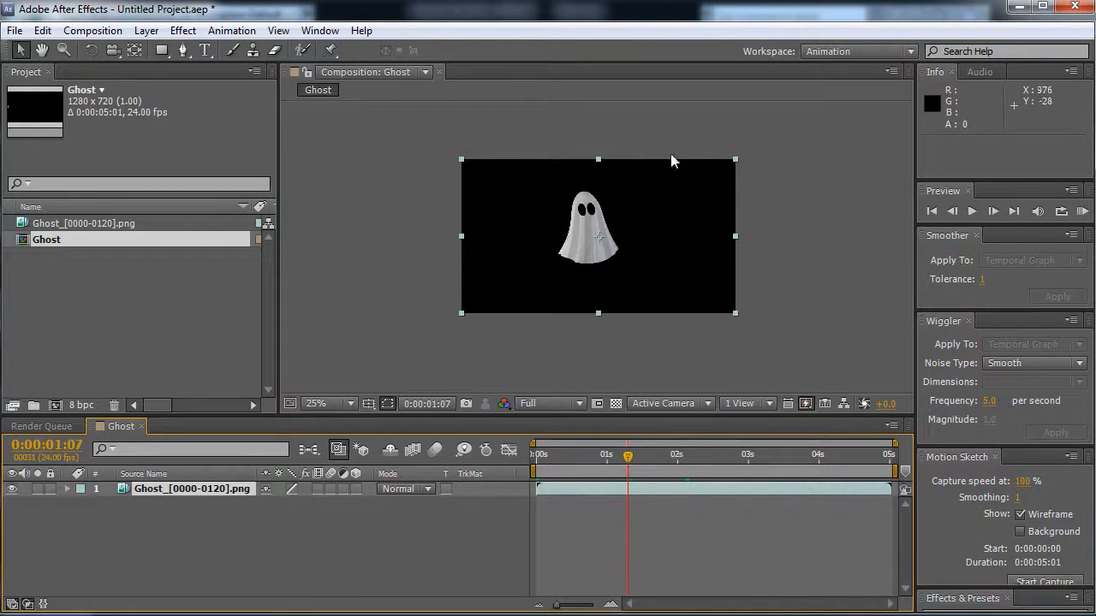
pyautogui.press('Home')
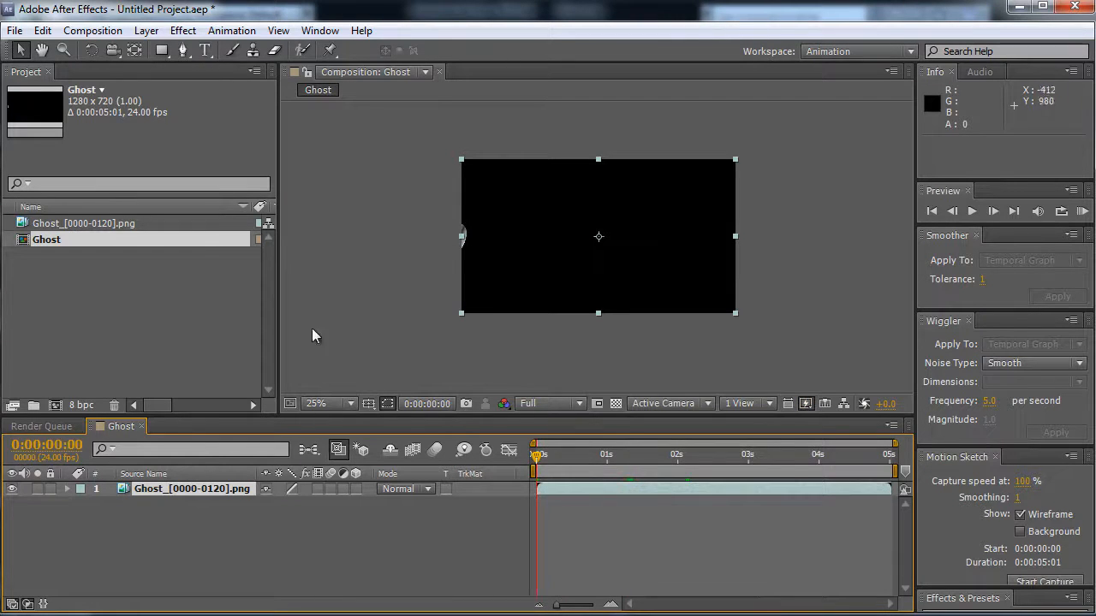
pyautogui.click(144, 31)
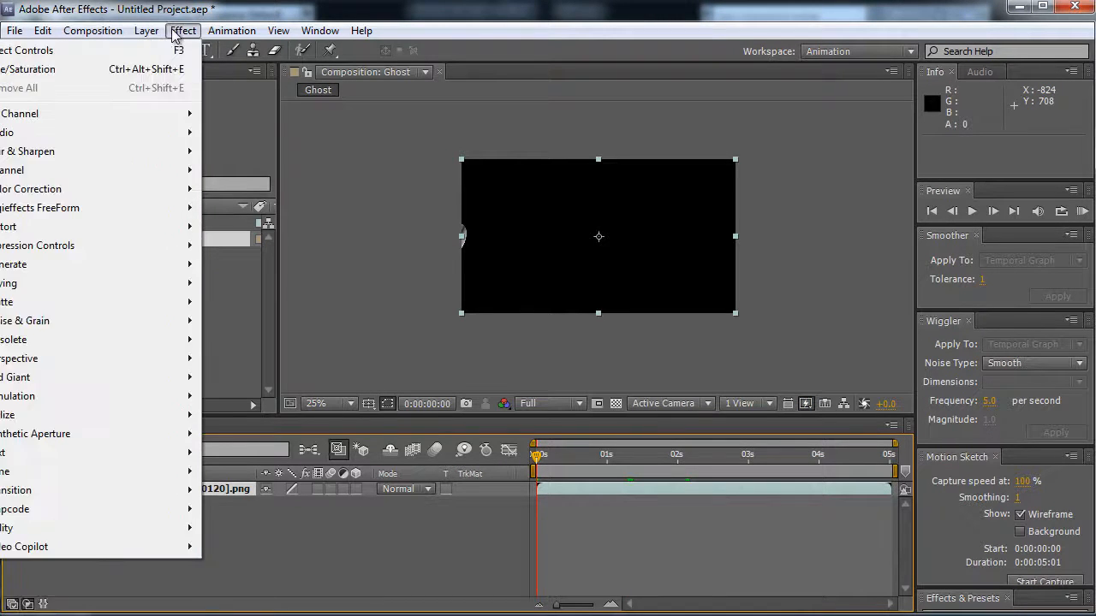
pyautogui.moveTo(126, 53)
pyautogui.click(233, 69)
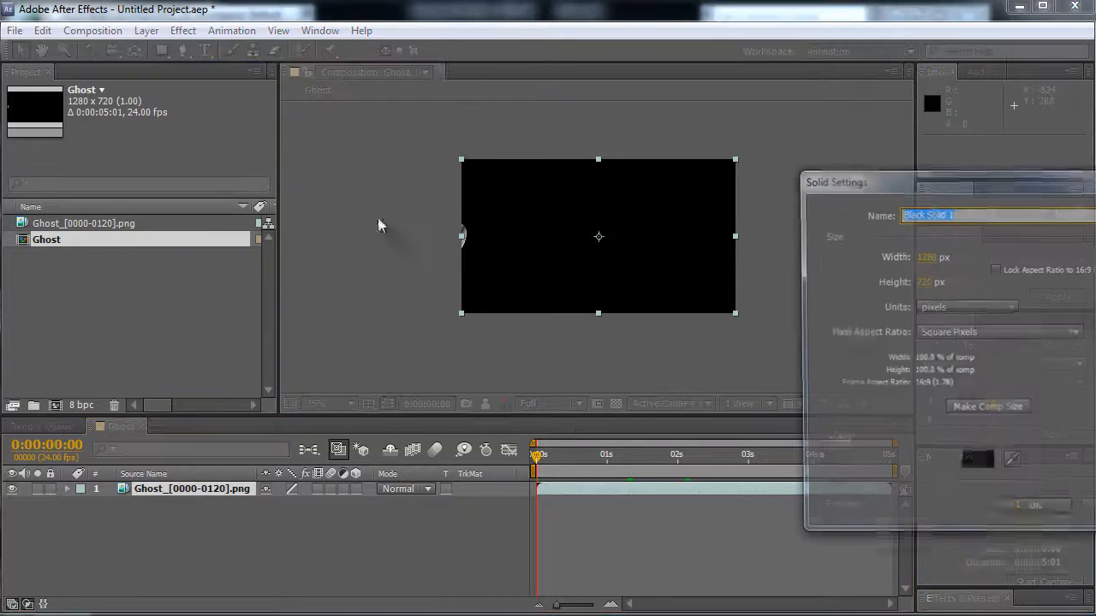
pyautogui.click(977, 466)
pyautogui.moveTo(83, 387); pyautogui.dragTo(39, 469)
pyautogui.click(426, 294)
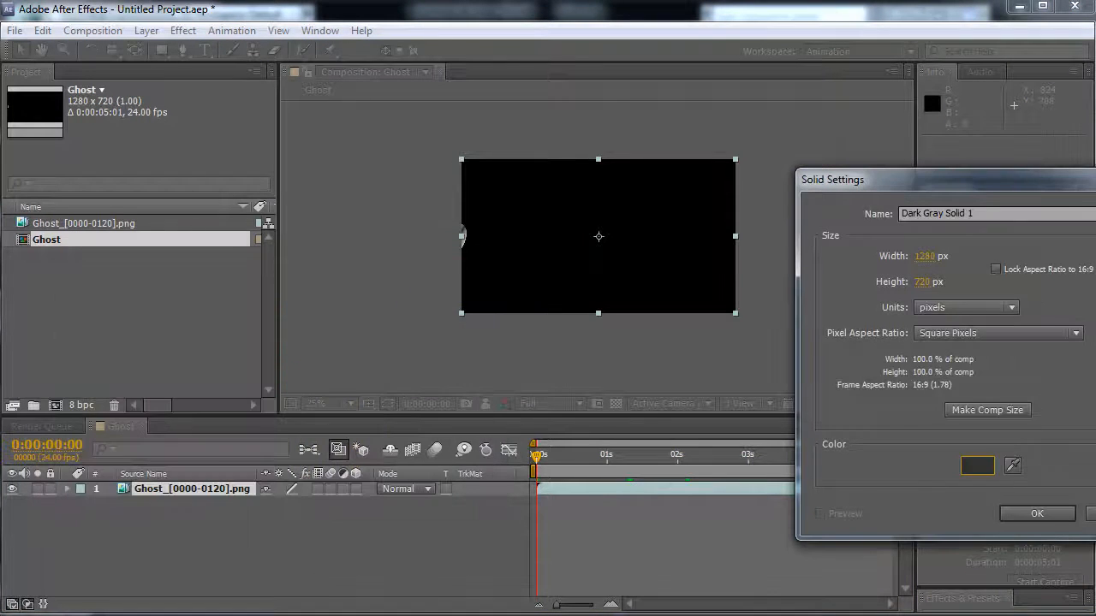
pyautogui.click(1040, 514)
pyautogui.moveTo(165, 495); pyautogui.dragTo(177, 515)
pyautogui.moveTo(561, 457); pyautogui.dragTo(679, 460)
pyautogui.click(146, 29)
pyautogui.moveTo(97, 54)
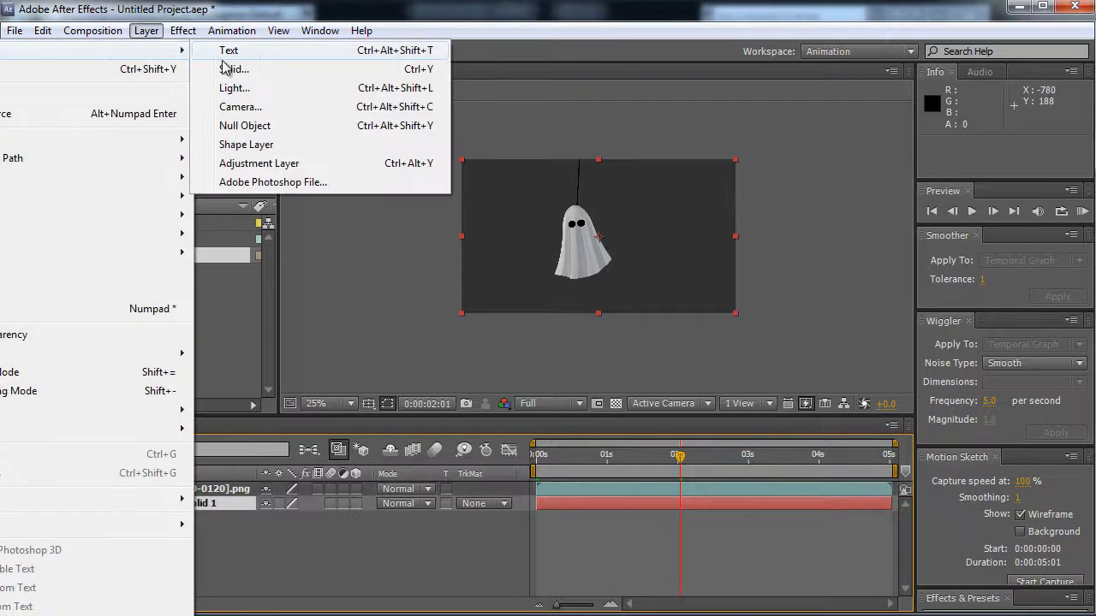
pyautogui.click(224, 68)
pyautogui.click(977, 465)
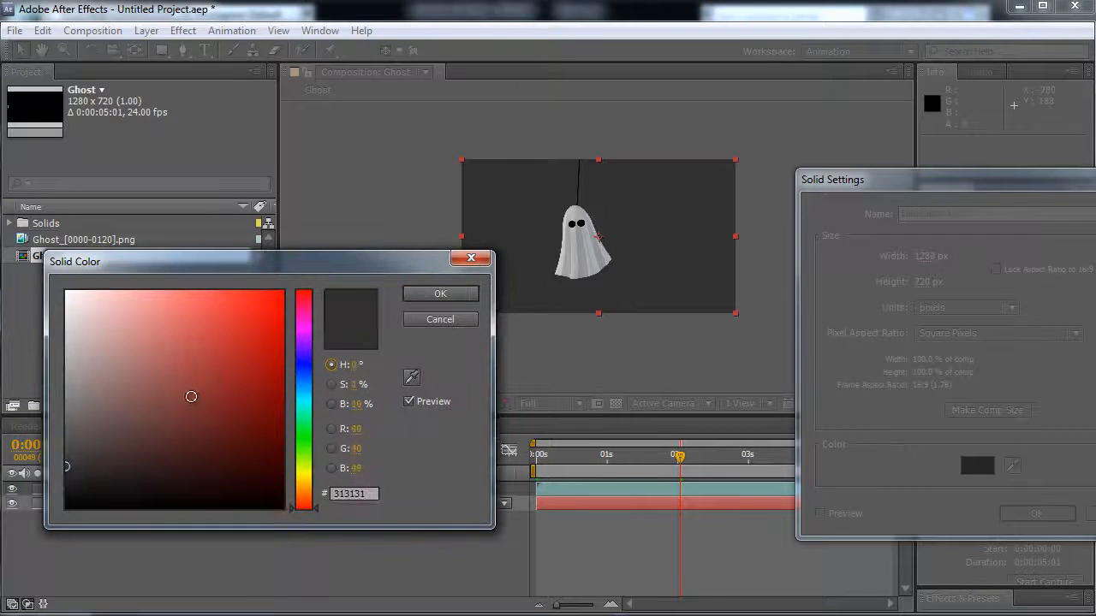
pyautogui.write('000000')
pyautogui.click(445, 296)
pyautogui.click(1036, 514)
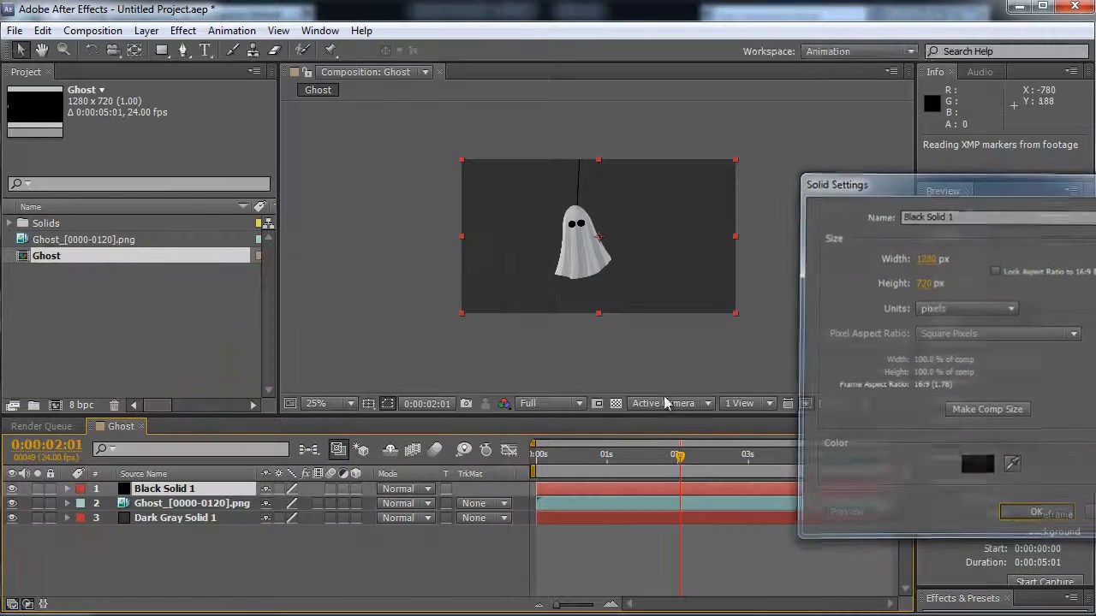
# Add a full-frame elliptical mask to the black solid and set its mode to Subtract
pyautogui.click(162, 53)
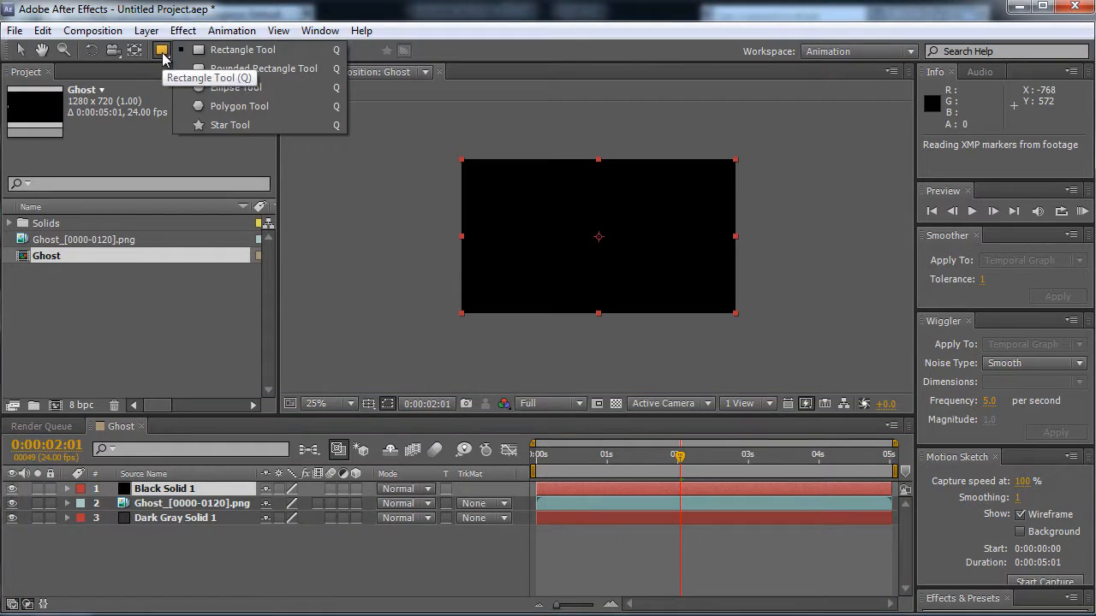
pyautogui.click(210, 87)
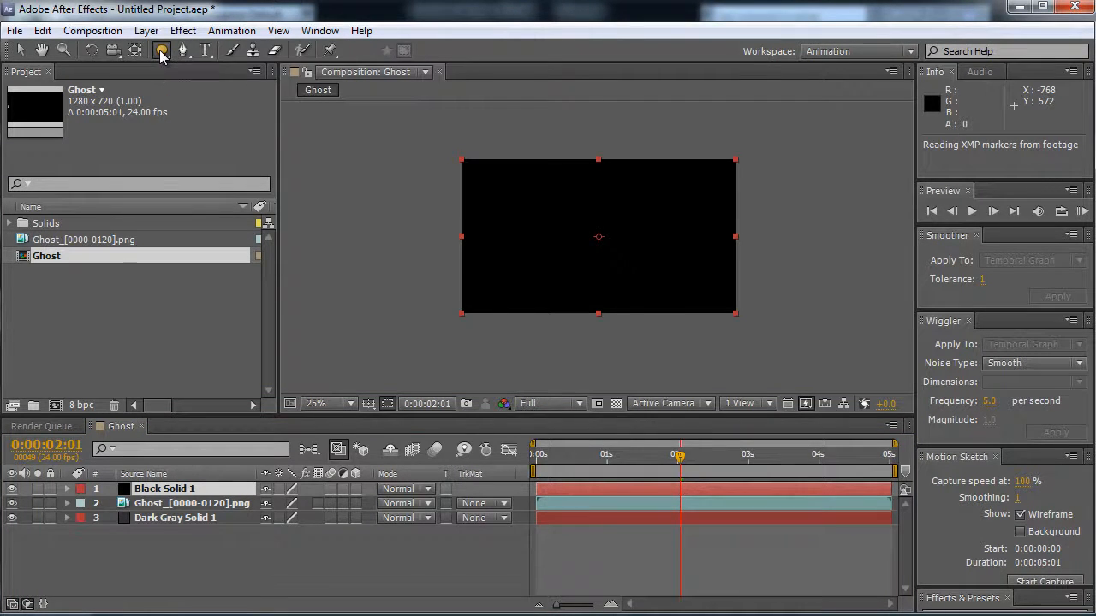
pyautogui.doubleClick(162, 50)
pyautogui.press('v')
pyautogui.click(289, 515)
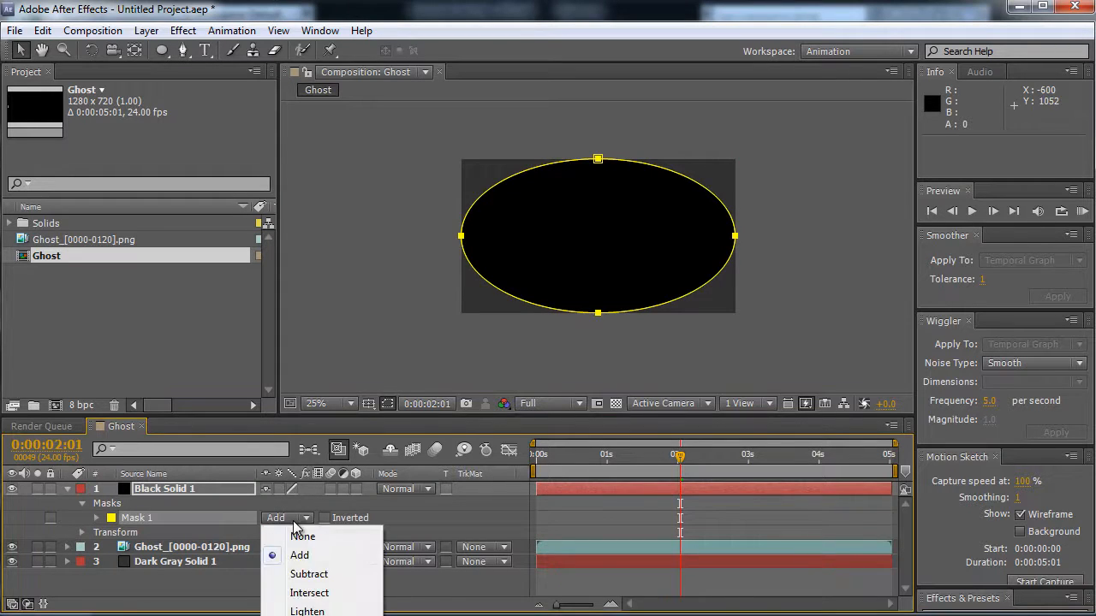
pyautogui.click(308, 573)
# Soften the vignette mask with a 118 px feather, 62% opacity and -5 px expansion
pyautogui.click(97, 517)
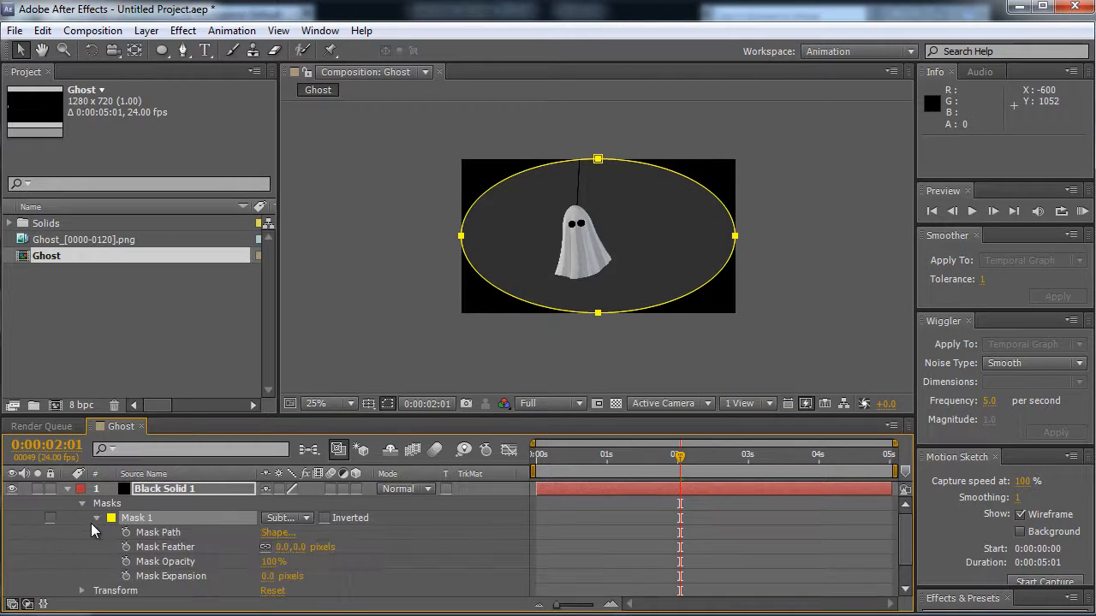
pyautogui.moveTo(295, 549); pyautogui.dragTo(400, 547)
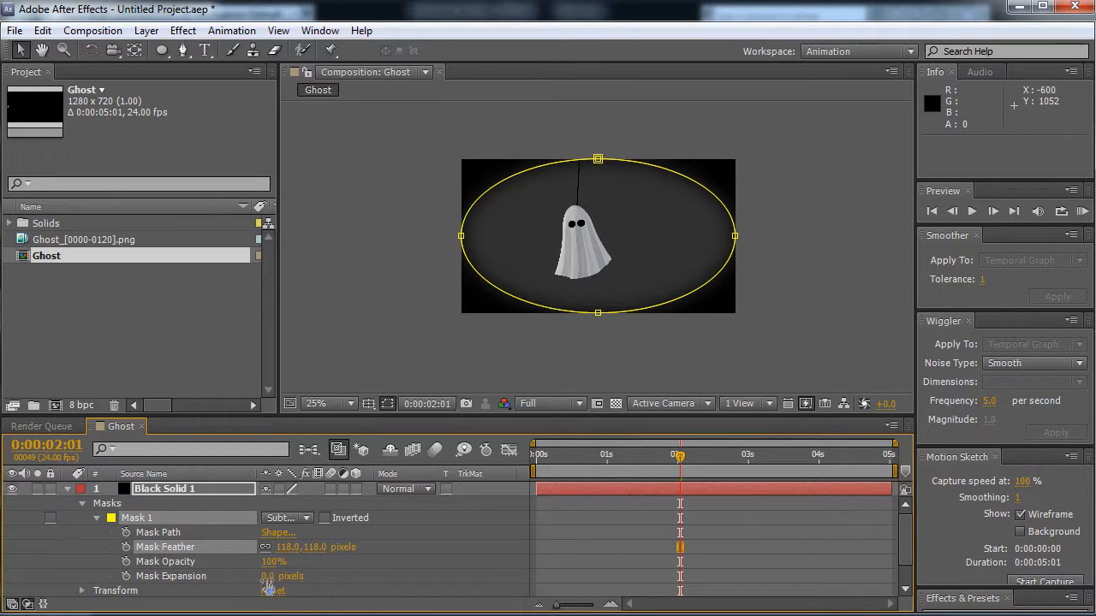
pyautogui.moveTo(268, 580); pyautogui.dragTo(248, 561)
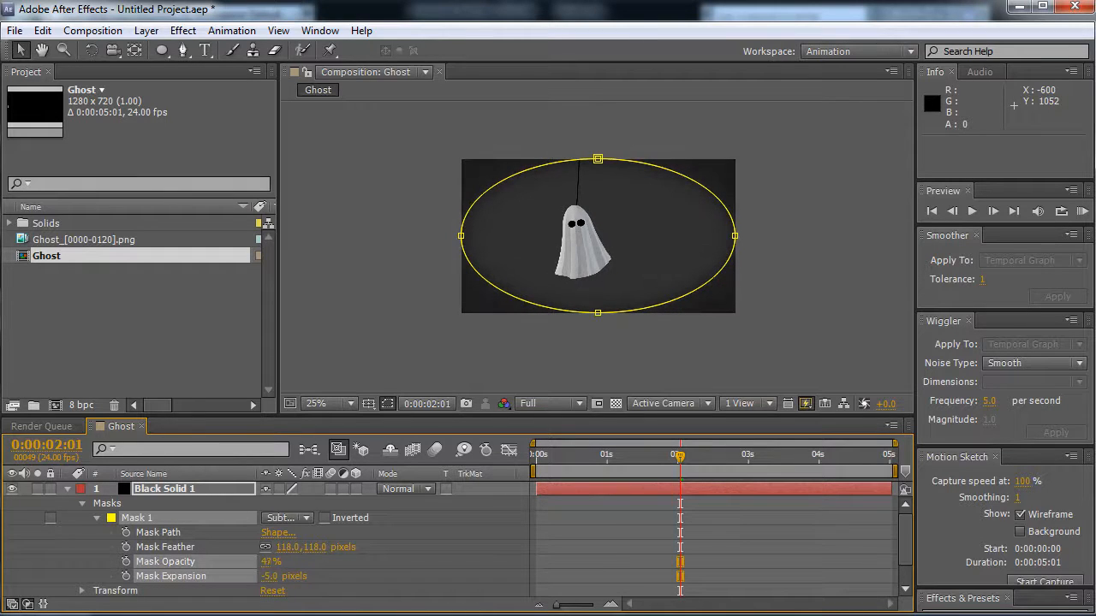
pyautogui.click(483, 345)
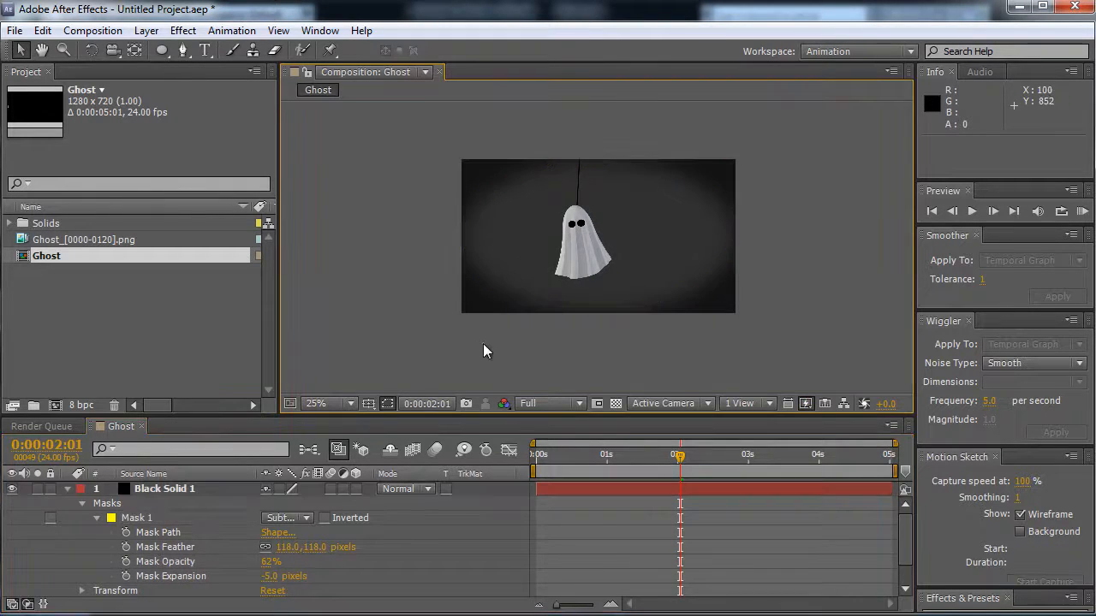
pyautogui.click(68, 488)
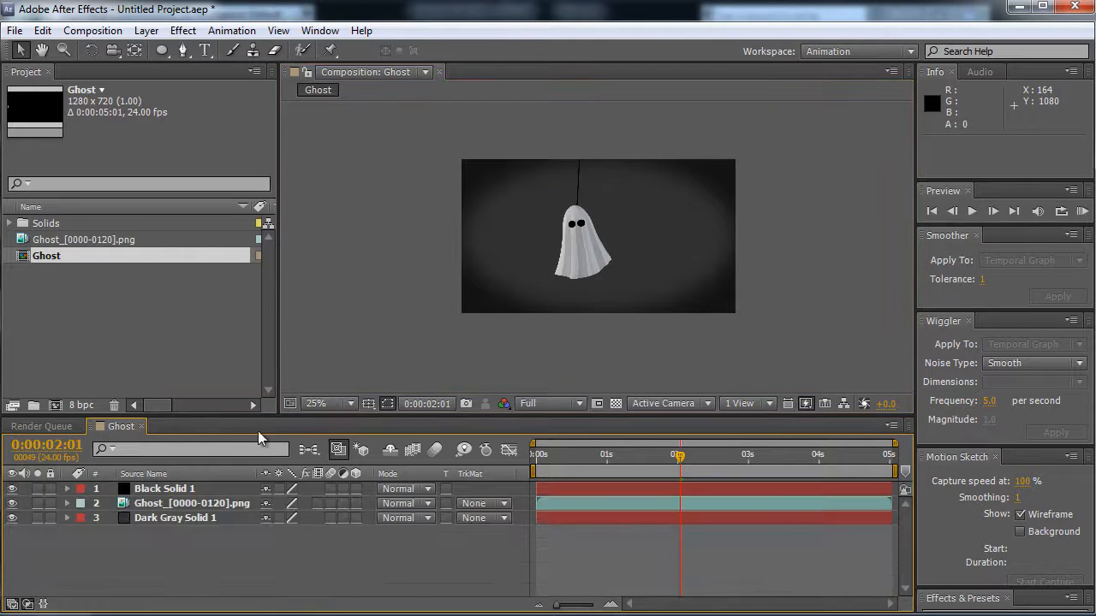
# Create a medium gray 1280 x 720 px solid on top of the other layers
pyautogui.click(144, 31)
pyautogui.moveTo(70, 50)
pyautogui.click(206, 69)
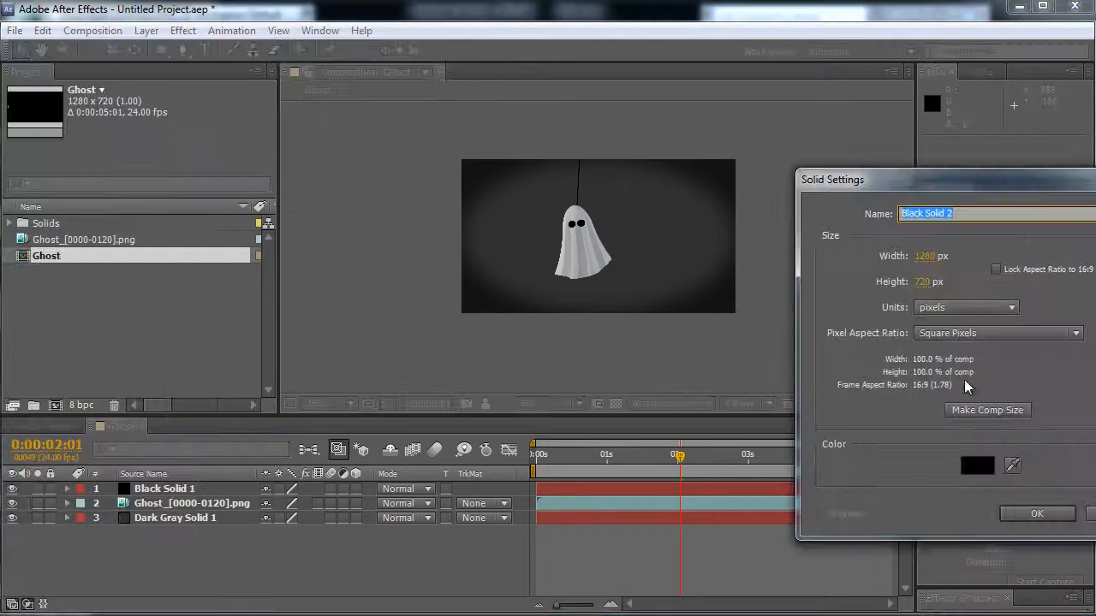
pyautogui.click(967, 464)
pyautogui.moveTo(138, 424); pyautogui.dragTo(44, 411)
pyautogui.click(440, 294)
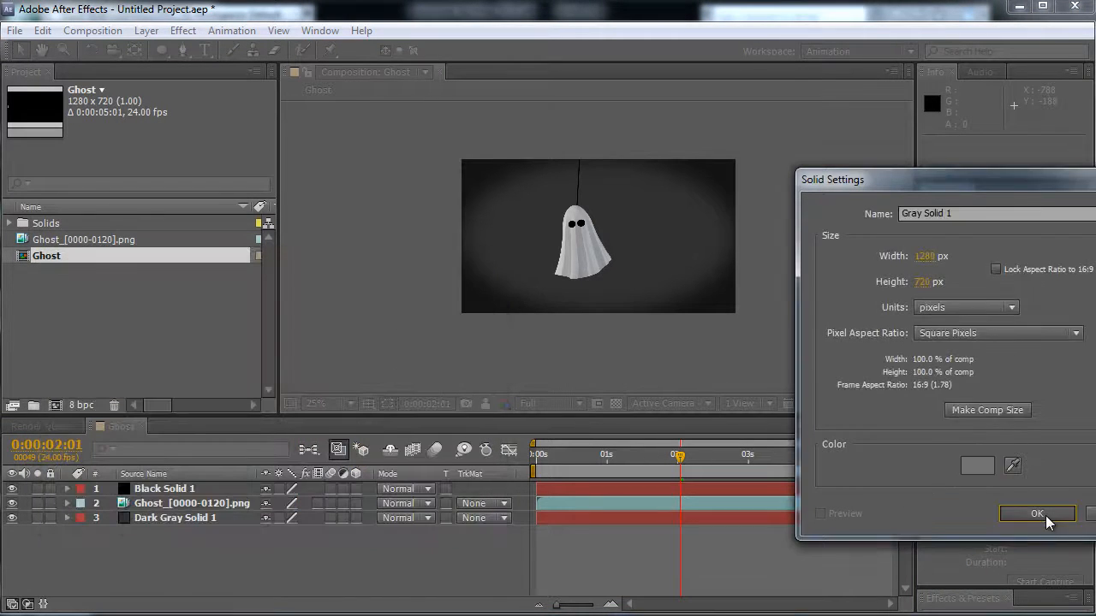
pyautogui.click(1037, 514)
# Draw a closed eight-point Pen mask on the gray solid, with a wavy upper edge along the bottom of the frame
pyautogui.click(201, 50)
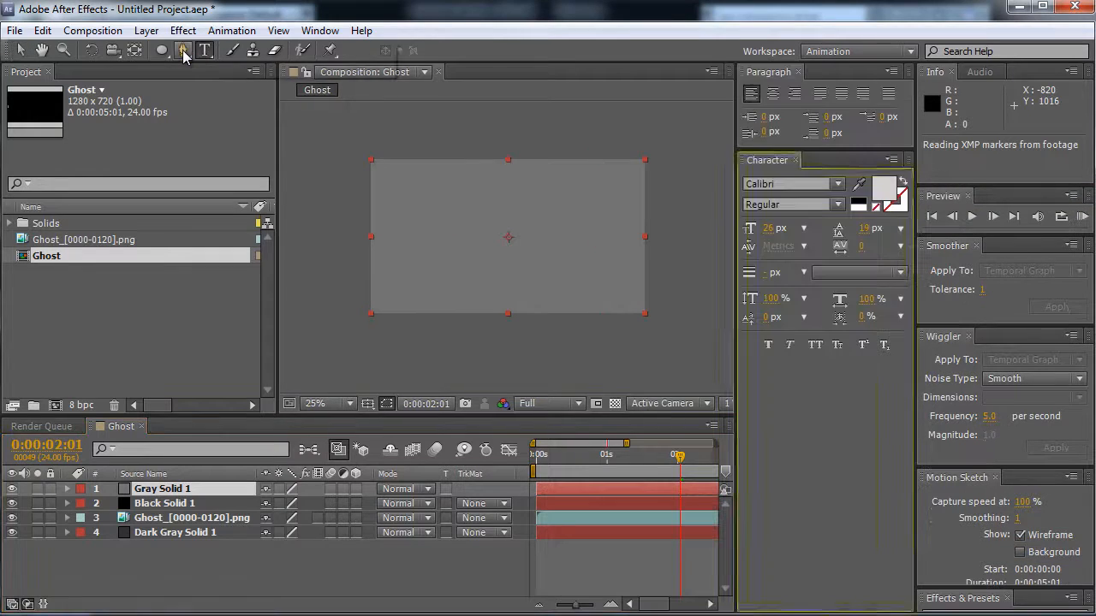
pyautogui.click(185, 52)
pyautogui.click(229, 50)
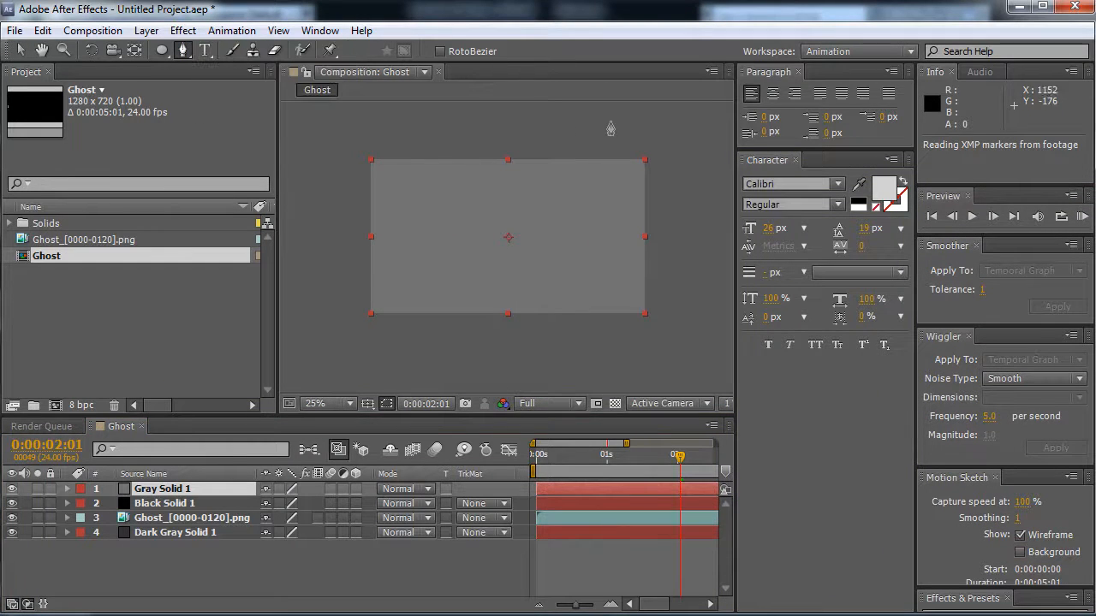
pyautogui.click(366, 291)
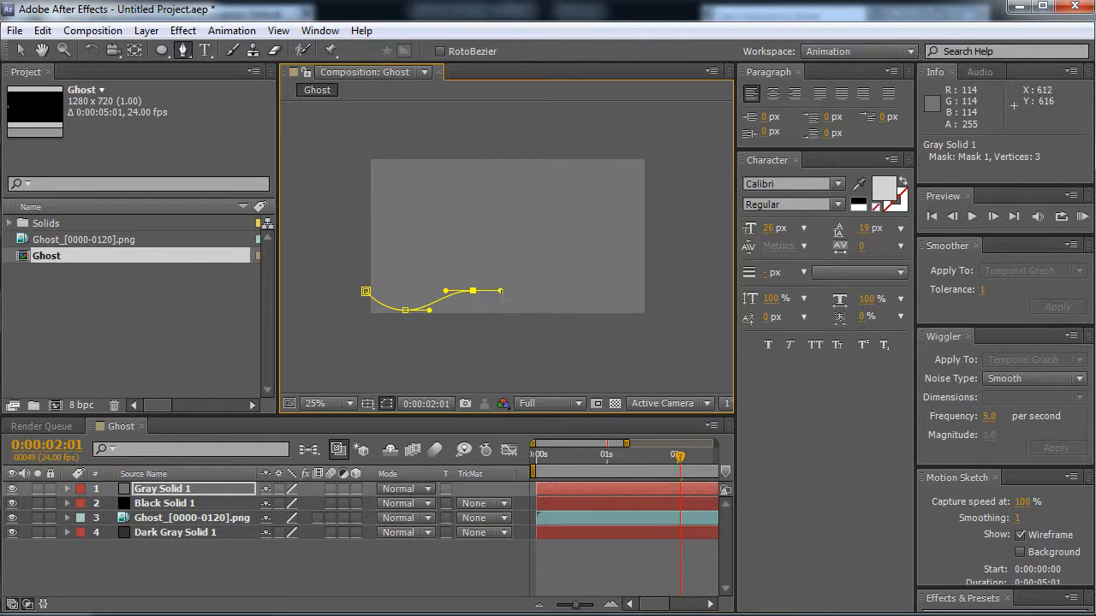
pyautogui.moveTo(532, 304); pyautogui.dragTo(538, 310)
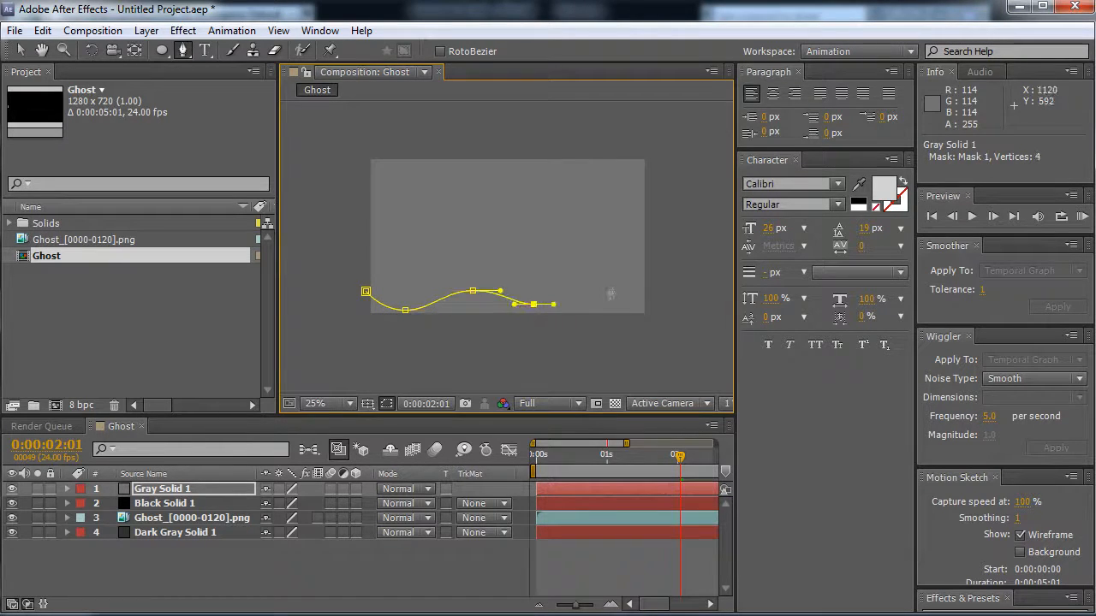
pyautogui.moveTo(604, 290); pyautogui.dragTo(675, 308)
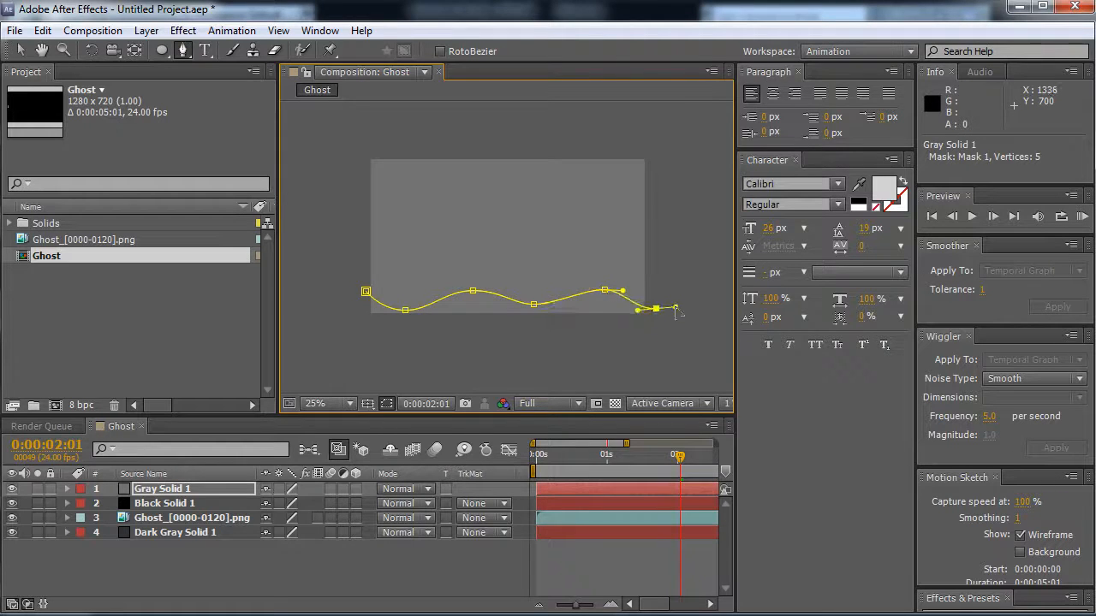
pyautogui.click(660, 346)
pyautogui.click(361, 358)
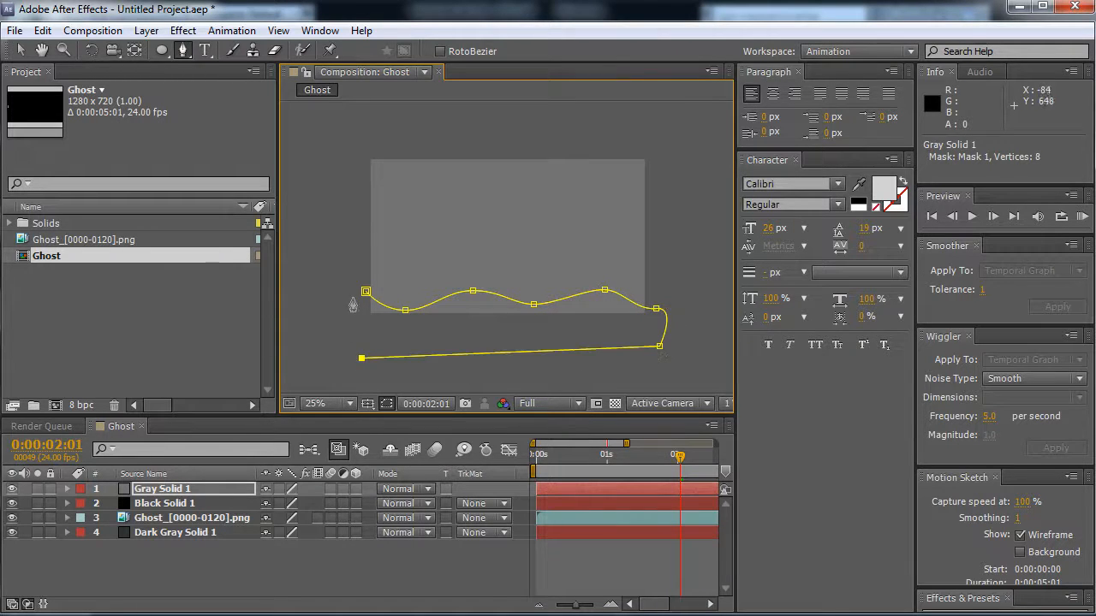
pyautogui.click(365, 292)
pyautogui.press('v')
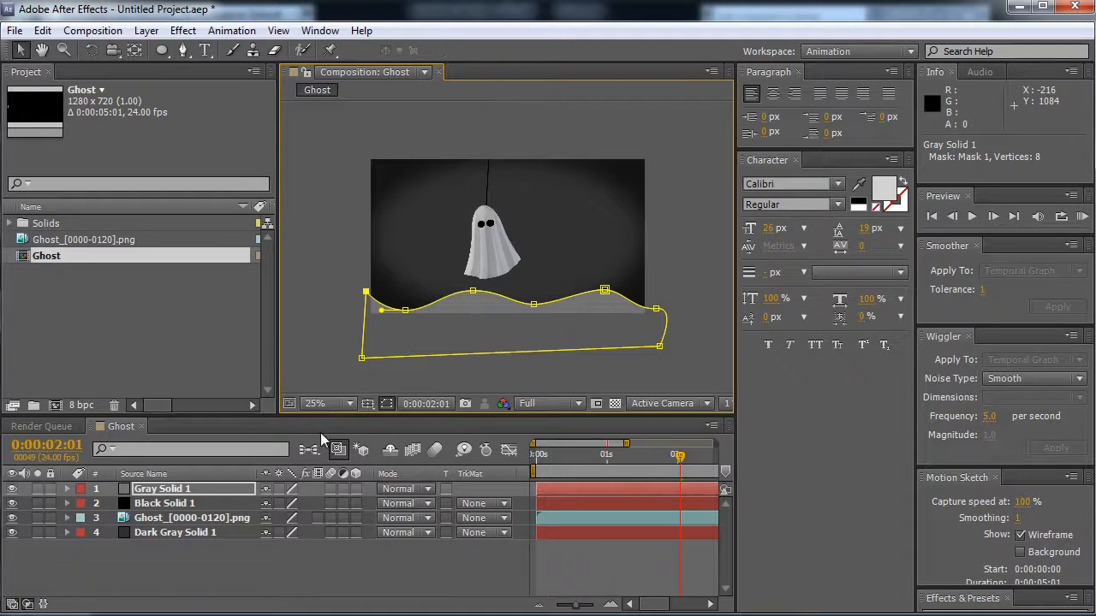
pyautogui.click(452, 311)
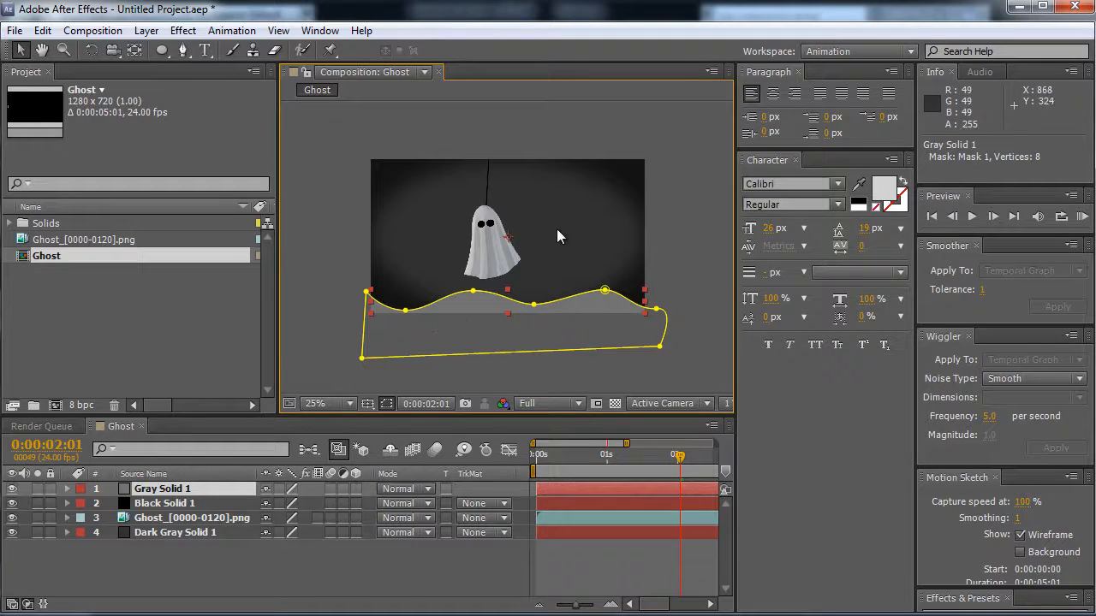
pyautogui.moveTo(479, 315); pyautogui.dragTo(476, 313)
pyautogui.hotkey('ctrl', 'z')
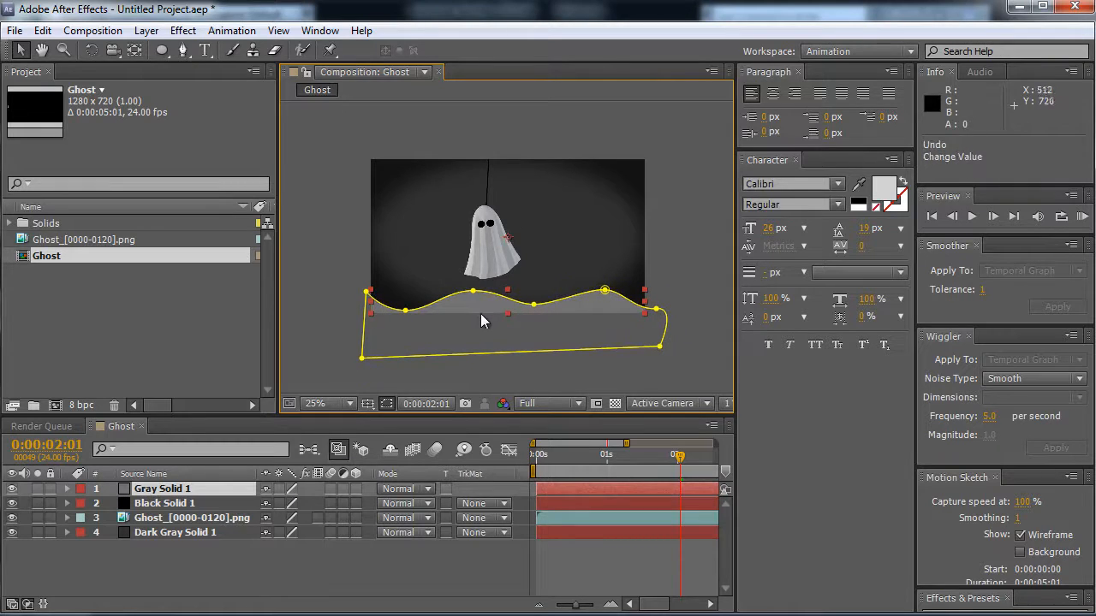
# Pre-compose the gray wave layer as Smoke, moving all attributes into the new composition
pyautogui.click(93, 31)
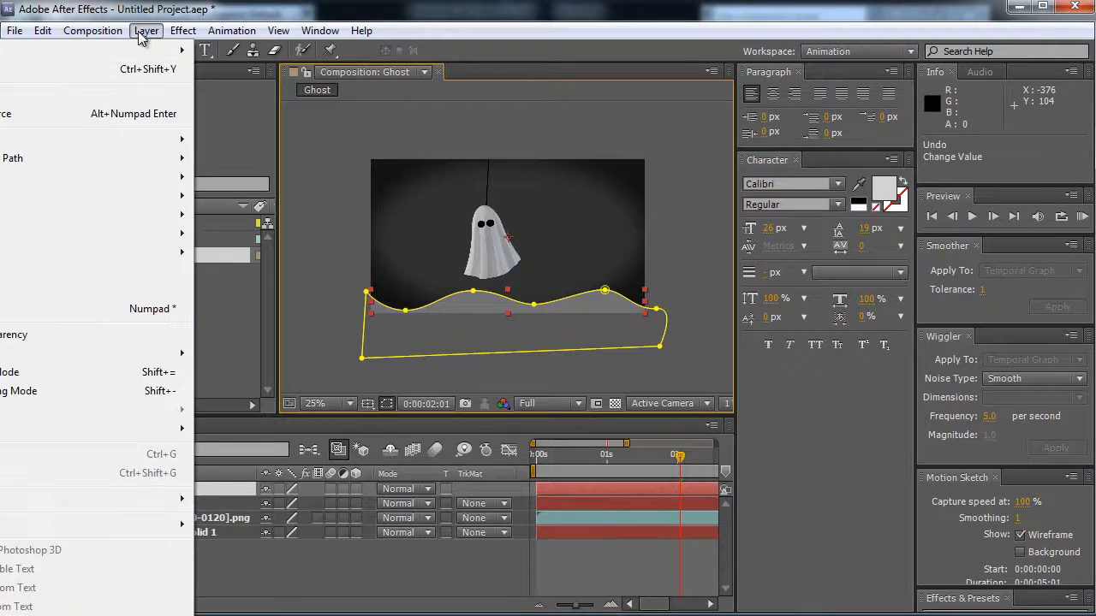
pyautogui.hotkey('ctrl', 'shift', 'c')
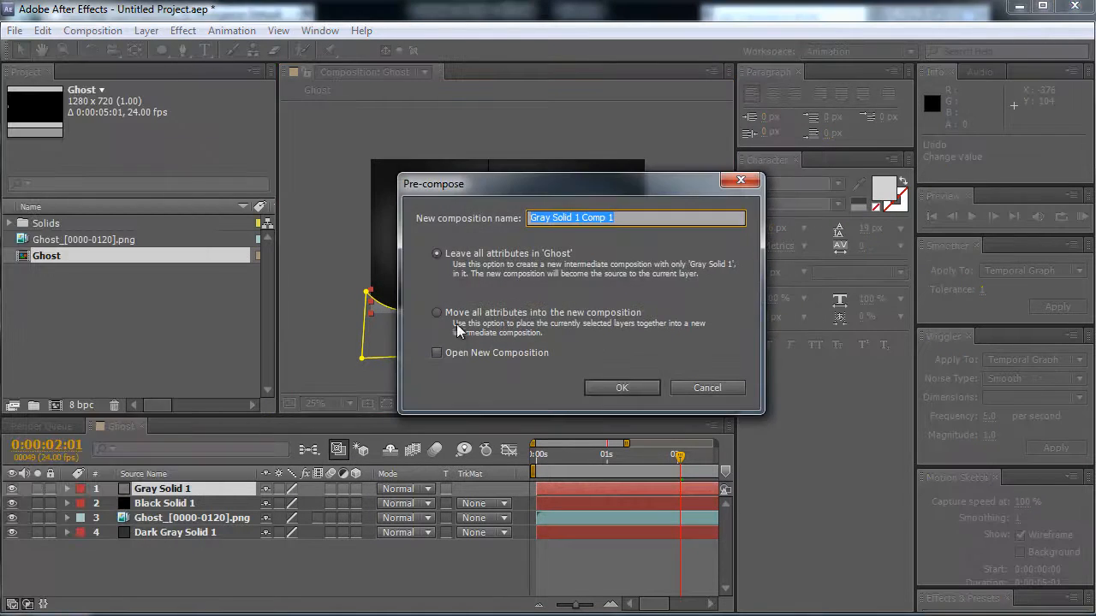
pyautogui.click(438, 313)
pyautogui.moveTo(632, 218); pyautogui.dragTo(260, 212)
pyautogui.write('Smoke')
pyautogui.press('Return')
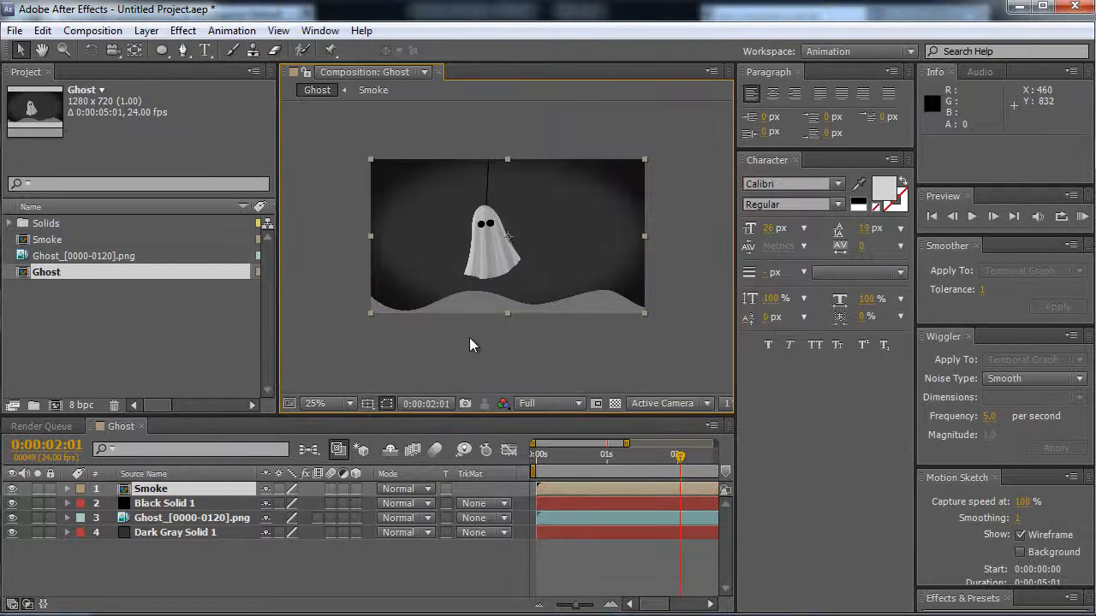
# Open the Smoke composition and set its width to 3000 px
pyautogui.doubleClick(470, 303)
pyautogui.click(478, 317)
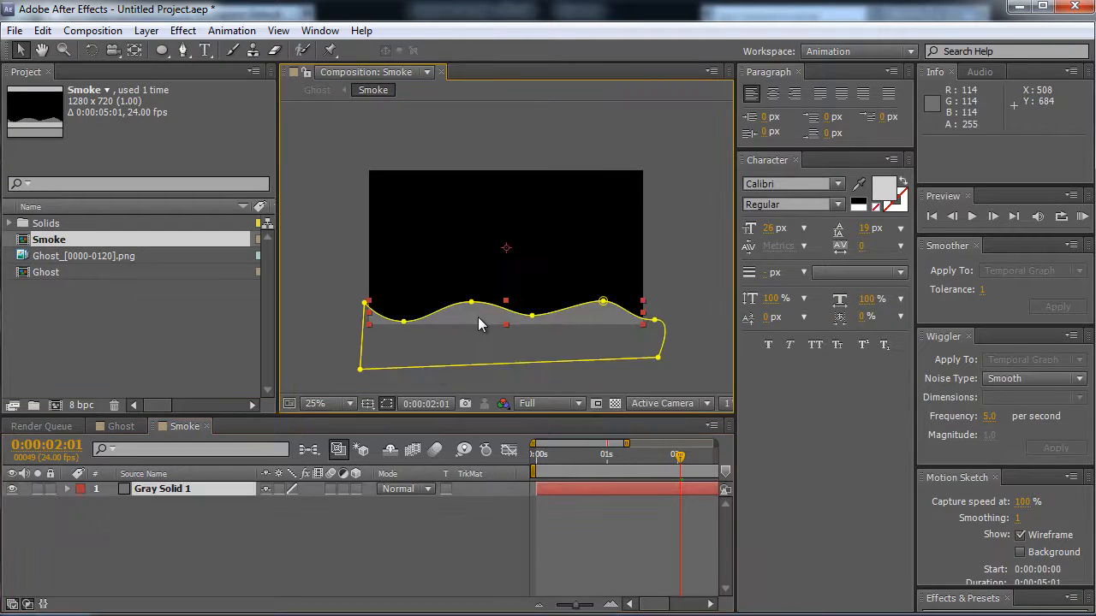
pyautogui.hotkey('ctrl', 'k')
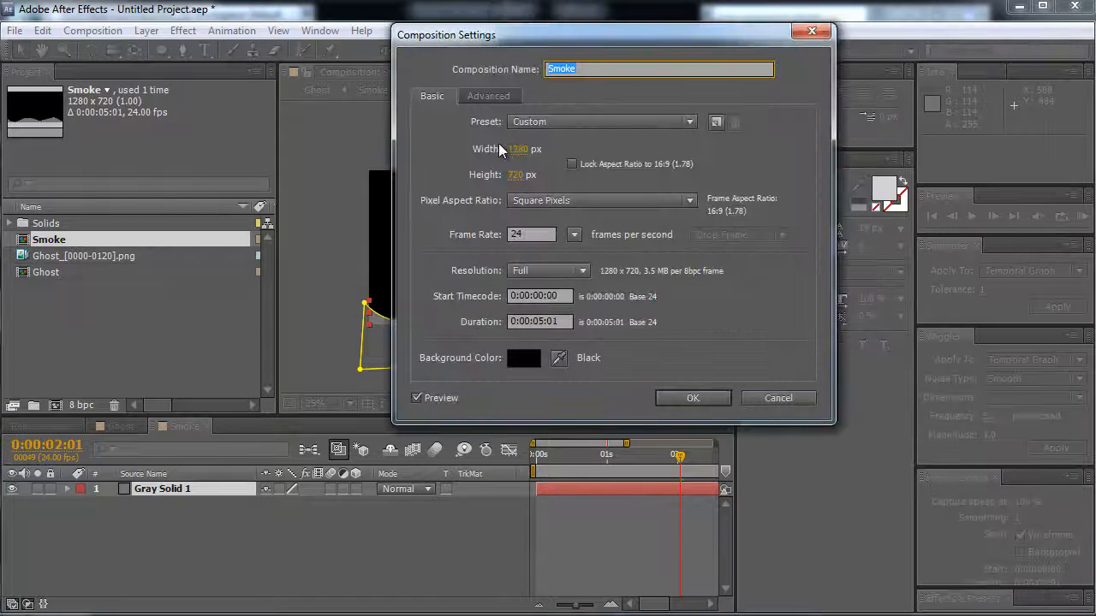
pyautogui.click(517, 151)
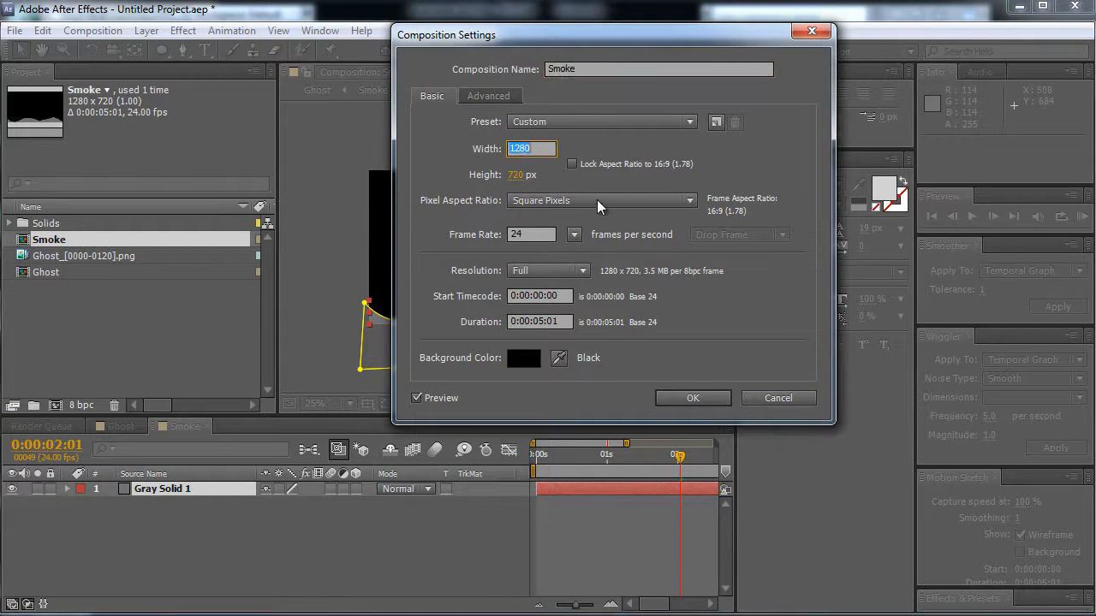
pyautogui.write('3000')
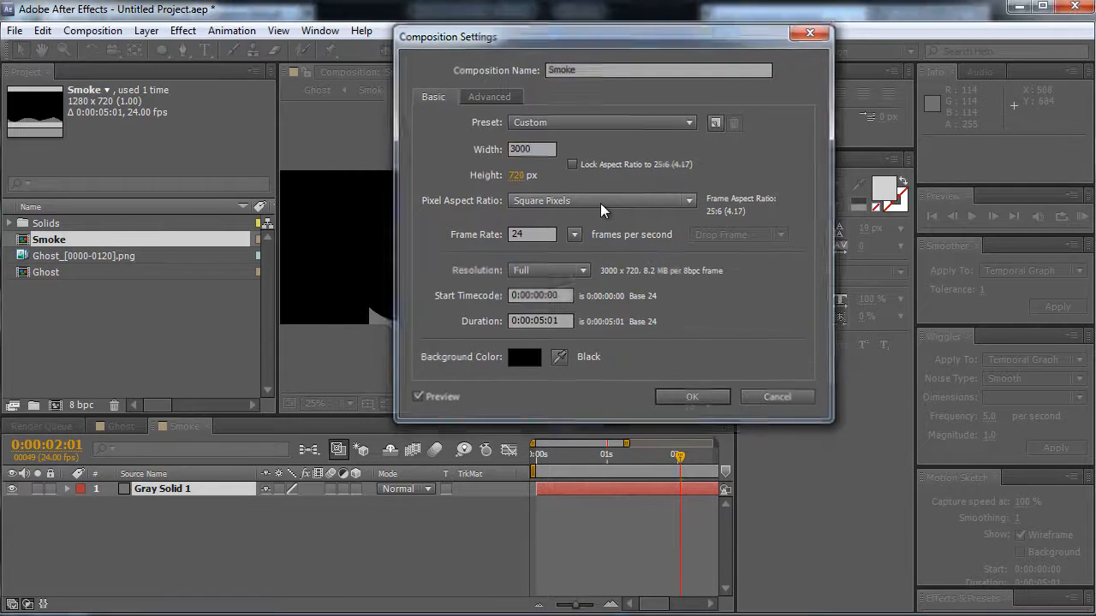
pyautogui.press('Return')
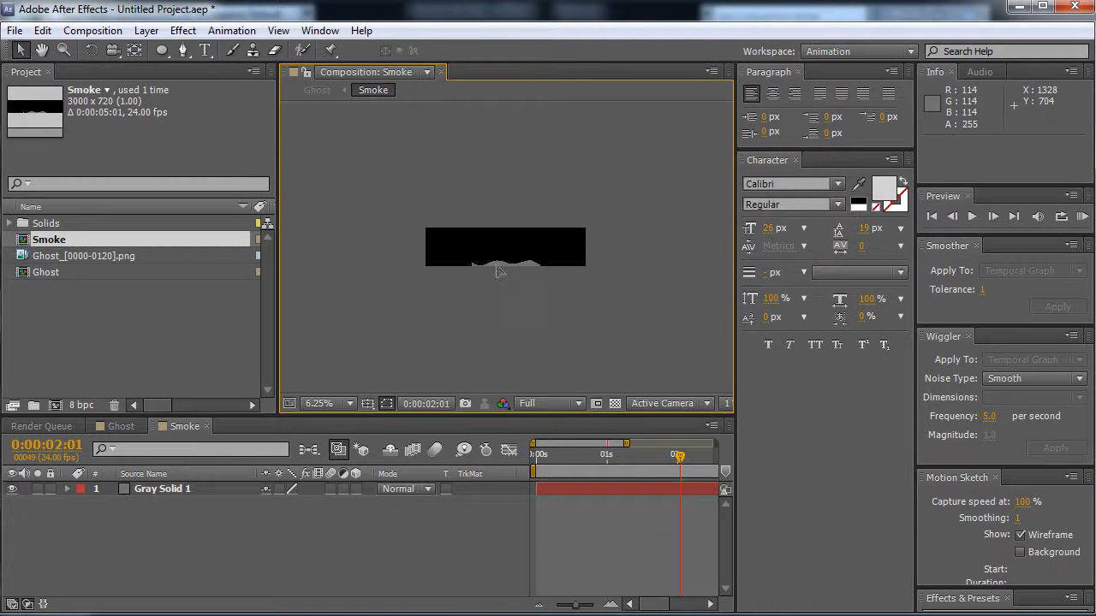
# Duplicate the gray wave layer and place the copy to the left of the original, with their ends overlapping
pyautogui.click(491, 275)
pyautogui.press('.')
pyautogui.hotkey('ctrl', 'd')
pyautogui.moveTo(488, 274); pyautogui.dragTo(400, 274)
pyautogui.hotkey('ctrl', 'z')
pyautogui.moveTo(488, 275); pyautogui.dragTo(356, 288)
pyautogui.hotkey('ctrl', 'z')
pyautogui.click(419, 340)
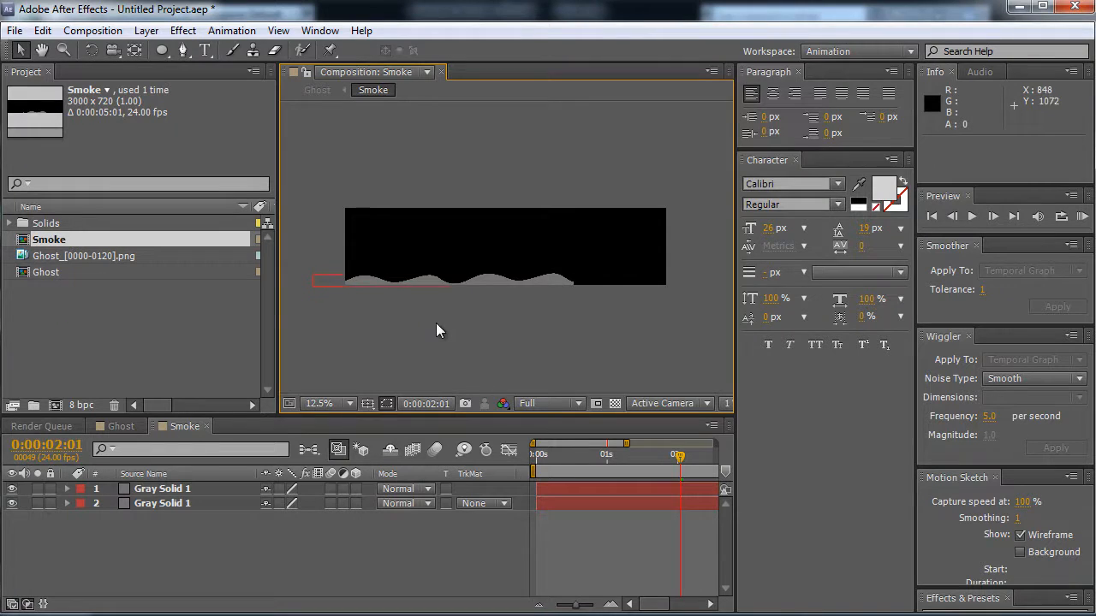
# Fine-tune the copied wave's horizontal position to about X 352 so its end blends into the original wave
pyautogui.scroll(3, 437, 327)
pyautogui.scroll(-2, 438, 328)
pyautogui.press('space')
pyautogui.moveTo(465, 328); pyautogui.dragTo(583, 285)
pyautogui.scroll(1, 461, 308)
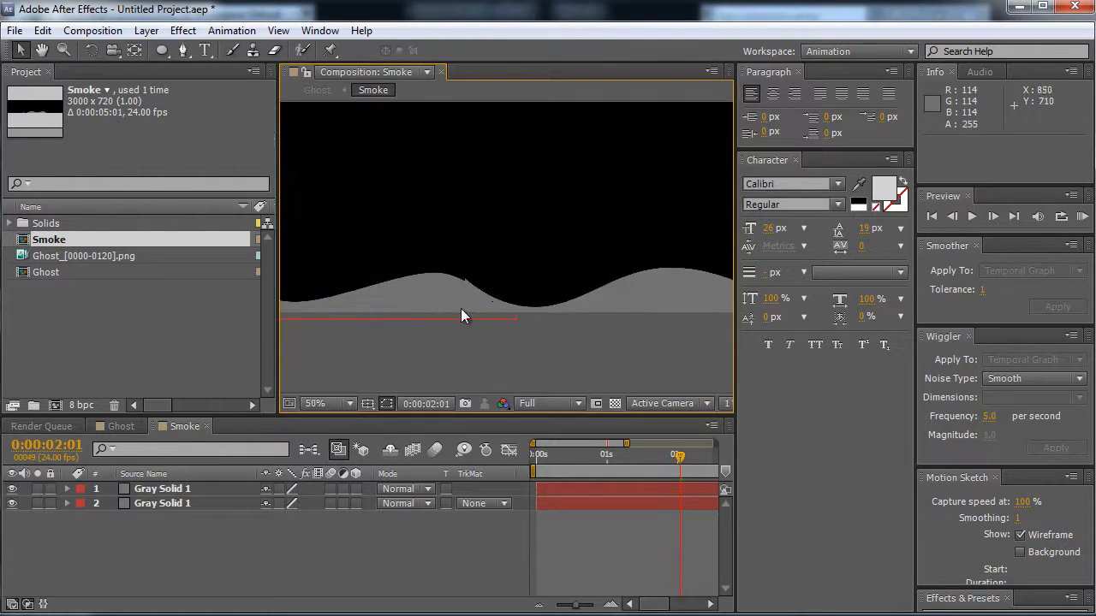
pyautogui.click(419, 300)
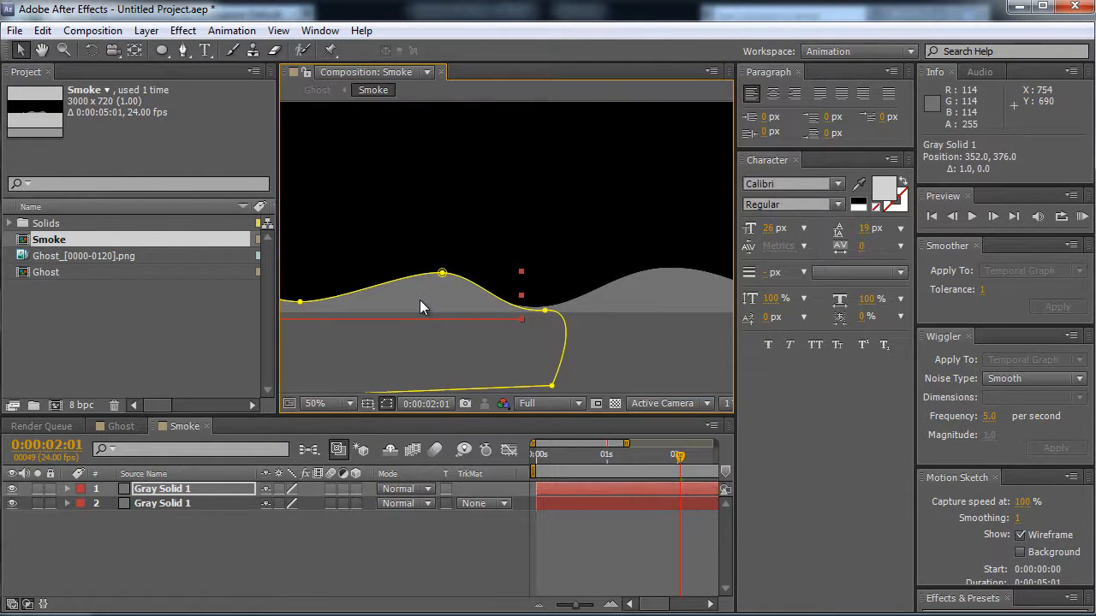
pyautogui.click(659, 334)
pyautogui.scroll(-4, 648, 337)
# Duplicate the original gray wave layer in Smoke and move the copy to the right, to about X 2740
pyautogui.click(534, 261)
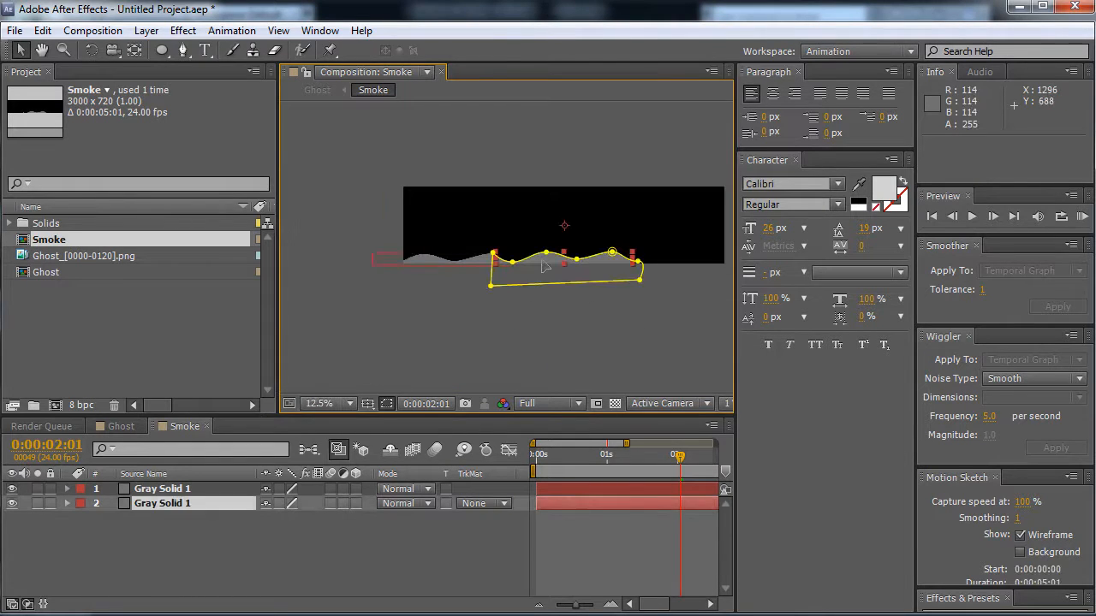
pyautogui.hotkey('ctrl', 'd')
pyautogui.hotkey('ctrl', 'z')
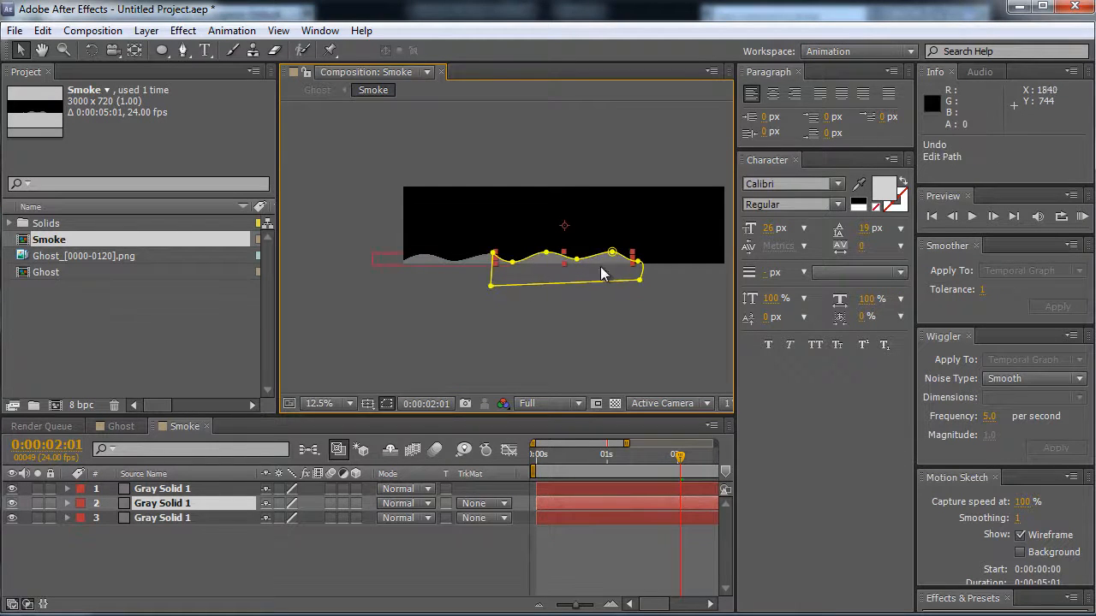
pyautogui.moveTo(607, 264); pyautogui.dragTo(739, 264)
pyautogui.click(665, 278)
pyautogui.scroll(4, 664, 275)
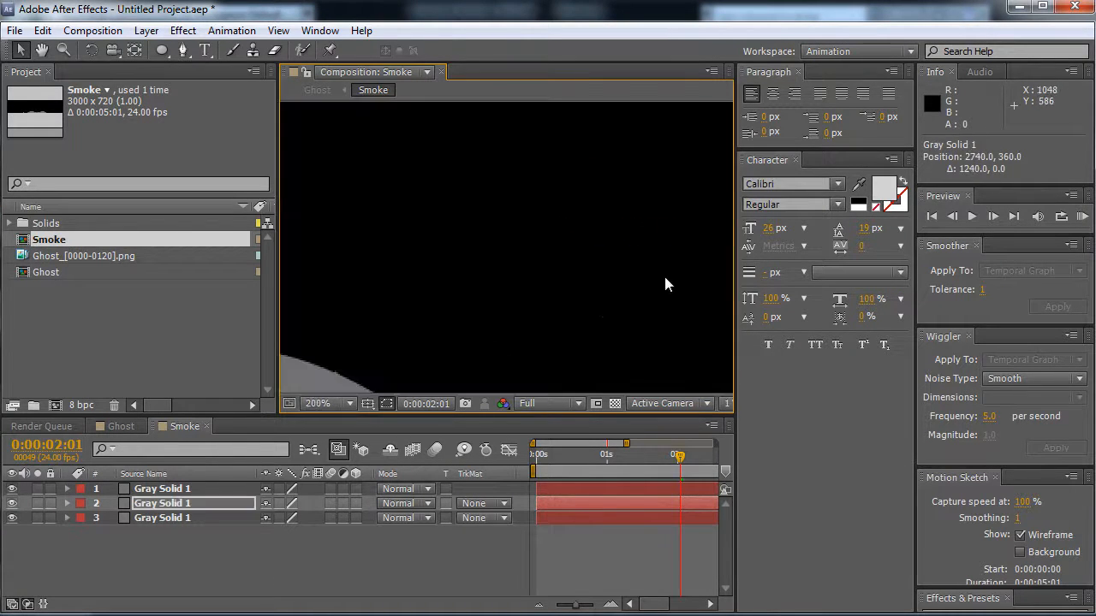
# Shift the right-hand wave copy back to about X 2540, Y 362 so its curve blends into the original wave
pyautogui.press('space')
pyautogui.moveTo(550, 348); pyautogui.dragTo(484, 195)
pyautogui.scroll(-2, 485, 195)
pyautogui.press('space')
pyautogui.moveTo(612, 294); pyautogui.dragTo(330, 281)
pyautogui.moveTo(580, 242); pyautogui.dragTo(359, 236)
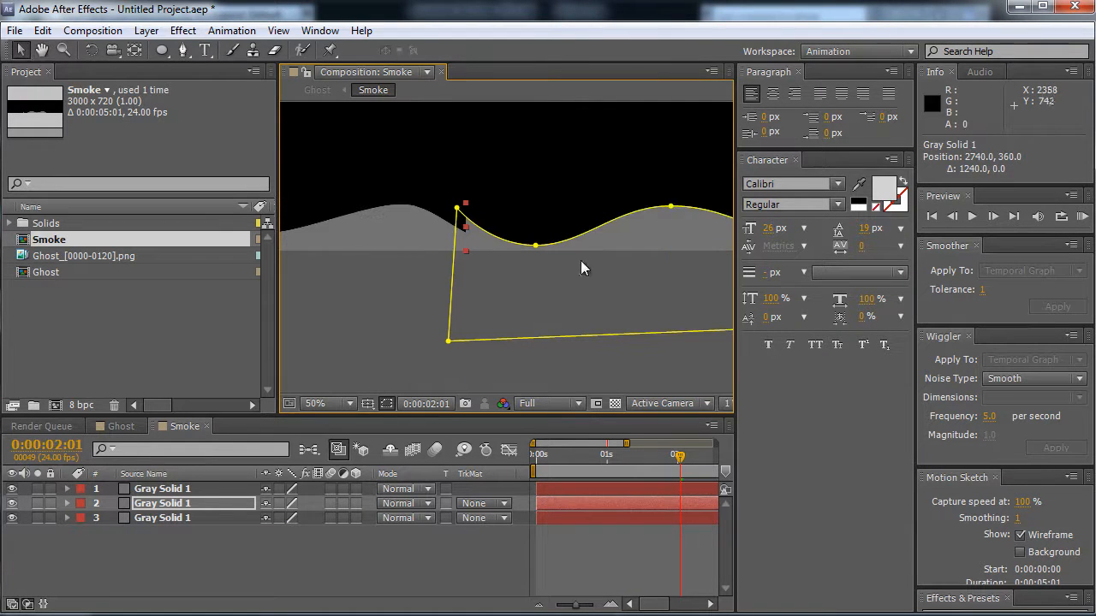
pyautogui.moveTo(614, 253); pyautogui.dragTo(533, 256)
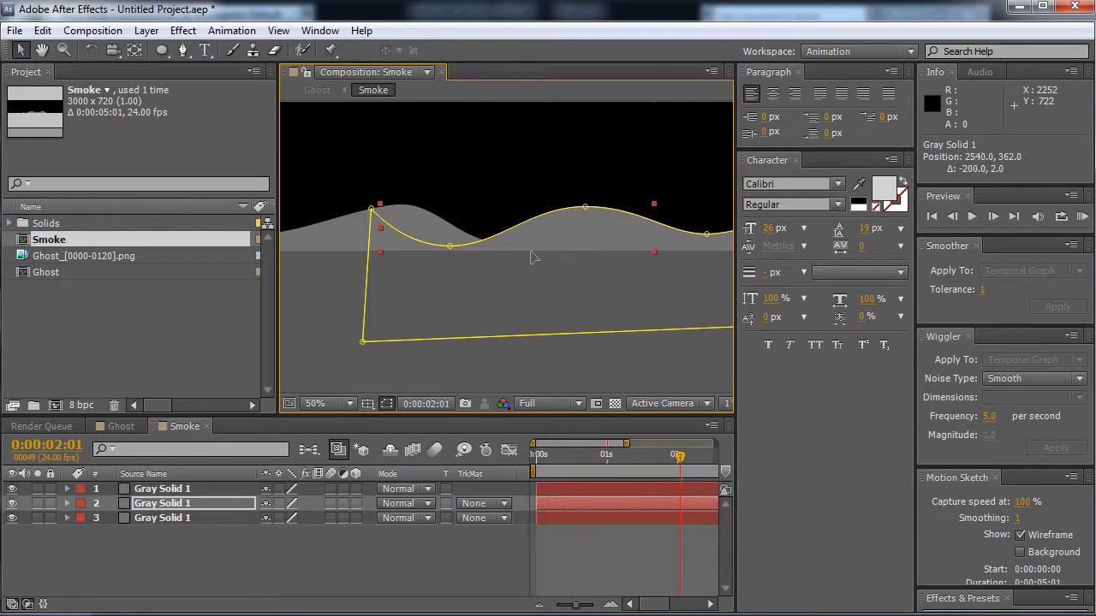
pyautogui.scroll(-2, 580, 270)
pyautogui.click(578, 299)
pyautogui.press('space')
pyautogui.moveTo(404, 296); pyautogui.dragTo(538, 297)
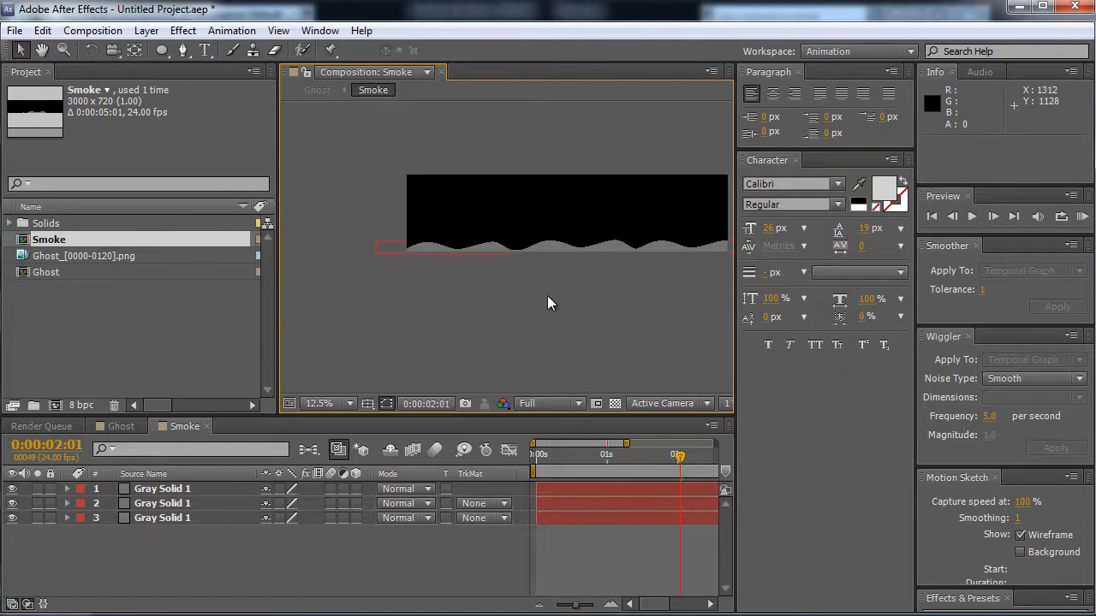
# In the Ghost composition, move the Smoke layer right to about X 1324 and reveal its Position property
pyautogui.click(100, 427)
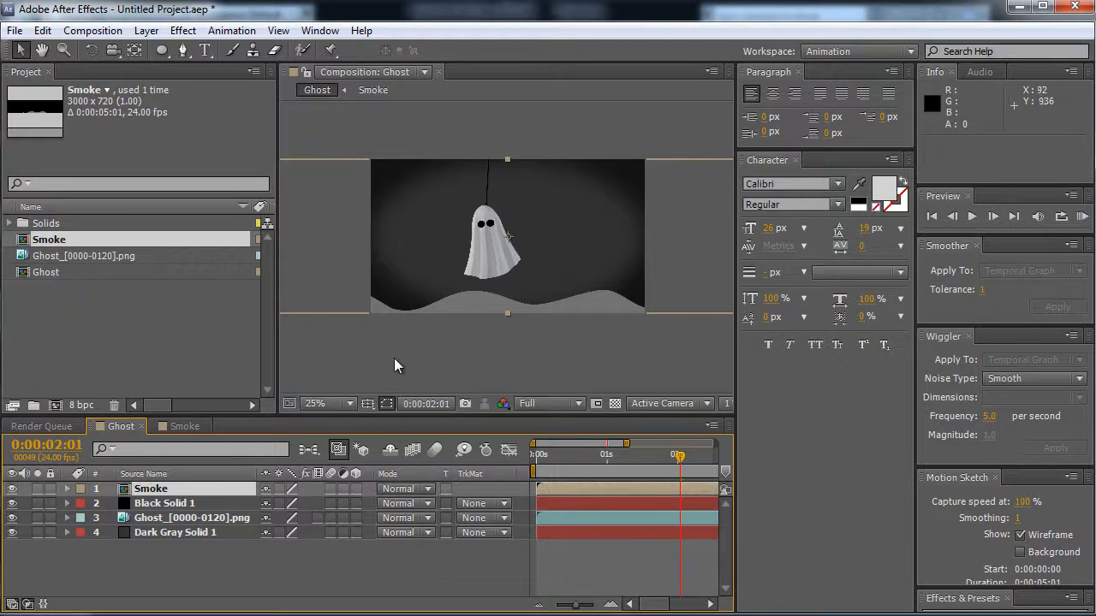
pyautogui.moveTo(403, 339); pyautogui.dragTo(561, 341)
pyautogui.press('p')
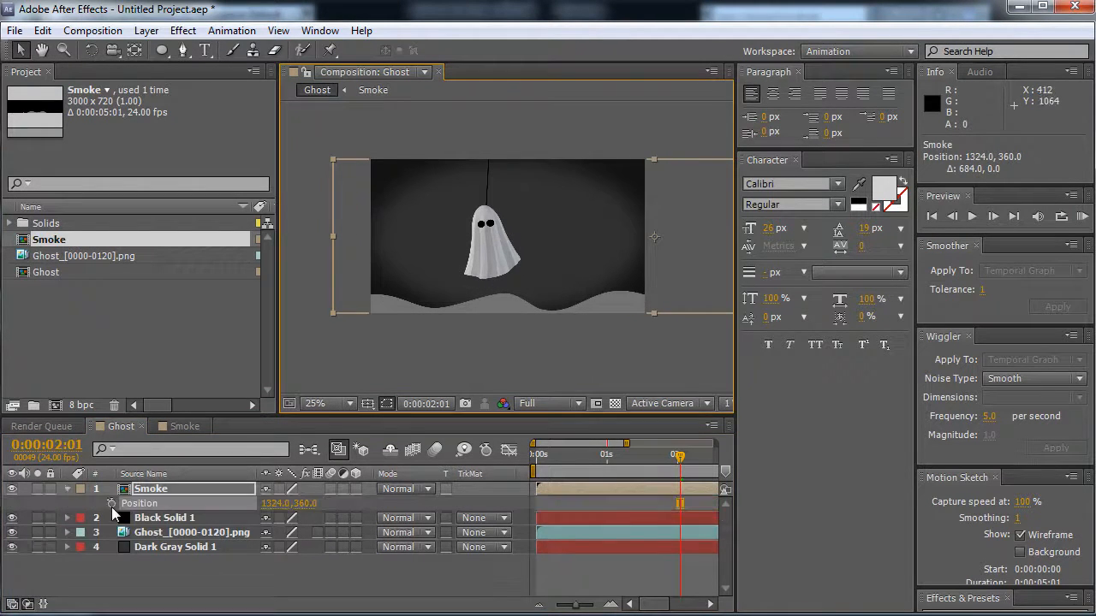
pyautogui.click(111, 504)
pyautogui.click(667, 504)
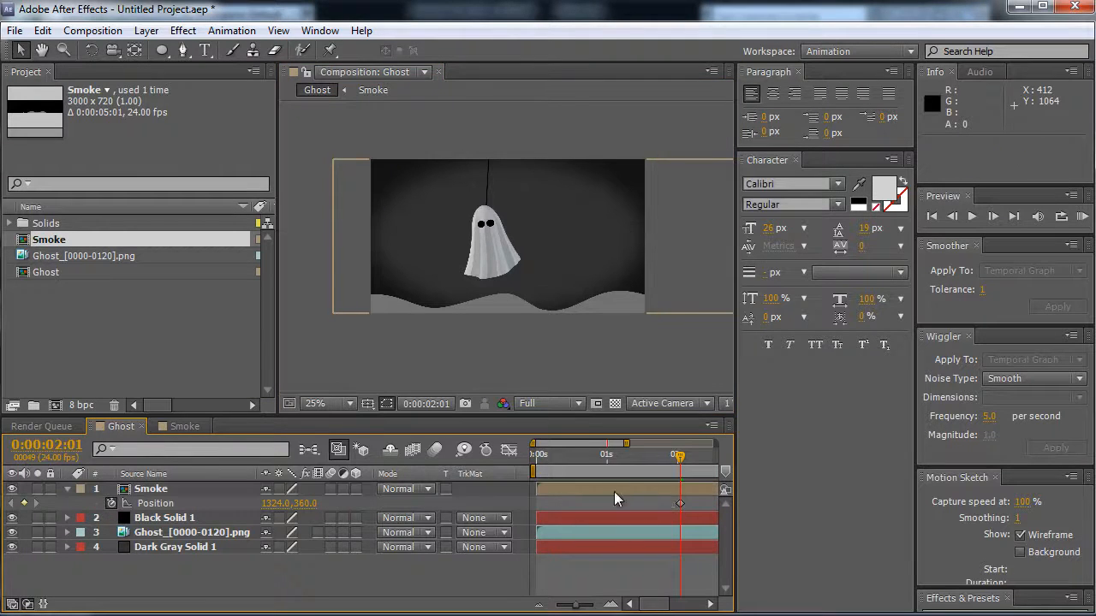
pyautogui.click(677, 503)
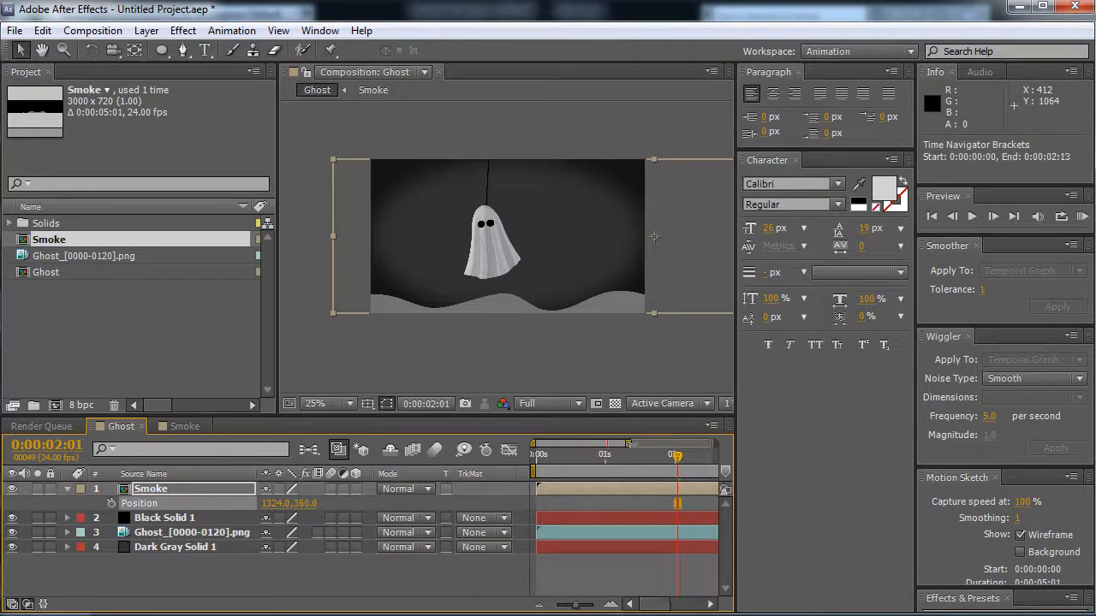
# Animate the Smoke layer's position from X 1324 at 0:00:00:00 to about X 596 at 0:00:05:00
pyautogui.moveTo(630, 443); pyautogui.dragTo(715, 443)
pyautogui.press('Home')
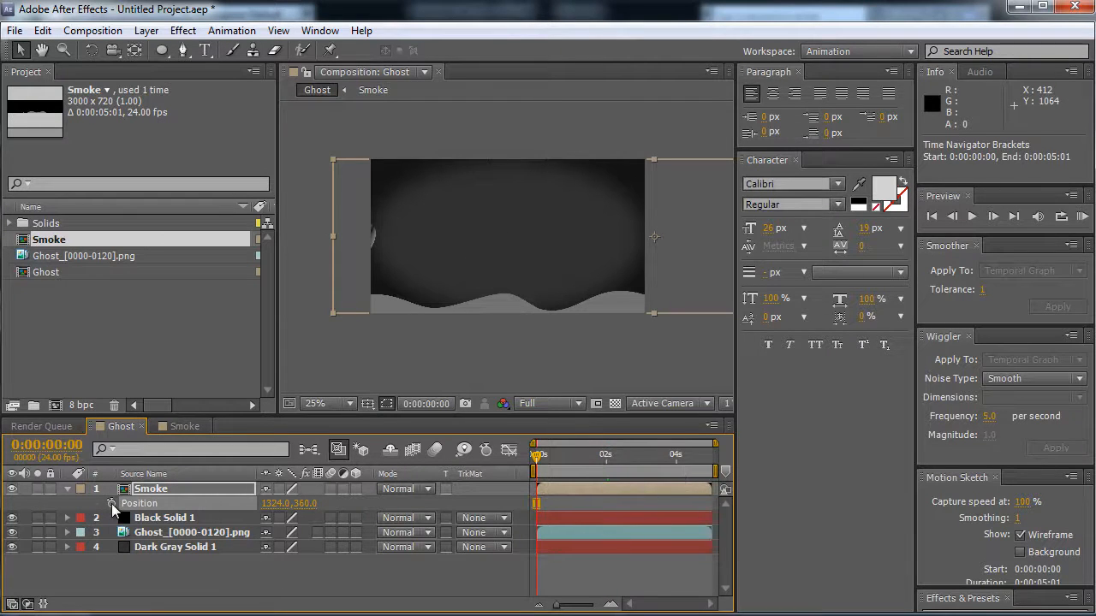
pyautogui.press('End')
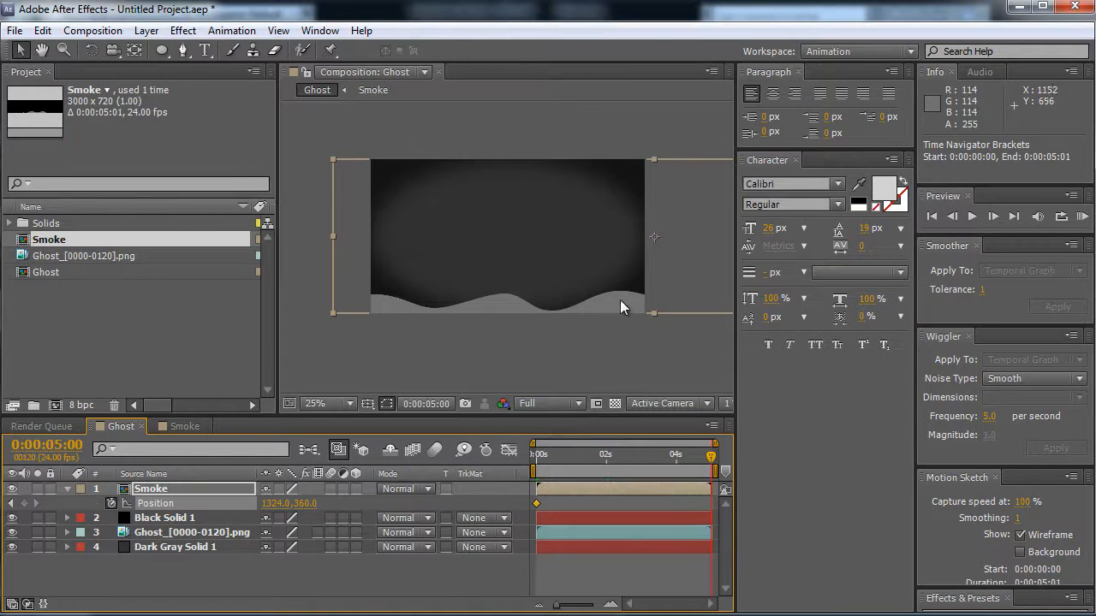
pyautogui.moveTo(629, 310); pyautogui.dragTo(472, 317)
pyautogui.moveTo(675, 456); pyautogui.dragTo(509, 466)
# Duplicate the animated Smoke layer and place the copy directly below the original in the layer order
pyautogui.click(189, 486)
pyautogui.hotkey('ctrl', 'd')
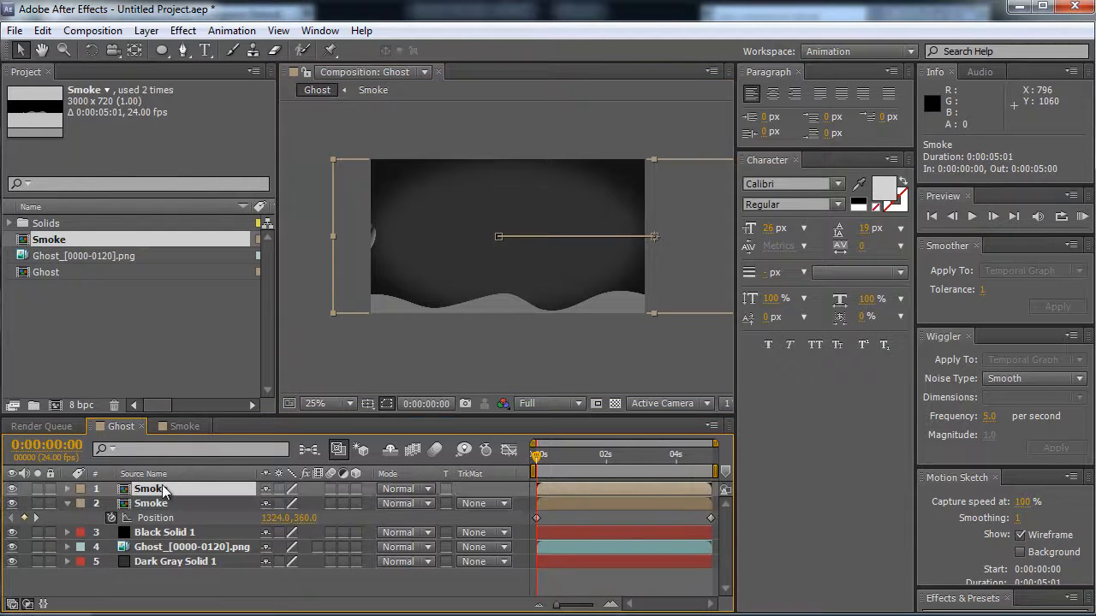
pyautogui.moveTo(165, 490); pyautogui.dragTo(170, 522)
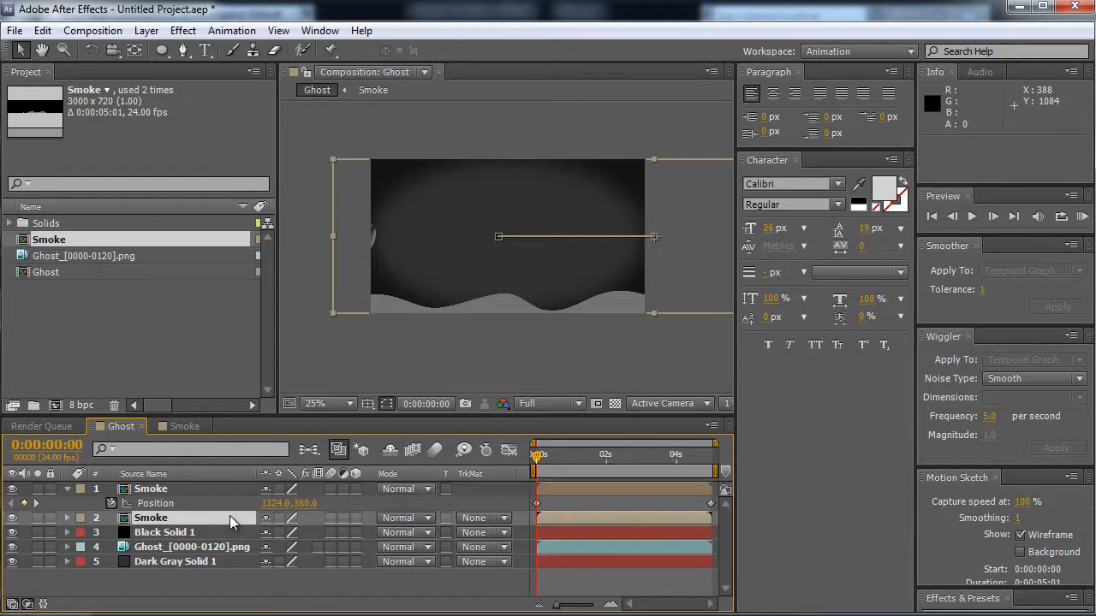
# Change the lower Smoke copy's position keyframes to about X 1028 at the start and X -196 at 0:00:05:00
pyautogui.press('p')
pyautogui.moveTo(468, 264); pyautogui.dragTo(406, 270)
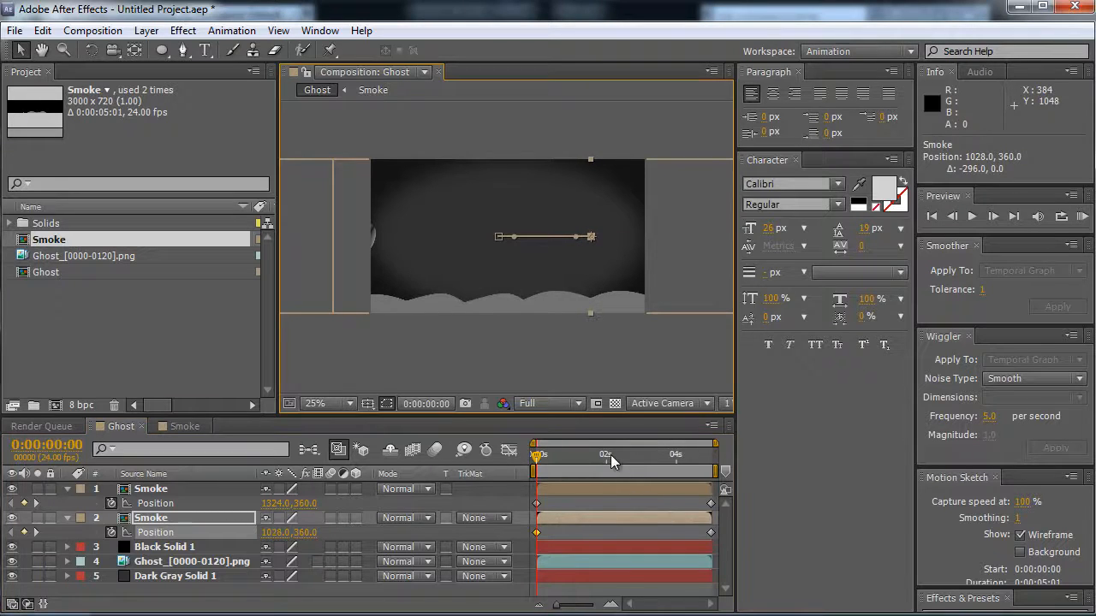
pyautogui.moveTo(610, 455); pyautogui.dragTo(711, 455)
pyautogui.moveTo(579, 281); pyautogui.dragTo(407, 306)
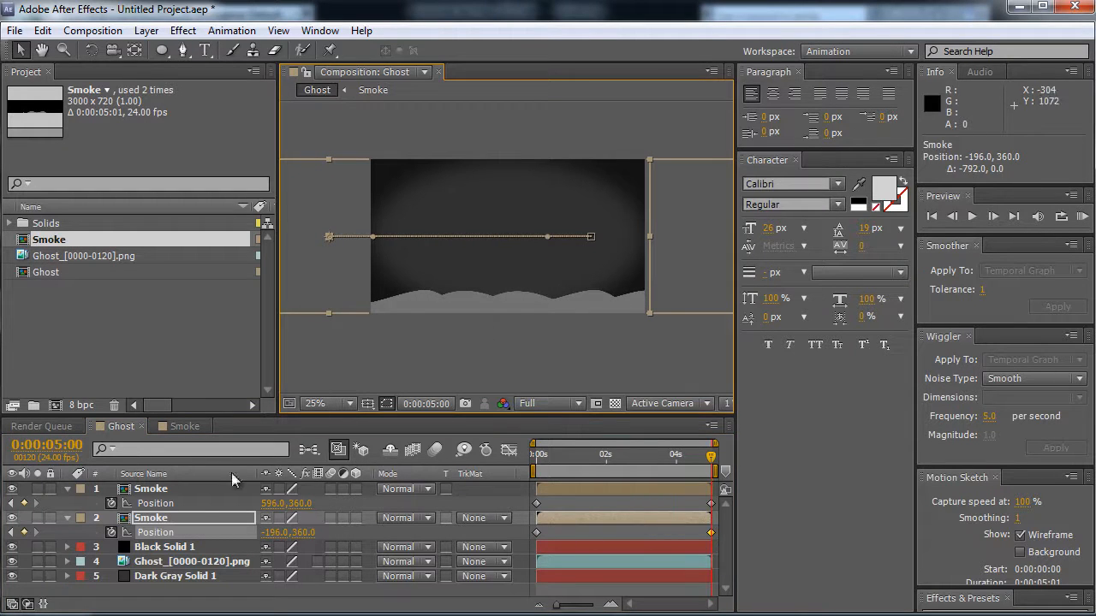
# Darken the lower Smoke layer with a Levels effect, setting Output White to 162
pyautogui.click(152, 519)
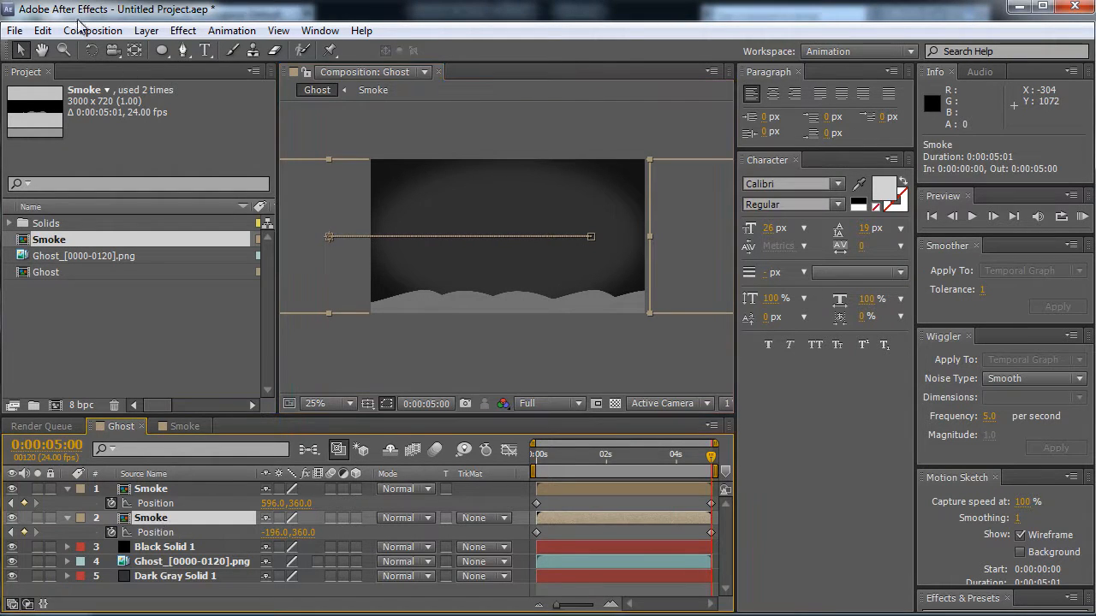
pyautogui.click(146, 31)
pyautogui.moveTo(182, 30)
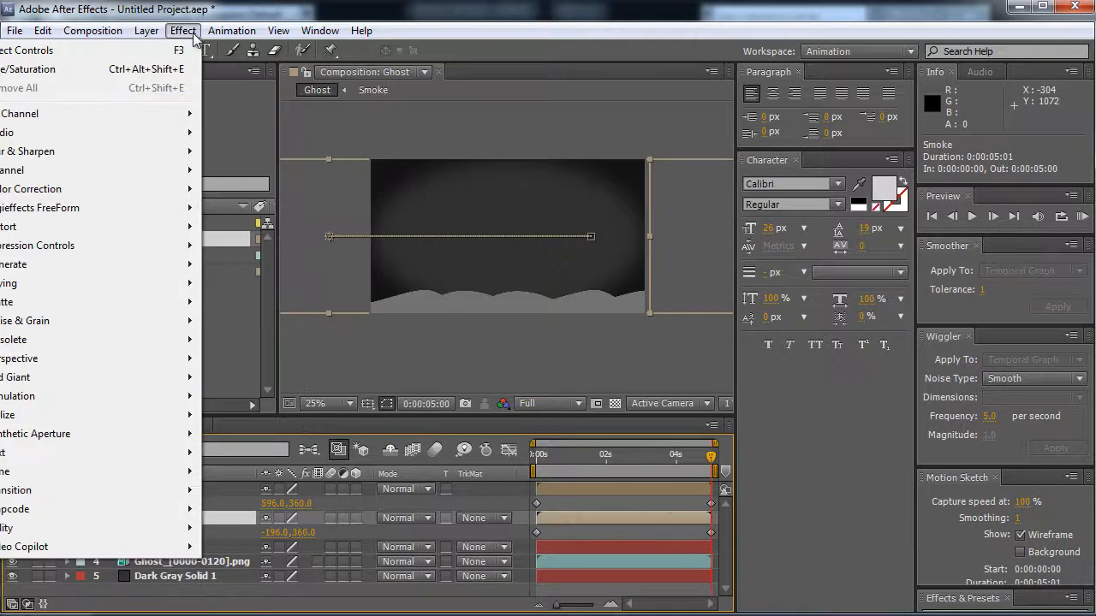
pyautogui.moveTo(88, 188)
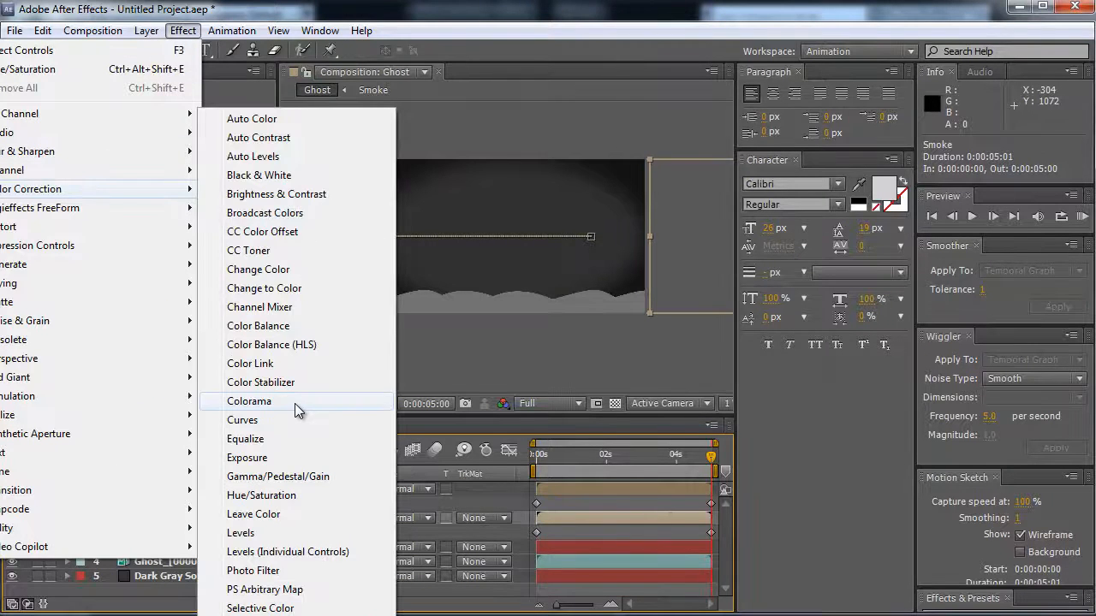
pyautogui.click(244, 534)
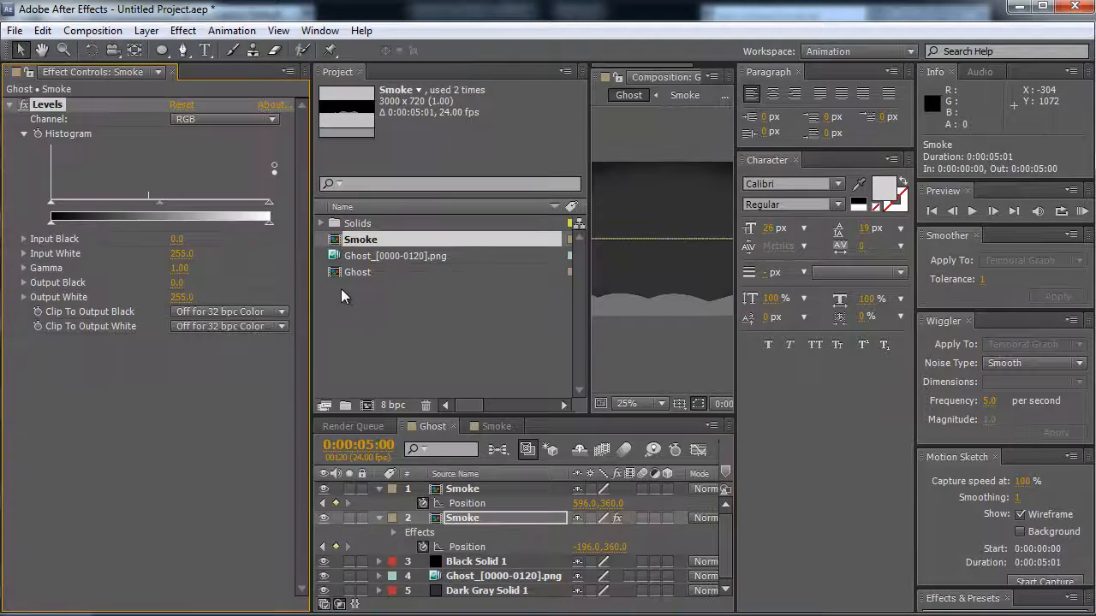
pyautogui.moveTo(270, 222); pyautogui.dragTo(191, 223)
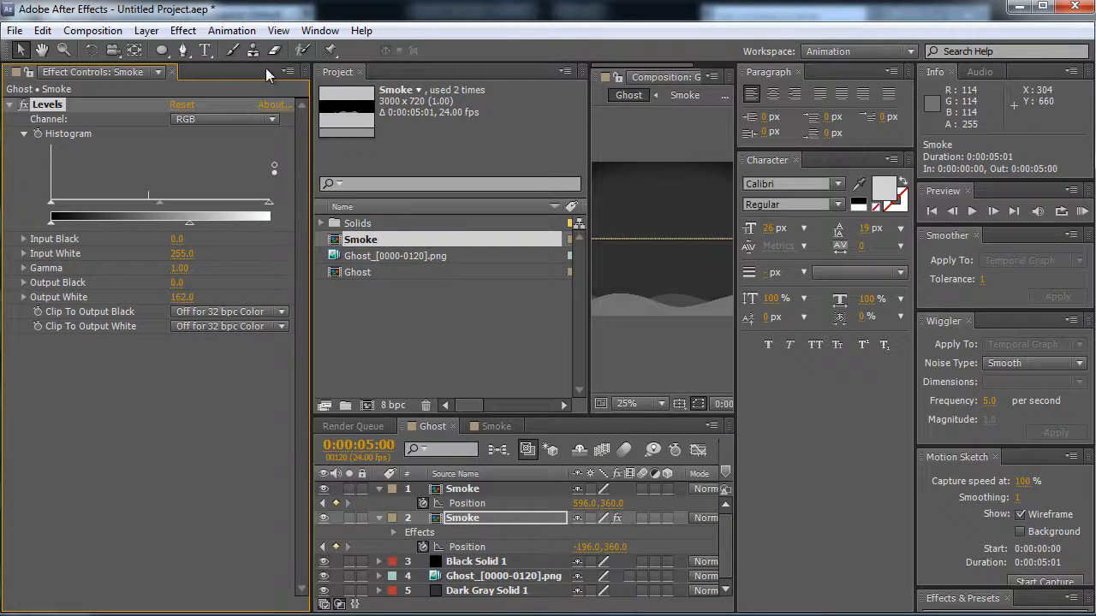
pyautogui.click(289, 71)
pyautogui.click(343, 116)
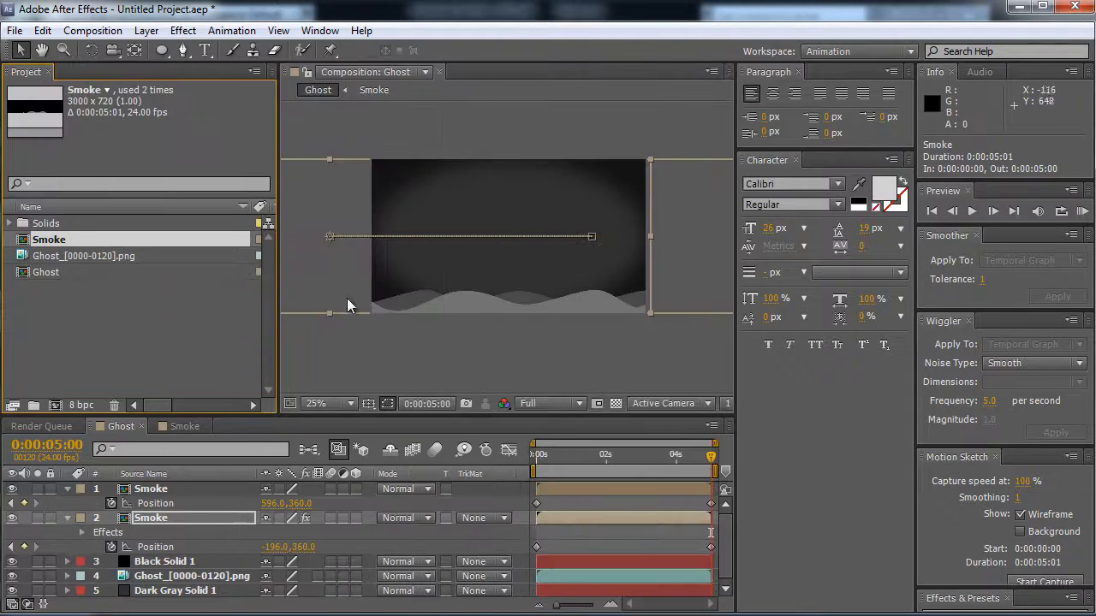
pyautogui.moveTo(556, 458); pyautogui.dragTo(674, 473)
# Duplicate the front Smoke layer and rotate the copy upside down so its waves hang from the frame's upper edge
pyautogui.click(156, 490)
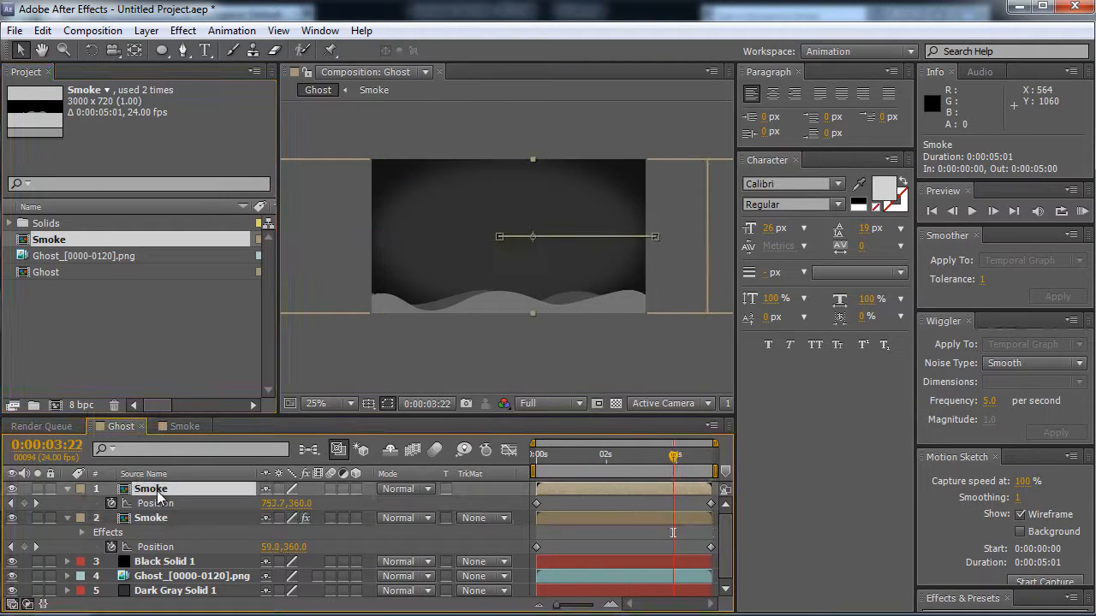
pyautogui.hotkey('ctrl', 'd')
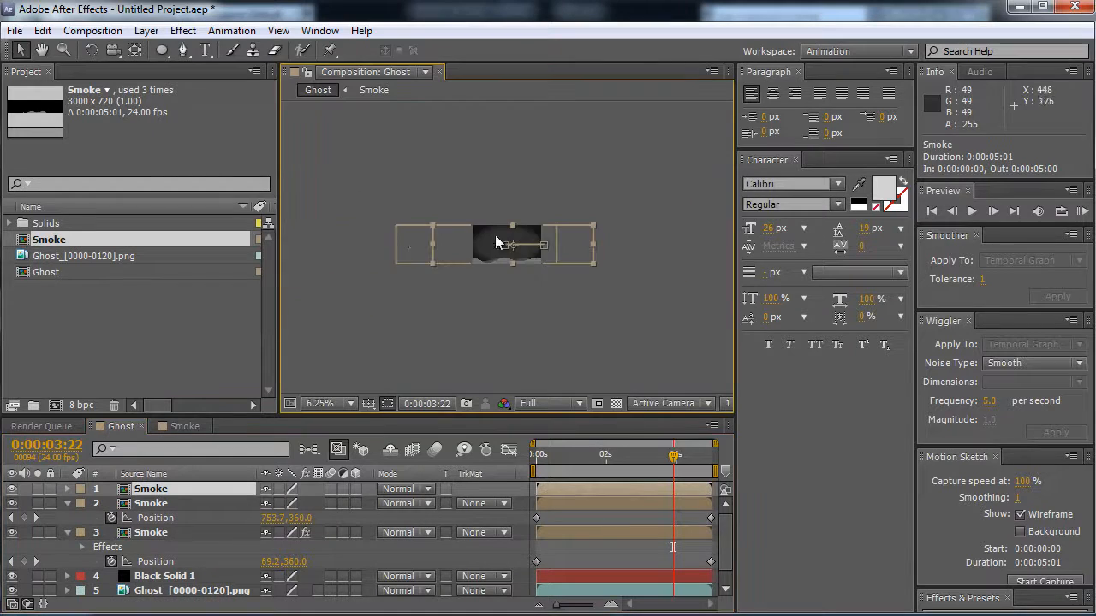
pyautogui.press(',')
pyautogui.press('w')
pyautogui.moveTo(402, 240); pyautogui.dragTo(640, 260)
pyautogui.moveTo(597, 458)
pyautogui.mouseDown()
pyautogui.moveTo(633, 469)
pyautogui.moveTo(611, 469)
pyautogui.moveTo(697, 471)
pyautogui.moveTo(583, 471)
pyautogui.moveTo(517, 486)
pyautogui.moveTo(607, 479)
pyautogui.moveTo(597, 480)
pyautogui.mouseUp()
pyautogui.scroll(3, 506, 349)
pyautogui.scroll(-2, 507, 349)
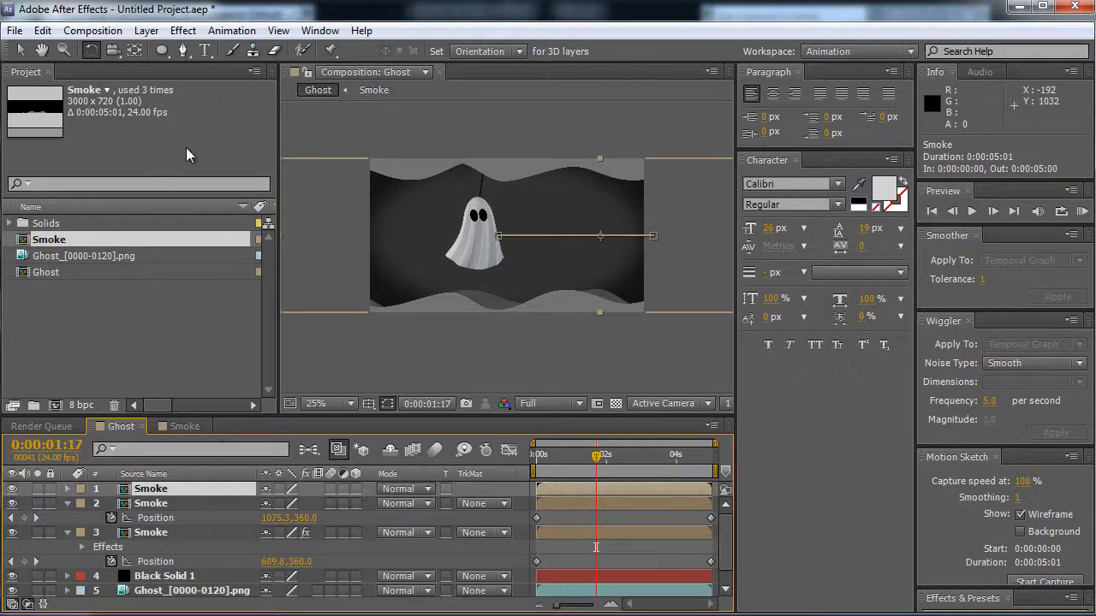
# Add a Drop Shadow layer style to the upside-down Smoke layer and expand its settings
pyautogui.click(146, 30)
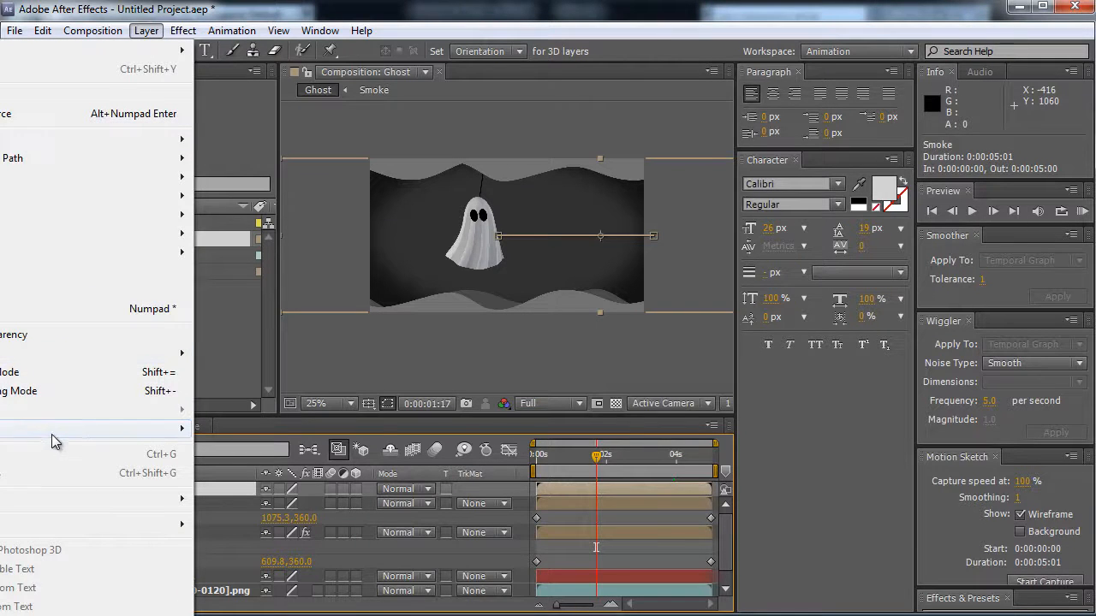
pyautogui.moveTo(97, 438)
pyautogui.click(325, 489)
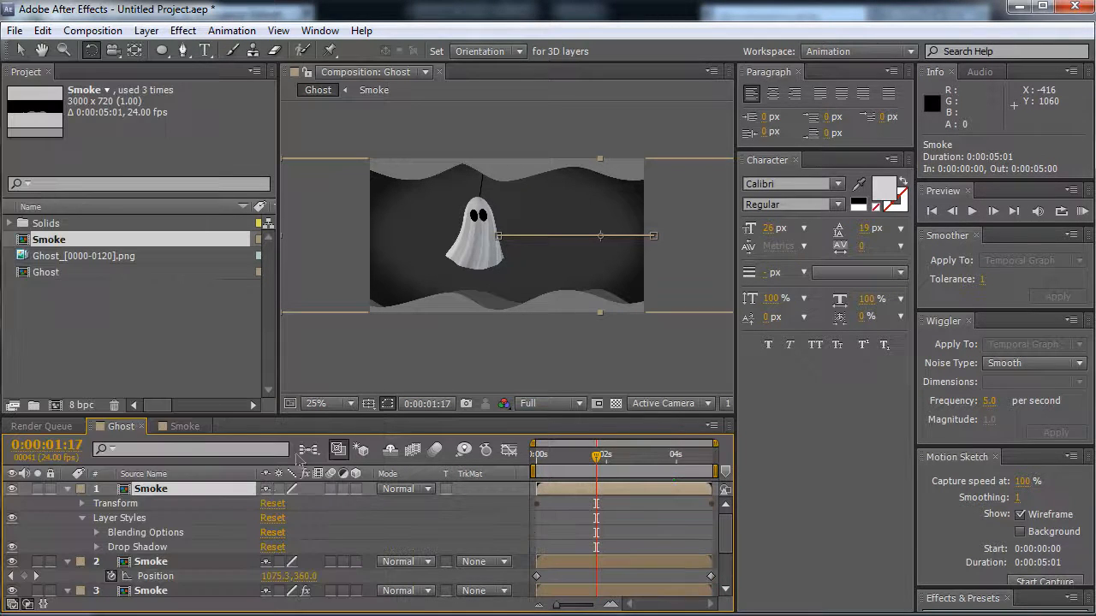
pyautogui.scroll(2, 489, 300)
pyautogui.scroll(1, 235, 422)
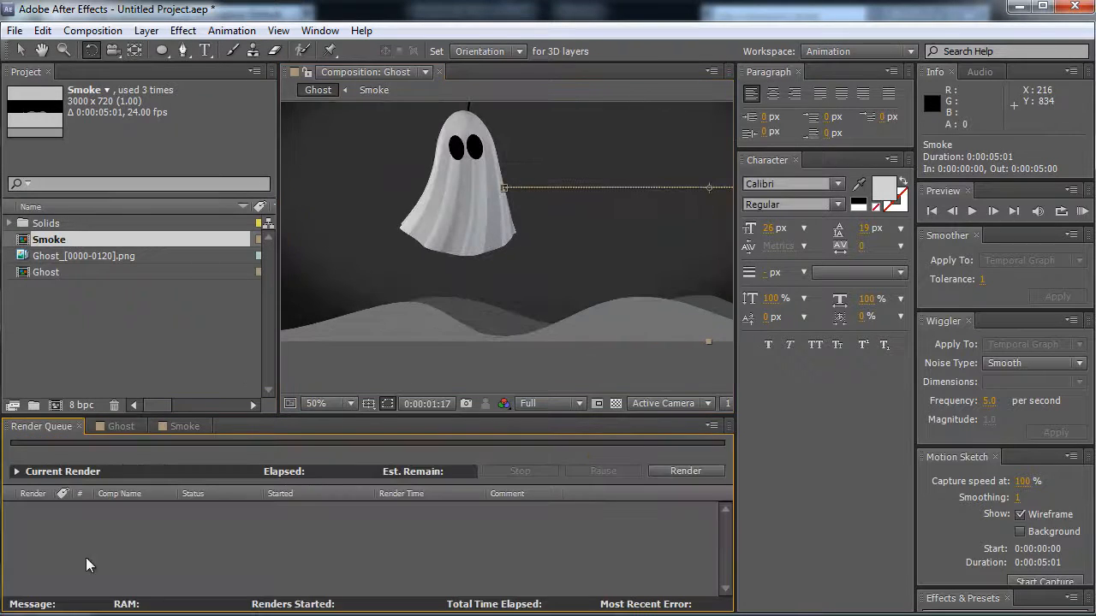
pyautogui.click(138, 423)
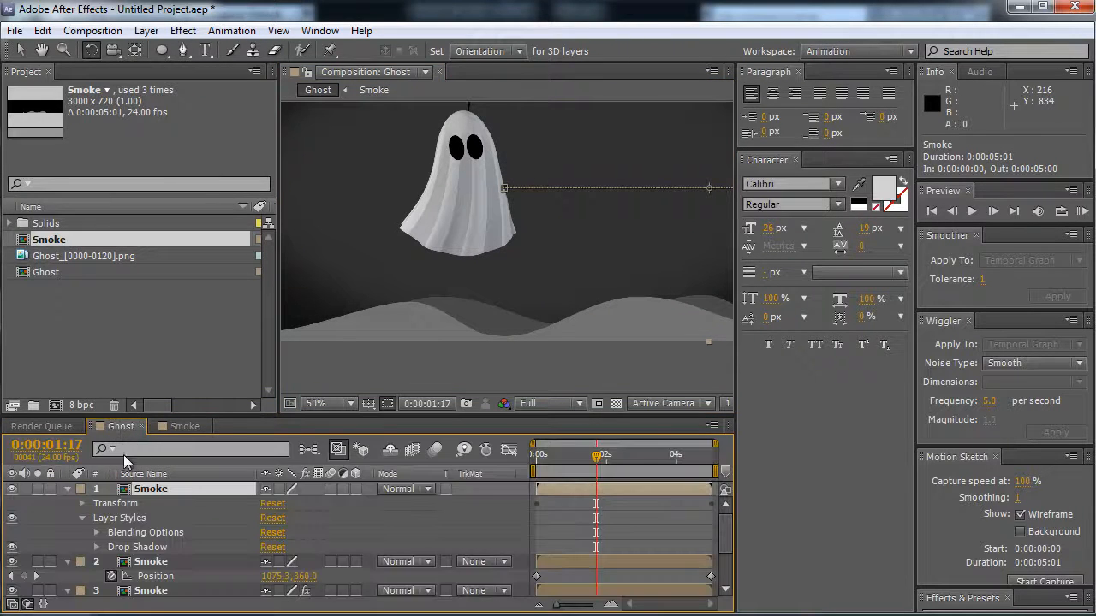
pyautogui.click(96, 547)
pyautogui.scroll(-3, 225, 520)
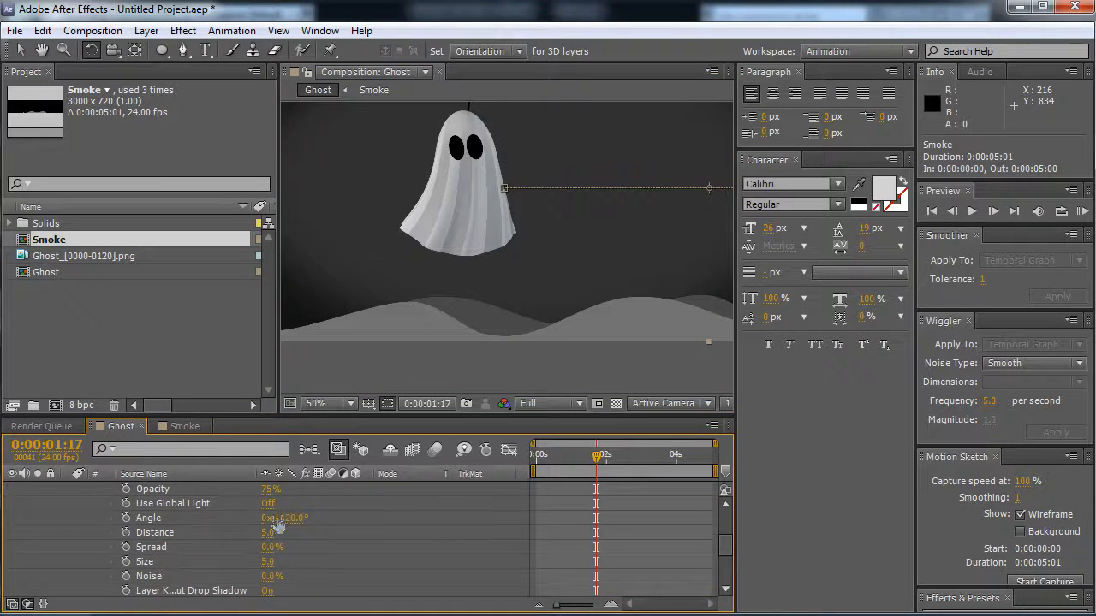
# Examine the drop shadow along the upper waves, hiding and showing the upside-down Smoke layer for comparison
pyautogui.scroll(1, 277, 524)
pyautogui.moveTo(461, 328); pyautogui.dragTo(572, 341, button='middle')
pyautogui.scroll(-2, 576, 339)
pyautogui.moveTo(565, 315); pyautogui.dragTo(509, 328, button='middle')
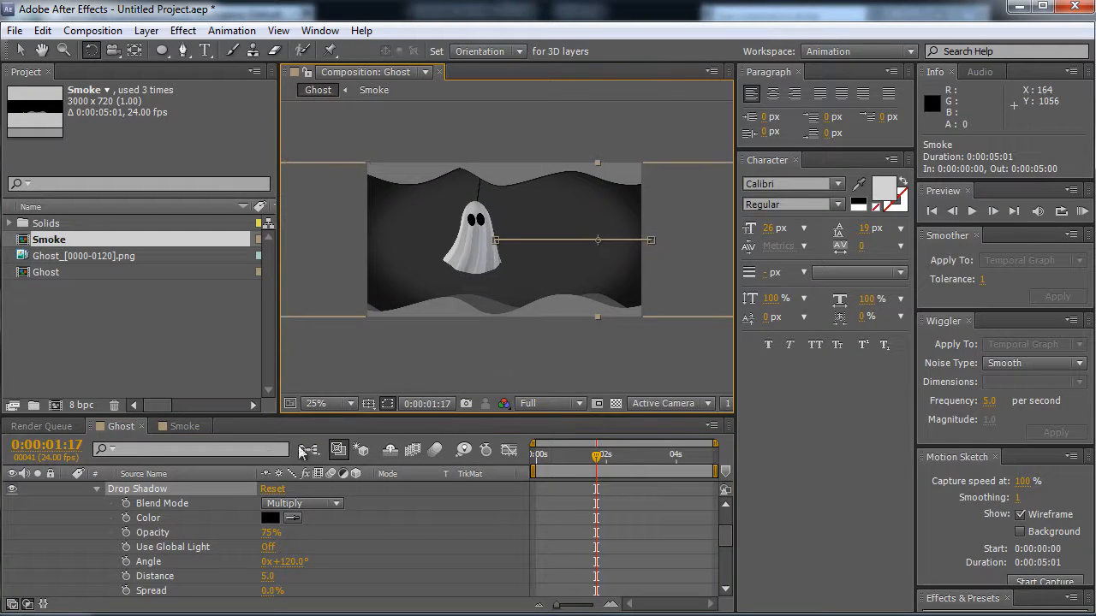
pyautogui.scroll(2, 214, 529)
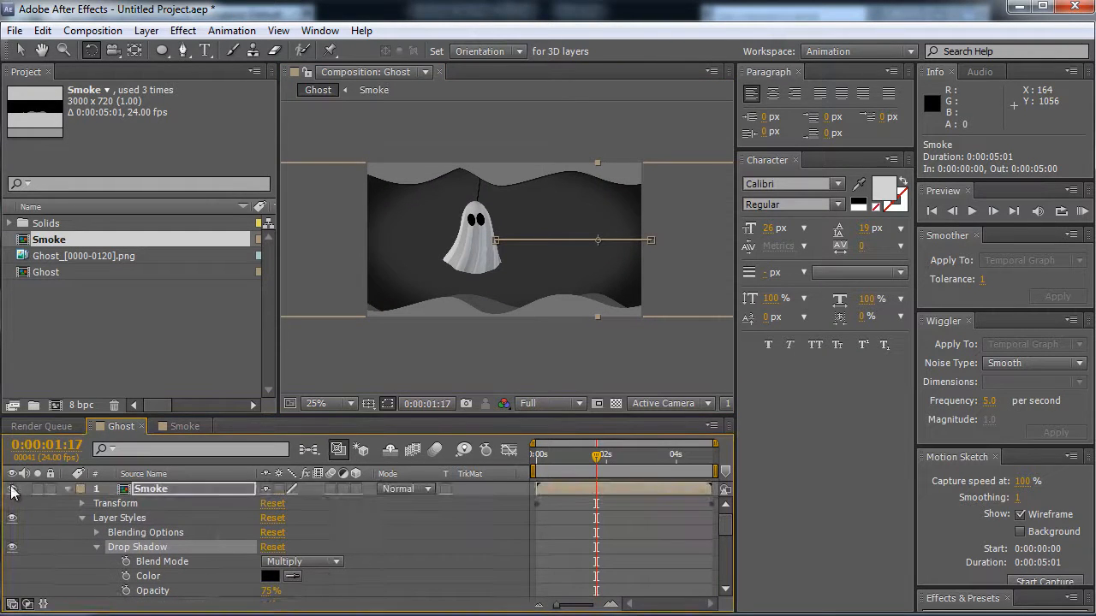
pyautogui.click(12, 489)
pyautogui.click(12, 489)
pyautogui.moveTo(430, 358); pyautogui.dragTo(442, 359, button='middle')
pyautogui.scroll(2, 493, 214)
pyautogui.moveTo(493, 214); pyautogui.dragTo(514, 274, button='middle')
pyautogui.scroll(1, 515, 274)
pyautogui.scroll(-1, 393, 381)
pyautogui.moveTo(396, 289); pyautogui.dragTo(404, 315, button='middle')
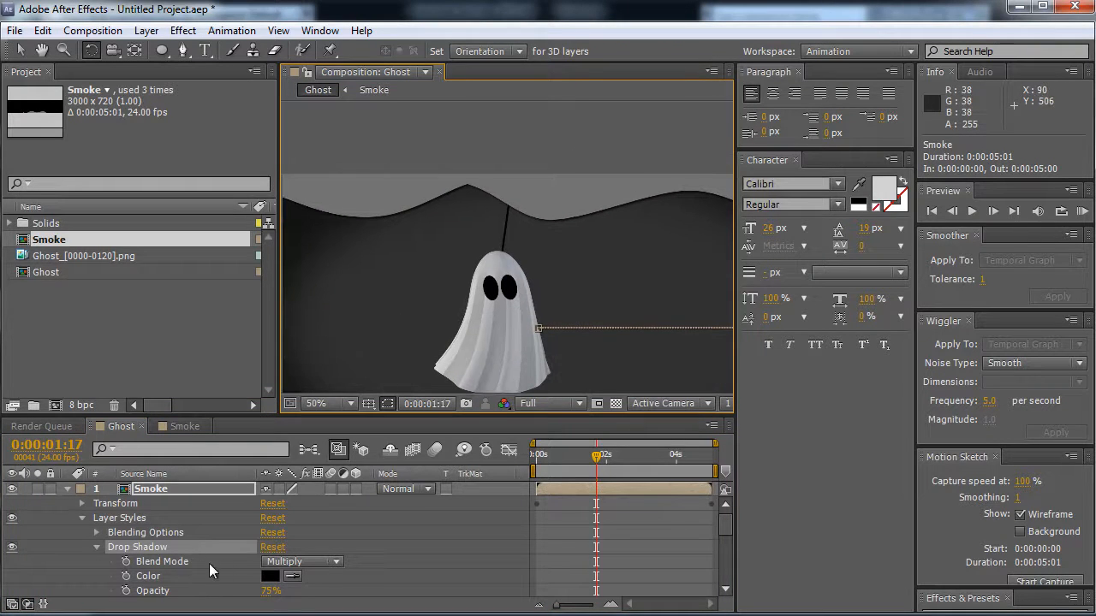
# Set the upper smoke's drop shadow to an angle of 107°, a distance of 15 and a size of 43
pyautogui.scroll(-1, 257, 575)
pyautogui.moveTo(268, 590); pyautogui.dragTo(296, 549)
pyautogui.scroll(-1, 279, 572)
pyautogui.scroll(-2, 485, 357)
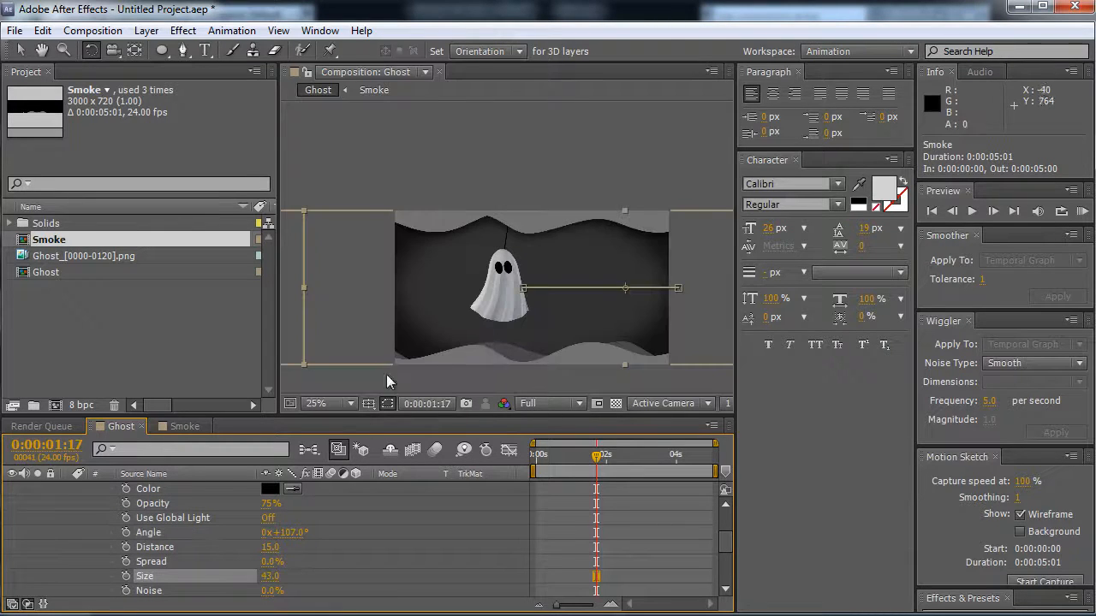
pyautogui.scroll(2, 172, 518)
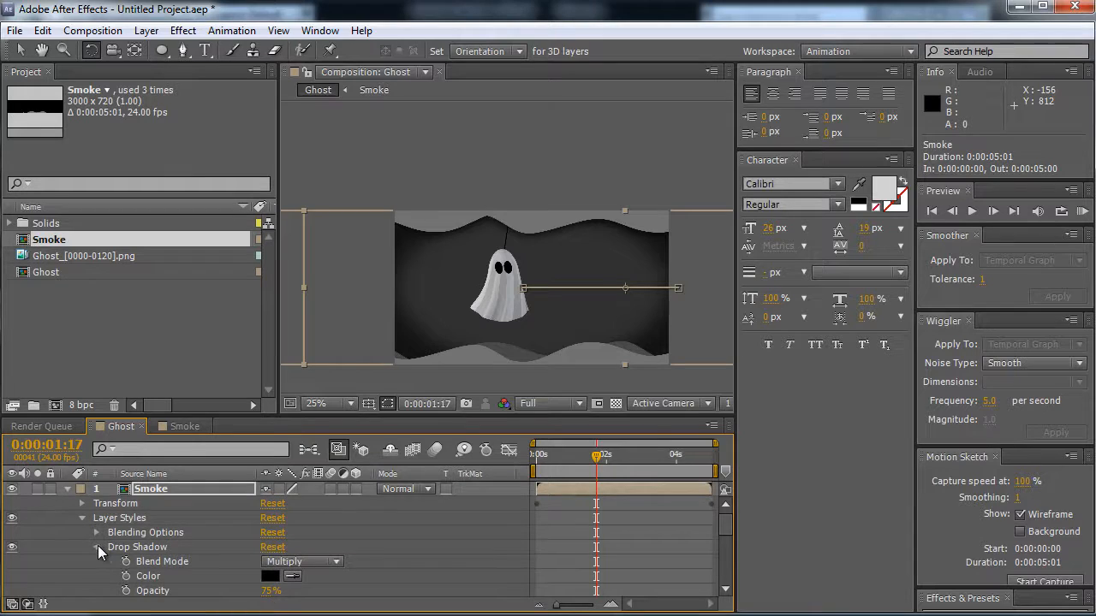
# Copy the upper smoke's Drop Shadow style and paste it onto both lower Smoke layers
pyautogui.click(97, 547)
pyautogui.click(140, 548)
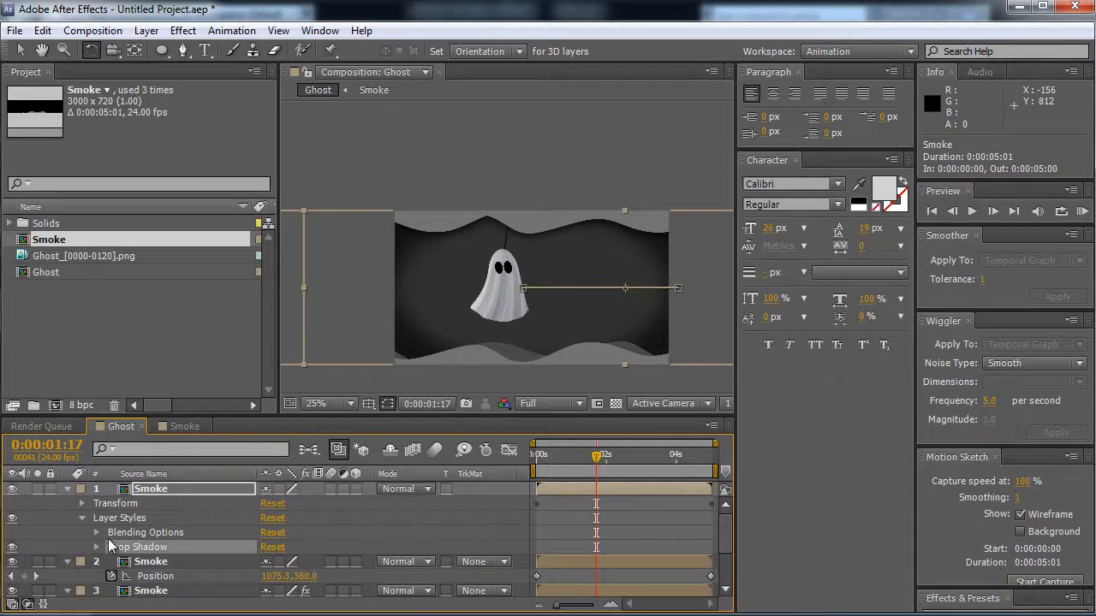
pyautogui.click(83, 518)
pyautogui.click(151, 533)
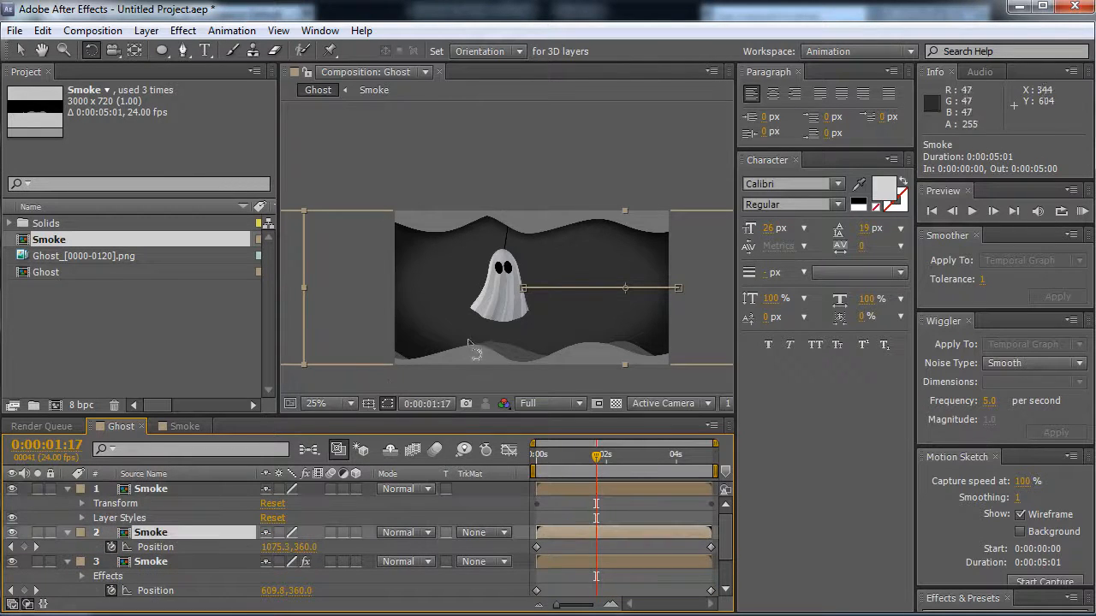
pyautogui.scroll(2, 532, 280)
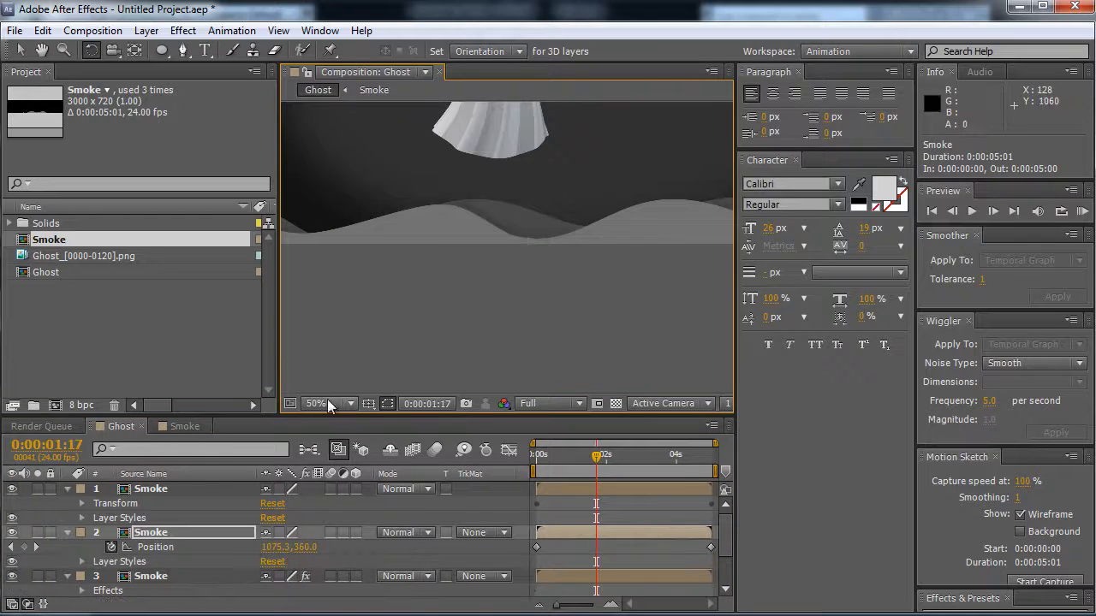
pyautogui.click(151, 576)
pyautogui.scroll(-1, 146, 582)
pyautogui.scroll(-2, 483, 315)
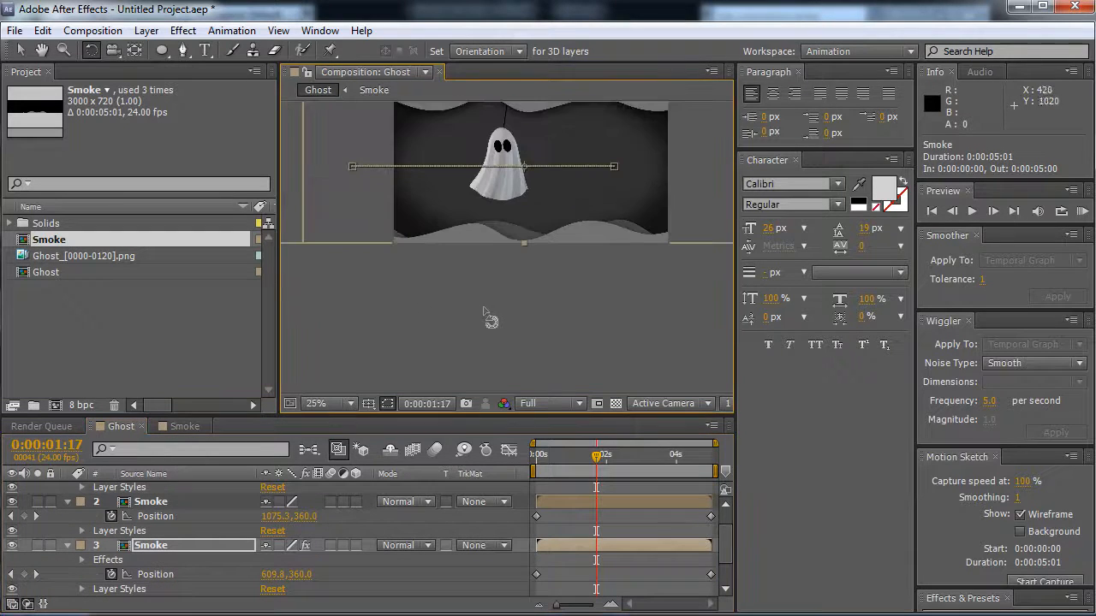
# Paste the same Drop Shadow style onto the Ghost_[0000-0120].png layer and collapse the expanded layer properties
pyautogui.click(68, 502)
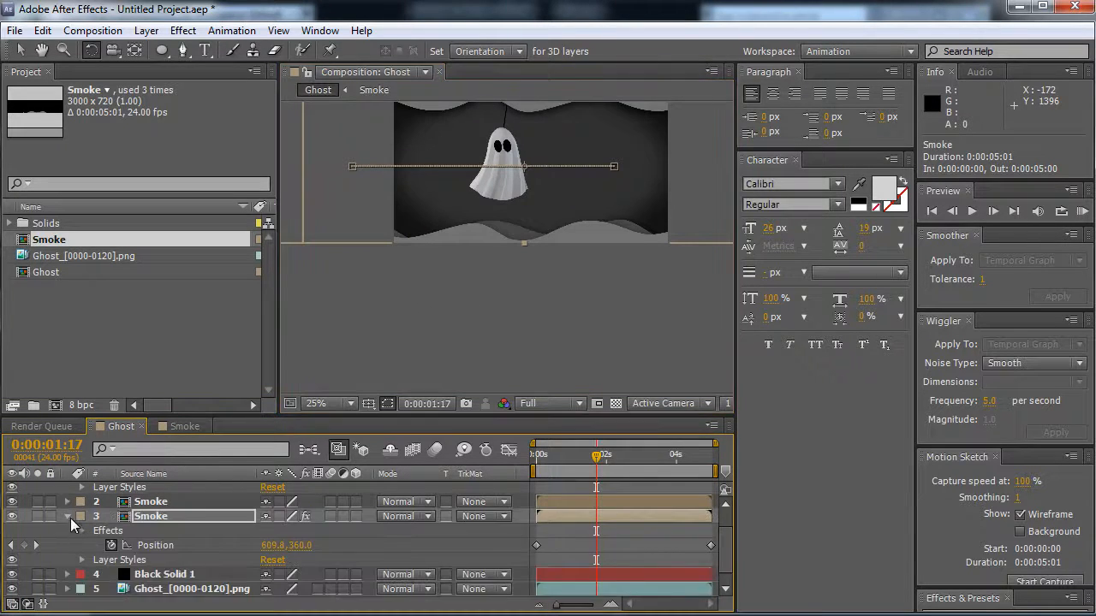
pyautogui.click(68, 517)
pyautogui.click(158, 582)
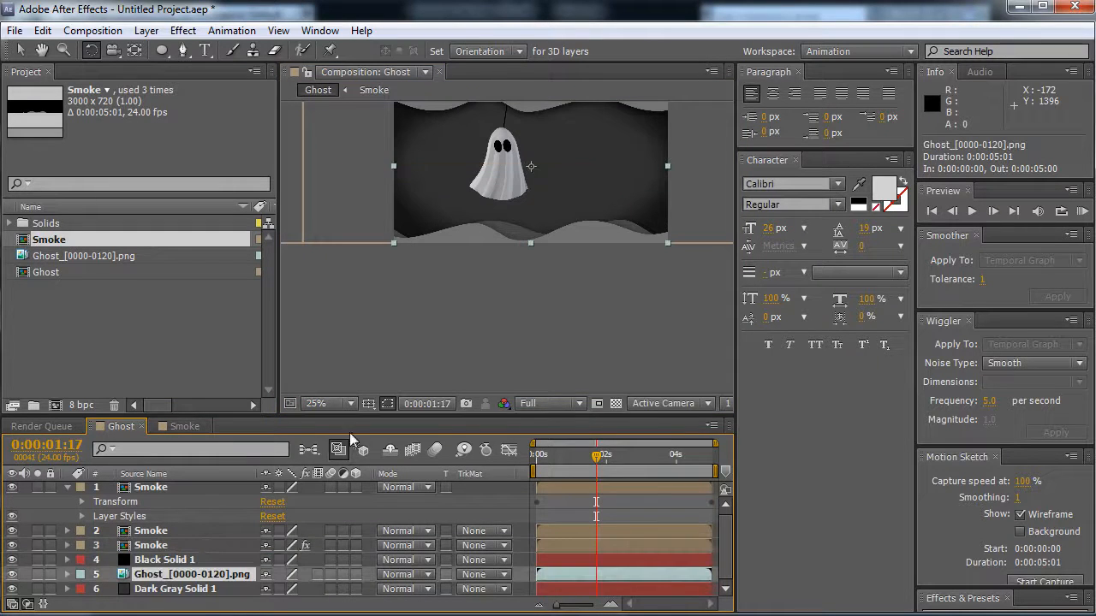
pyautogui.hotkey('ctrl', 'v')
pyautogui.moveTo(534, 244); pyautogui.dragTo(525, 291, button='middle')
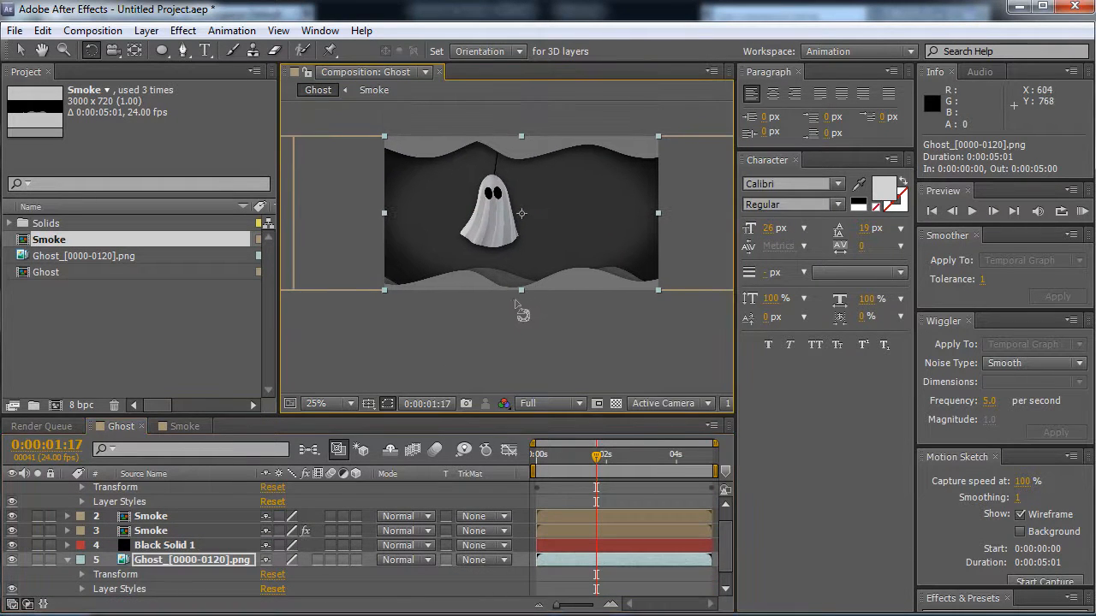
pyautogui.scroll(3, 518, 306)
pyautogui.scroll(-3, 565, 266)
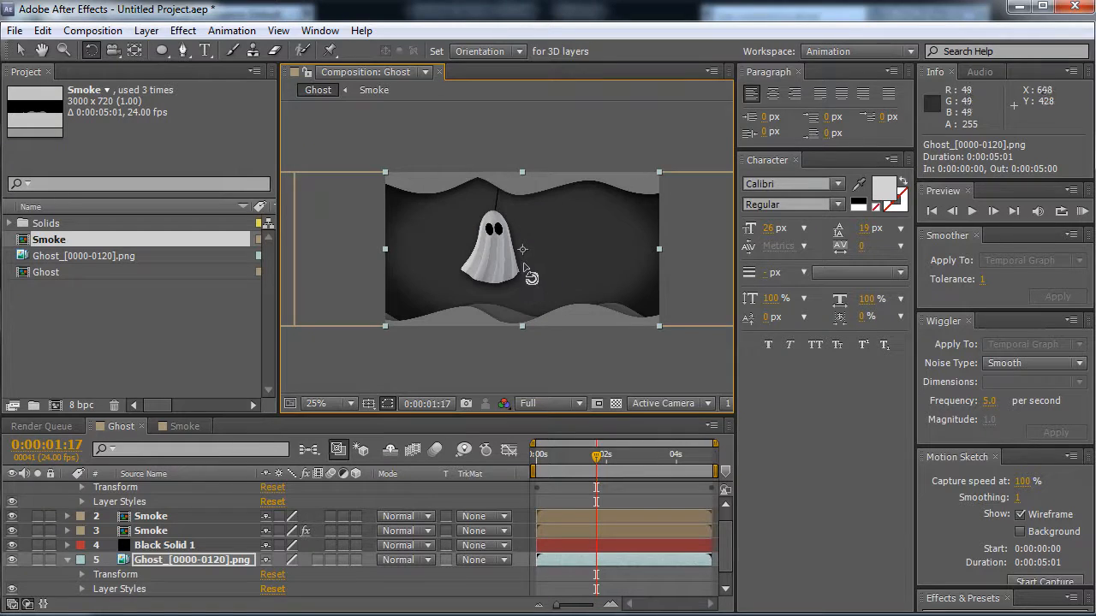
pyautogui.moveTo(541, 266)
pyautogui.mouseDown(button='middle')
pyautogui.moveTo(562, 268)
pyautogui.moveTo(533, 266)
pyautogui.moveTo(542, 270)
pyautogui.mouseUp(button='middle')
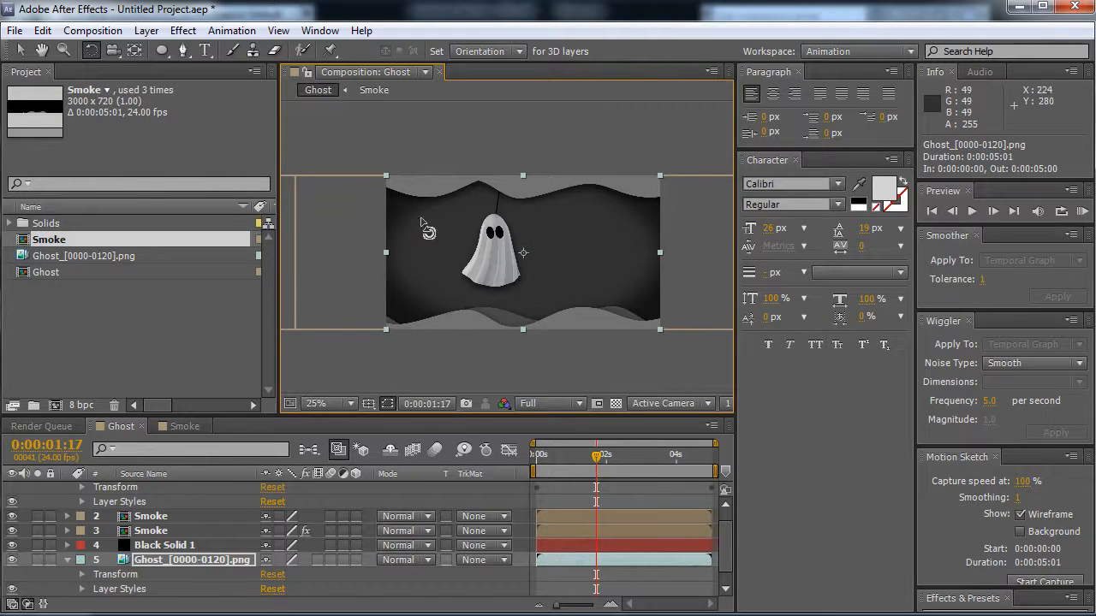
pyautogui.hotkey('ctrl', 'shift', 'a')
pyautogui.scroll(1, 183, 536)
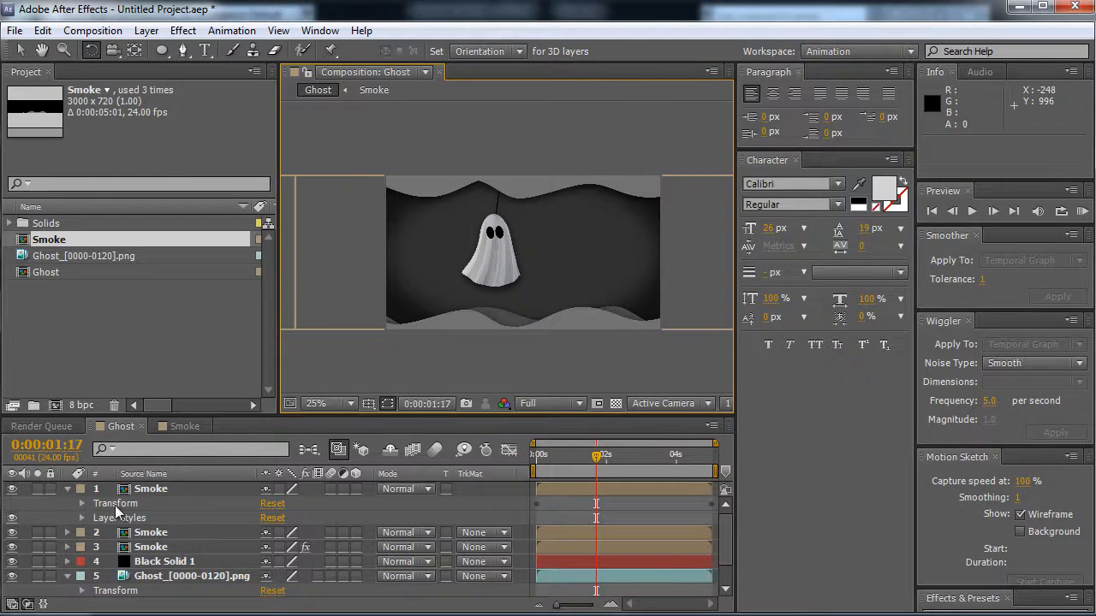
pyautogui.click(68, 489)
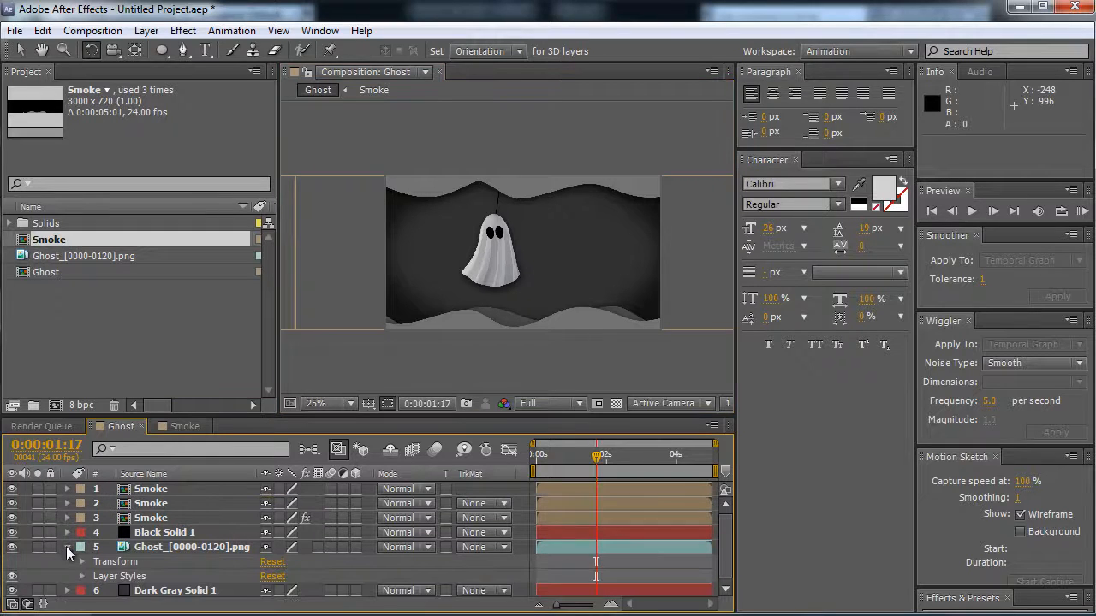
pyautogui.click(67, 547)
# Add a new adjustment layer above all the layers of the Ghost composition
pyautogui.click(147, 31)
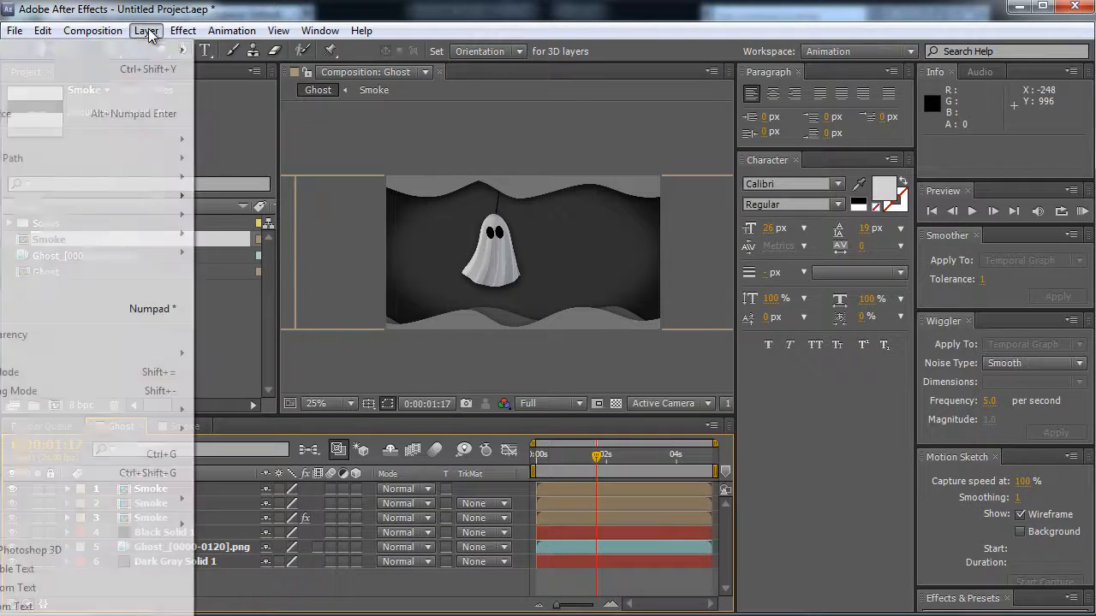
pyautogui.moveTo(59, 53)
pyautogui.click(283, 161)
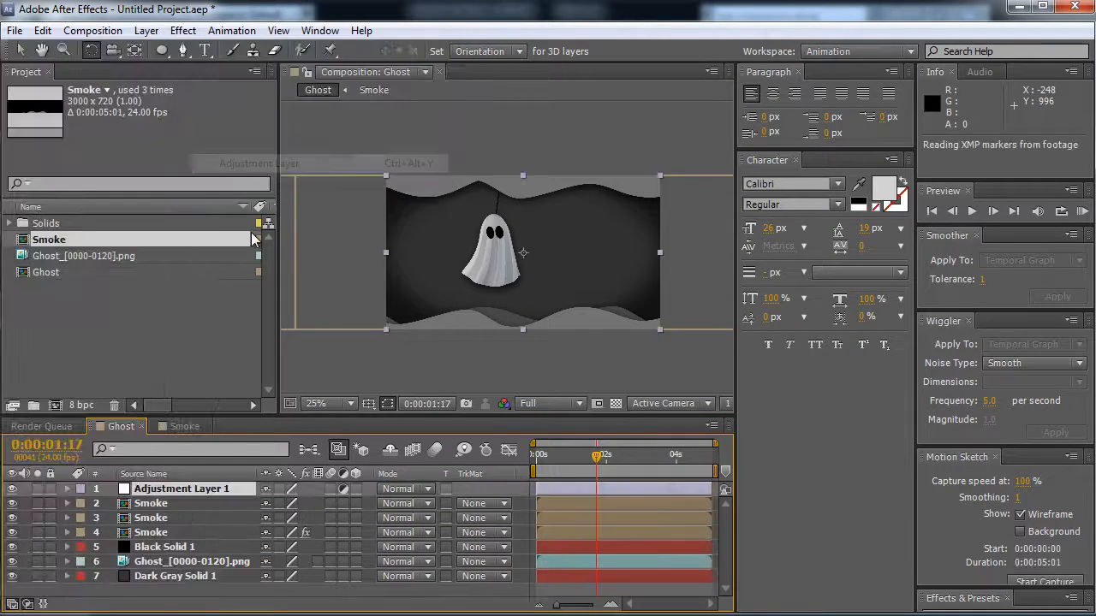
# Apply Hue/Saturation to the adjustment layer with Colorize enabled and Colorize Saturation at 0, then close the effect settings
pyautogui.click(190, 31)
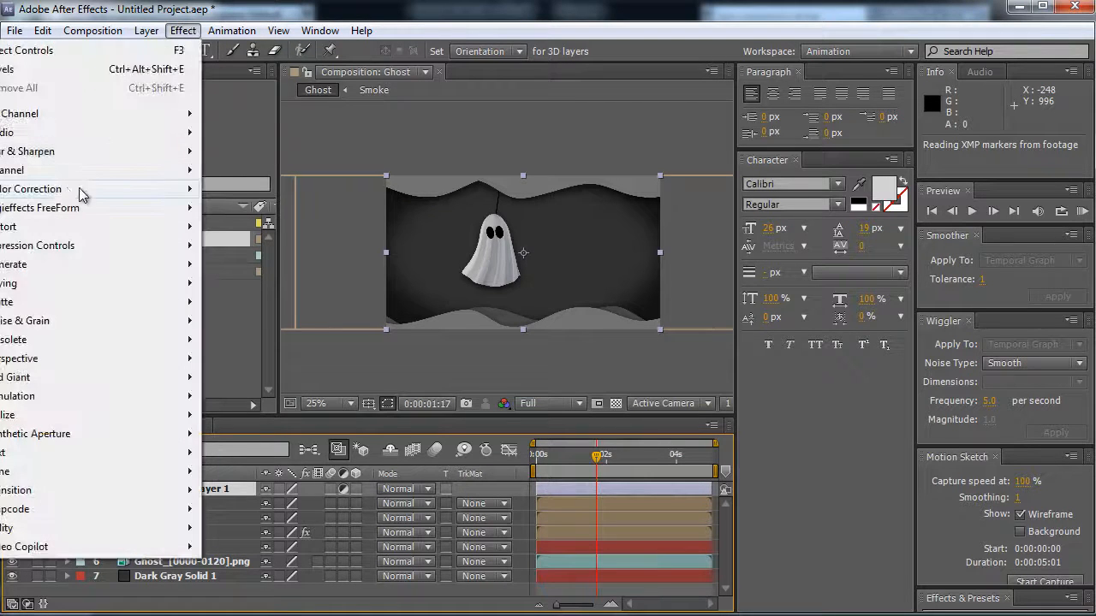
pyautogui.moveTo(78, 190)
pyautogui.click(261, 495)
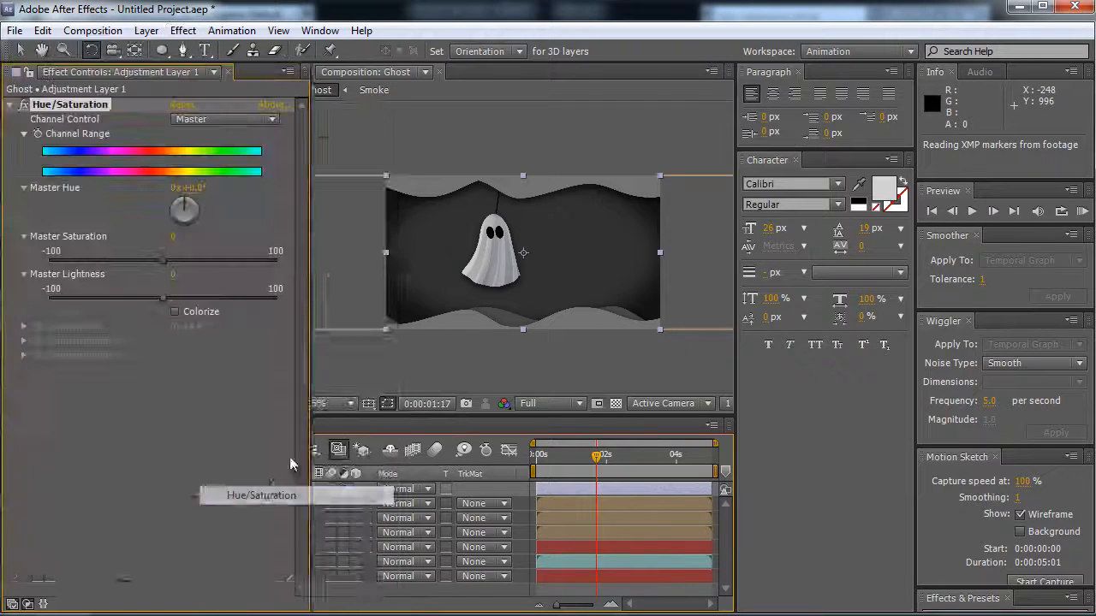
pyautogui.click(175, 312)
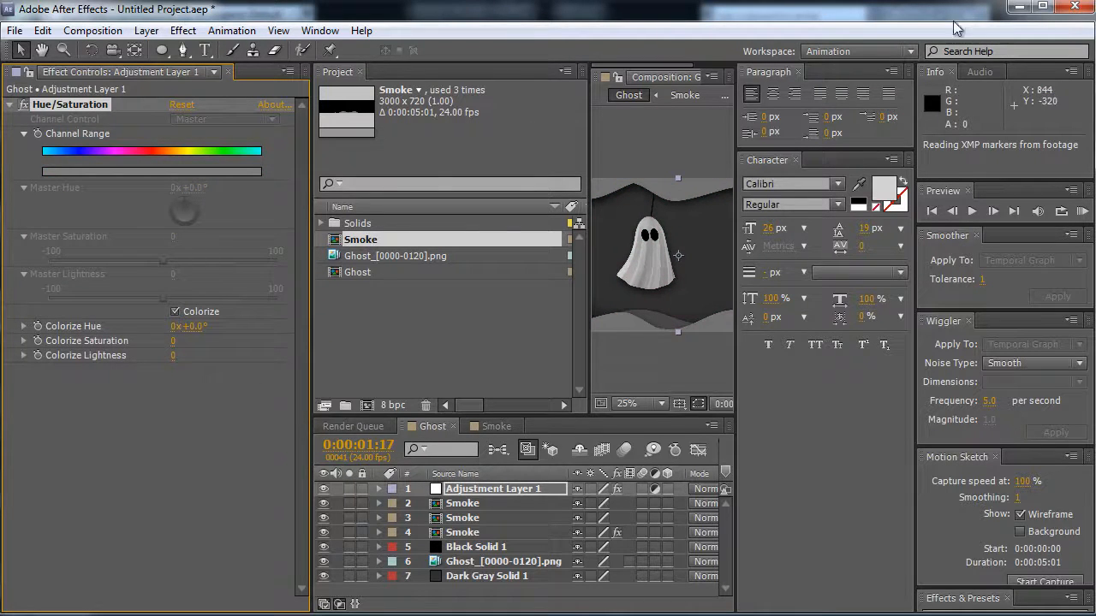
pyautogui.click(291, 72)
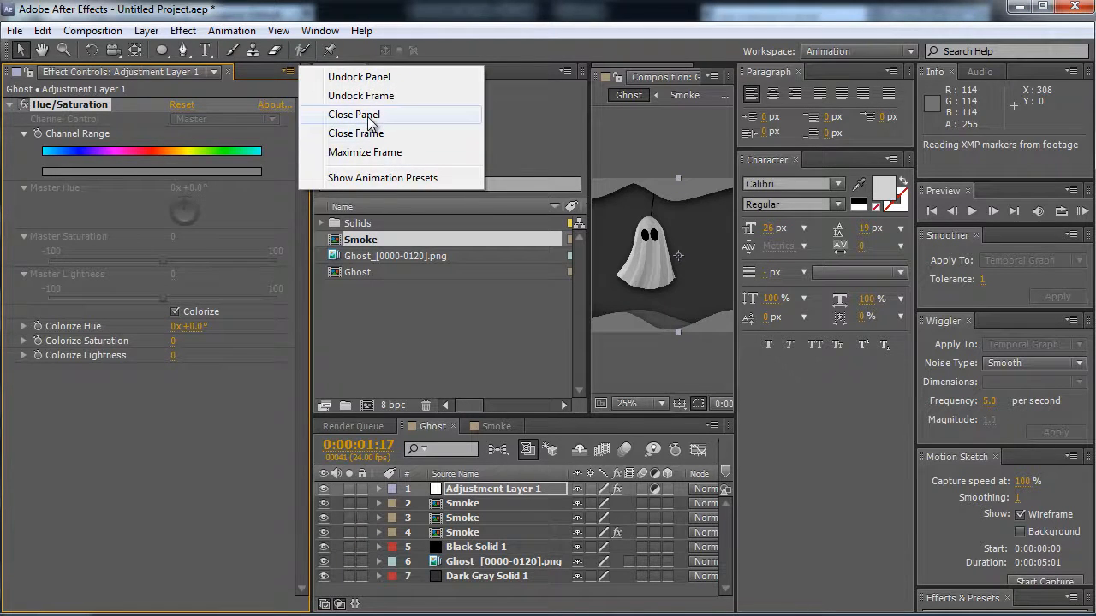
pyautogui.click(370, 115)
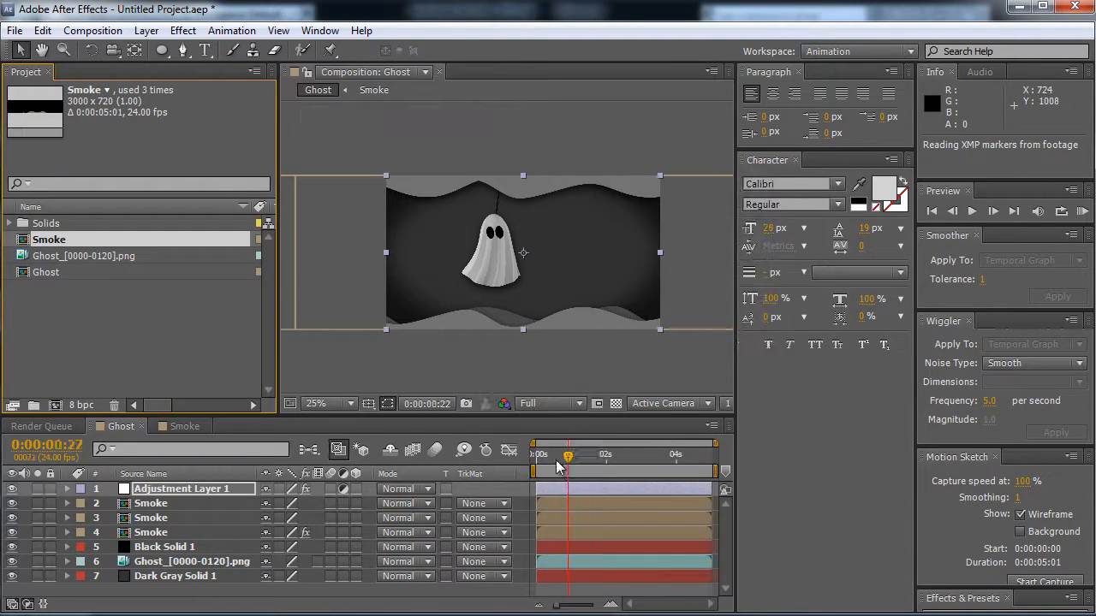
pyautogui.moveTo(557, 462); pyautogui.dragTo(604, 465)
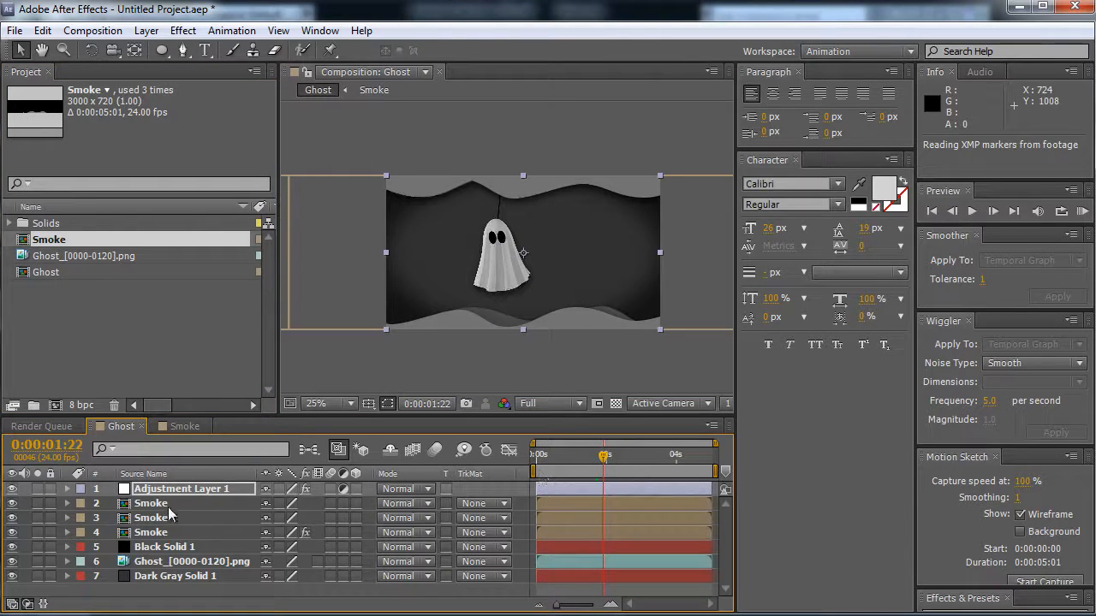
# Move the Black Solid 1 vignette to the top of the layer stack and preview the animation from the start
pyautogui.click(161, 547)
pyautogui.moveTo(160, 548); pyautogui.dragTo(159, 485)
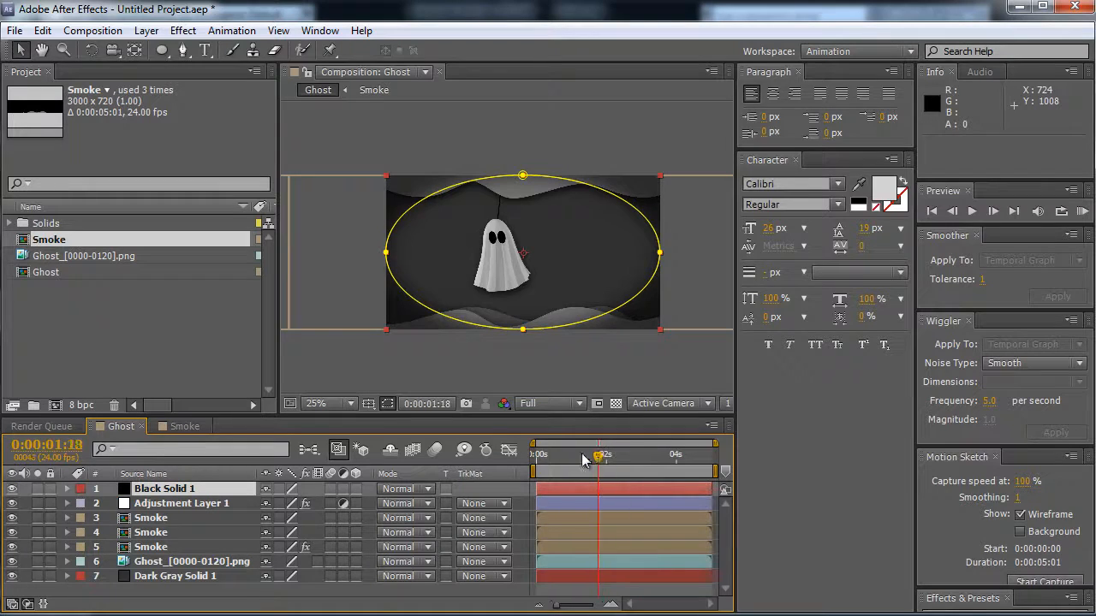
pyautogui.moveTo(582, 460); pyautogui.dragTo(531, 460)
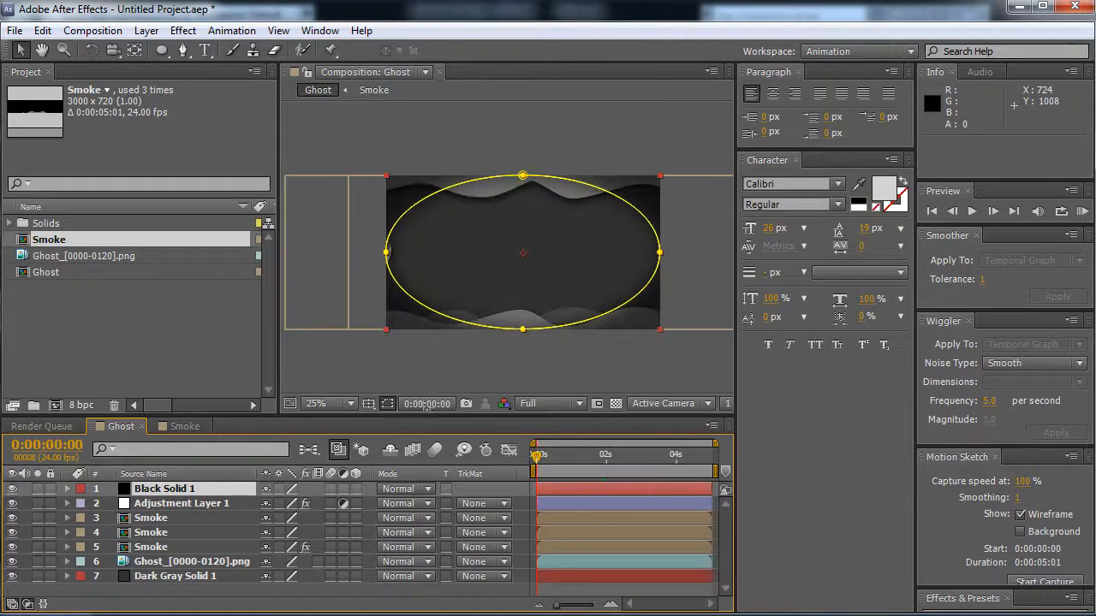
pyautogui.click(438, 358)
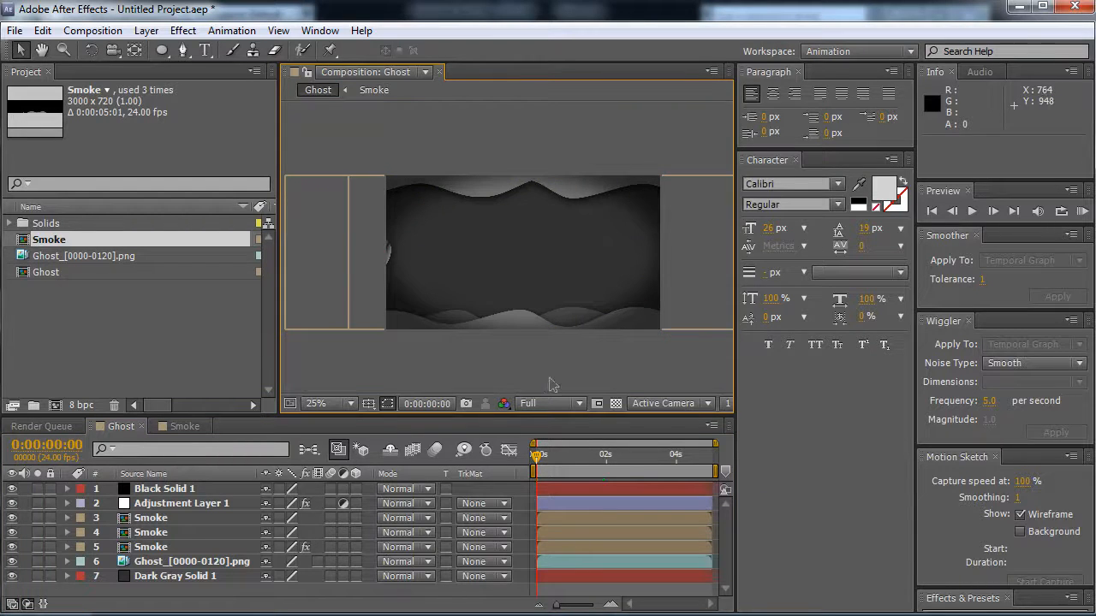
pyautogui.press('space')
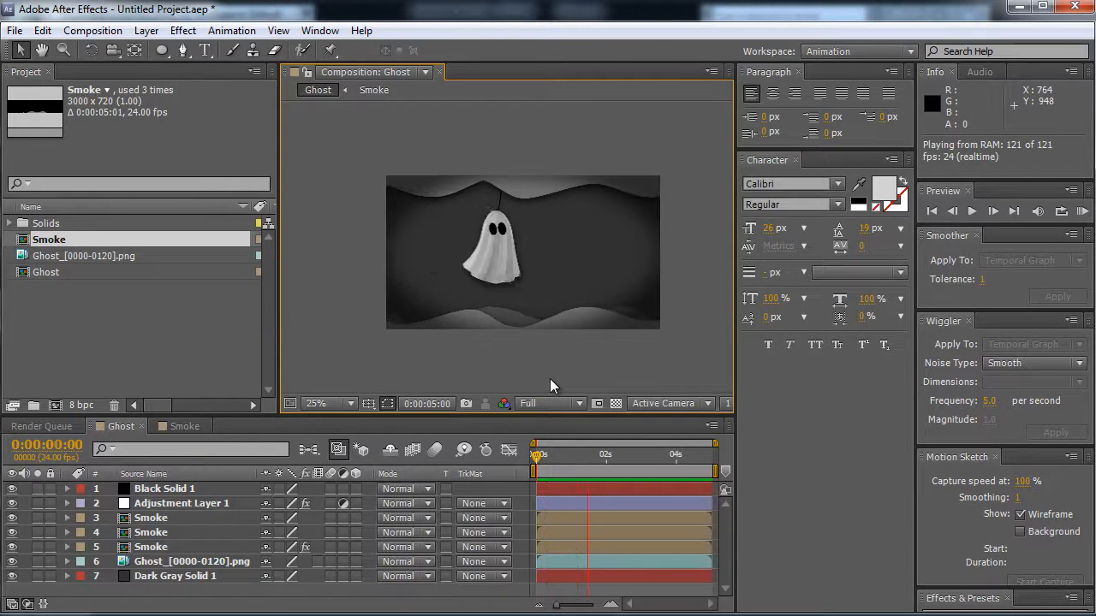
pyautogui.press('space')
# Move the ghost footage layer above the rearmost Smoke layer and check its motion between the waves
pyautogui.click(181, 505)
pyautogui.click(165, 563)
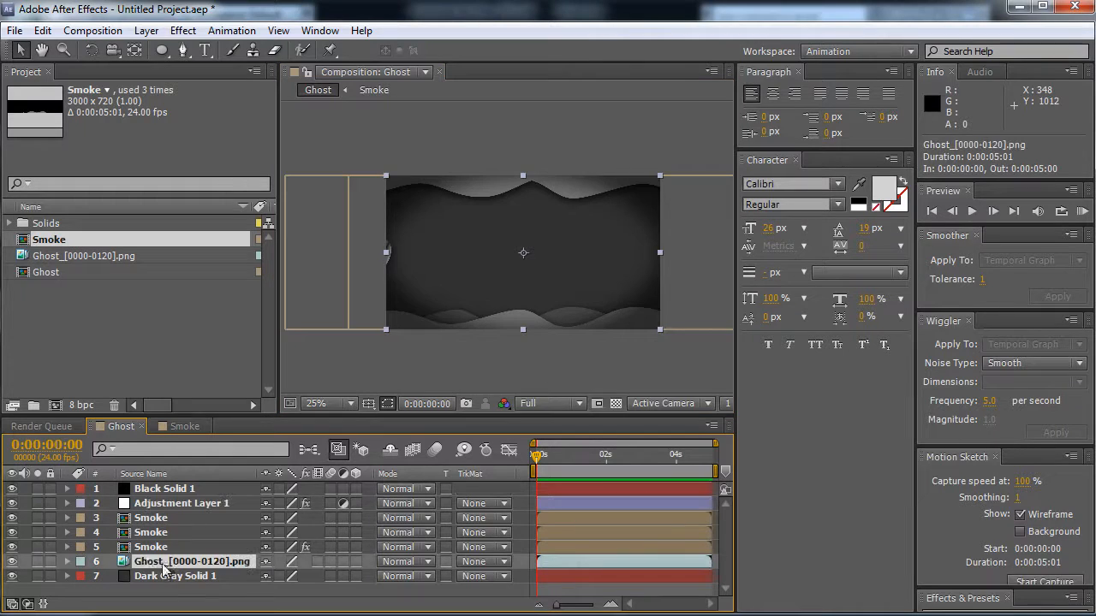
pyautogui.moveTo(158, 566); pyautogui.dragTo(162, 539)
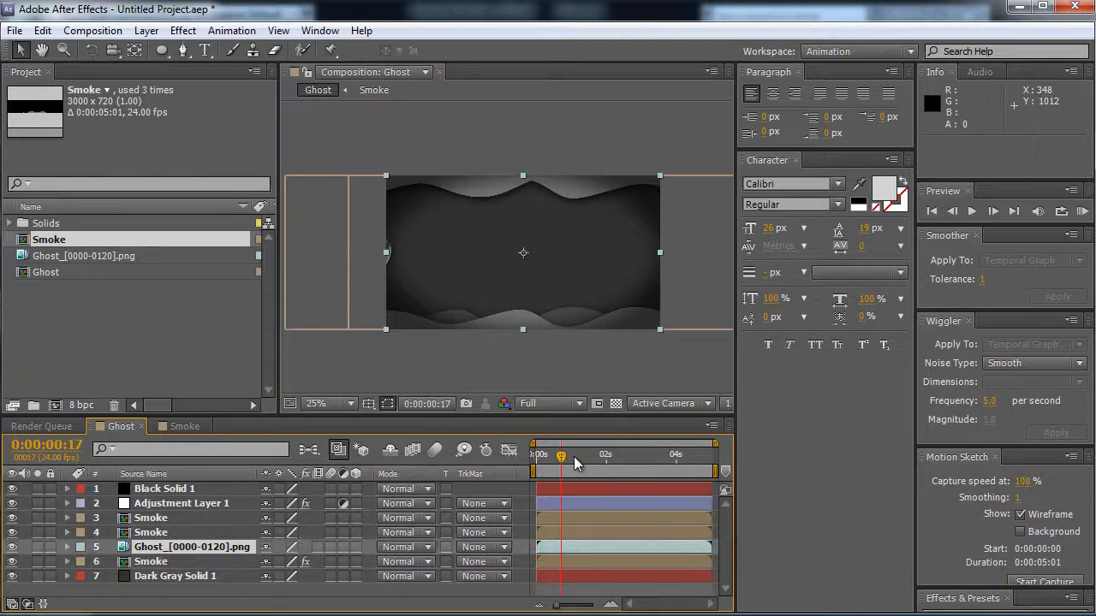
pyautogui.click(620, 464)
pyautogui.moveTo(589, 458); pyautogui.dragTo(556, 467)
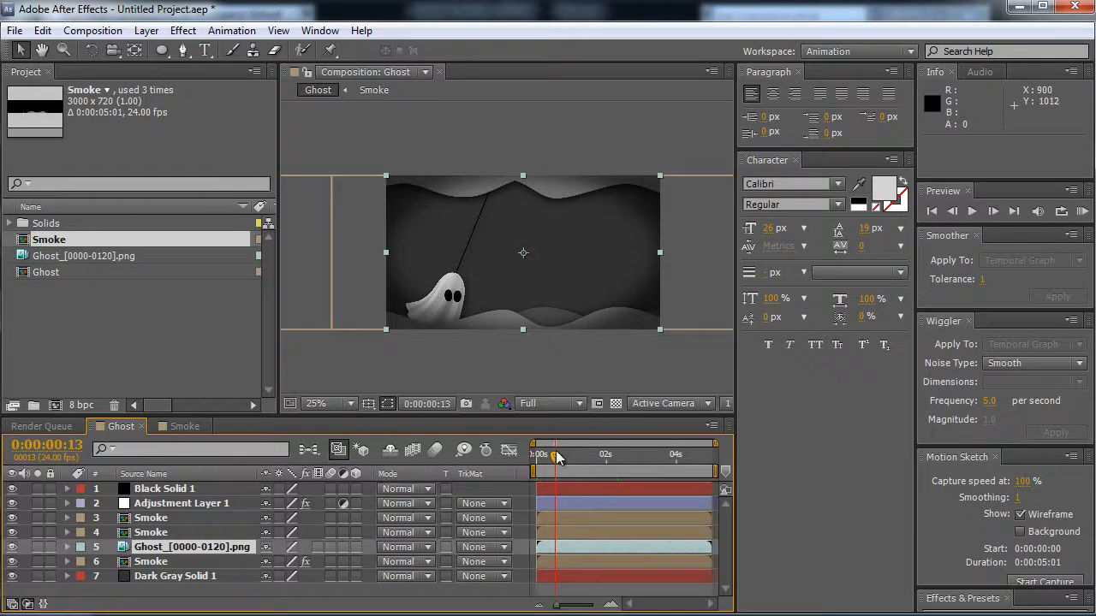
pyautogui.moveTo(555, 455); pyautogui.dragTo(614, 459)
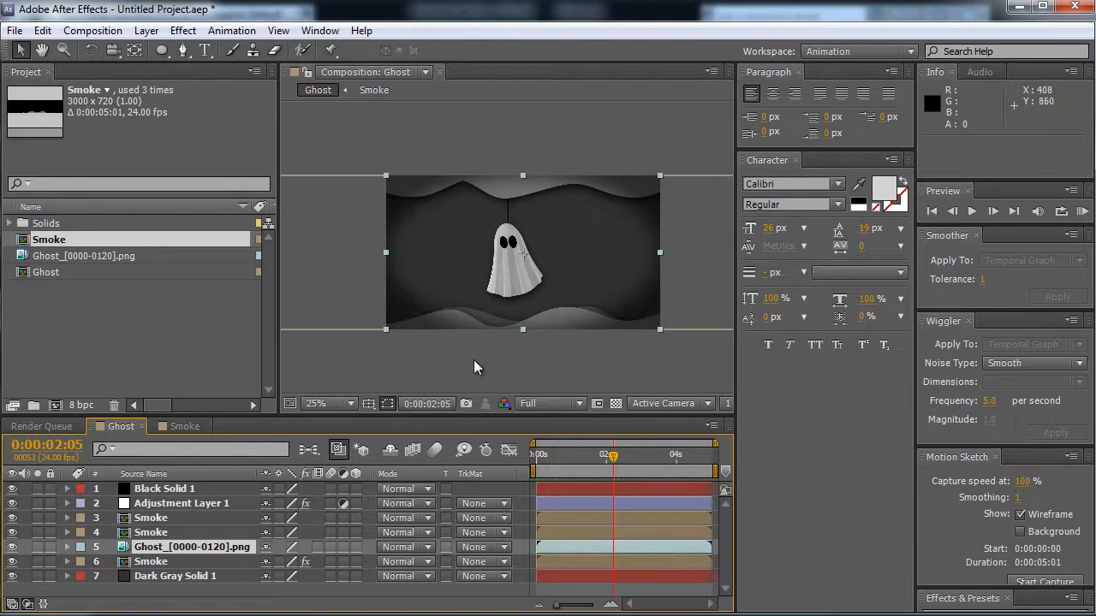
pyautogui.middleClick(516, 366)
pyautogui.scroll(2, 516, 365)
pyautogui.scroll(-2, 516, 365)
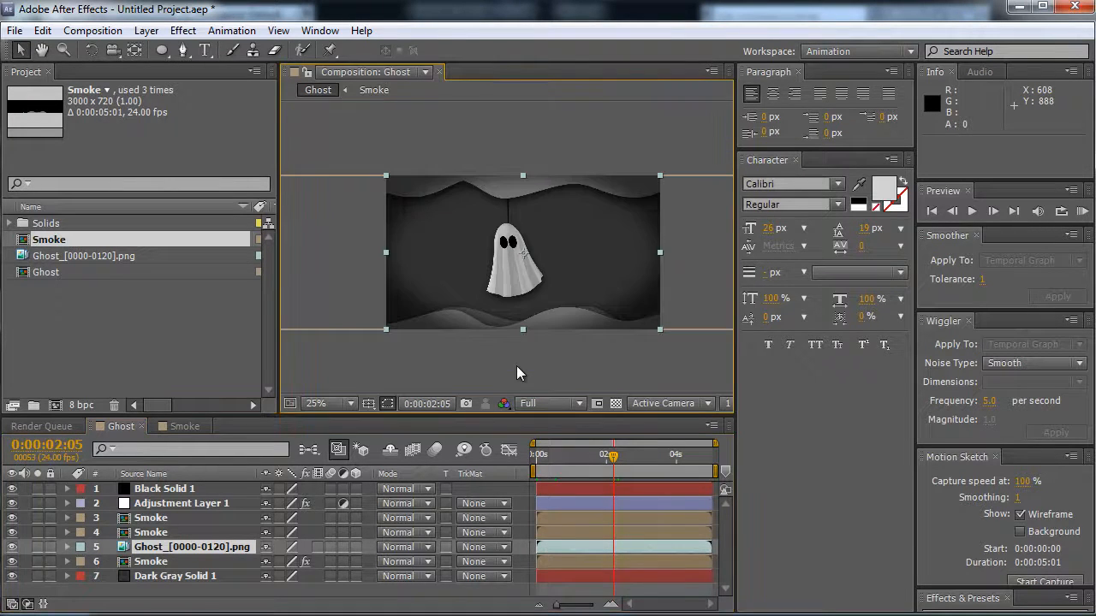